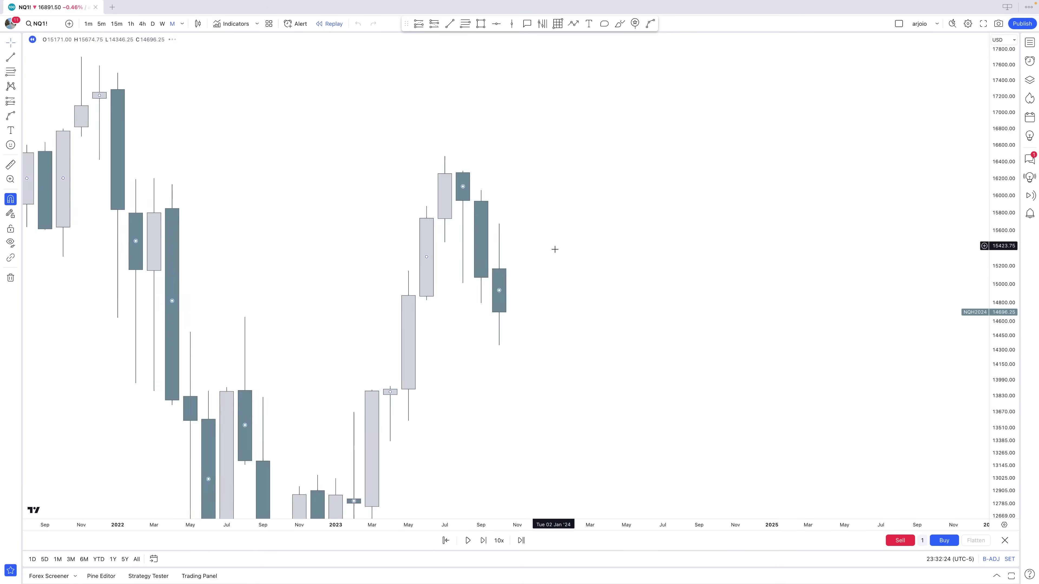
Step: Draw a horizontal trend line from the August 2022 candle's high to the October 2023 candle at 14643.50
left_click_drag(704, 293, 482, 276)
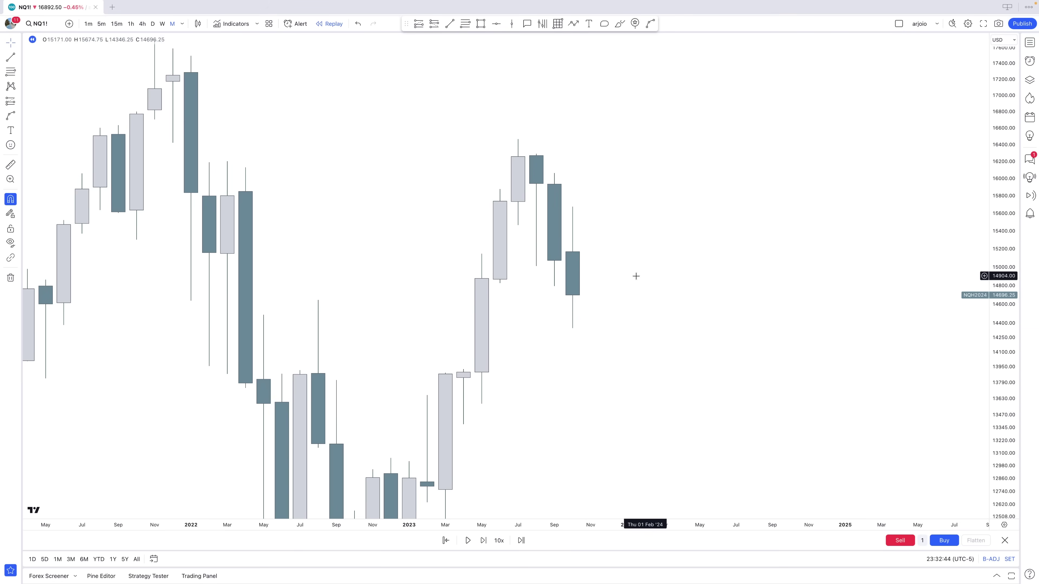
scroll(636, 276, "up", 1)
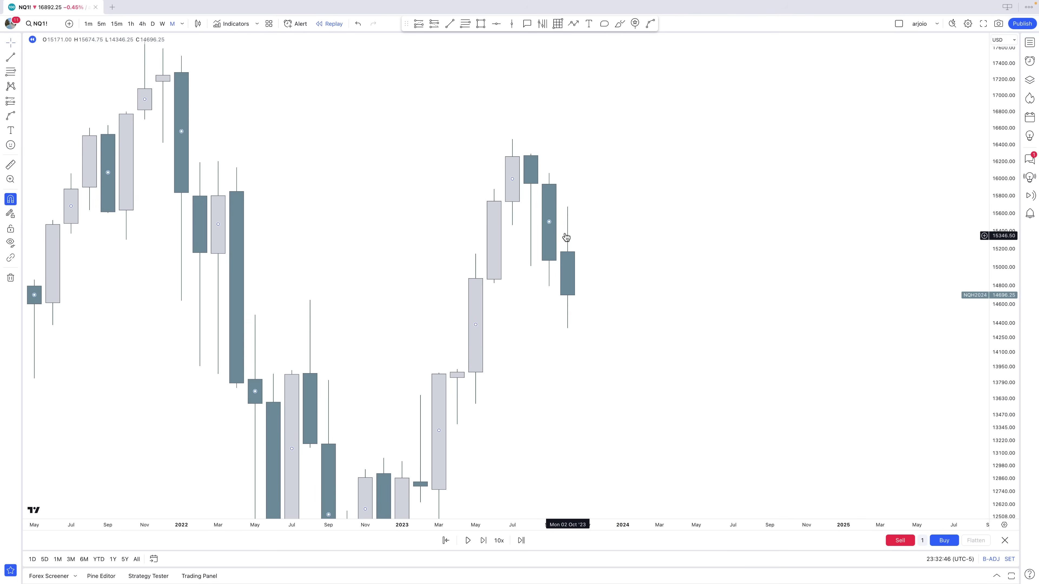
left_click_drag(651, 322, 637, 296)
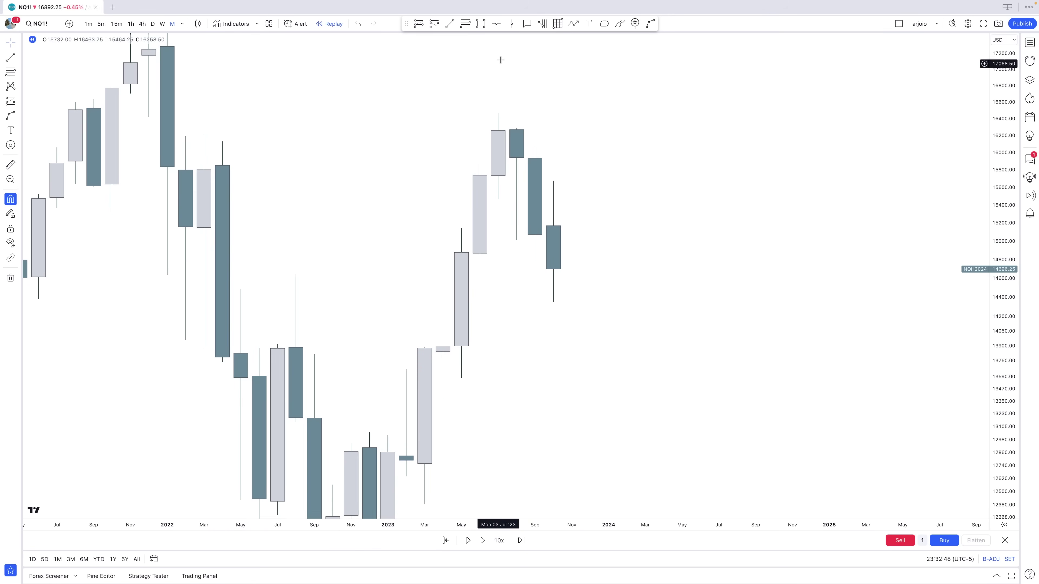
left_click(449, 24)
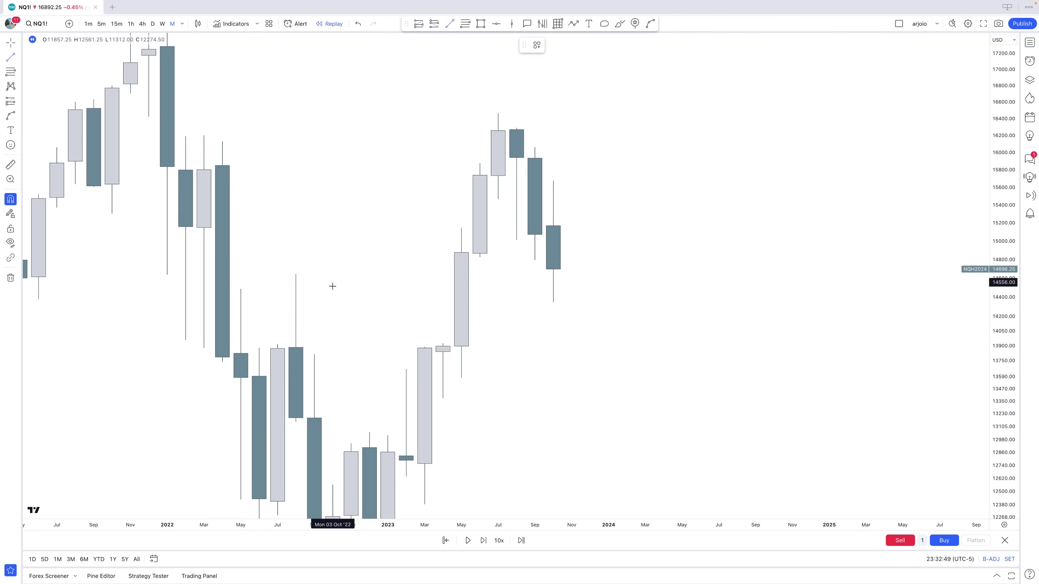
left_click(296, 273)
left_click(552, 274)
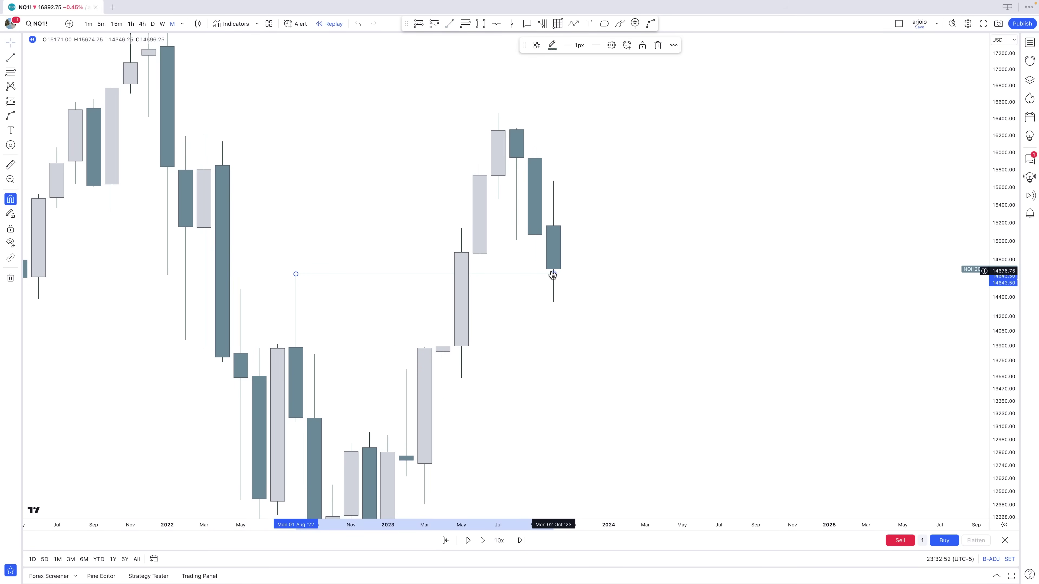
left_click(547, 303)
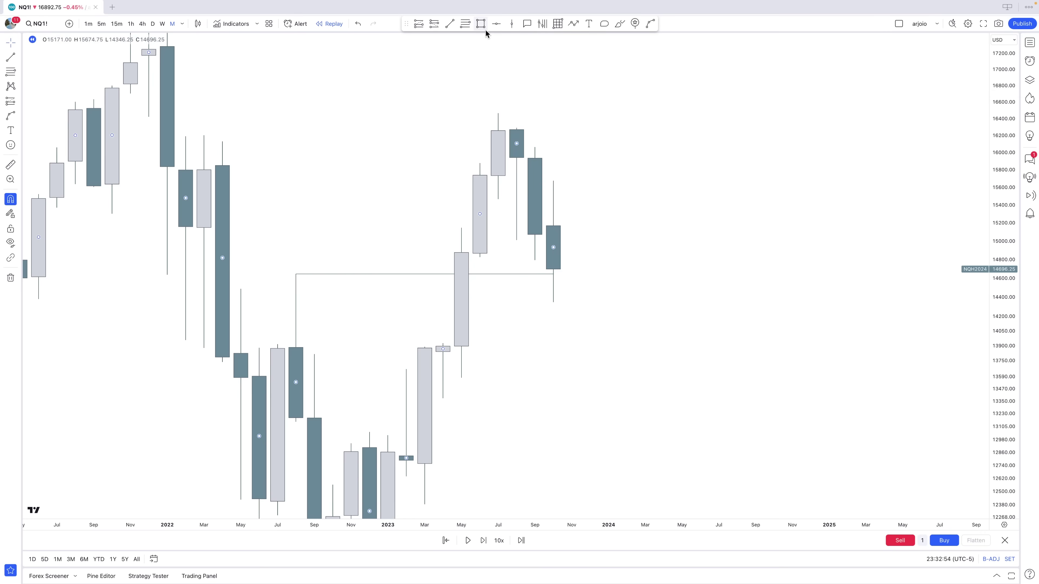
Step: Draw a rectangle from April to June 2023 starting at 13925.50, with its upper edge aligned to the trend line at 14643.50
left_click(481, 23)
left_click(443, 343)
left_click(479, 257)
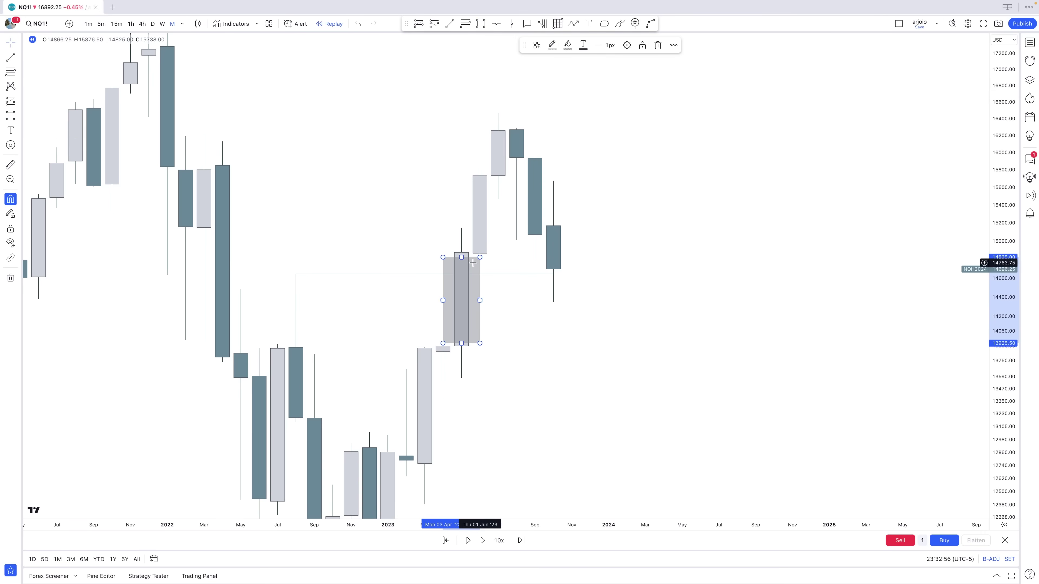
left_click_drag(461, 258, 297, 275)
left_click(344, 306)
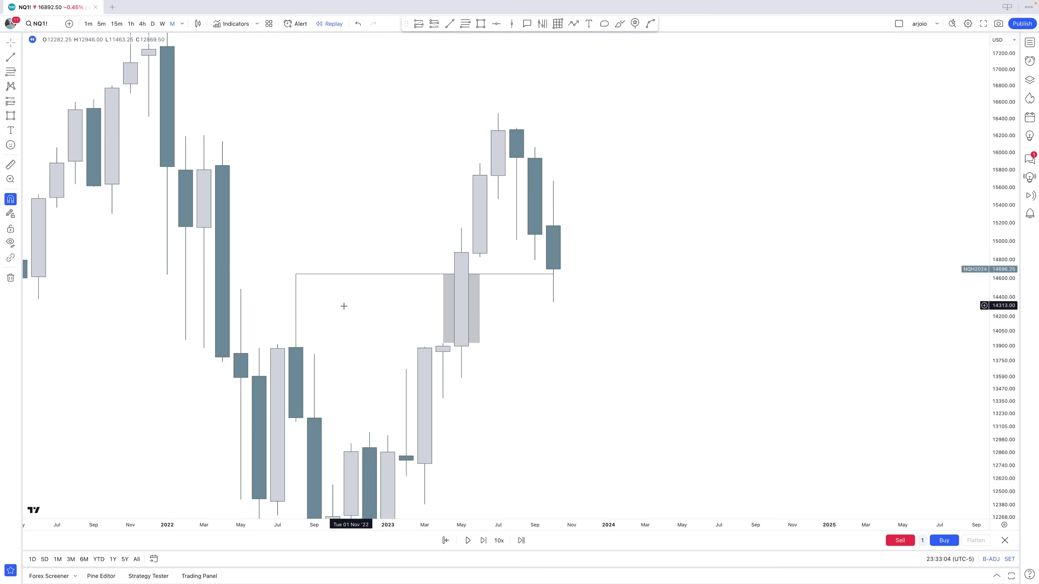
Step: Shorten the trend line so that it ends at the rectangle's June 2023 edge
left_click_drag(552, 274, 479, 276)
left_click(541, 299)
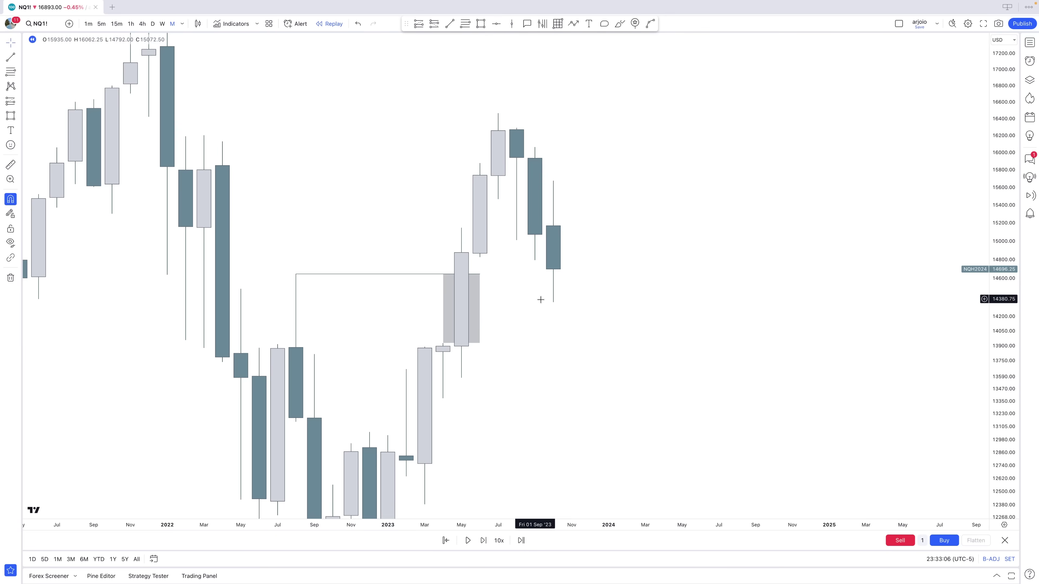
left_click_drag(540, 300, 597, 315)
scroll(605, 319, "up", 1)
left_click(572, 267)
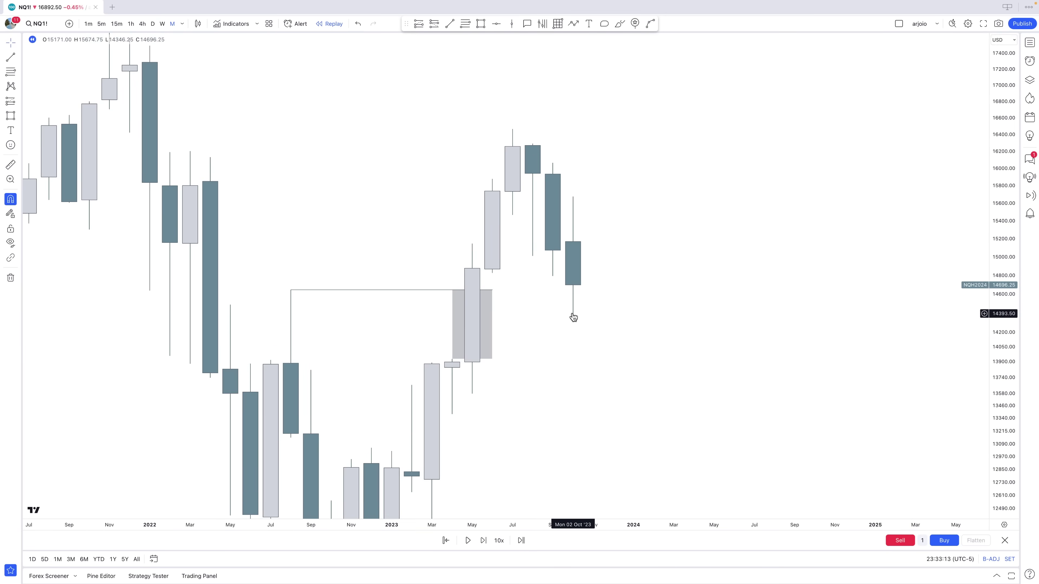
Step: Try extending the rectangle to the October 2023 candle and return its edge to June 2023
left_click_drag(491, 324, 572, 323)
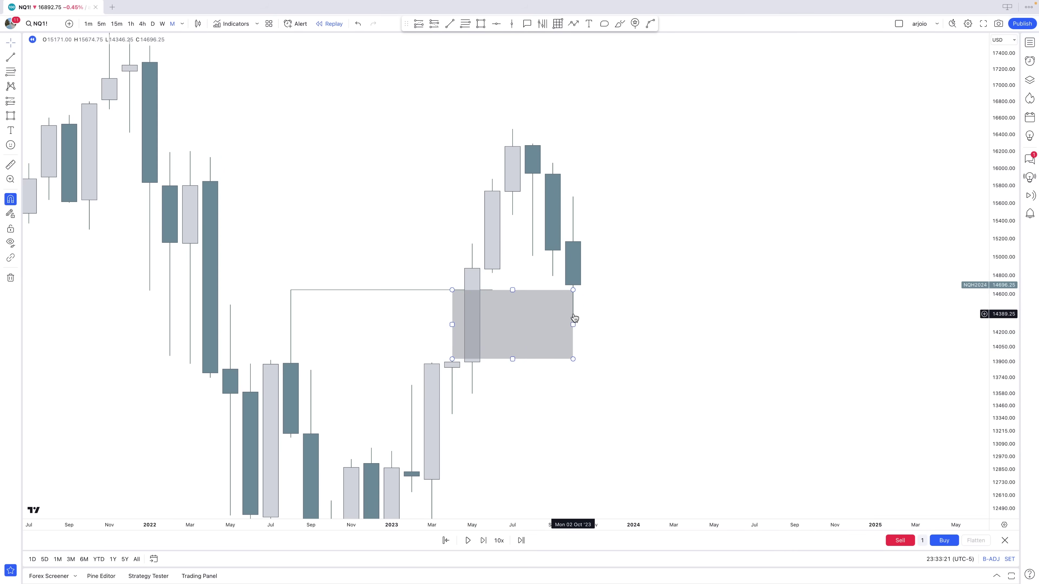
left_click_drag(573, 320, 492, 325)
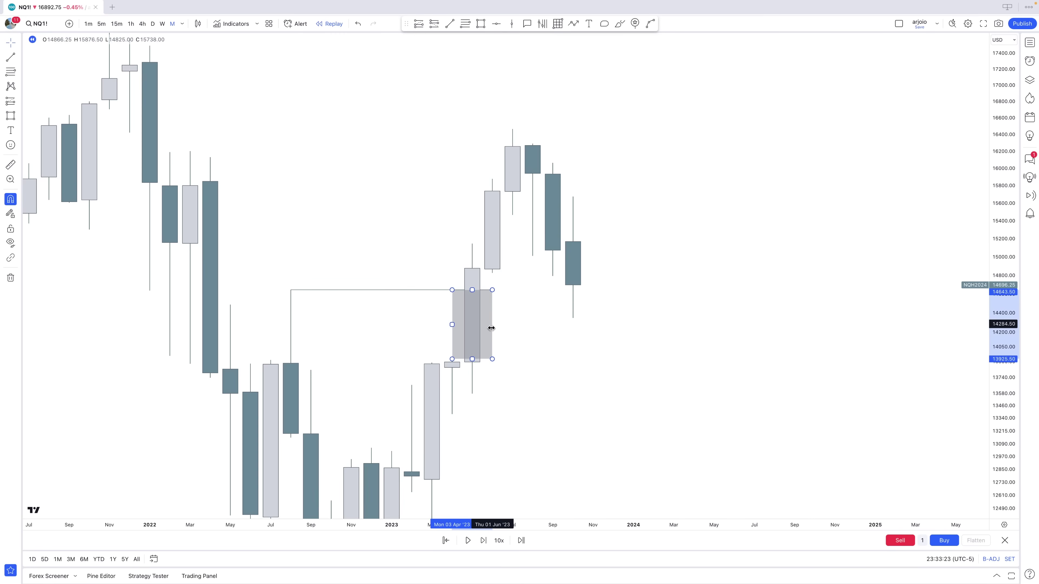
left_click(535, 319)
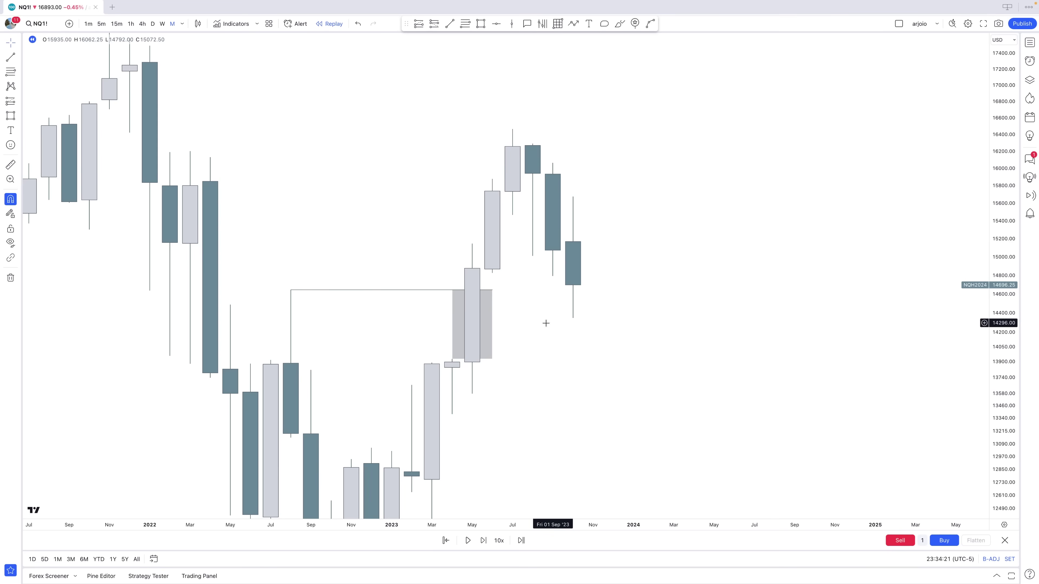
left_click_drag(546, 323, 515, 302)
left_click(429, 309)
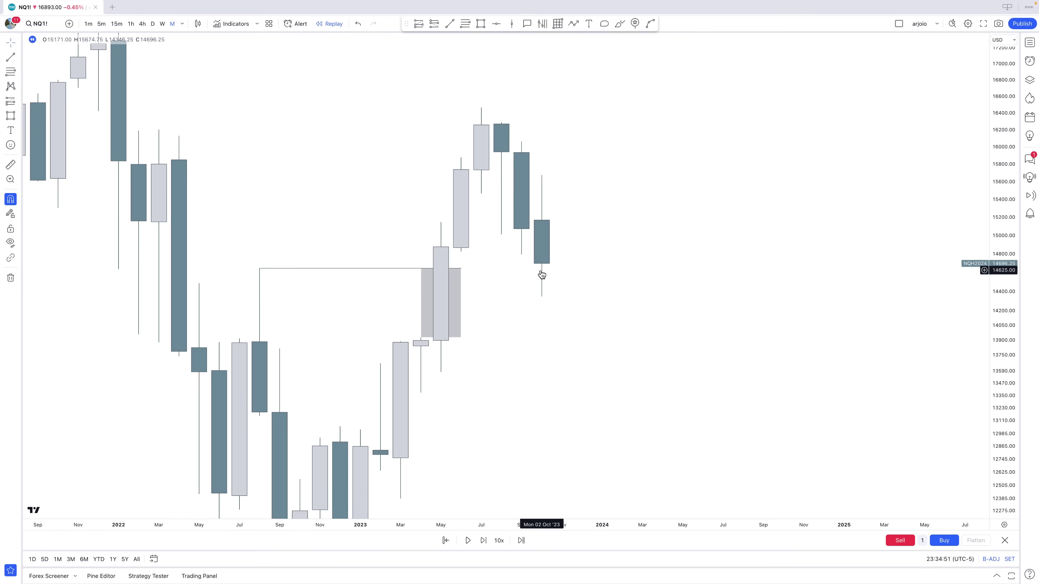
left_click(460, 304)
mouse_move(460, 304)
left_mouse_down()
mouse_move(547, 305)
mouse_move(468, 306)
left_mouse_up()
left_click(528, 321)
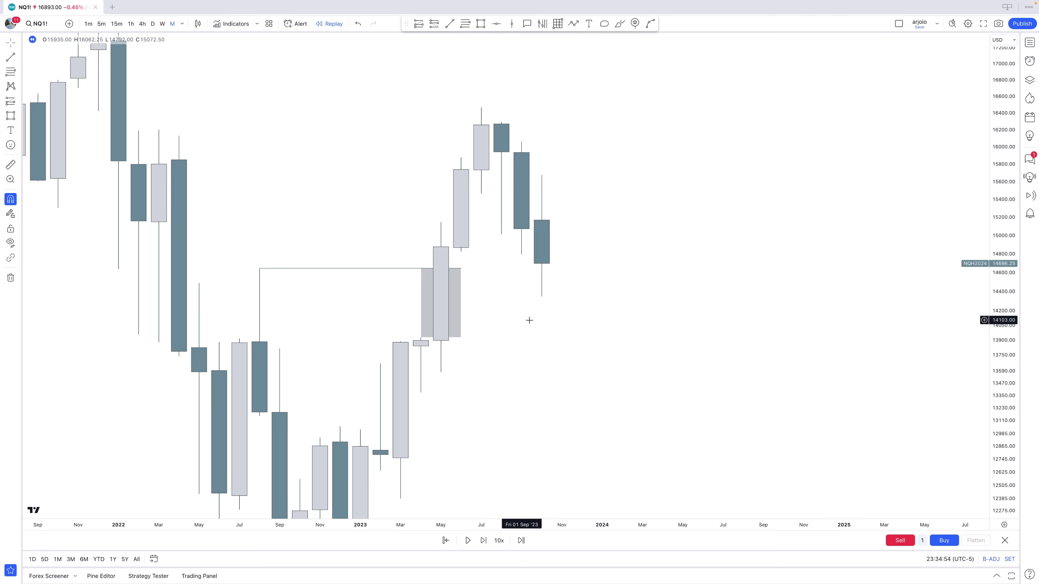
Step: Advance the monthly bar replay step by step from October 2023 through the November 2023 candle
left_click_drag(527, 322, 476, 378)
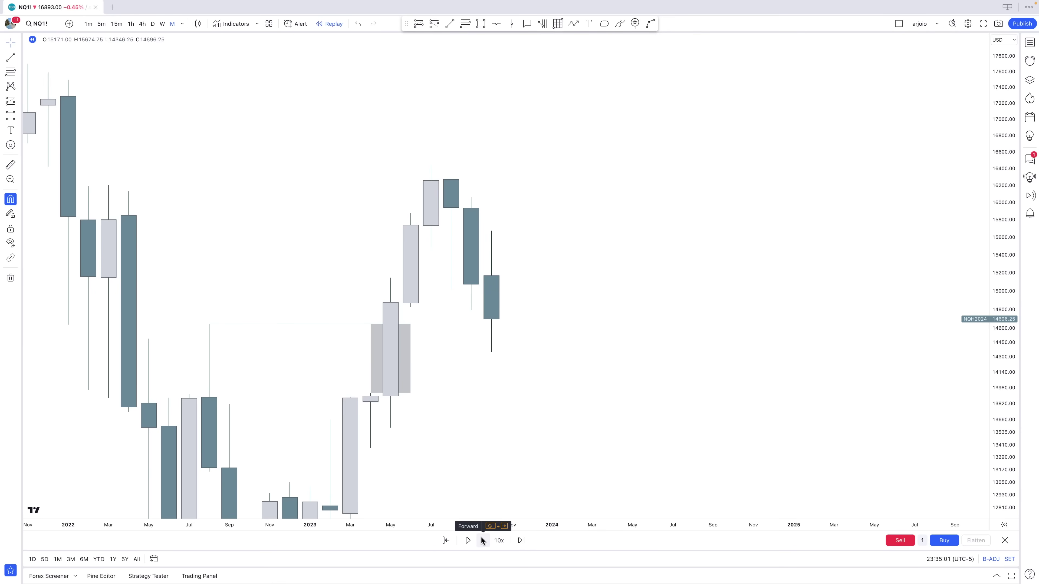
left_click(481, 538)
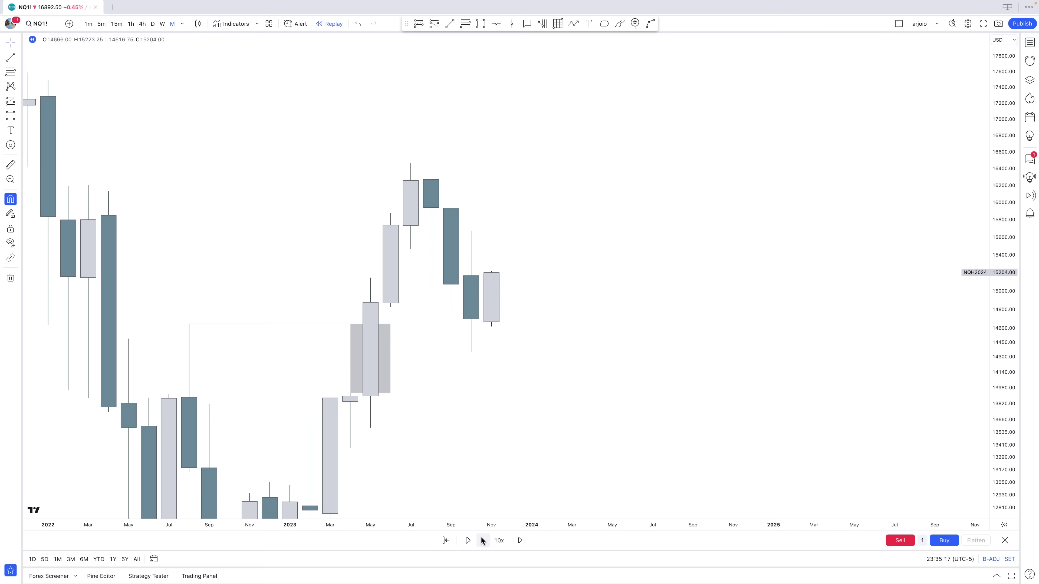
left_click(482, 539)
left_click(482, 539)
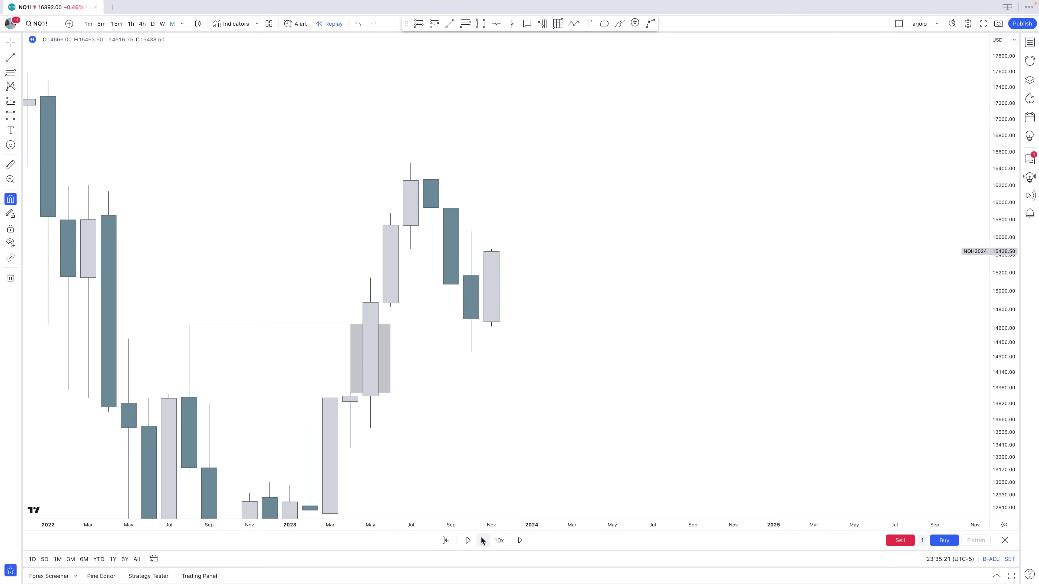
left_click(482, 538)
left_click(482, 539)
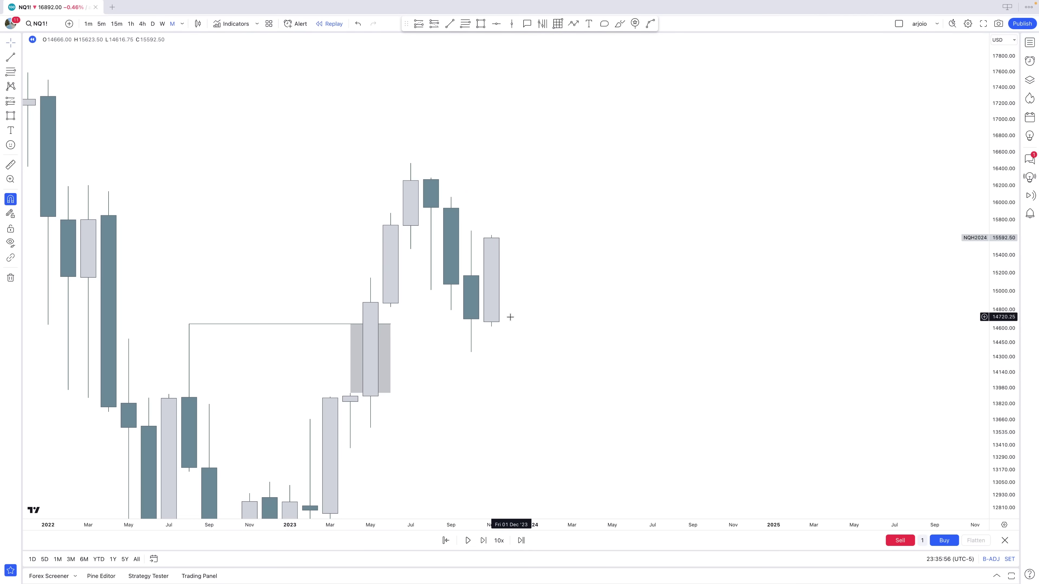
scroll(510, 317, "up", 1)
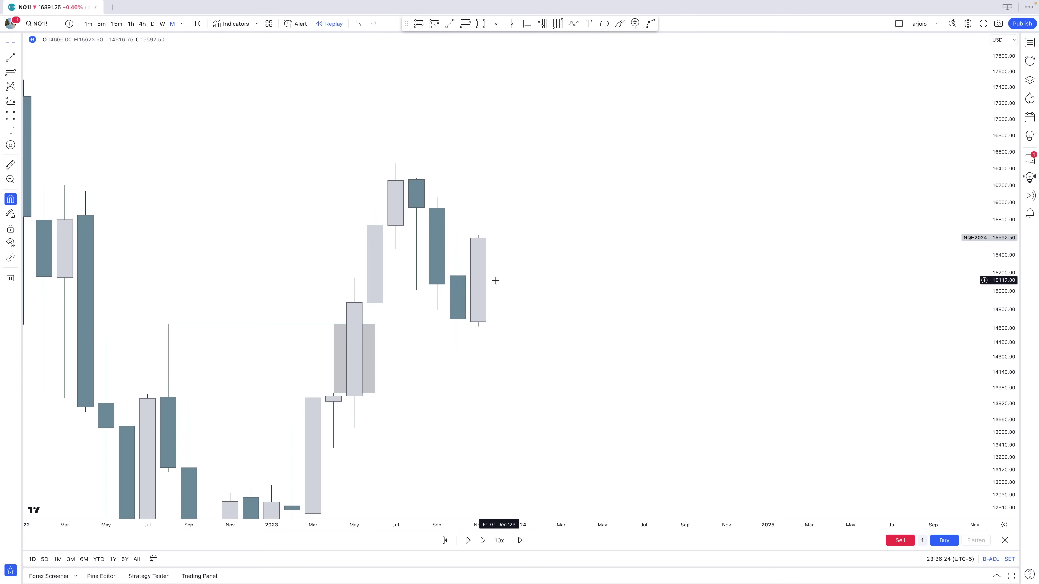
left_click(487, 546)
left_click(487, 546)
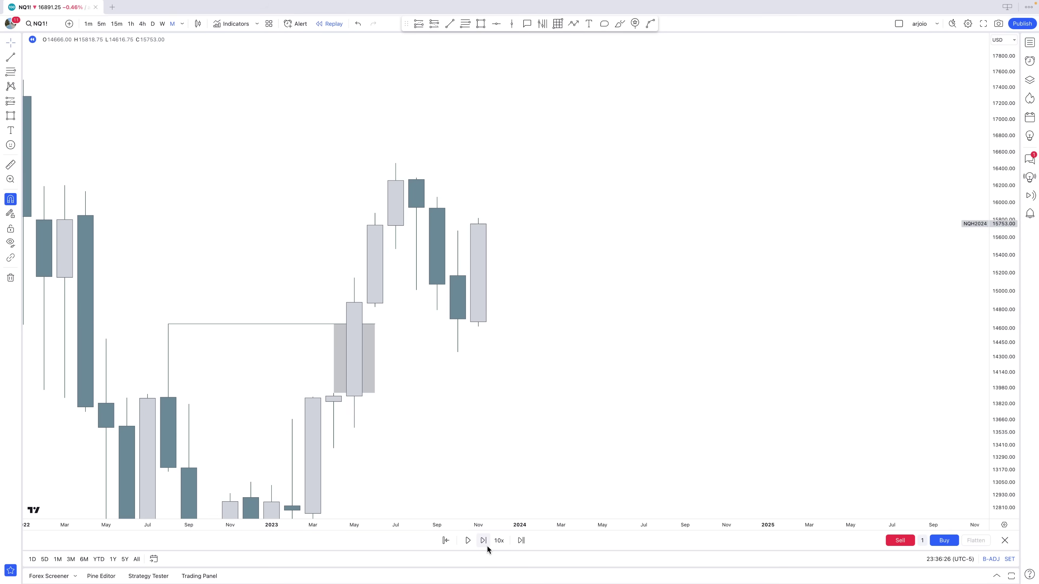
left_click(487, 546)
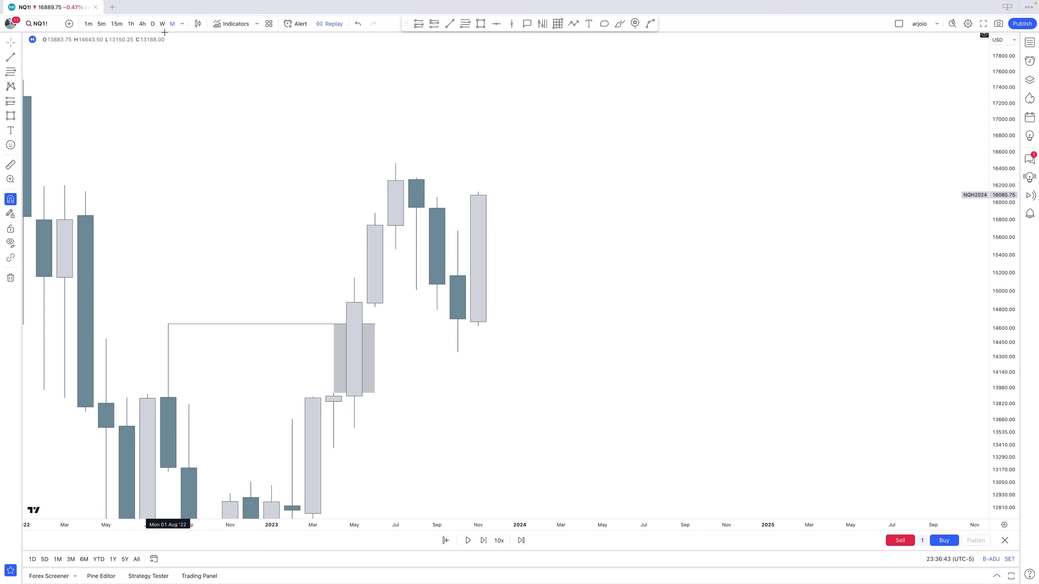
Step: Change the chart to the weekly timeframe and stretch the price scale around the latest candles
left_click(162, 24)
scroll(656, 323, "down", 4)
left_click_drag(883, 324, 859, 381)
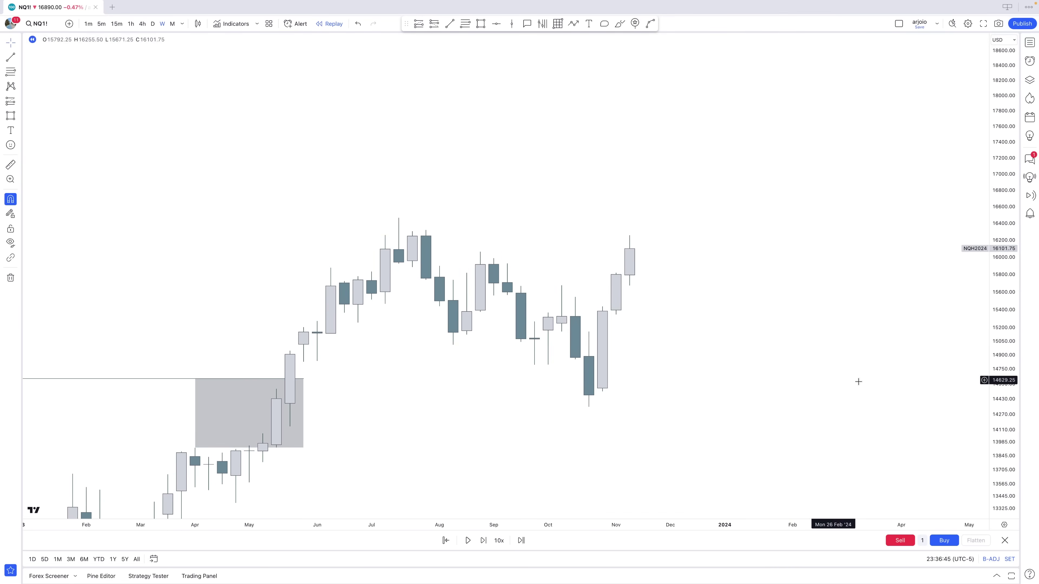
left_click_drag(1008, 455, 993, 366)
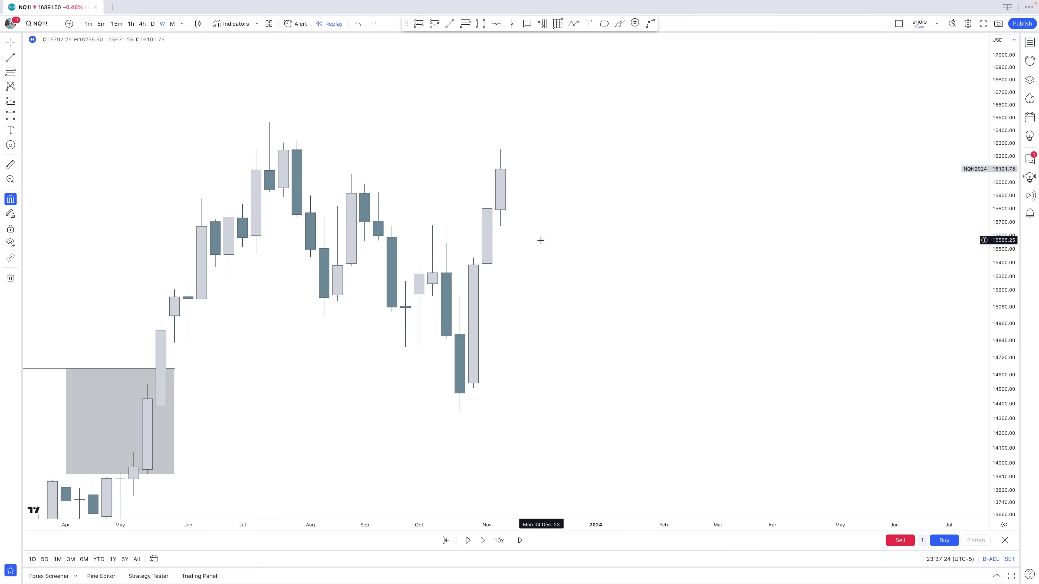
left_click_drag(541, 240, 590, 242)
scroll(611, 242, "up", 1)
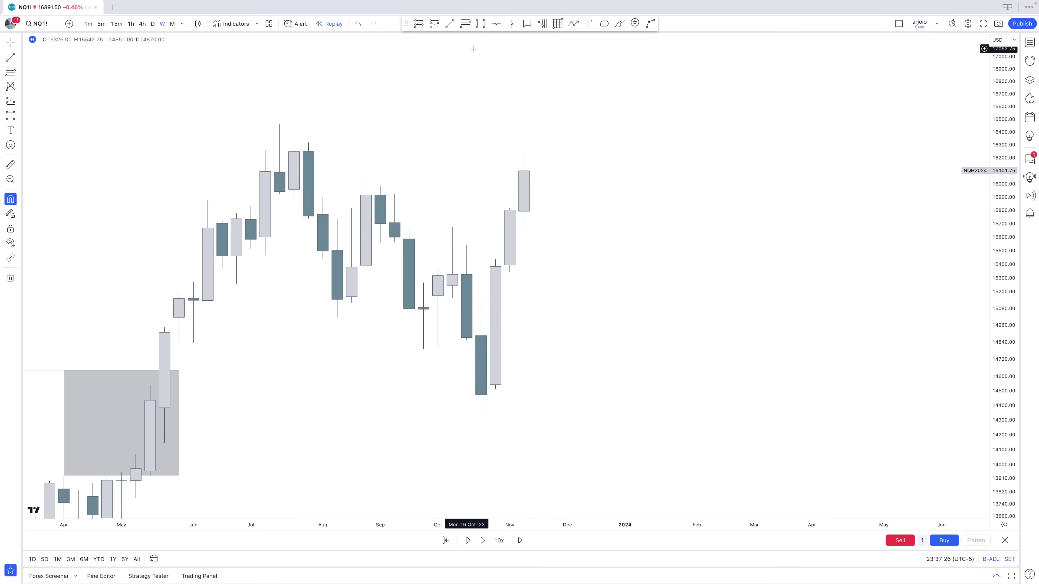
left_click(480, 23)
left_click(495, 259)
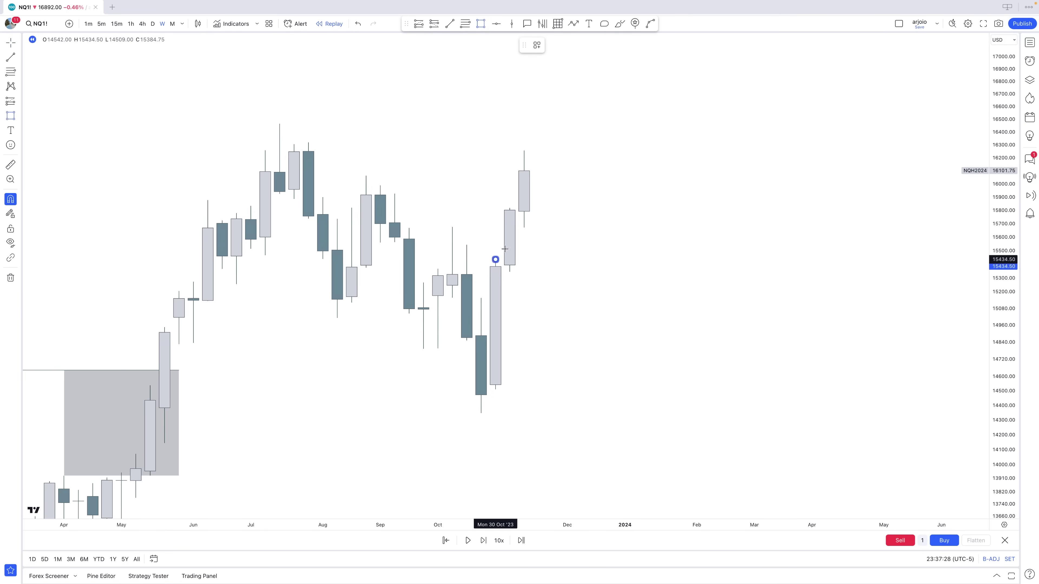
left_click(521, 234)
key("Delete")
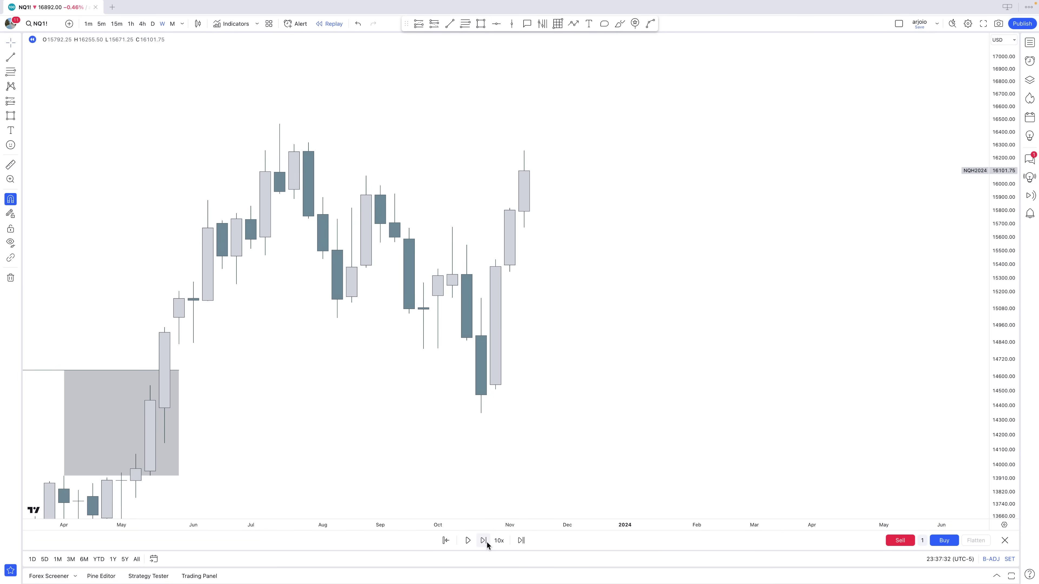
Step: Advance the weekly bar replay to the last week of November 2023
left_click(487, 542)
left_click(486, 542)
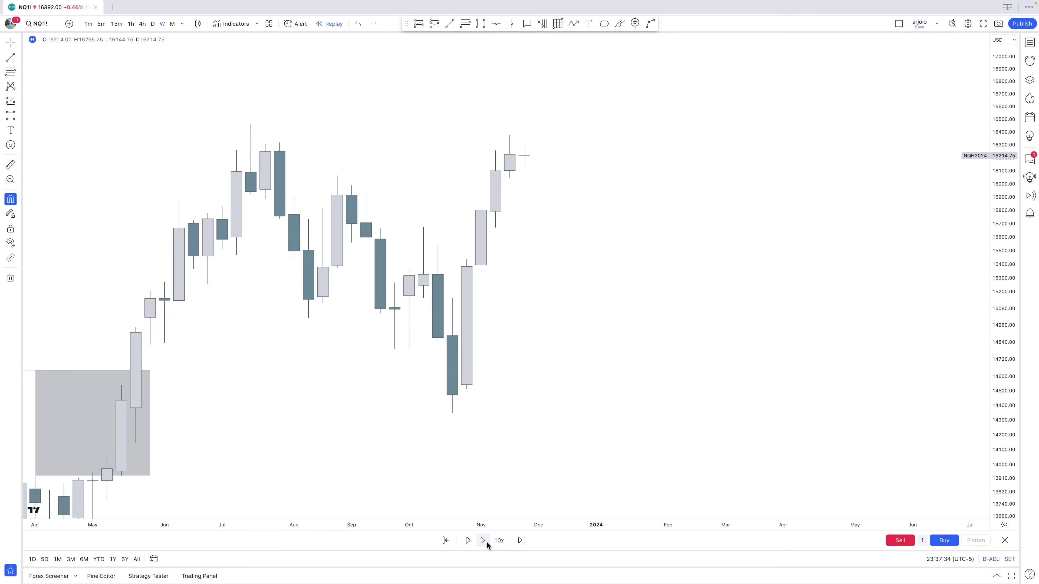
left_click(486, 541)
Step: Draw a rectangle from the 23 October 2023 candle's high at 15154.75 to the 6 November low at 15344.00, extending it one week further
left_click_drag(726, 284, 730, 366)
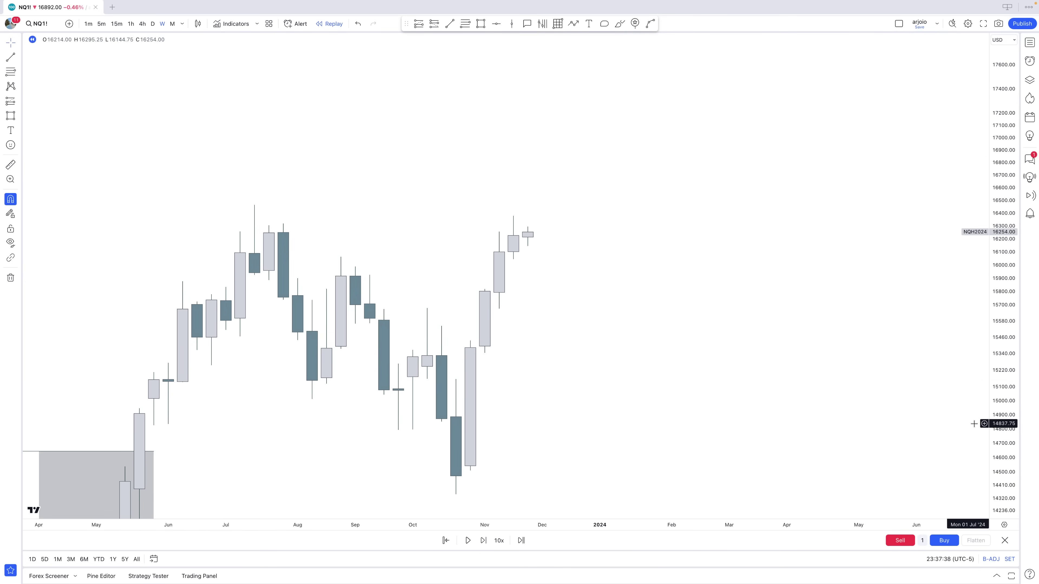
left_click_drag(1003, 473, 1002, 365)
left_click_drag(808, 383, 831, 283)
scroll(814, 293, "up", 1)
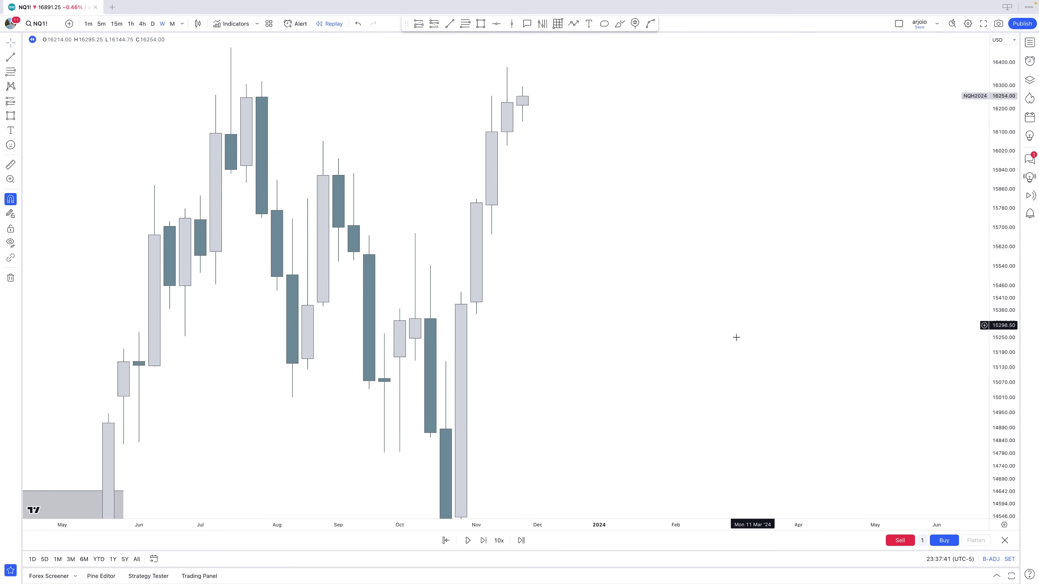
left_click_drag(665, 371, 682, 284)
left_click_drag(629, 329, 605, 481)
scroll(570, 366, "up", 1)
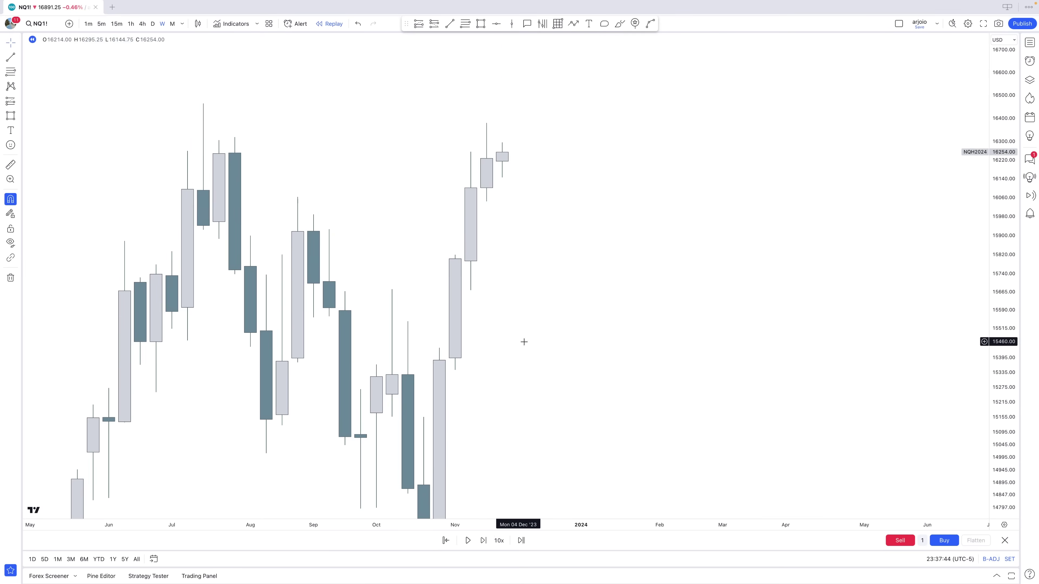
left_click_drag(527, 340, 658, 352)
scroll(660, 353, "up", 2)
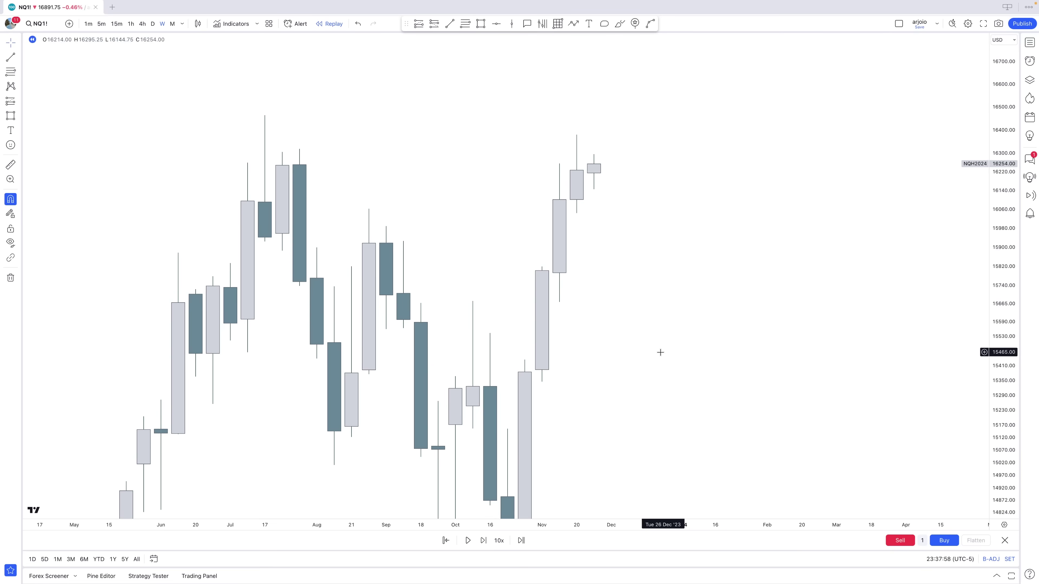
scroll(660, 352, "right", 5)
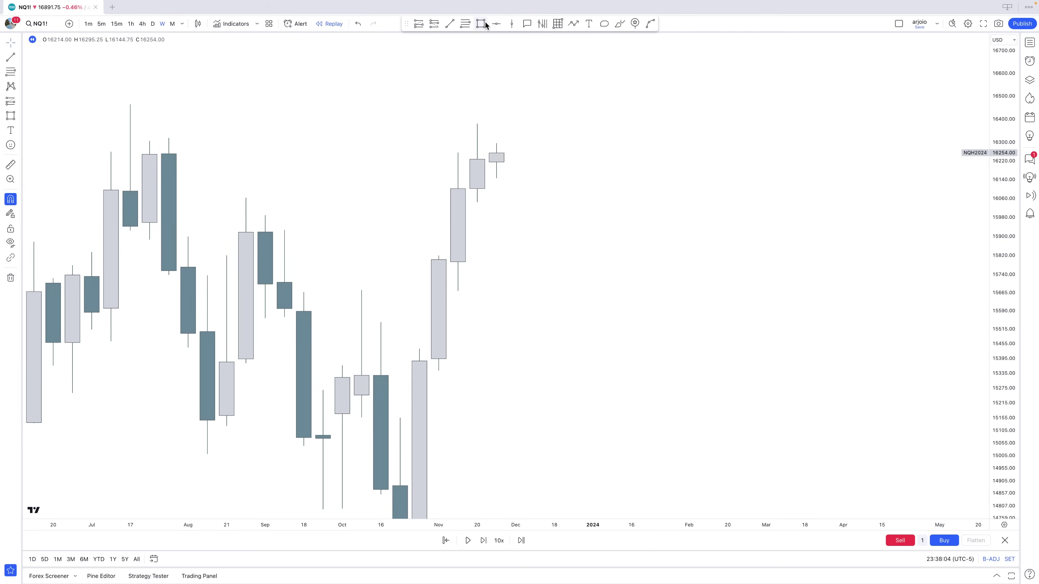
left_click(484, 24)
left_click(400, 417)
left_click(439, 372)
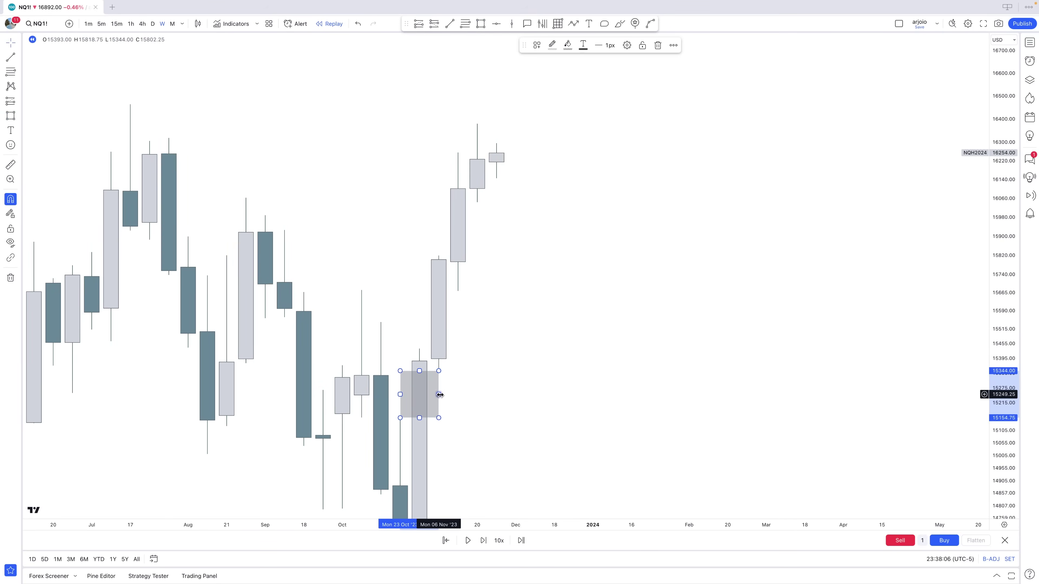
left_click_drag(440, 395, 458, 394)
left_click(476, 388)
left_click_drag(507, 354, 516, 289)
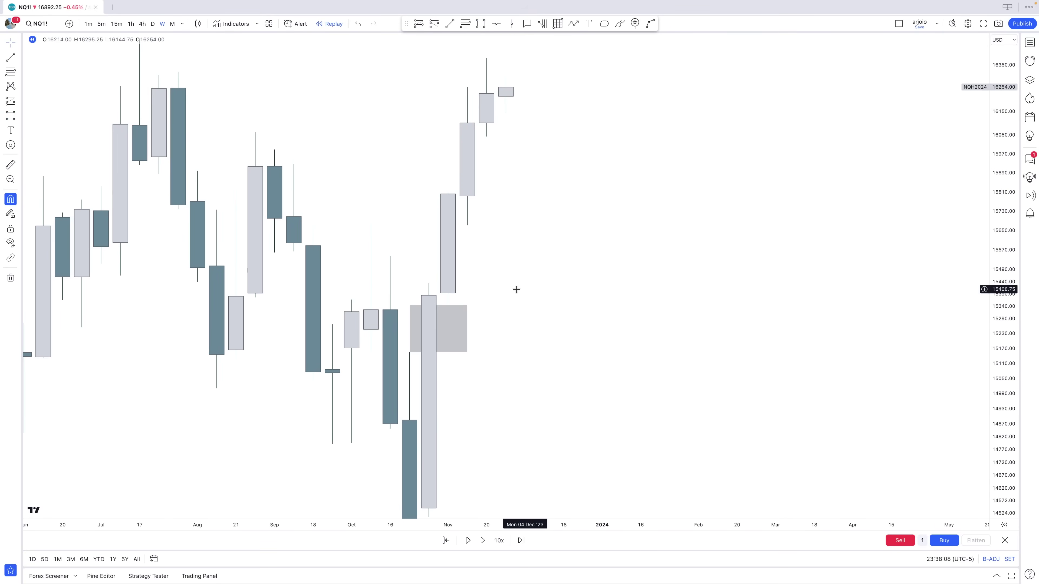
Step: Rewind the weekly bar replay to the 6 November 2023 candle and advance it to the 20 November candle
left_click(446, 541)
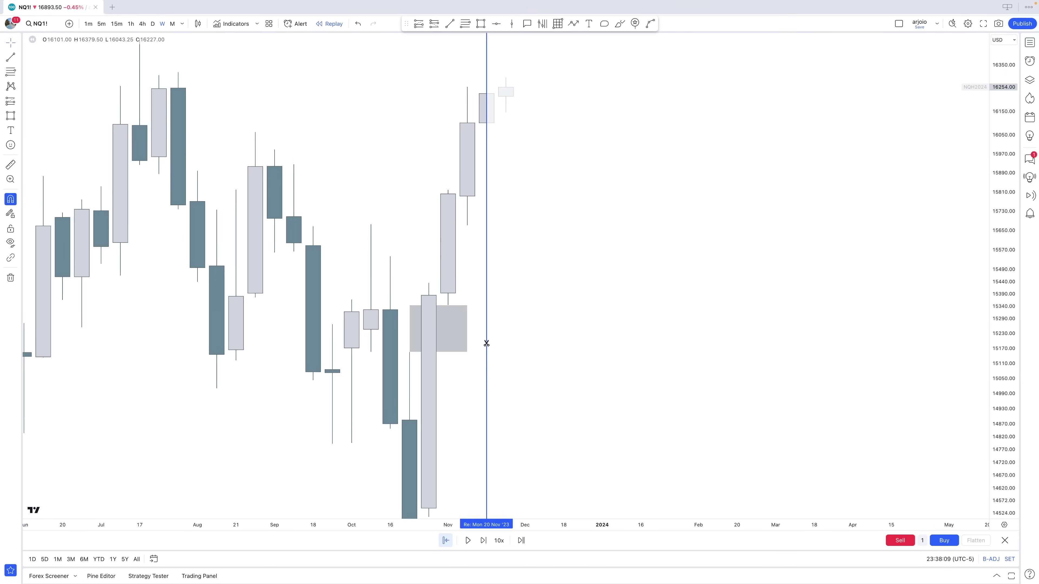
left_click(467, 344)
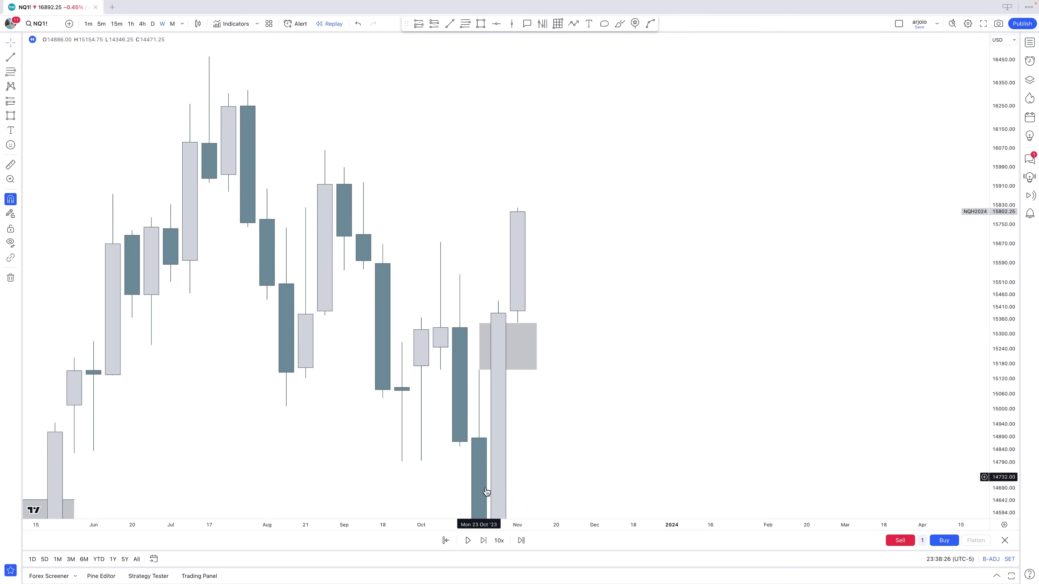
left_click(483, 540)
left_click(483, 540)
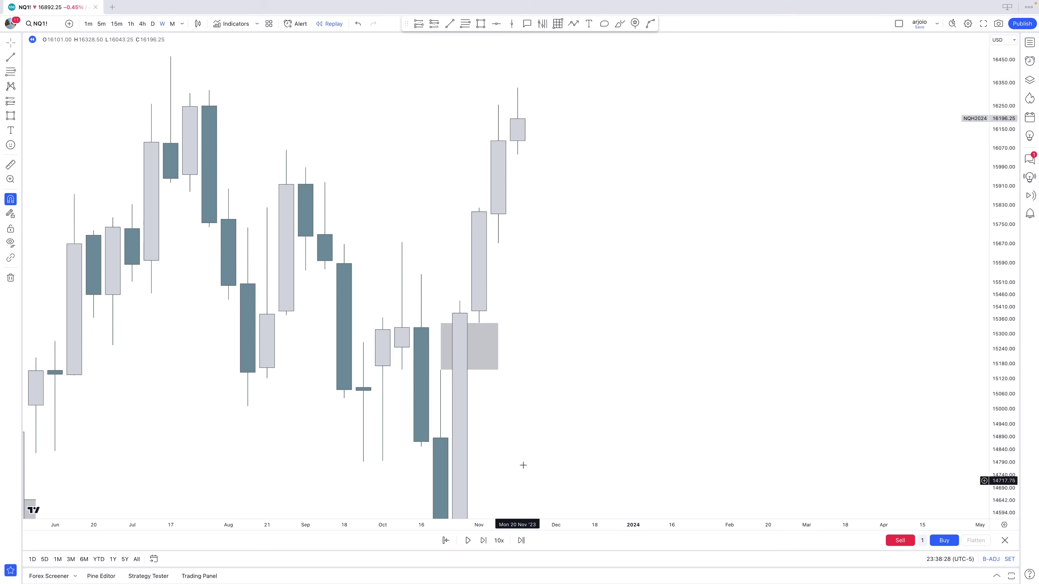
Step: Mark the gap between the 30 October high at 15434.50 and the 13 November low at 15671.25 with a rectangle, and delete it
left_click_drag(576, 301, 540, 359)
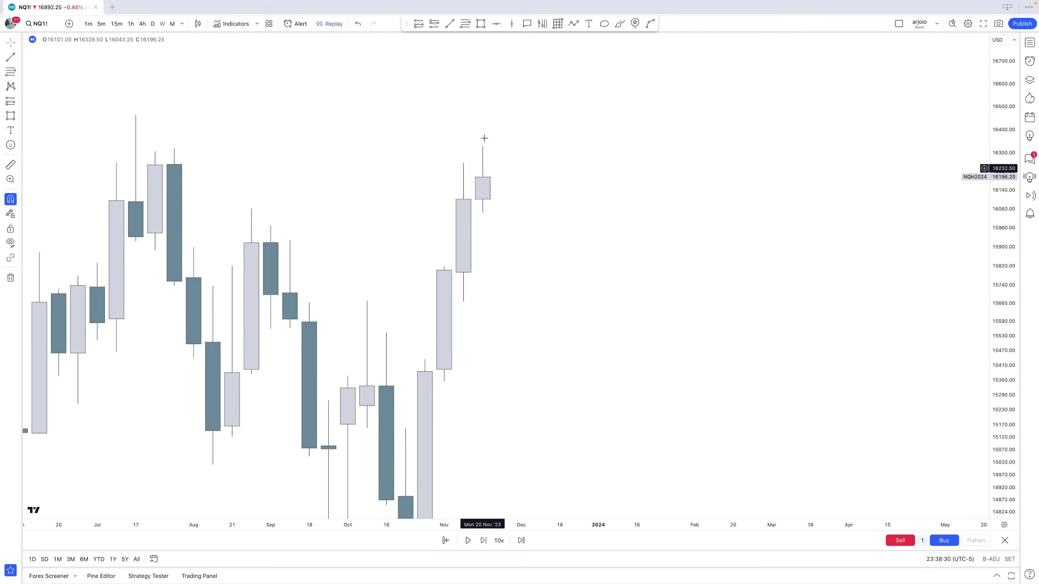
left_click(481, 25)
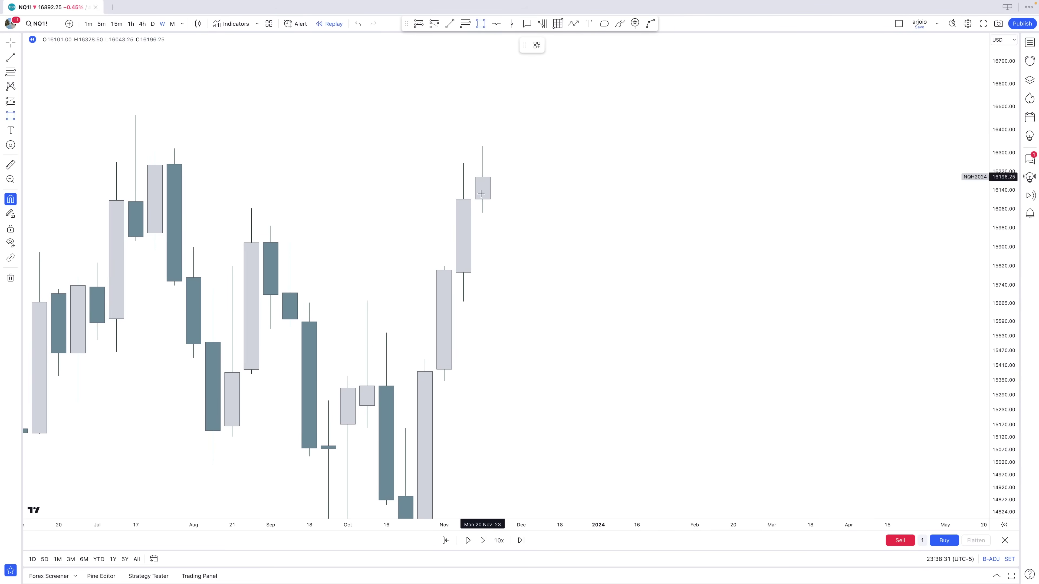
left_click(425, 361)
left_click(467, 316)
left_click_drag(465, 329, 482, 333)
key("super+z")
left_click(478, 288)
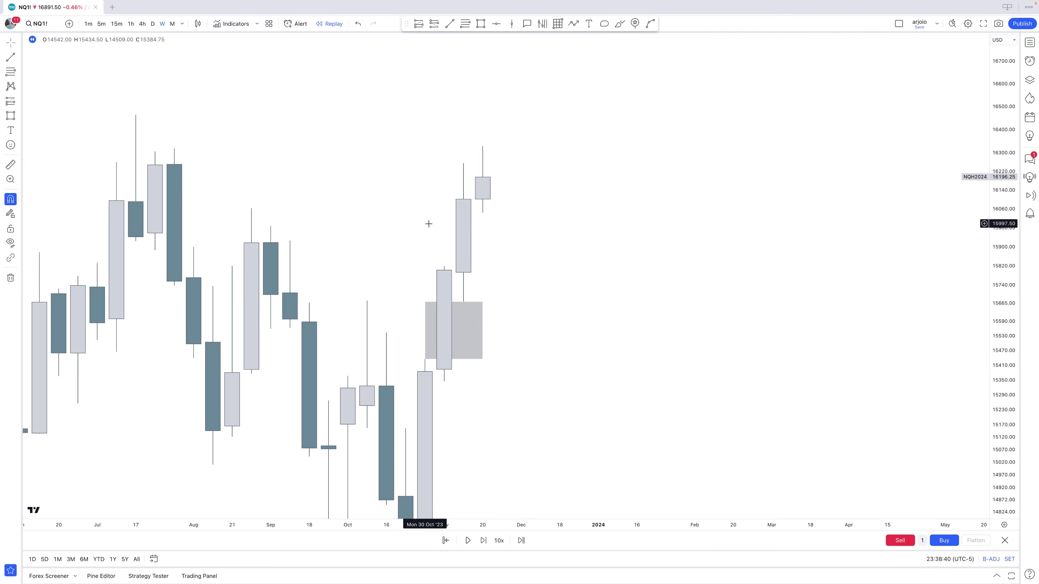
left_click(482, 302)
key("Delete")
Step: Draw a rectangle from the 6 November high at 15818.75 to the 20 November low at 16043.25, extending it to 27 November
left_click_drag(560, 273, 557, 323)
left_click(479, 29)
left_click(441, 316)
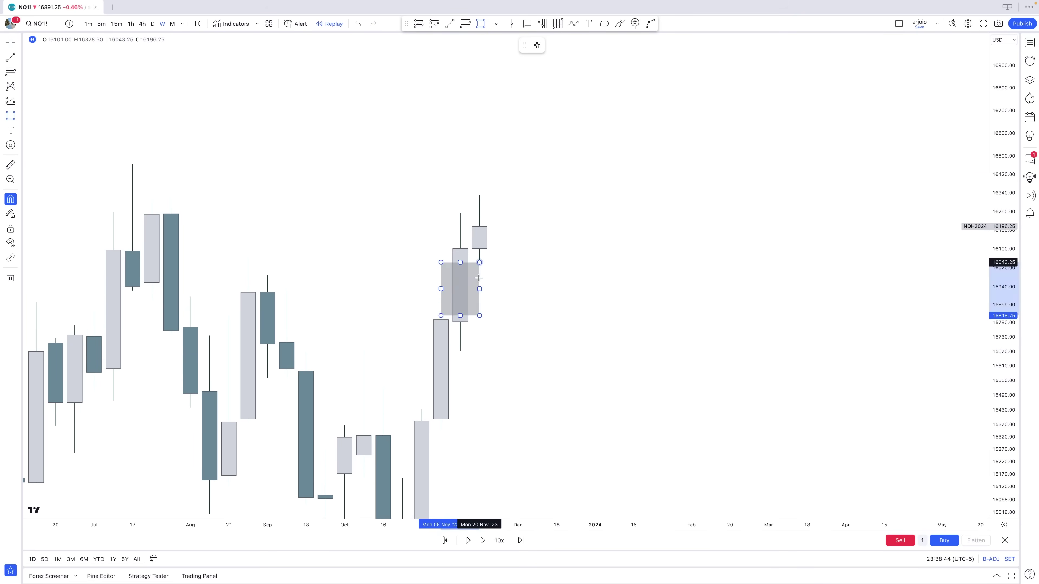
left_click(480, 289)
left_click_drag(480, 290, 645, 308)
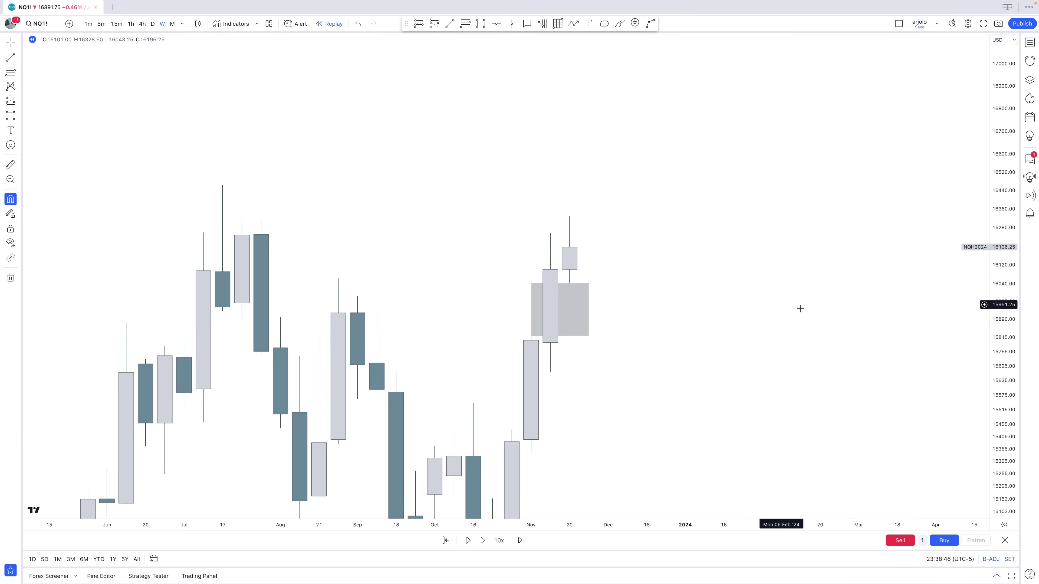
Step: Draw a horizontal trend line from the 13 November candle's high at 16255.50 to the 20 November candle
left_click_drag(1007, 458, 975, 369)
scroll(703, 188, "up", 2)
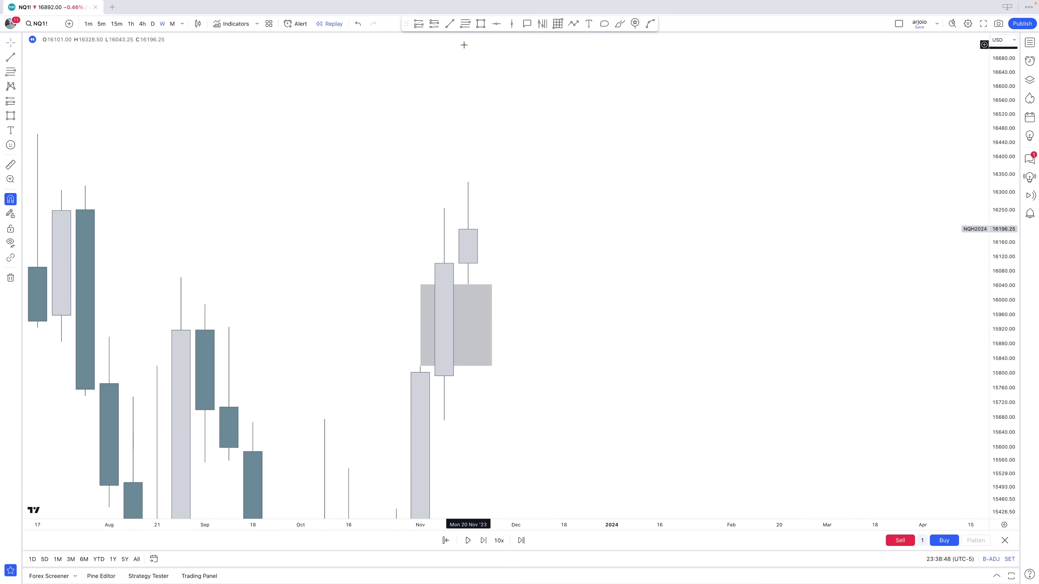
left_click(452, 23)
left_click(445, 209)
left_click(469, 208, "shift")
left_click(491, 219)
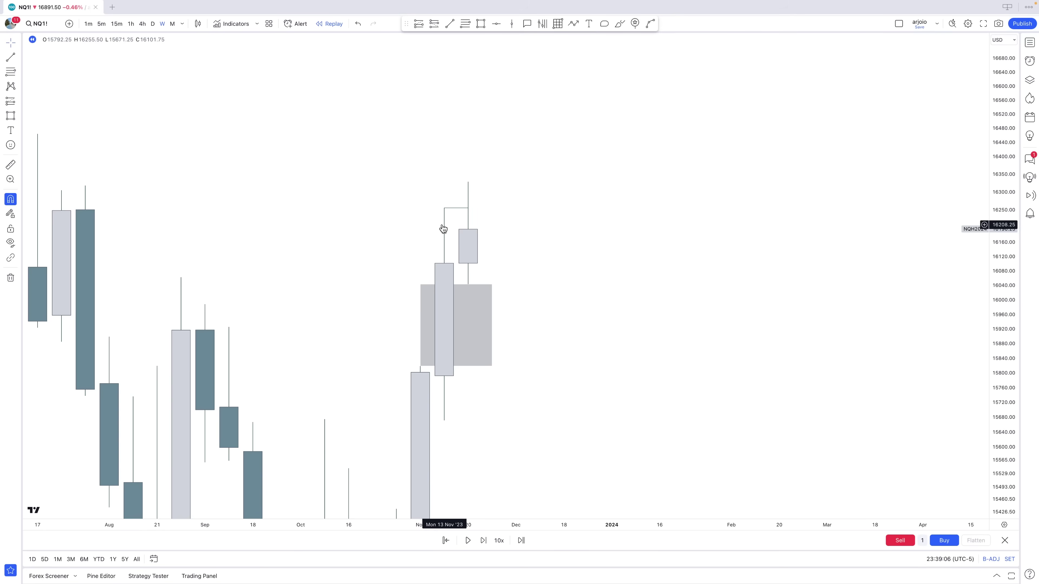
Step: Advance the weekly bar replay past the 27 November candle to the 4 December 2023 candle
left_click(492, 327)
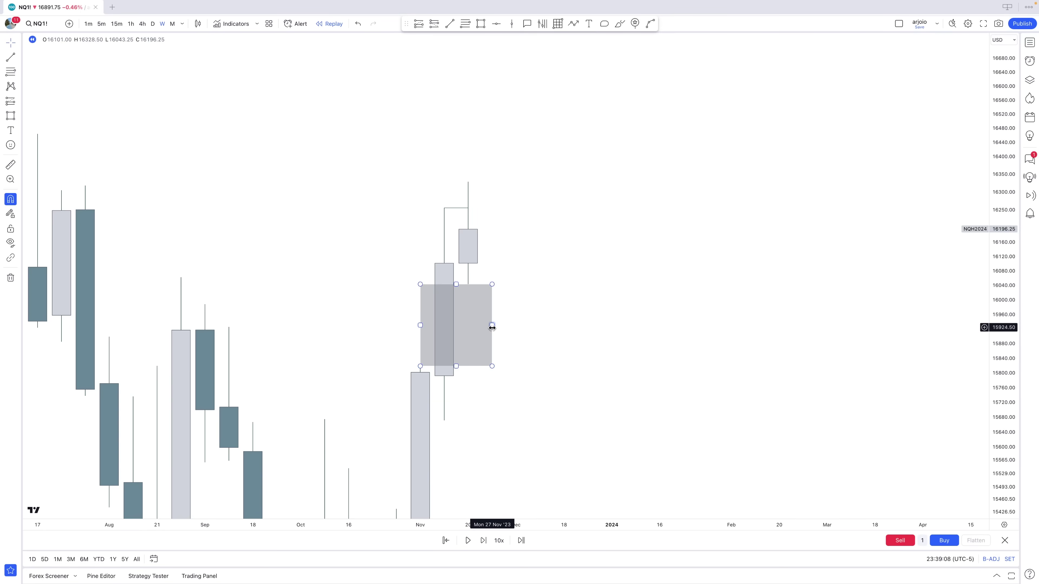
left_click(455, 468)
left_click(484, 540)
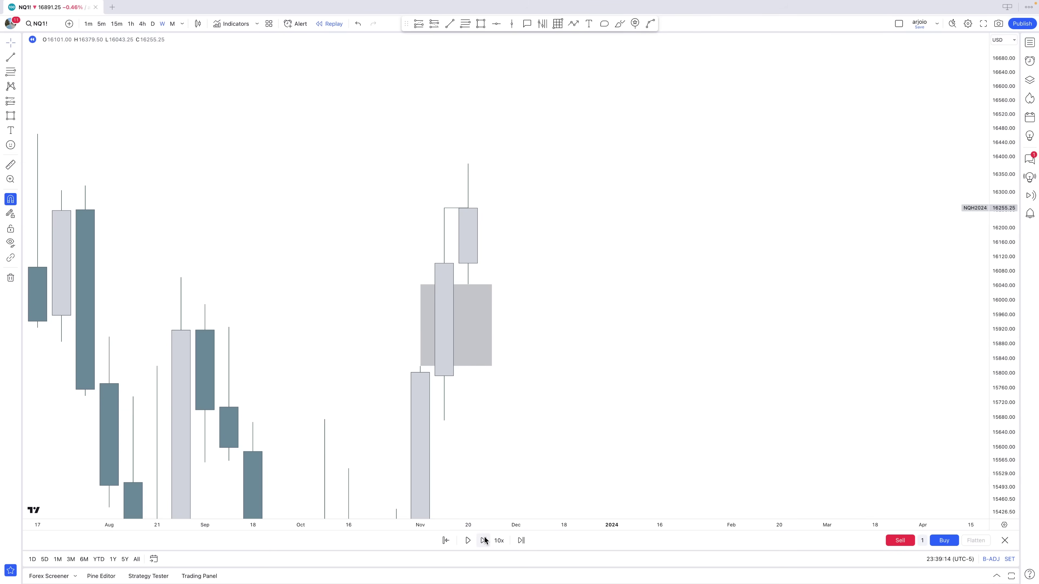
left_click(484, 541)
left_click(484, 540)
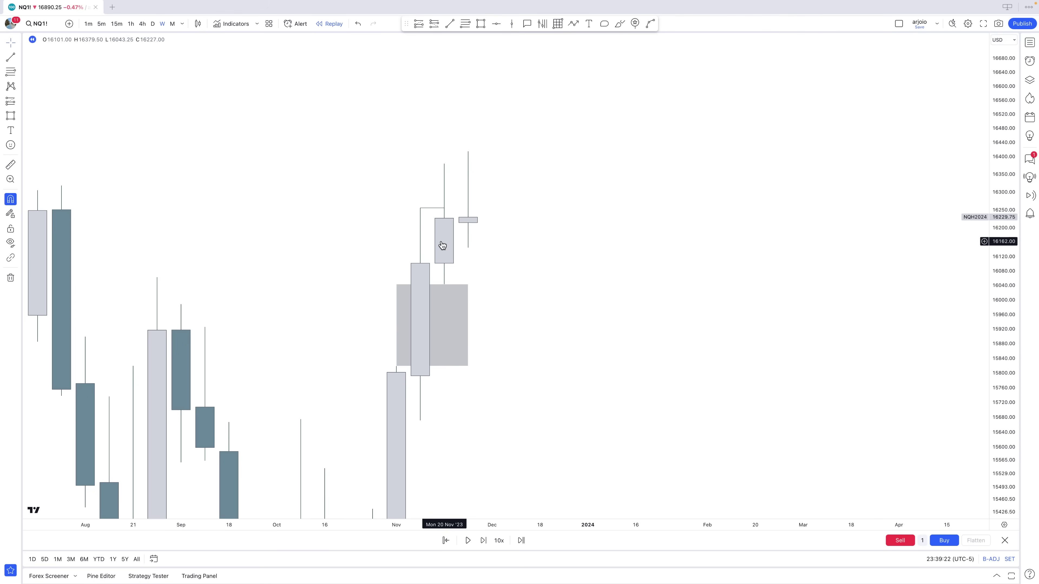
left_click(437, 286)
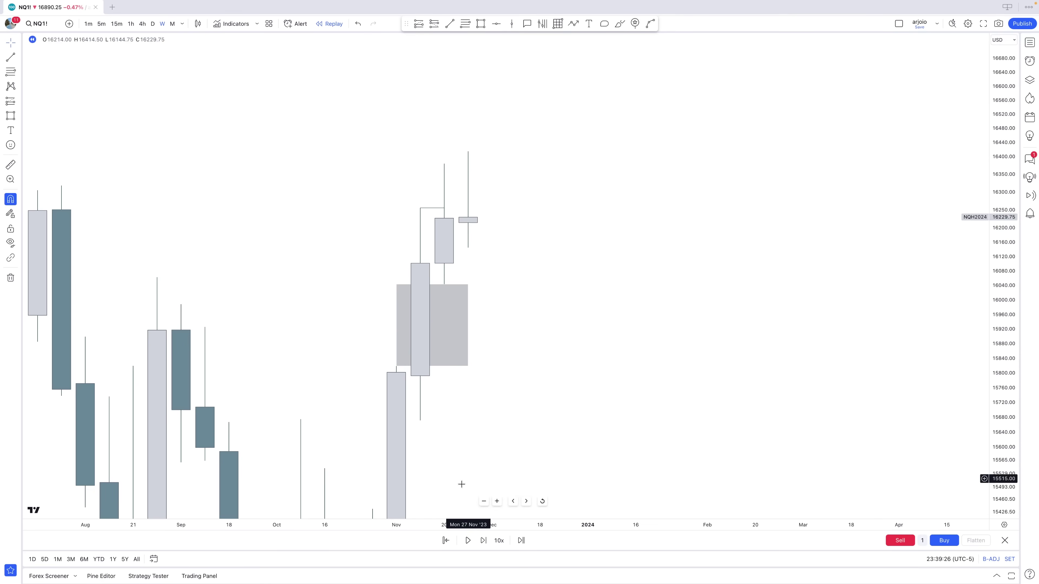
left_click(482, 541)
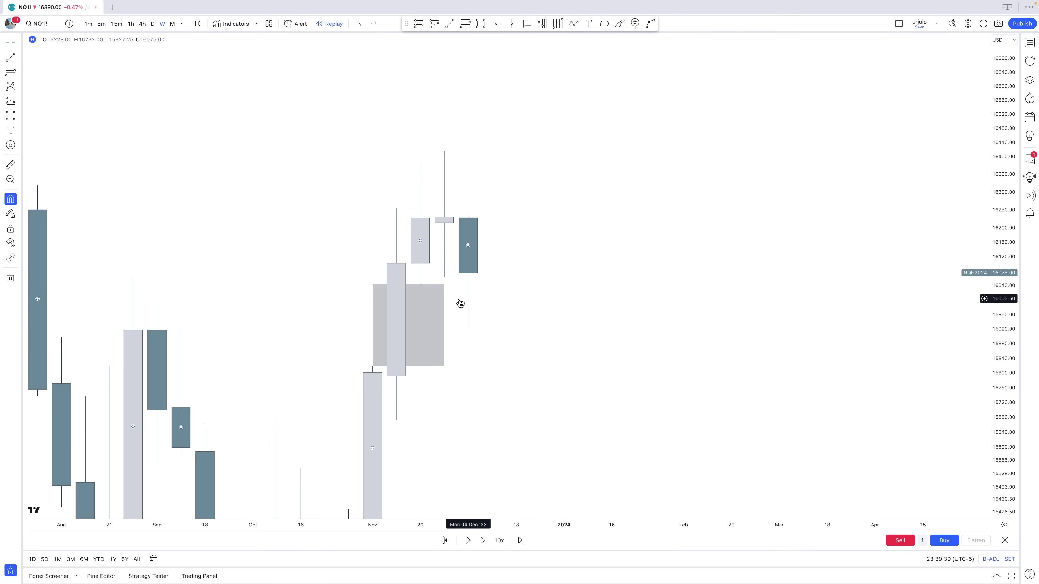
Step: Advance the weekly bar replay from the 4 December candle to the 11 December 2023 candle
left_click(446, 314)
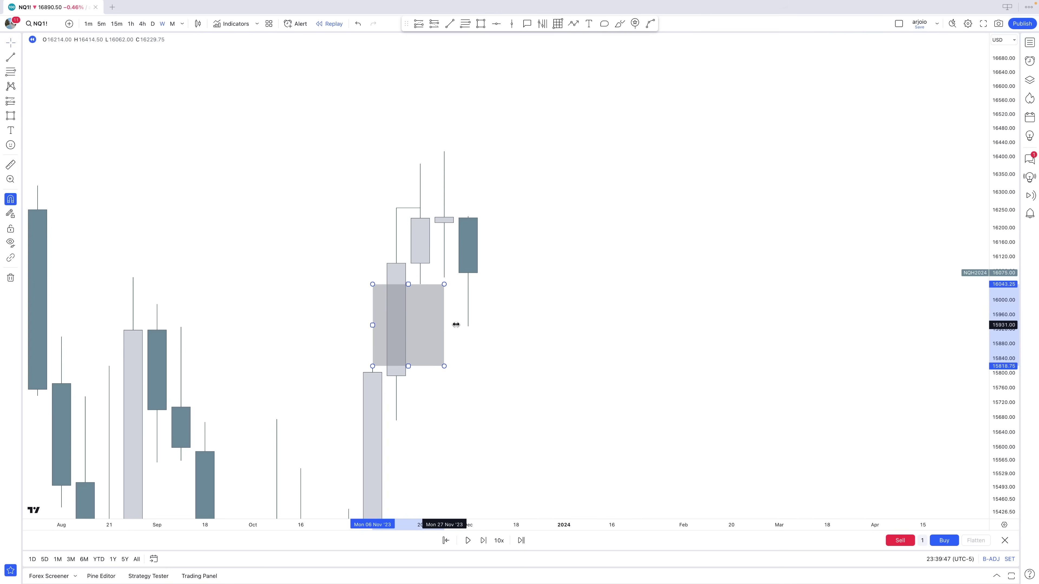
left_click(486, 338)
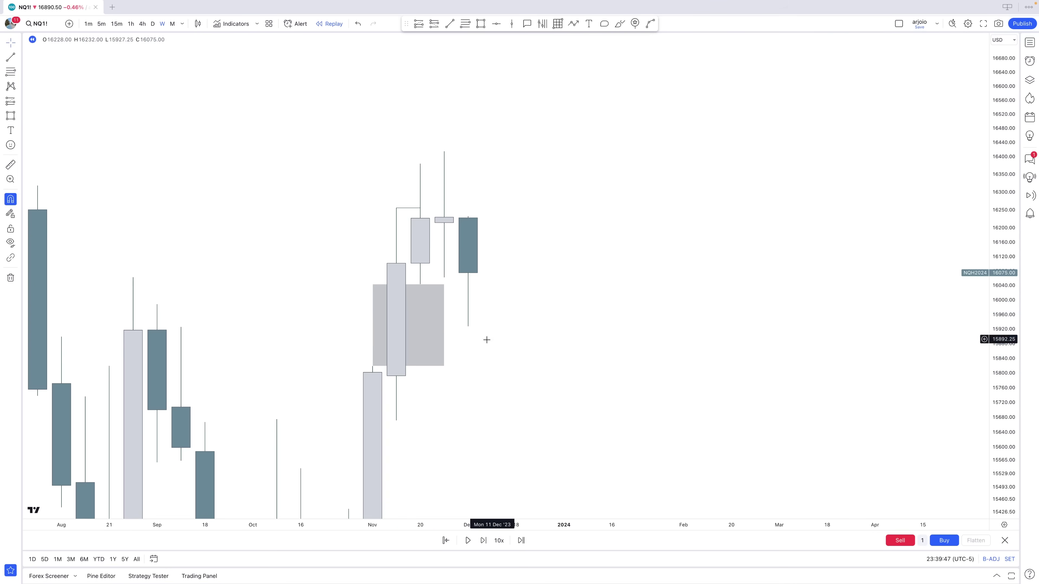
left_click(484, 541)
left_click(484, 541)
left_click(484, 541)
left_click(484, 541)
left_click(483, 541)
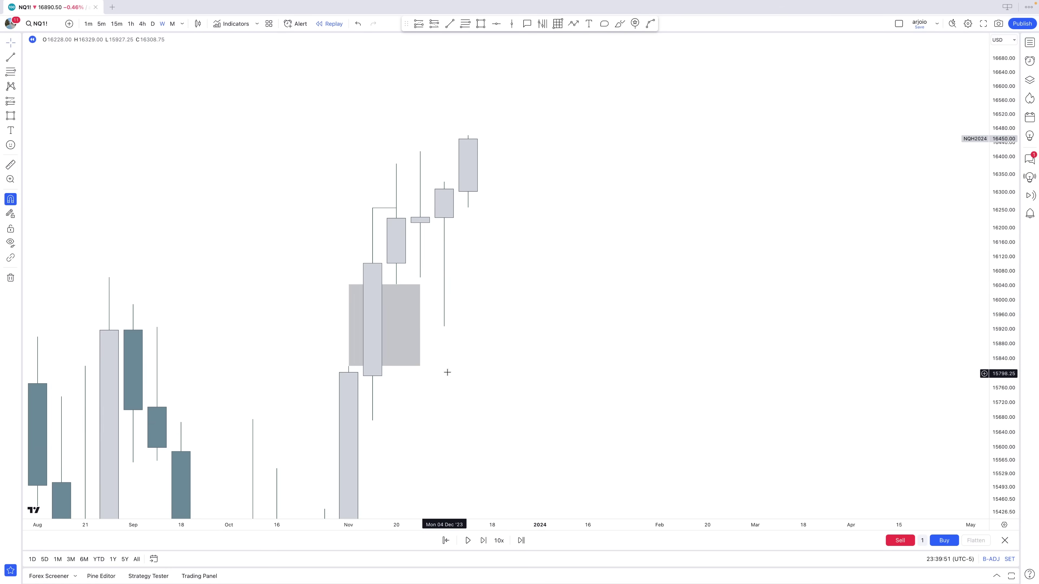
left_click_drag(420, 326, 431, 327)
left_click(480, 329)
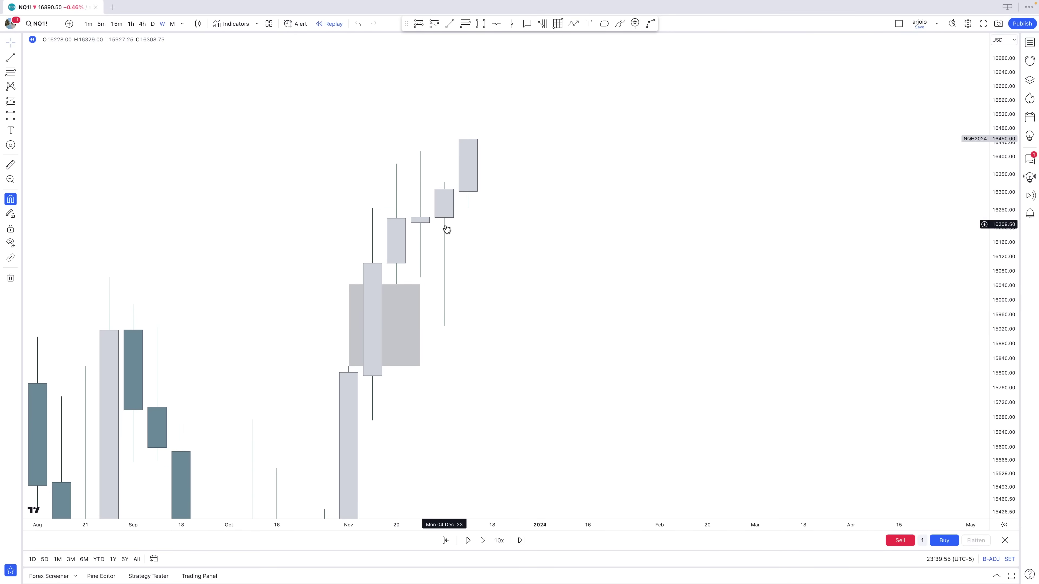
Step: Switch the chart to the 4-hour timeframe and examine the early December 2023 price action above the gap zone
left_click_drag(468, 267, 550, 287)
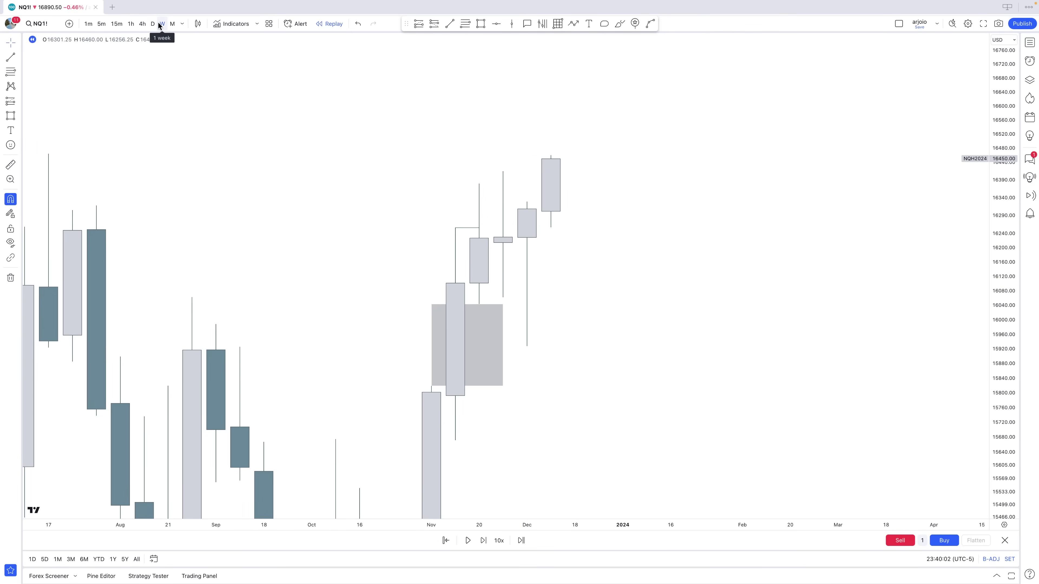
left_click(142, 23)
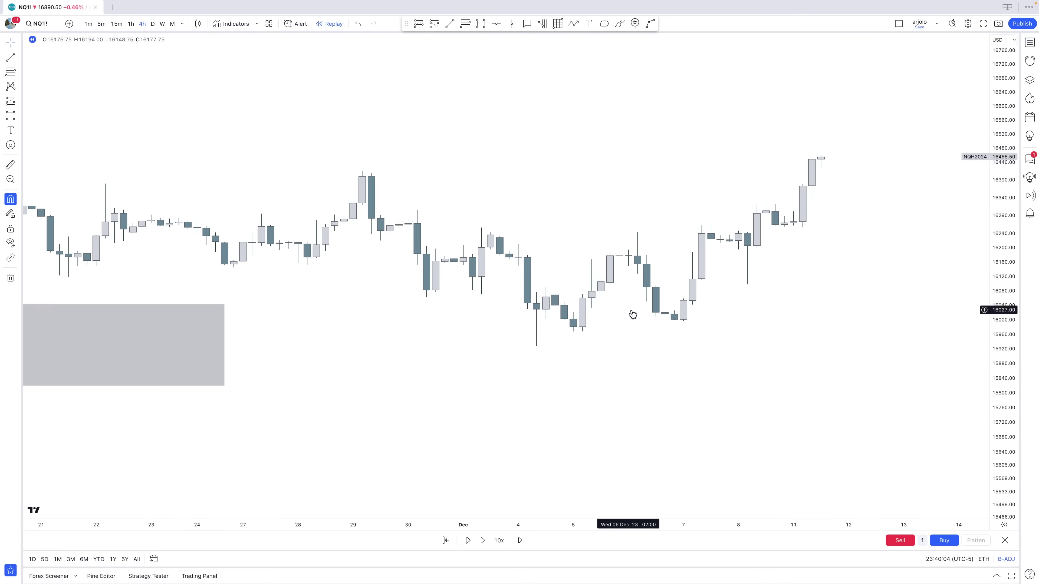
left_click_drag(1006, 466, 1006, 254)
left_click_drag(705, 379, 671, 354)
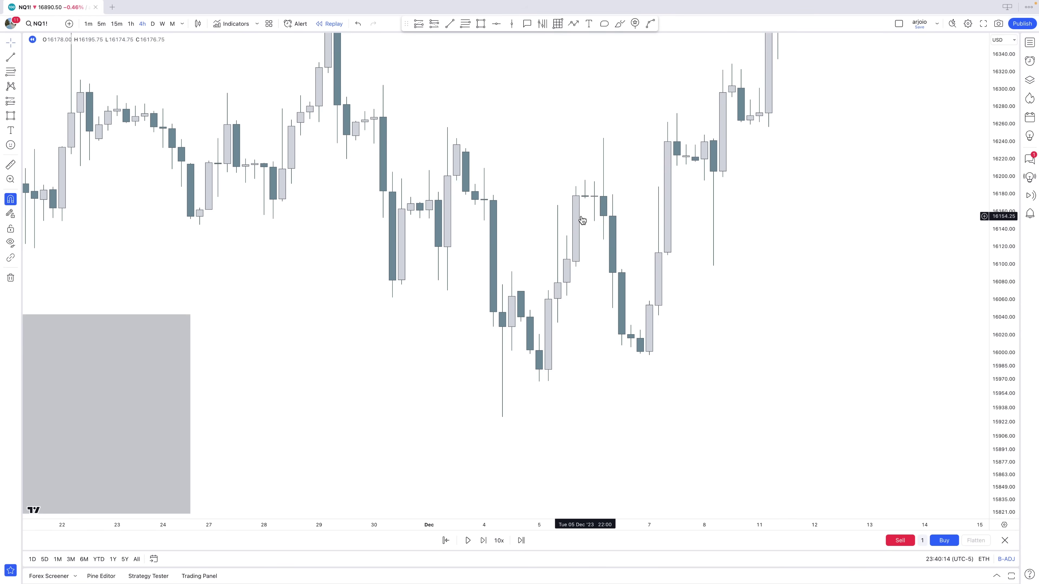
Step: Return the chart to the weekly timeframe and rescale it around the gap rectangle and the latest candles
left_click(162, 23)
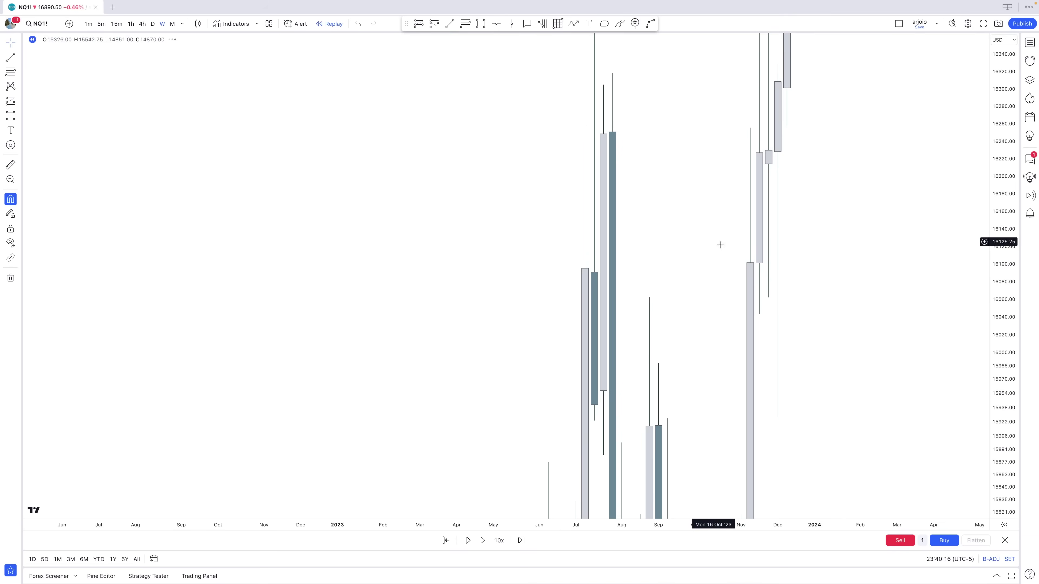
left_click_drag(852, 280, 743, 289)
scroll(777, 283, "up", 3)
left_click_drag(1003, 154, 859, 497)
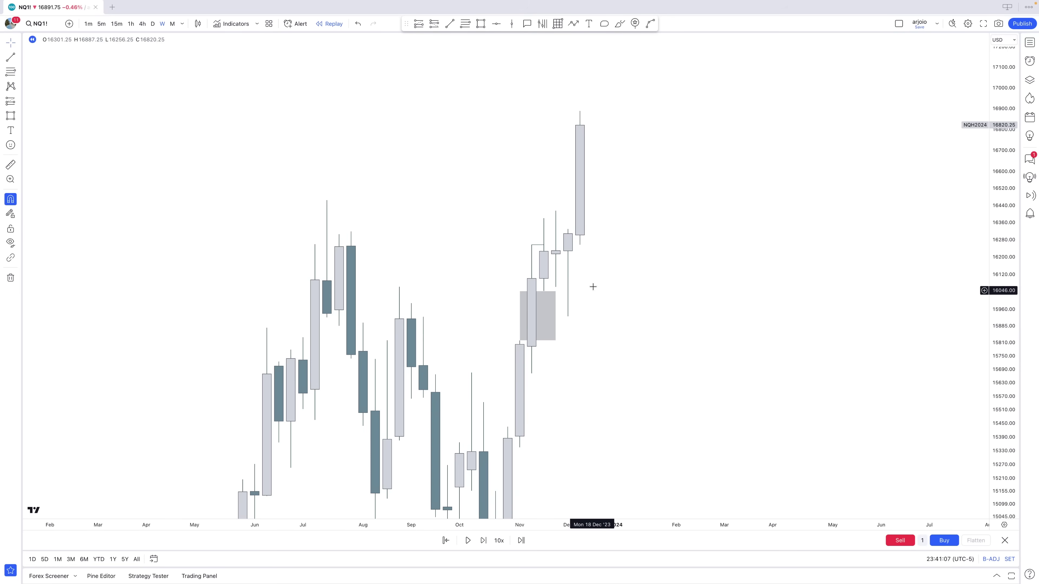
left_click_drag(625, 386, 617, 293)
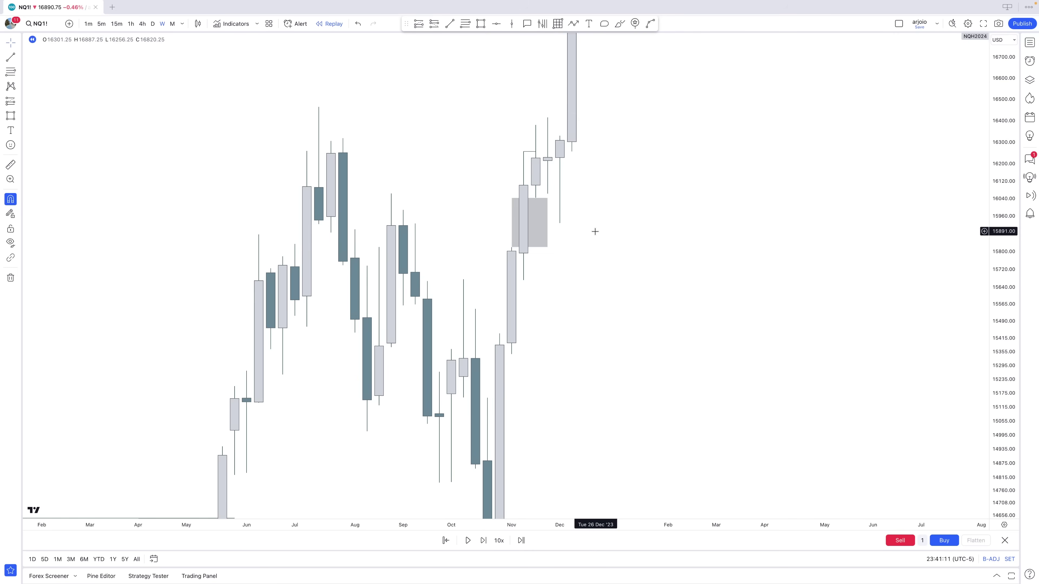
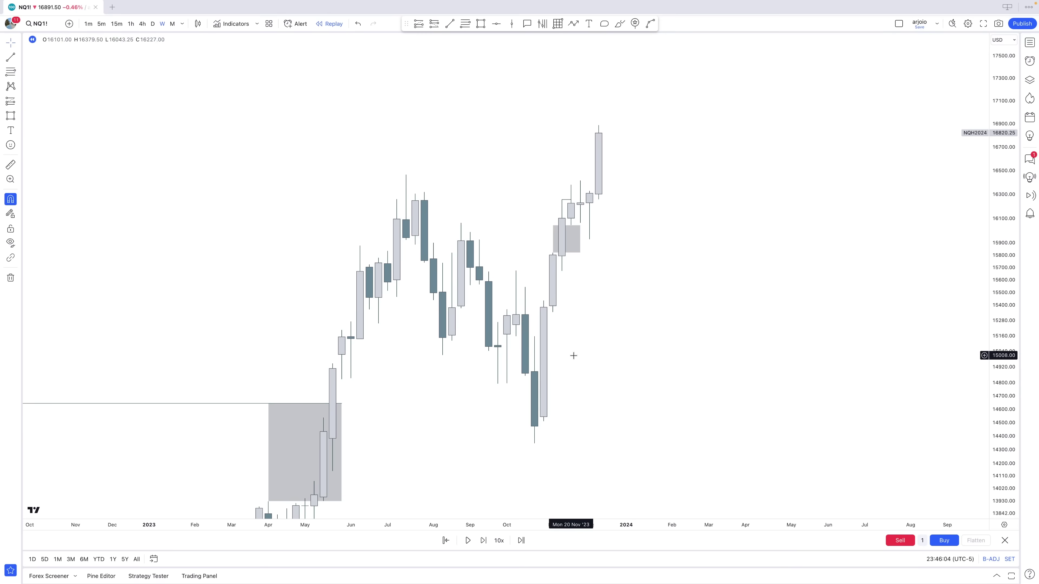
Step: Remove all drawings from the chart and switch it to the monthly timeframe
left_click(11, 278)
left_click(52, 277)
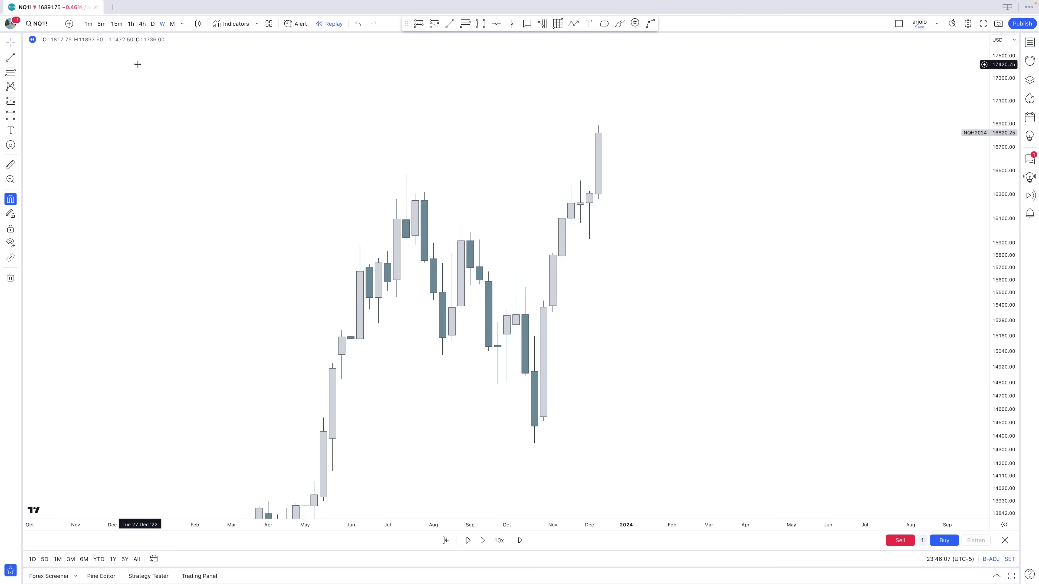
left_click(172, 24)
left_click_drag(1007, 202, 1002, 369)
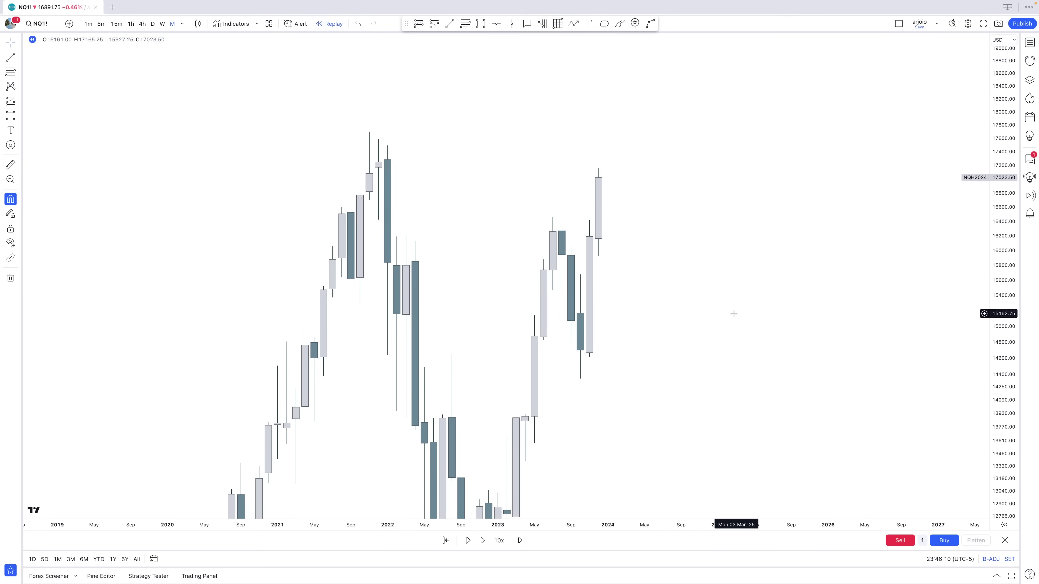
Step: Draw a horizontal trend line from the August 2022 high at 14643.50 to the September 2023 candle
left_click_drag(706, 313, 650, 252)
left_click(449, 24)
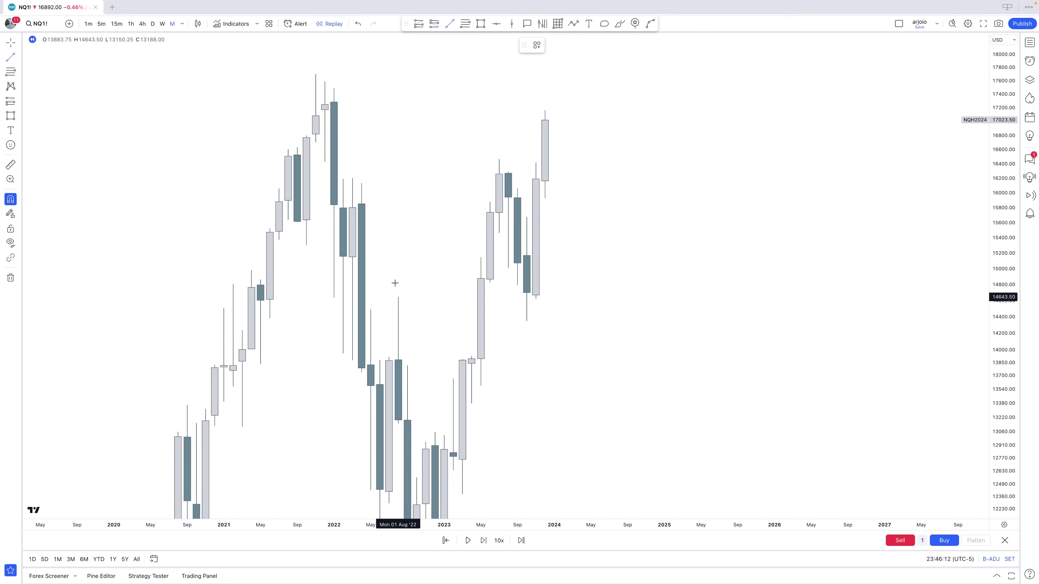
left_click(397, 300)
left_click(517, 314, "shift")
left_click(530, 325)
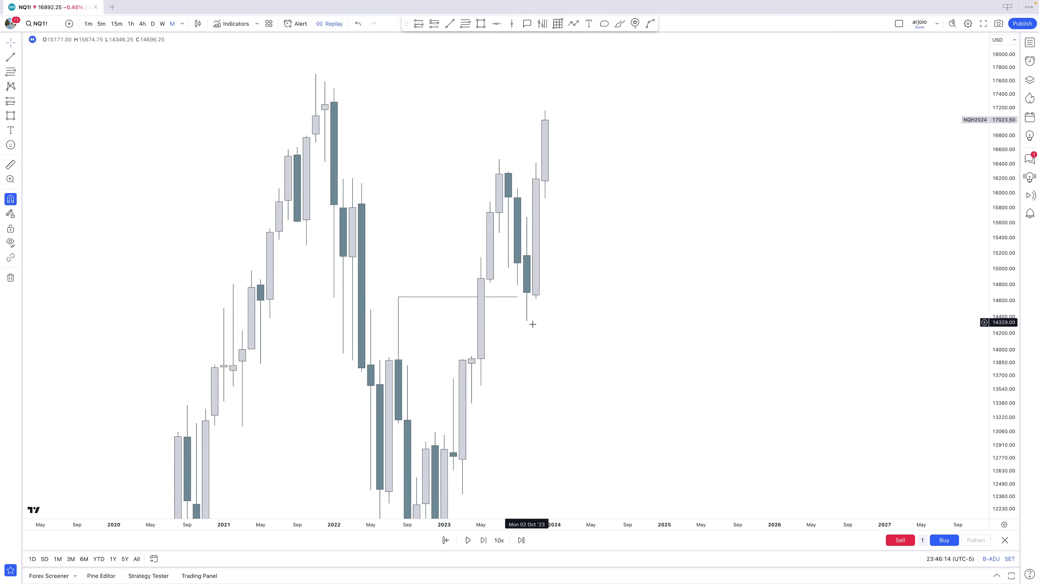
Step: Rewind the monthly bar replay so that October 2023 is the latest candle, and frame the candles around the trend line
left_click_drag(567, 317, 760, 326)
scroll(760, 327, "up", 3)
left_click_drag(1006, 443, 992, 288)
left_click_drag(752, 291, 639, 291)
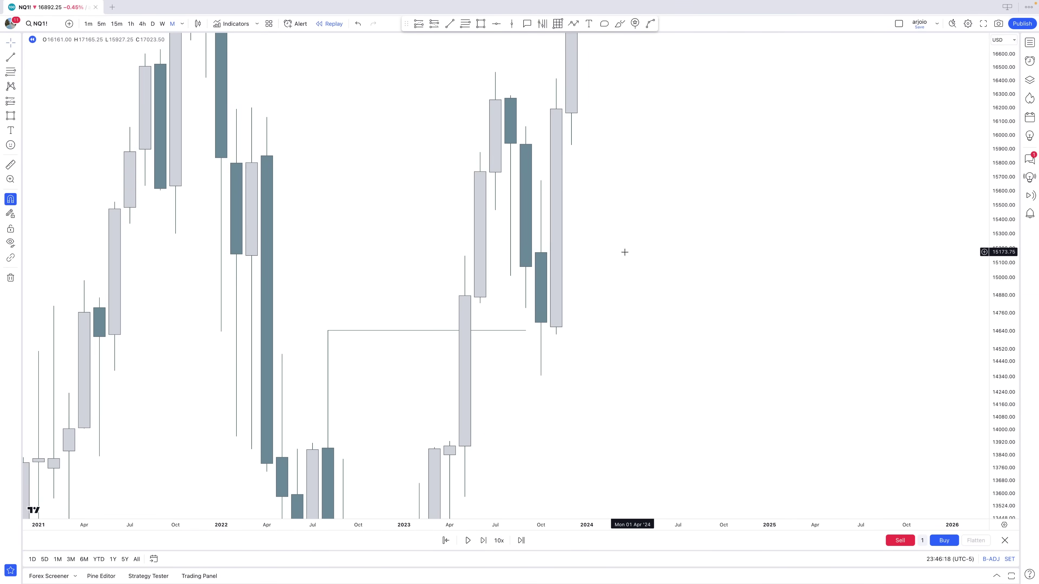
left_click(445, 540)
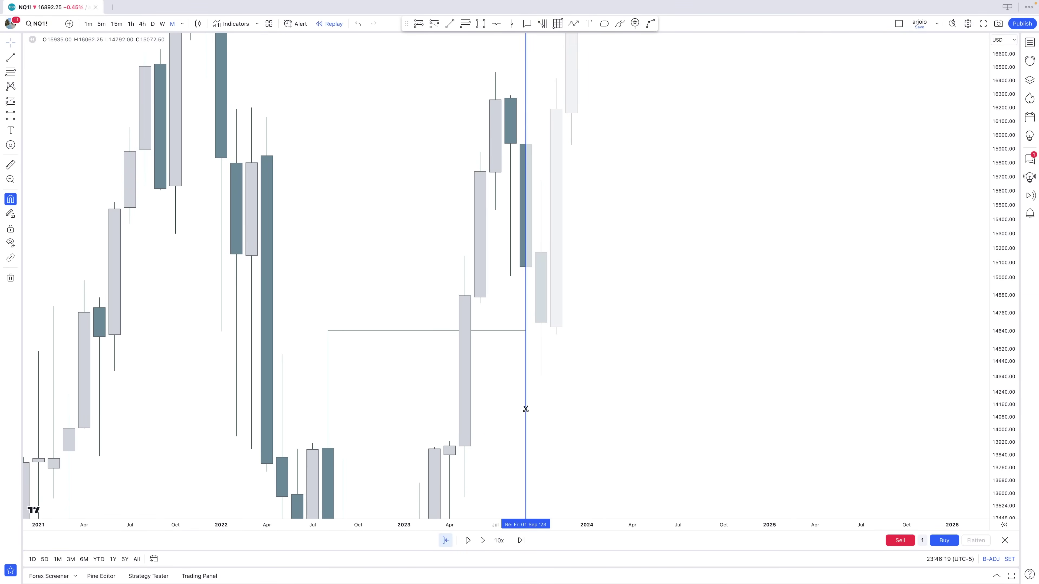
left_click(556, 392)
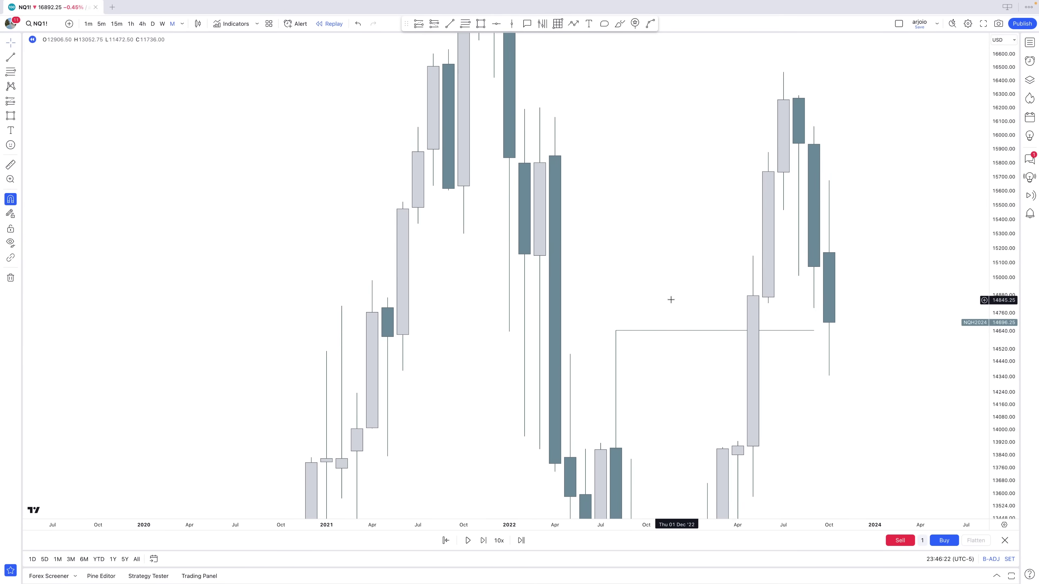
left_click_drag(663, 286, 354, 317)
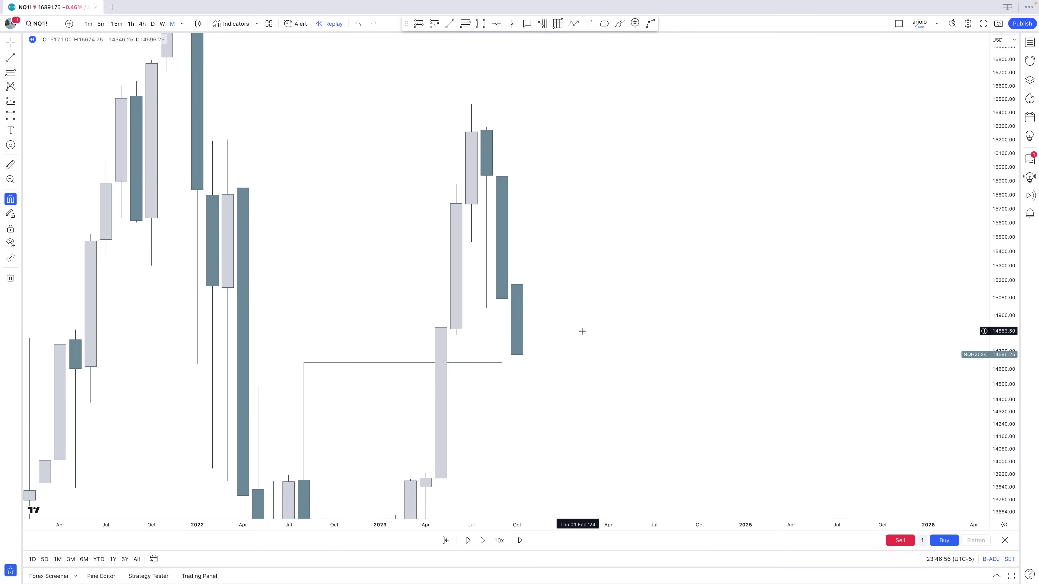
scroll(578, 329, "up", 2)
left_click_drag(539, 356, 576, 301)
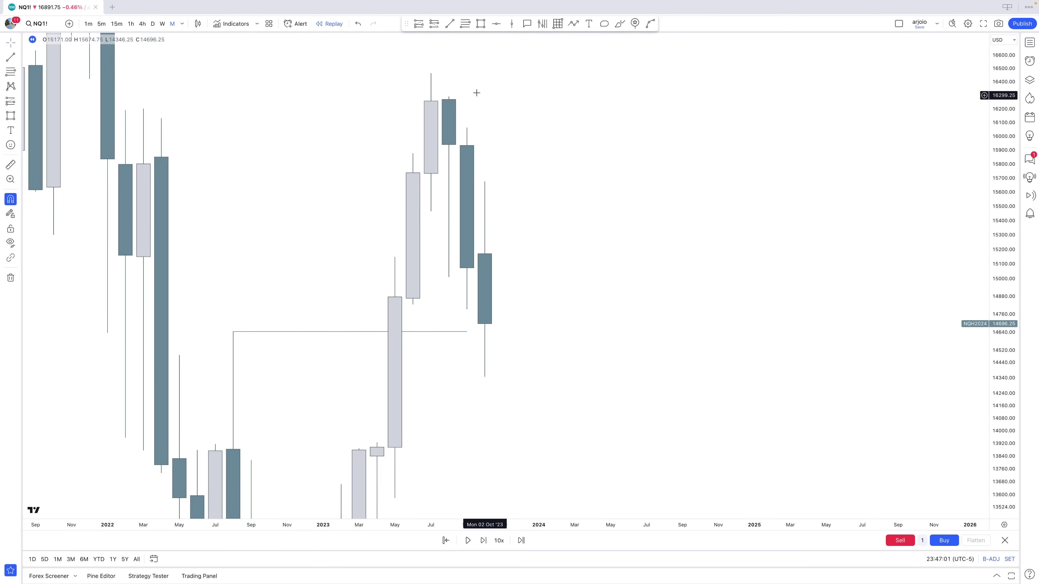
Step: Draw a short horizontal trend line from the October 2023 low at 14346.25 to December 2023
left_click(449, 23)
left_click(485, 377)
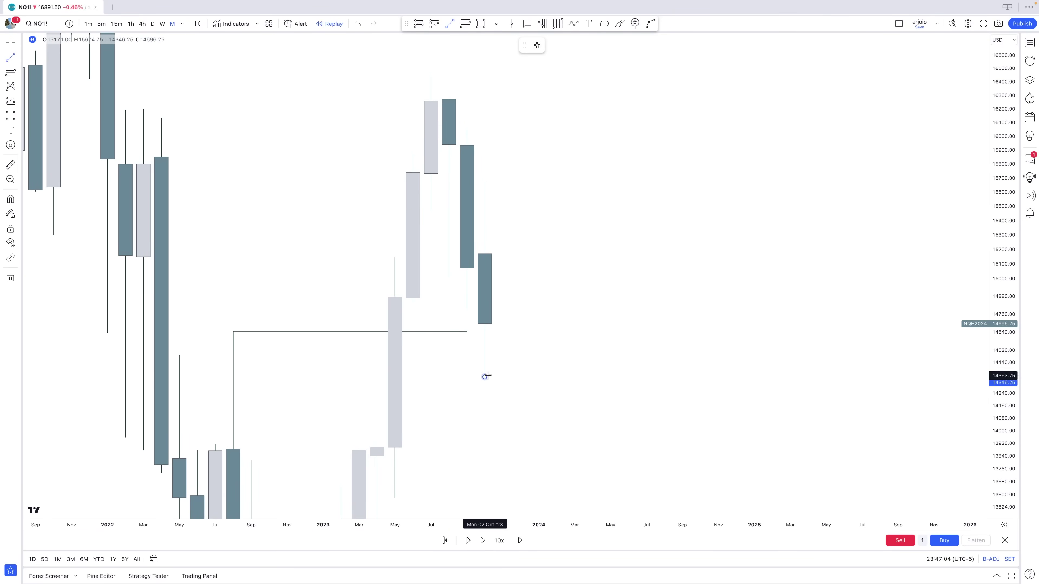
left_click(515, 378)
left_click(514, 391)
left_click_drag(519, 378, 512, 378)
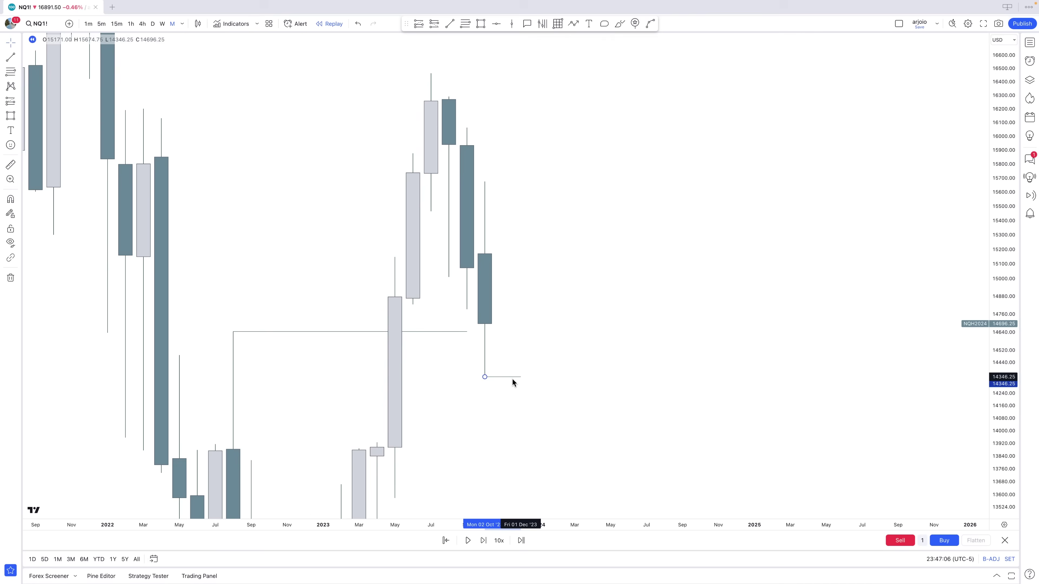
left_click(513, 384)
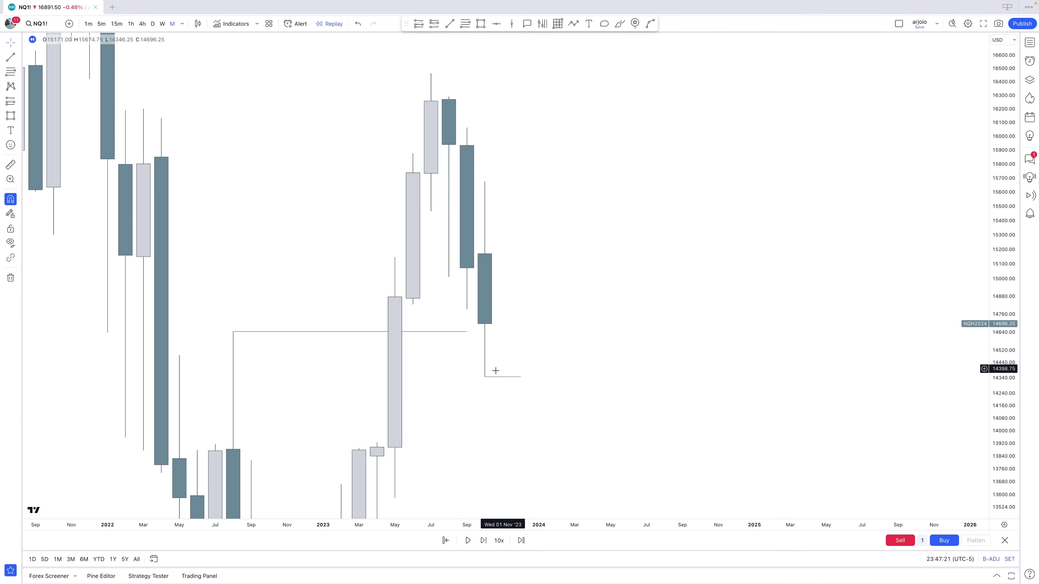
left_click_drag(521, 377, 515, 379)
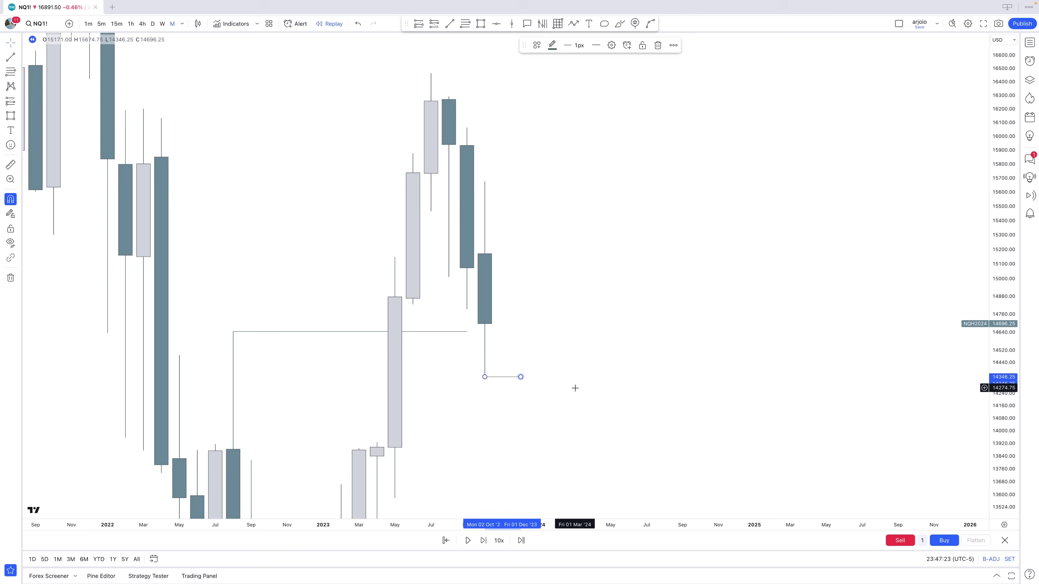
left_click(575, 385)
Step: Draw a short horizontal trend line from the October 2023 high at 15674.75 to December 2023
left_click_drag(580, 264, 581, 307)
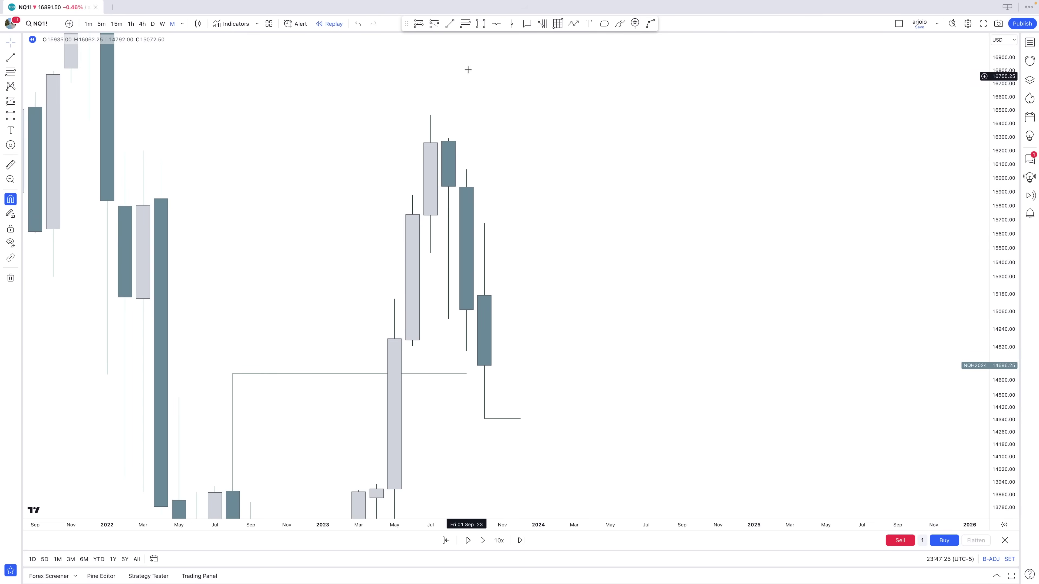
left_click(449, 24)
left_click(484, 224)
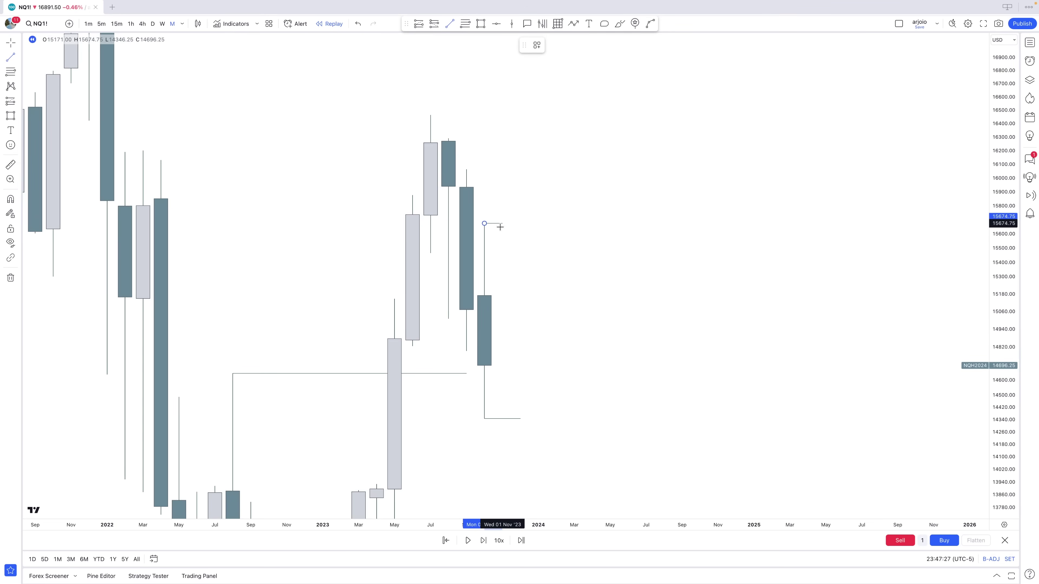
left_click(516, 228, "shift")
left_click(518, 270)
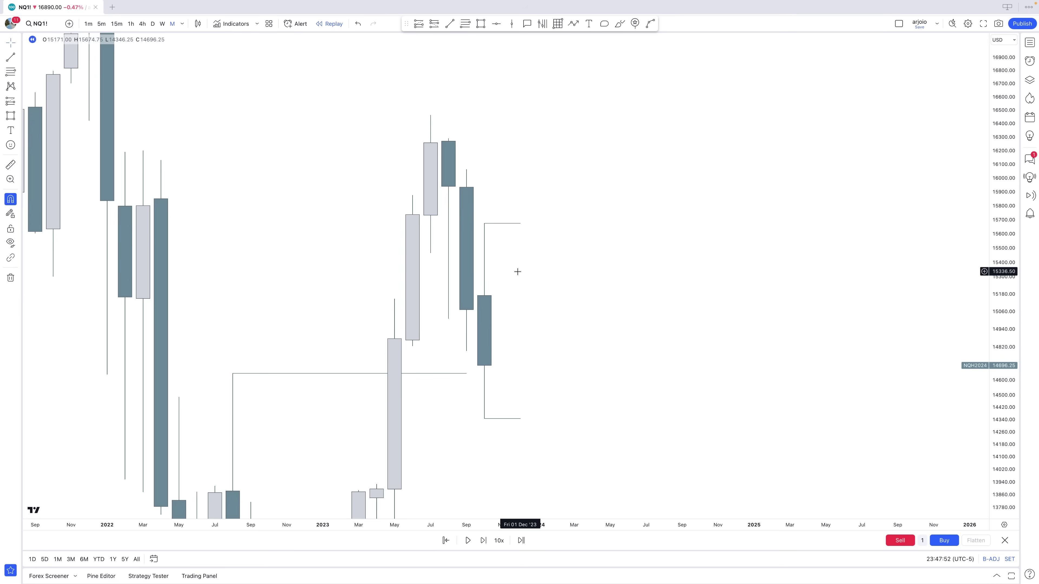
Step: Draw a horizontal trend line from the July 2023 high at 16463.75 to December 2023
left_click_drag(520, 231, 560, 276)
left_click(538, 244)
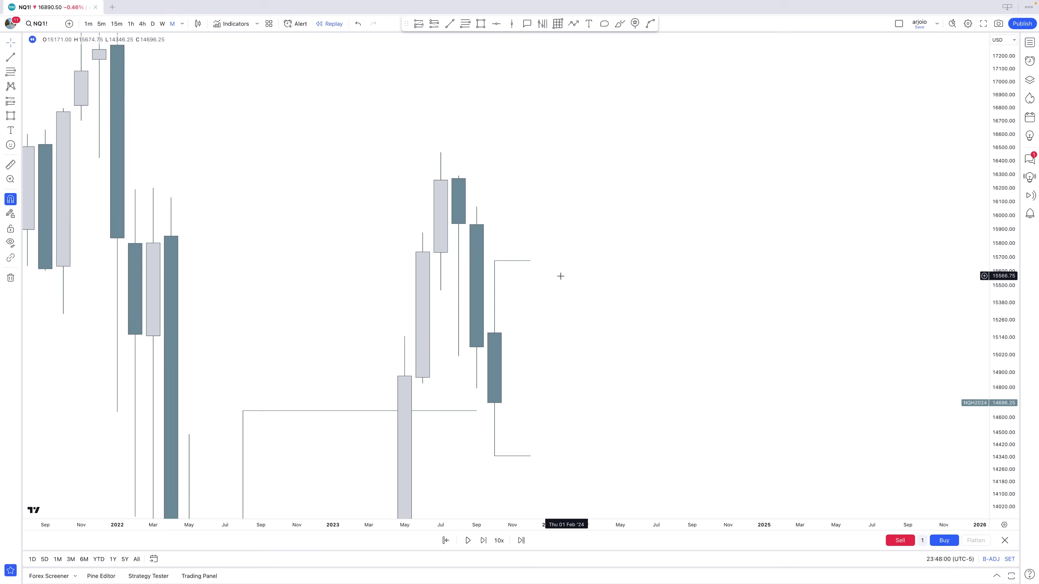
left_click(450, 24)
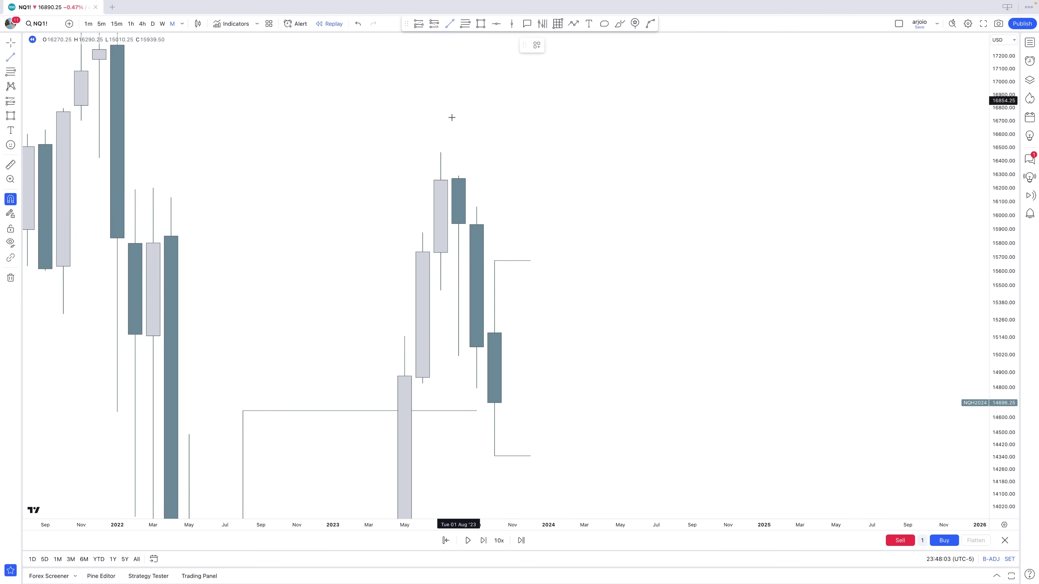
left_click(442, 157)
left_click(527, 173, "shift")
left_click(529, 193)
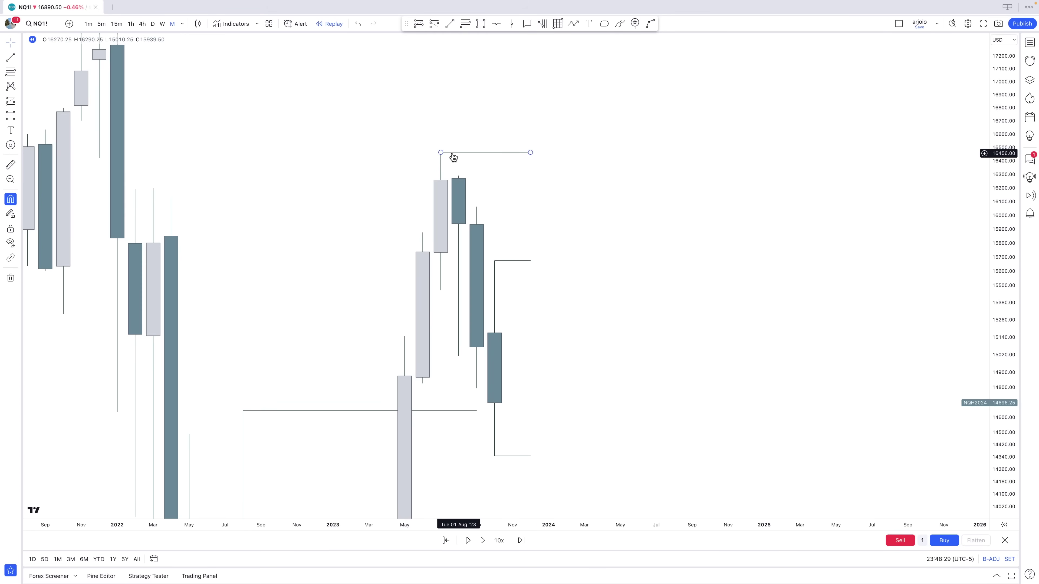
Step: Draw a horizontal trend line from the November 2021 high at 17700.00 to December 2023
left_click_drag(421, 117, 453, 274)
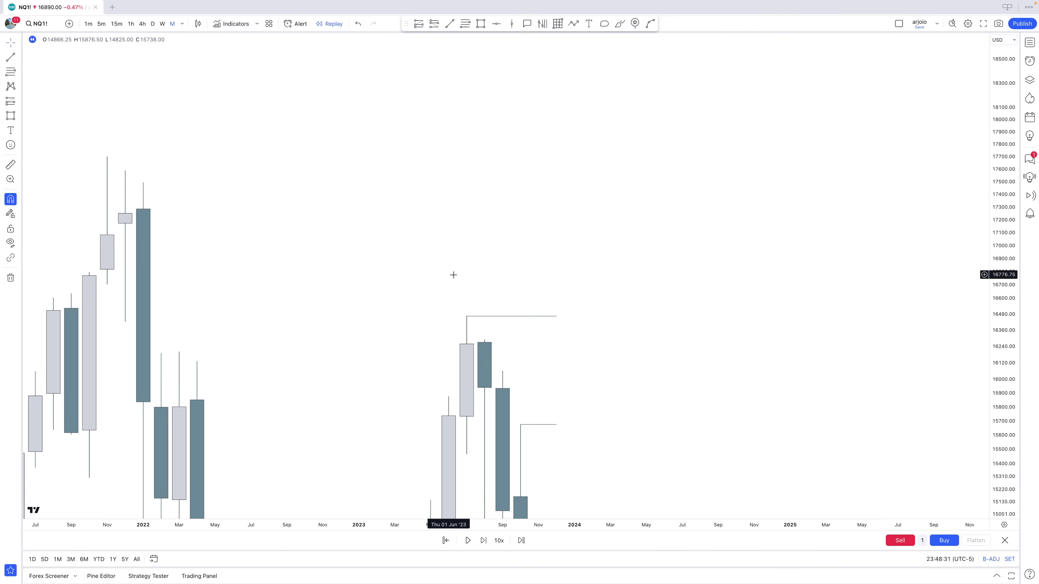
left_click(449, 23)
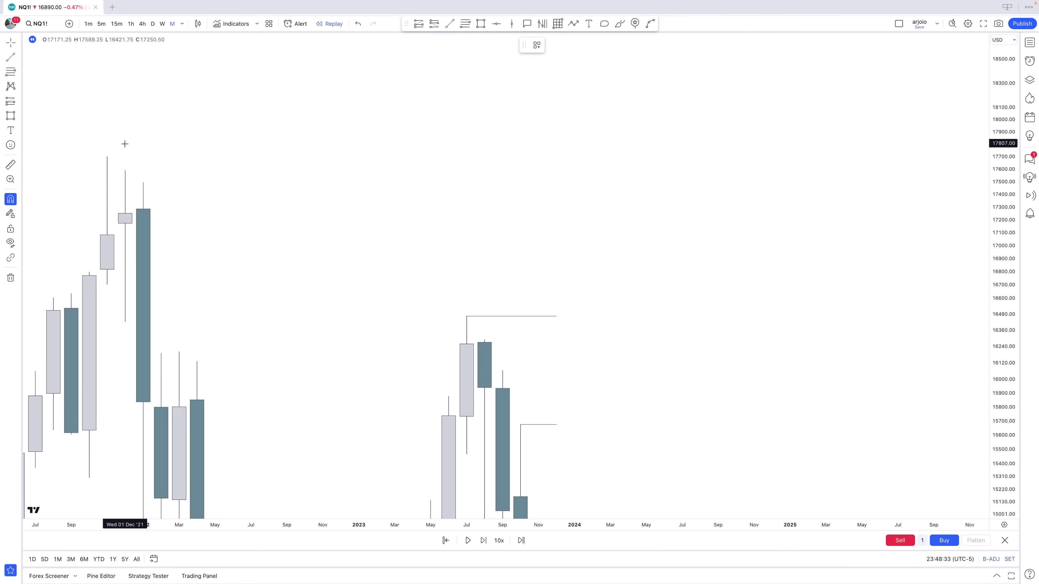
left_click(107, 156)
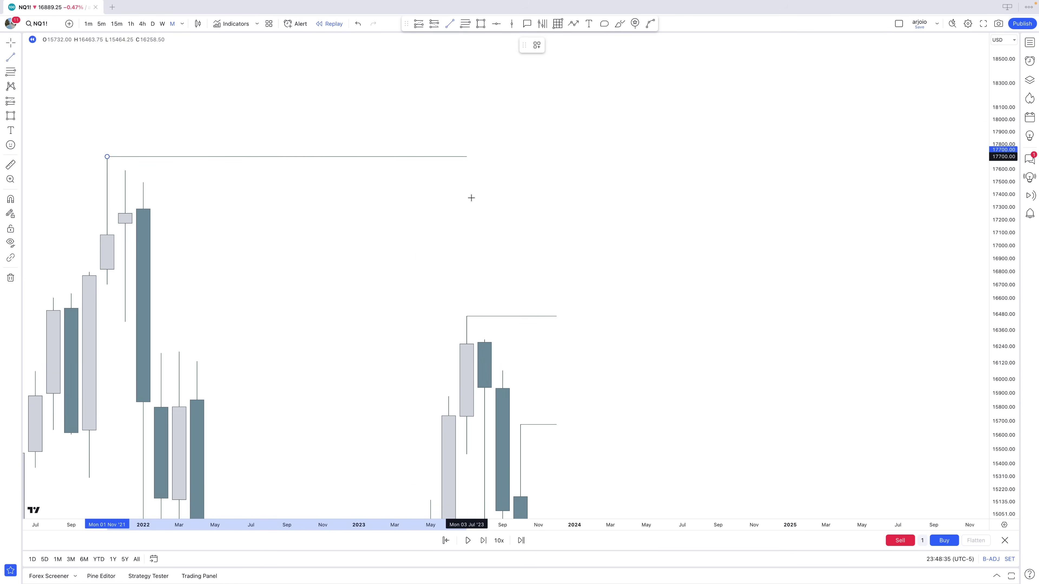
left_click(551, 208, "shift")
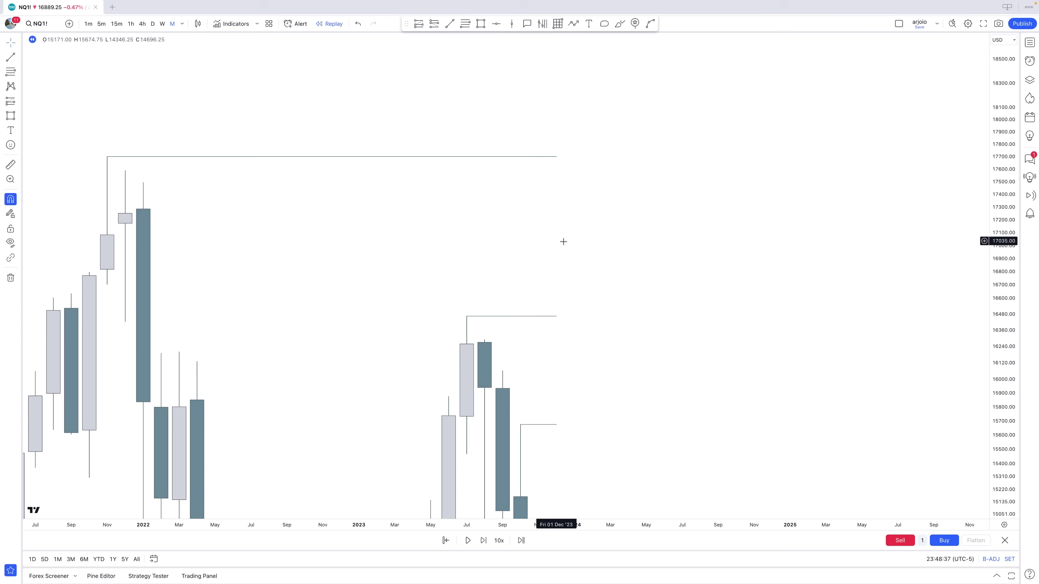
Step: Mark the gap between the December 2021 low at 16421.75 and the February 2022 high at 16189.75 with a rectangle, and delete it
left_click(481, 24)
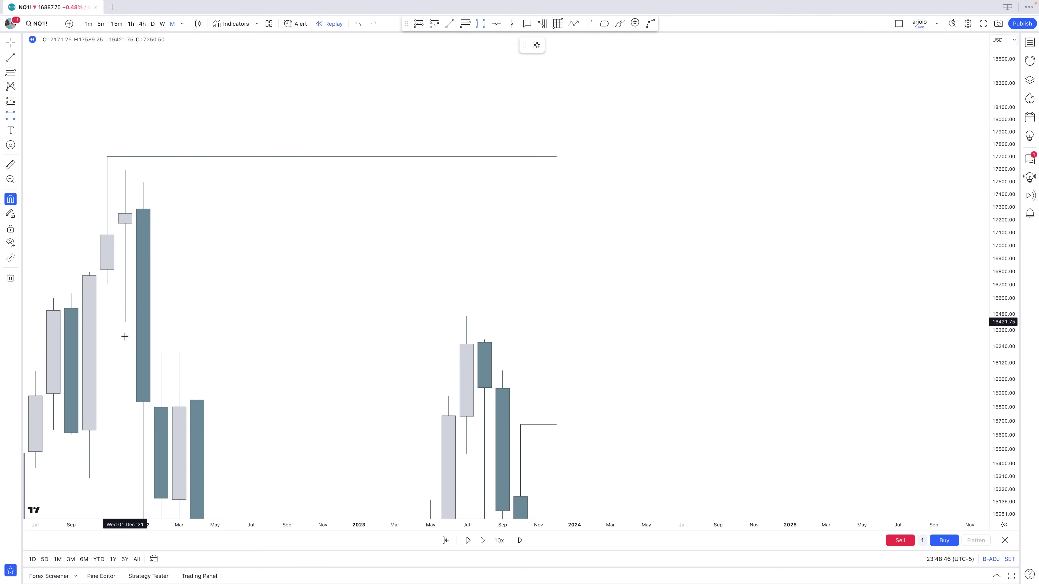
left_click(126, 323)
left_click(161, 354)
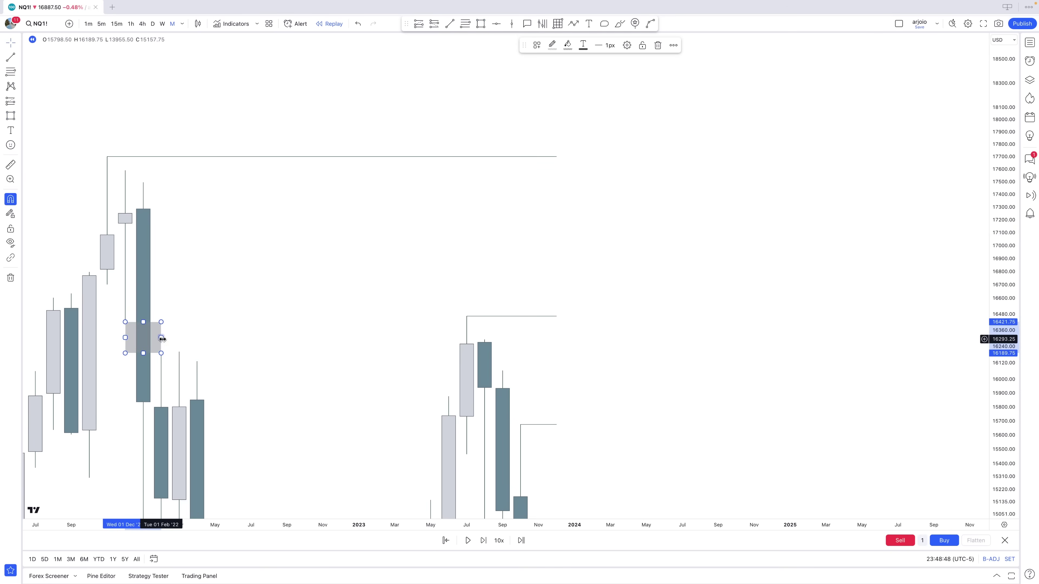
left_click_drag(162, 339, 179, 340)
left_click(218, 341)
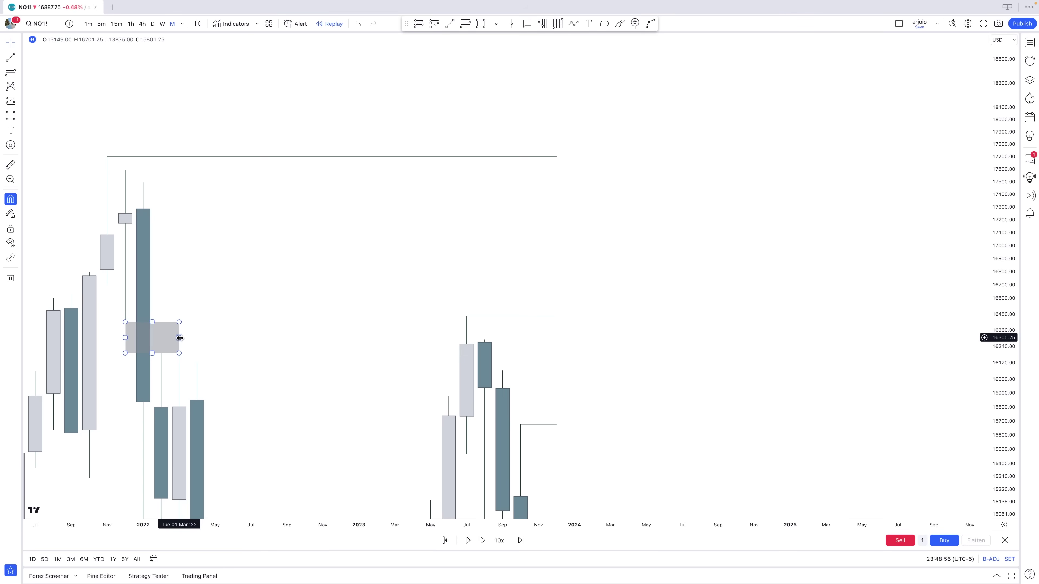
key("Delete")
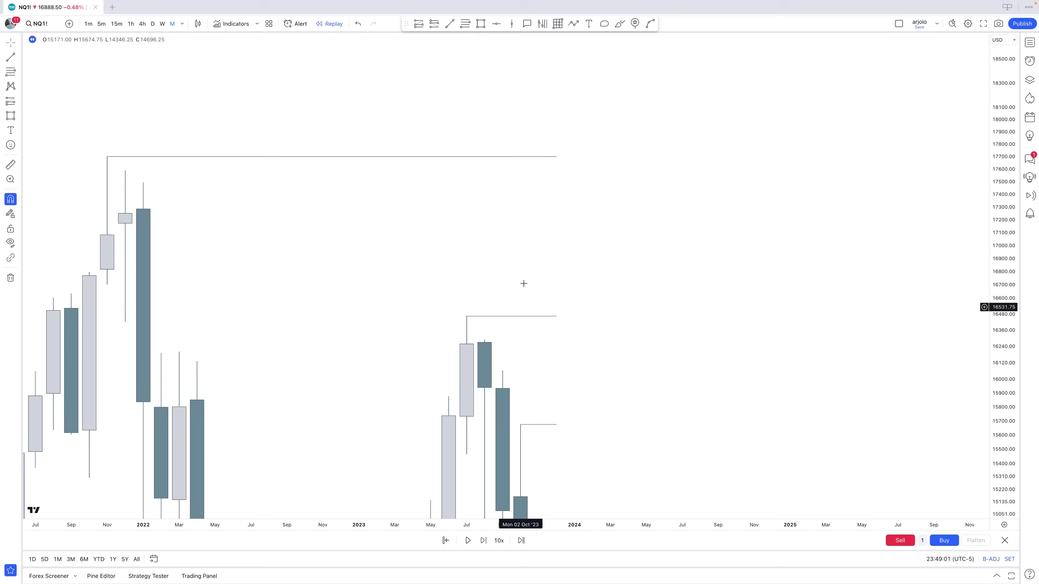
Step: Draw a horizontal trend line from the August 2022 candle's open at 13883.75 to the September 2023 candle
left_click_drag(685, 409, 703, 171)
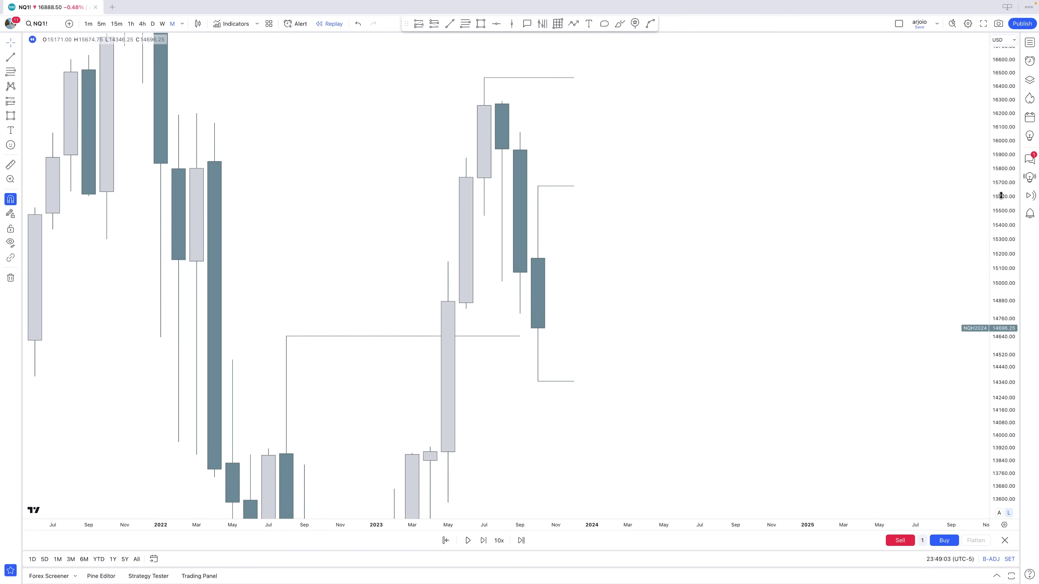
left_click_drag(999, 197, 998, 311)
scroll(829, 333, "down", 1)
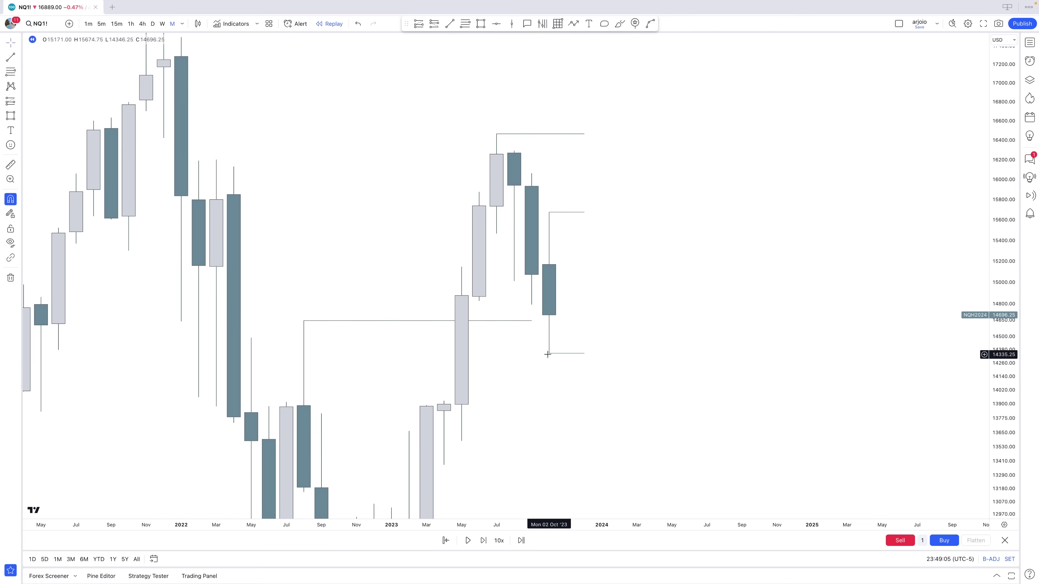
left_click_drag(529, 409, 532, 297)
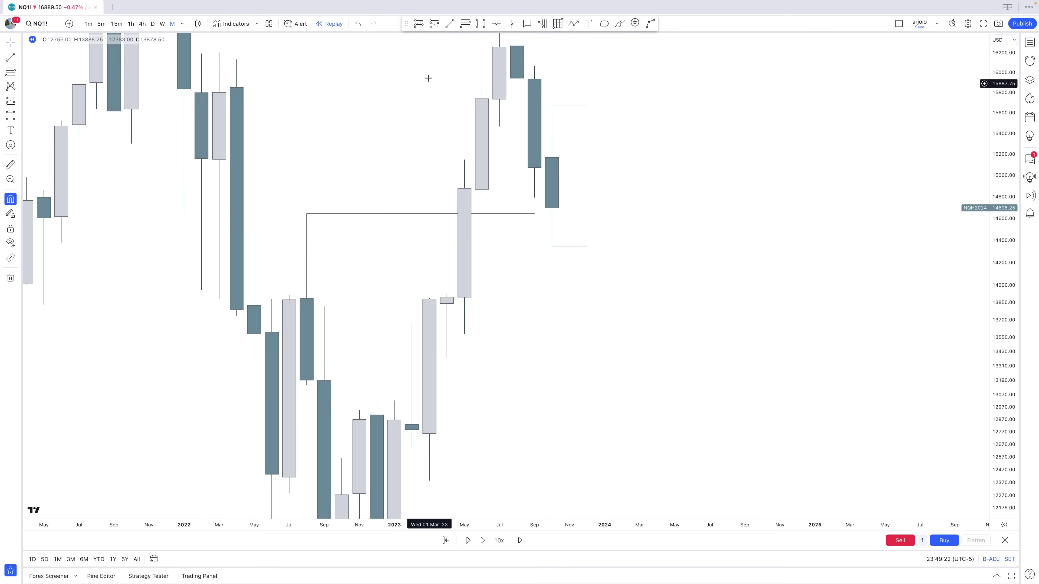
left_click(450, 24)
left_click(307, 298)
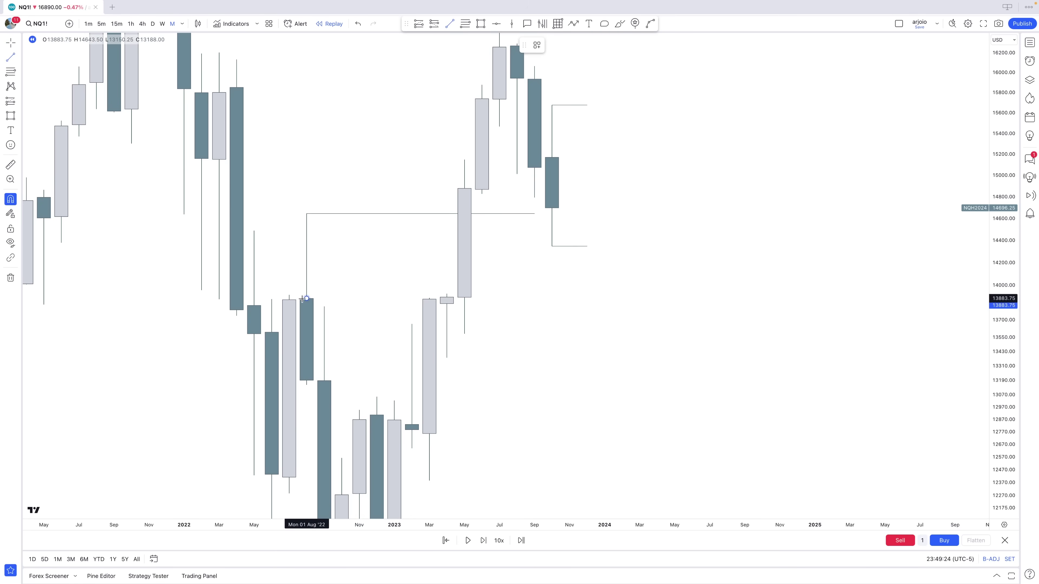
left_click(540, 309)
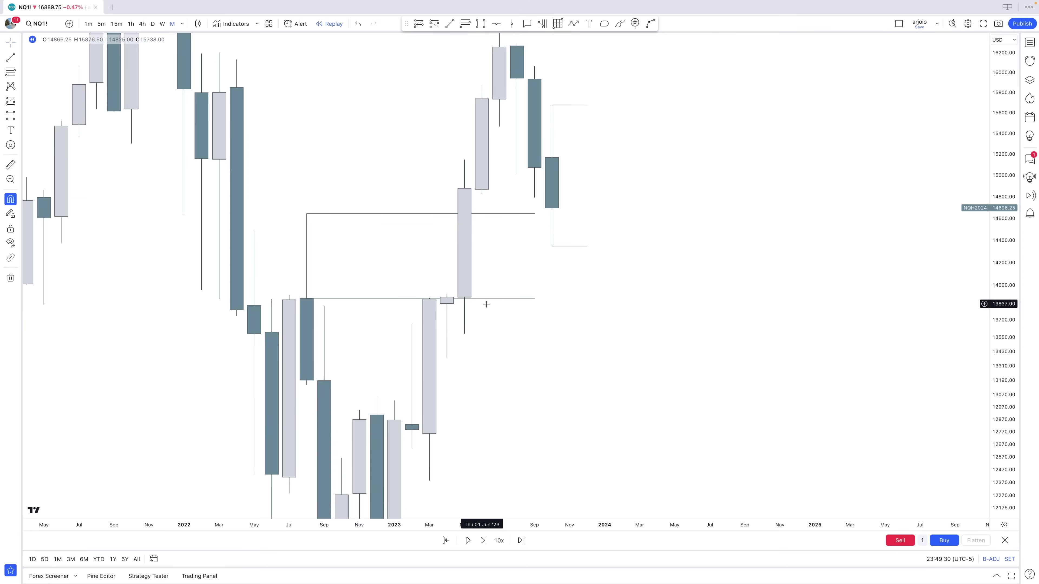
Step: Draw a horizontal trend line from the March 2023 low at 12383.00 to September 2023
left_click_drag(485, 303, 476, 234)
left_click(454, 28)
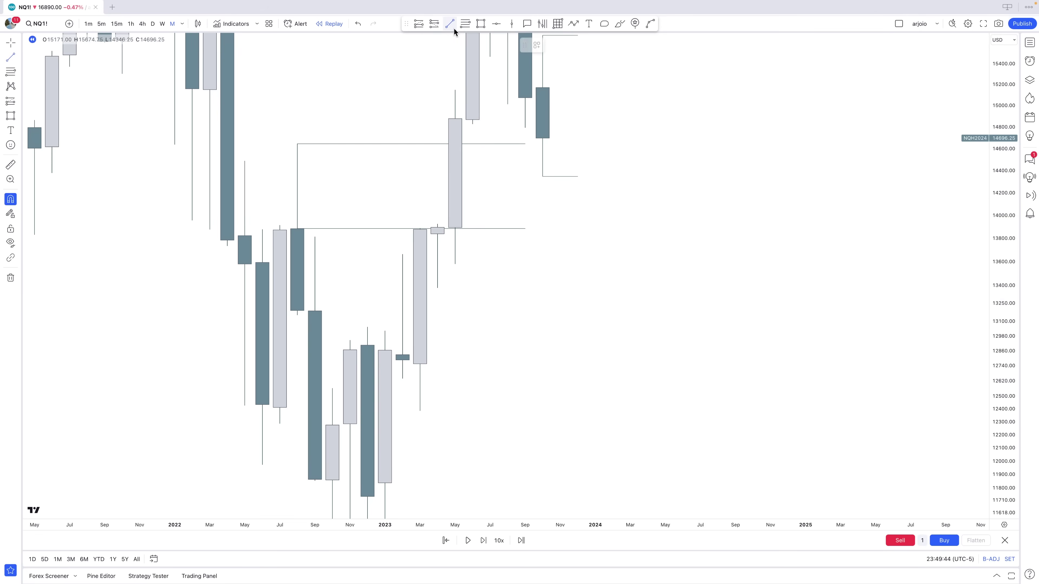
left_click(525, 416, "shift")
left_click(540, 447)
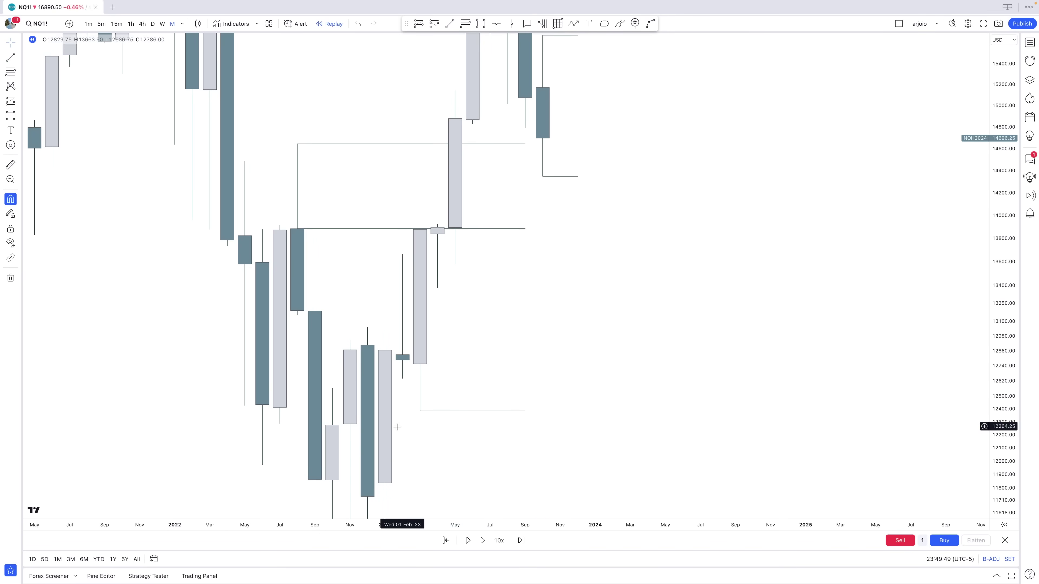
Step: Remove the trend line at the August 2022 high and redraw it horizontally at 14643.50 to the September 2023 candle
left_click_drag(400, 418, 395, 303)
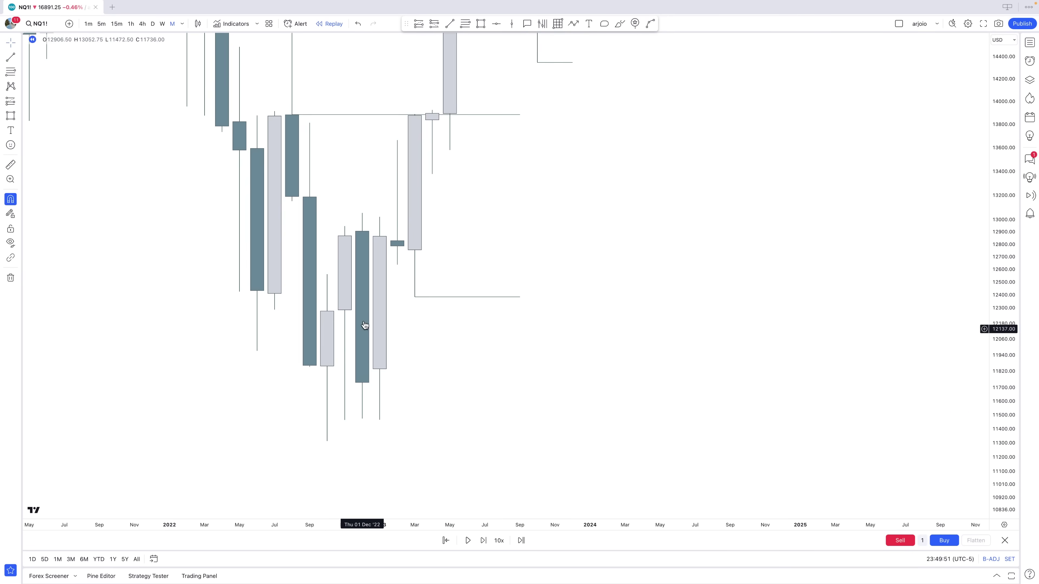
left_click_drag(520, 227, 503, 373)
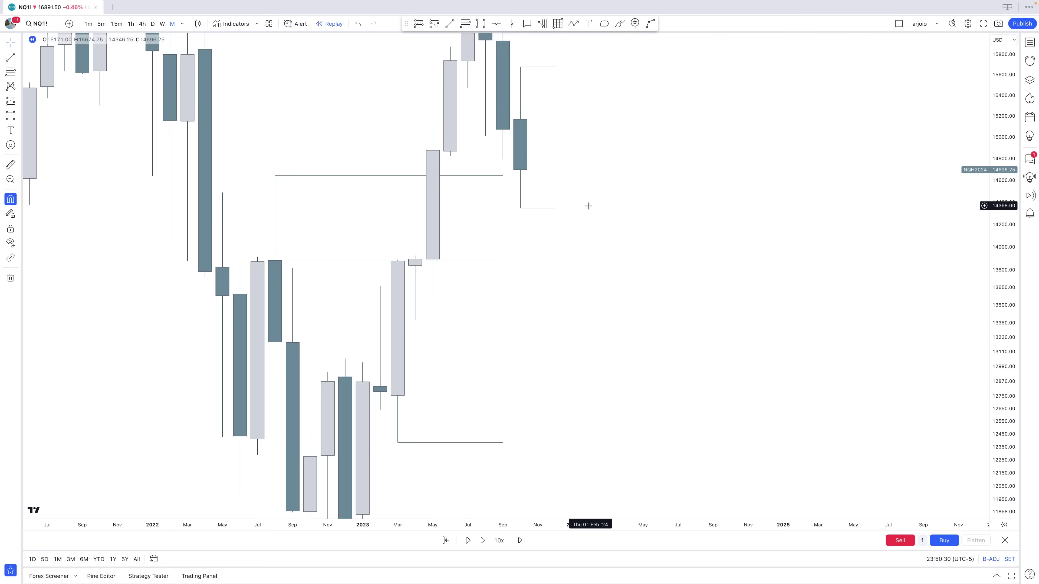
left_click_drag(587, 207, 565, 381)
middle_click(466, 350)
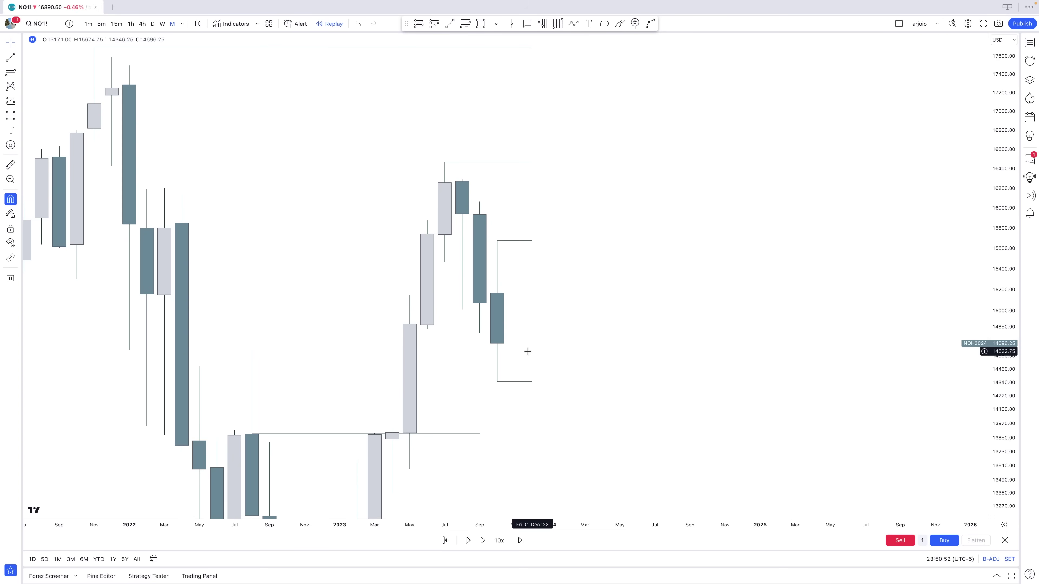
left_click(450, 25)
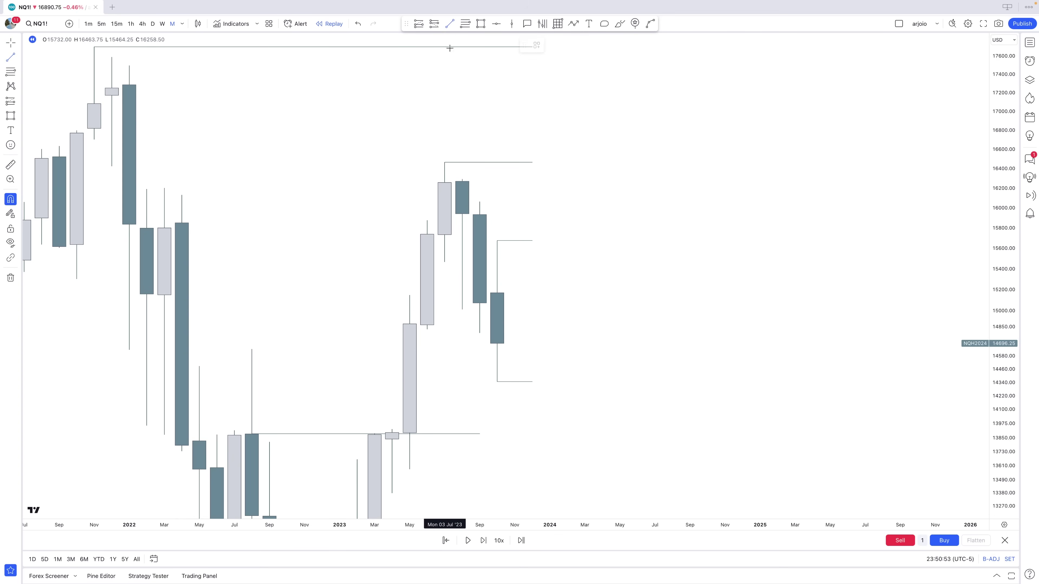
left_click(252, 349)
left_click(479, 349)
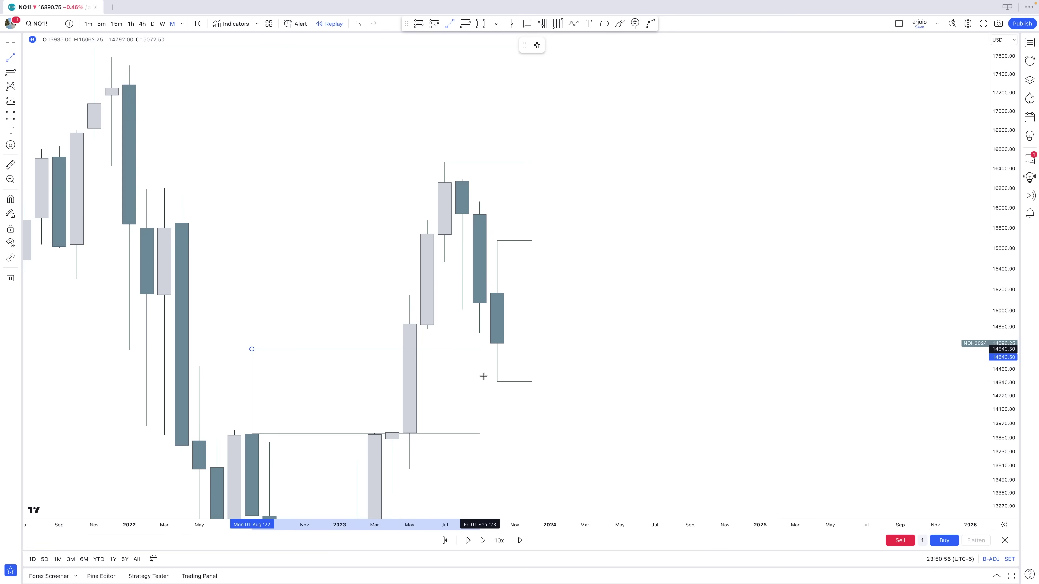
left_click(502, 353)
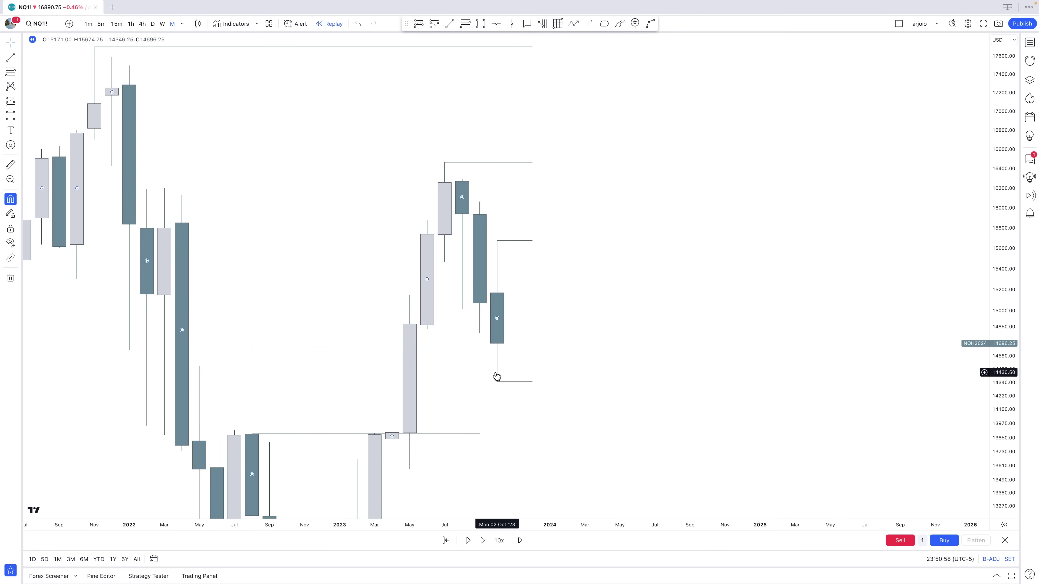
Step: Examine the October 2023 candle in relation to the trend lines above and below it
left_click(478, 368)
left_click_drag(477, 369, 481, 332)
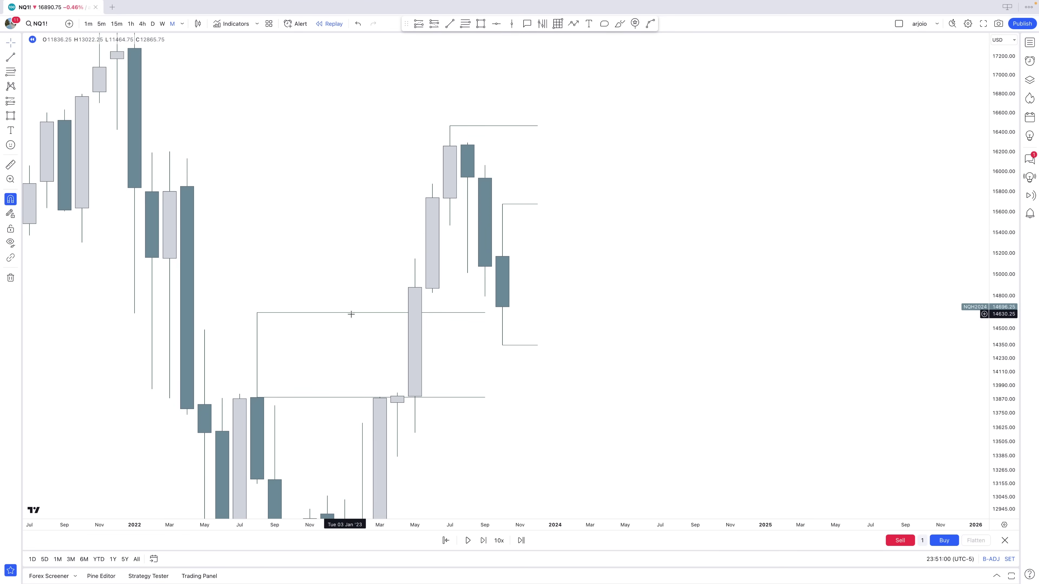
left_click_drag(282, 320, 272, 294)
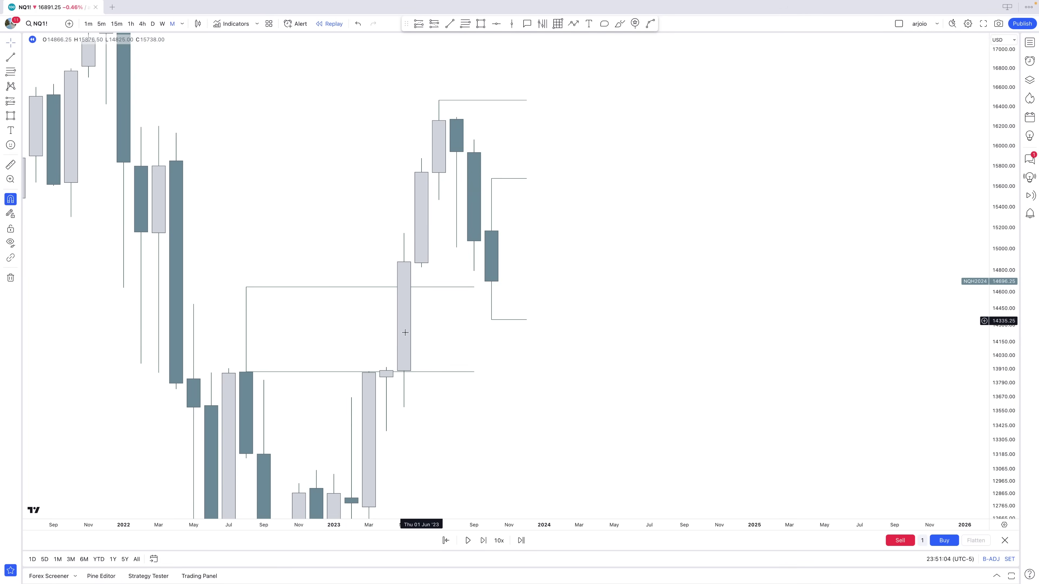
left_click_drag(435, 326, 417, 377)
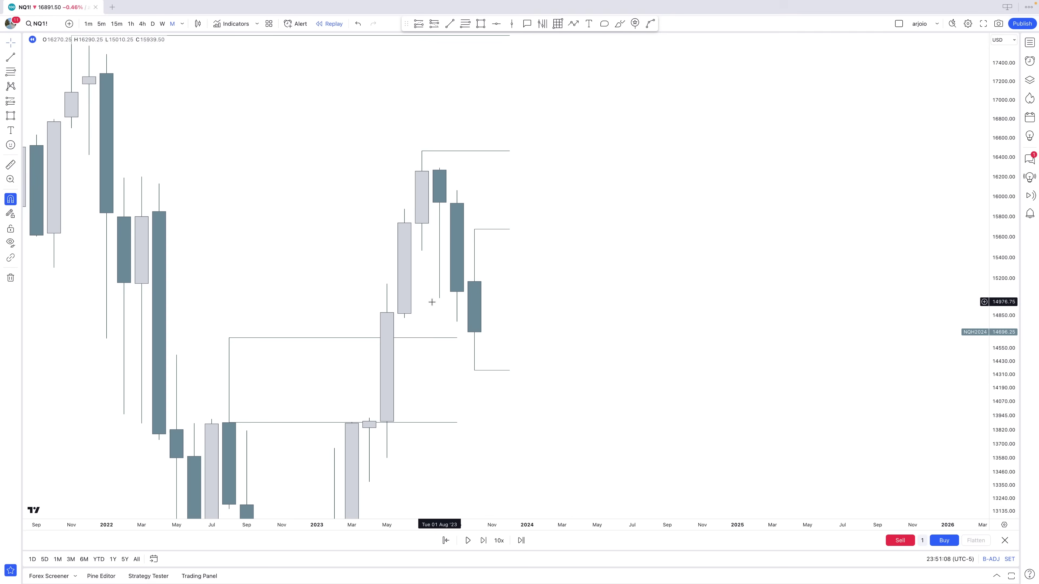
left_click_drag(534, 330, 719, 335)
scroll(582, 345, "up", 5)
scroll(476, 328, "down", 1)
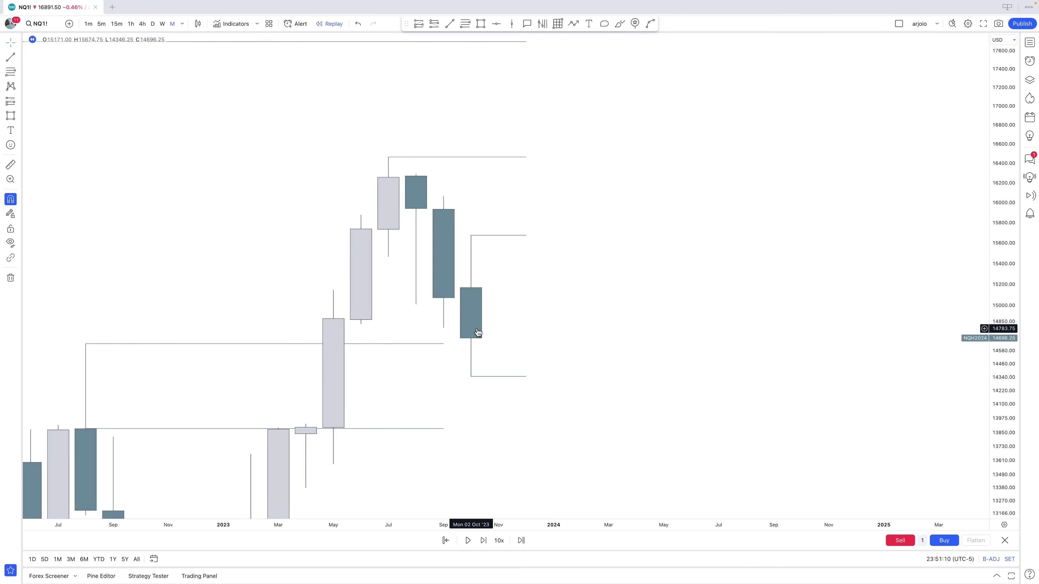
Step: Advance the bar replay from the October 2023 candle to the November 2023 candle on the monthly chart
scroll(478, 332, "down", 2)
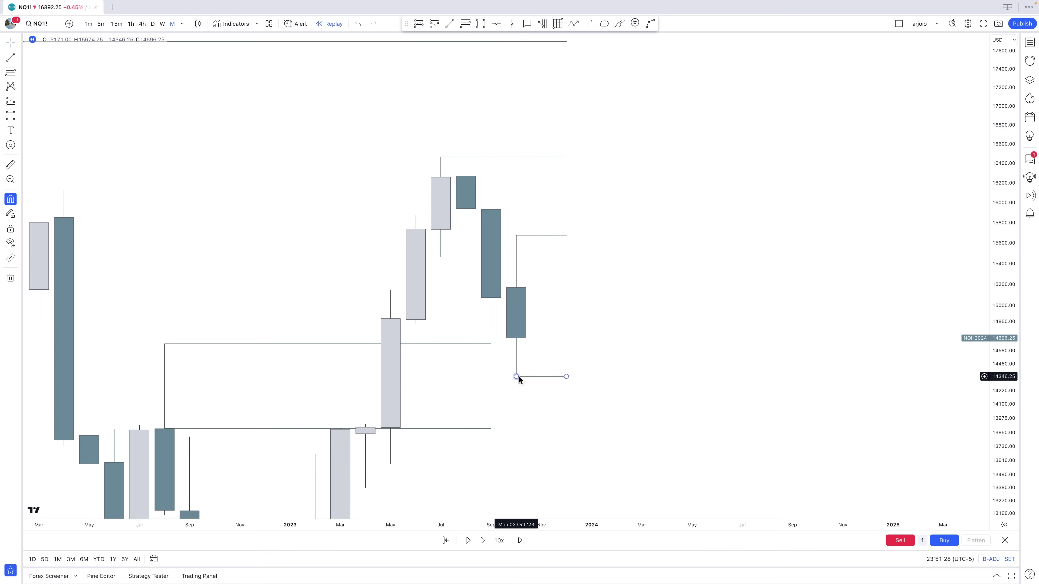
left_click_drag(995, 460, 994, 403)
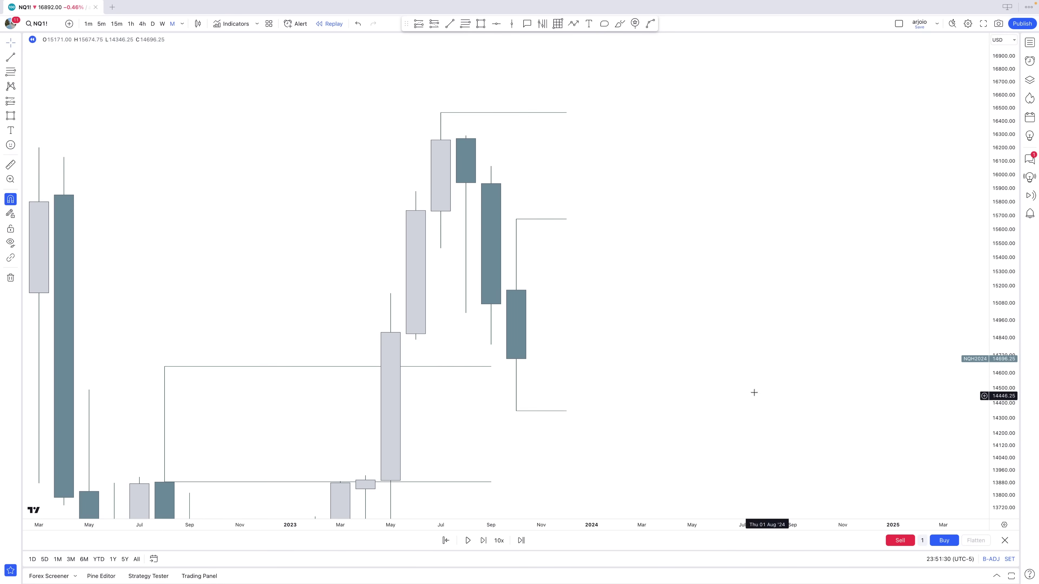
left_click_drag(753, 392, 744, 339)
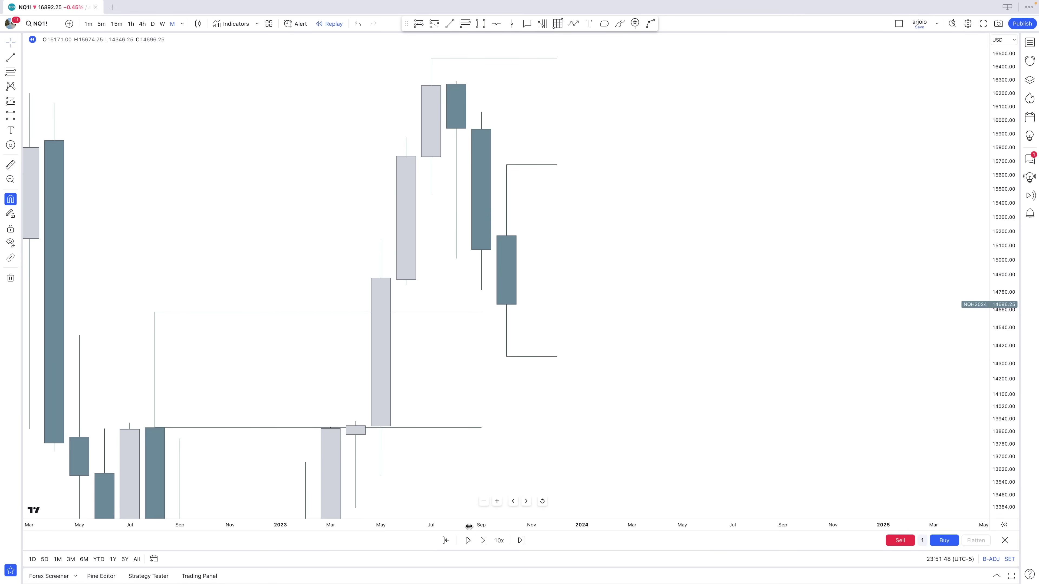
left_click(483, 539)
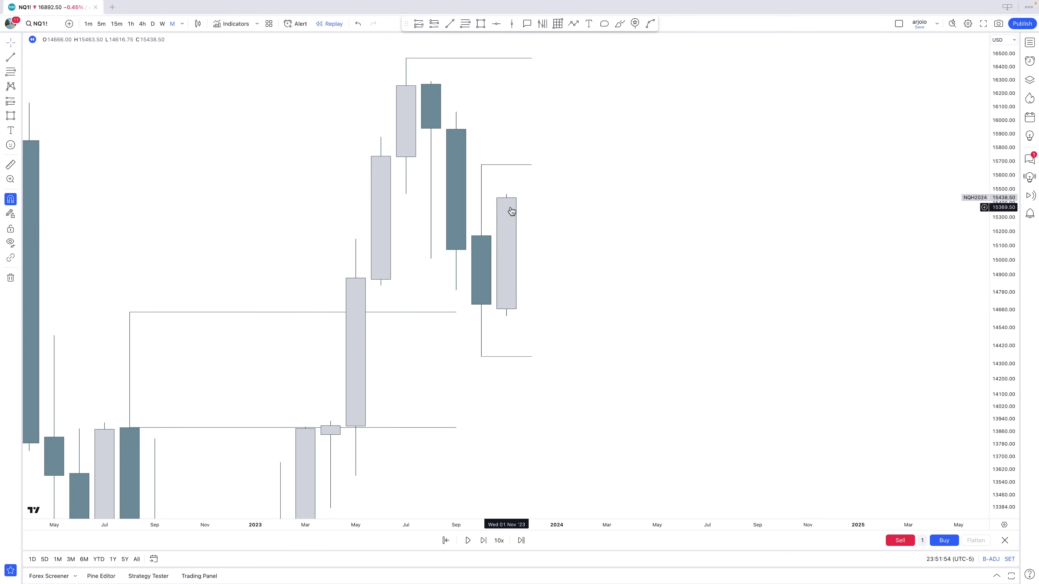
Step: Advance the replay until the November 2023 candle trades above the October high, and delete the trend line at that high
left_click_drag(529, 244, 531, 291)
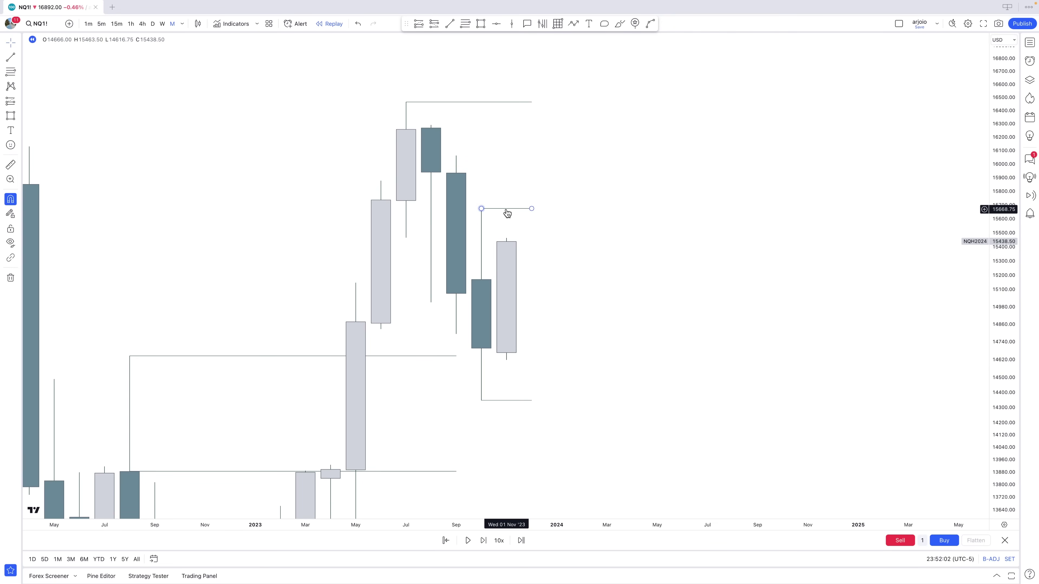
left_click(483, 542)
left_click(483, 542)
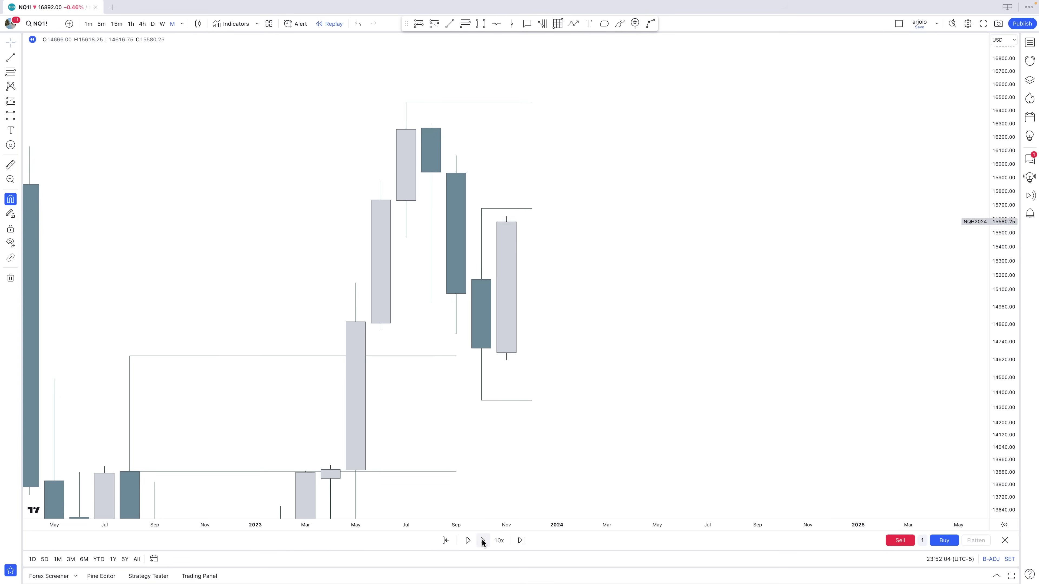
left_click(484, 542)
left_click(483, 542)
left_click(483, 542)
left_click(483, 541)
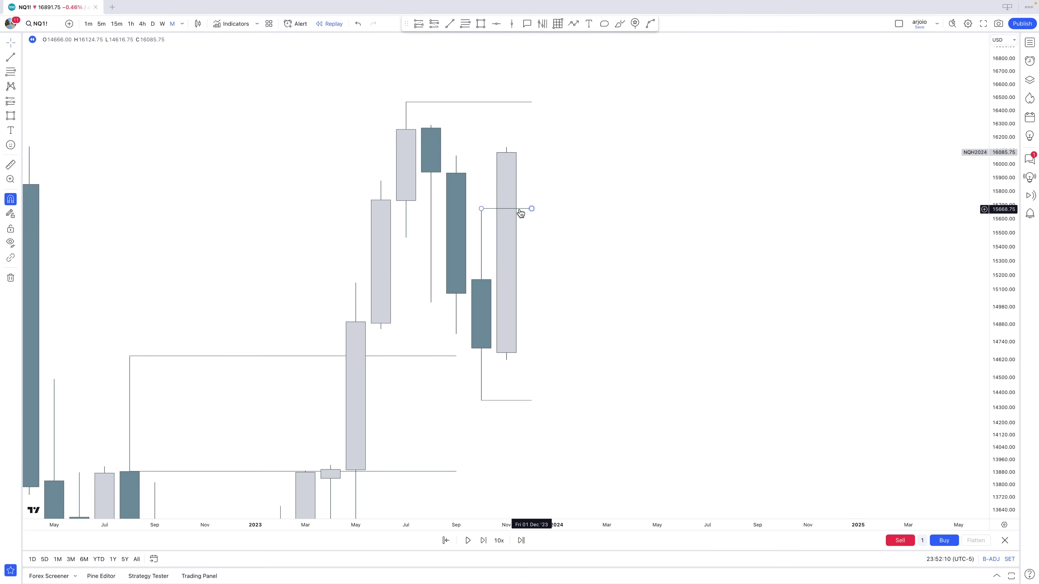
left_click(519, 210)
key("BackSpace")
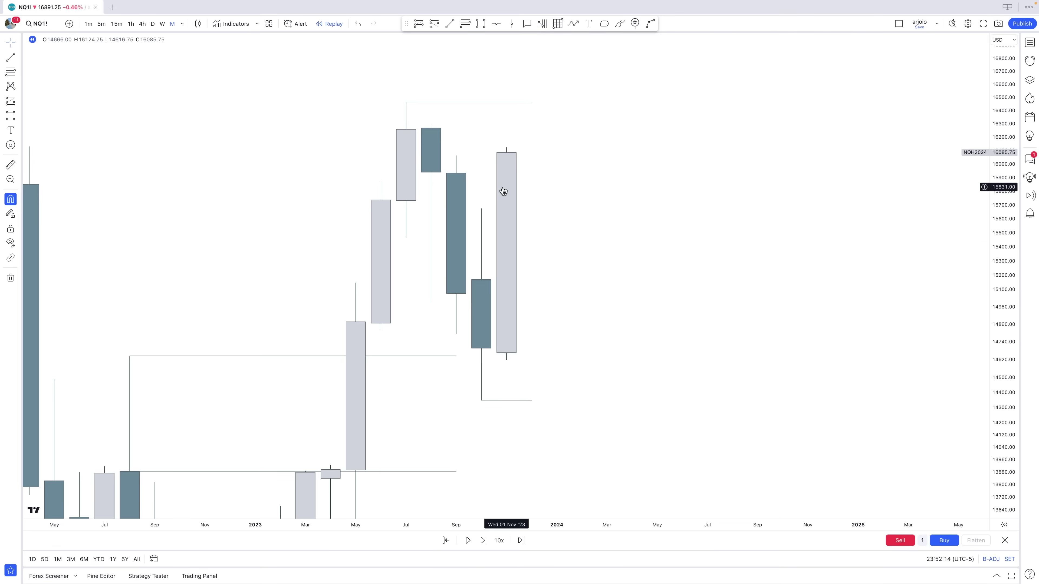
Step: Advance the replay further through November 2023 until the monthly candle's high approaches the July high line
left_click_drag(480, 139, 474, 207)
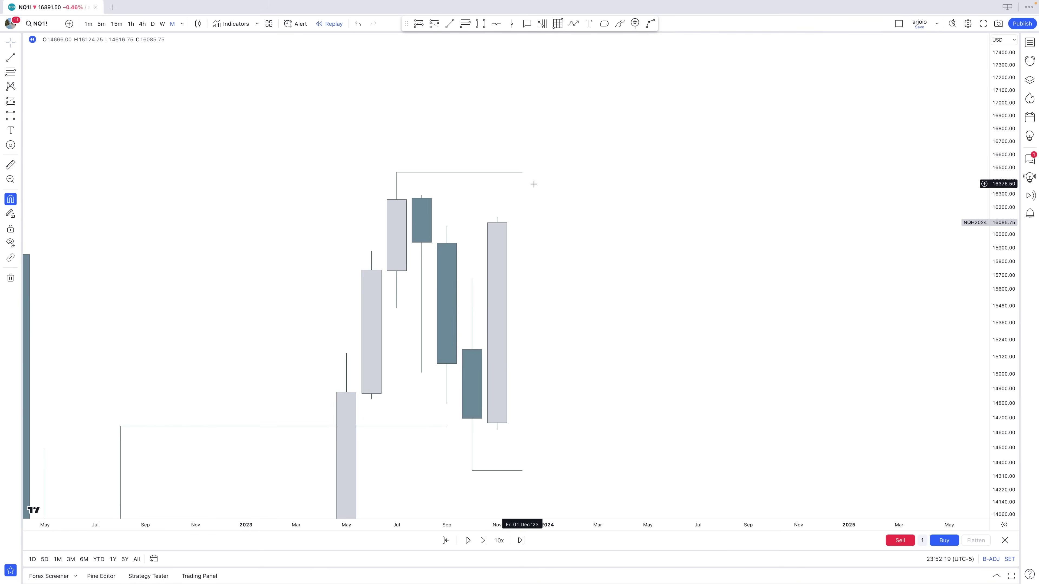
left_click(484, 541)
left_click(484, 541)
left_click(484, 541)
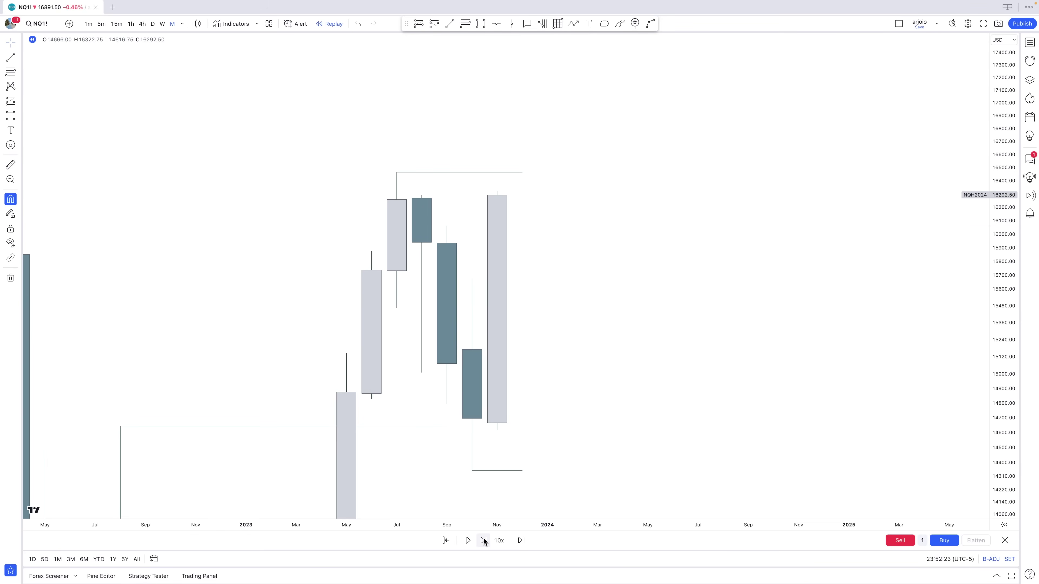
left_click(483, 541)
left_click(484, 541)
left_click(484, 541)
left_click(483, 541)
left_click(483, 540)
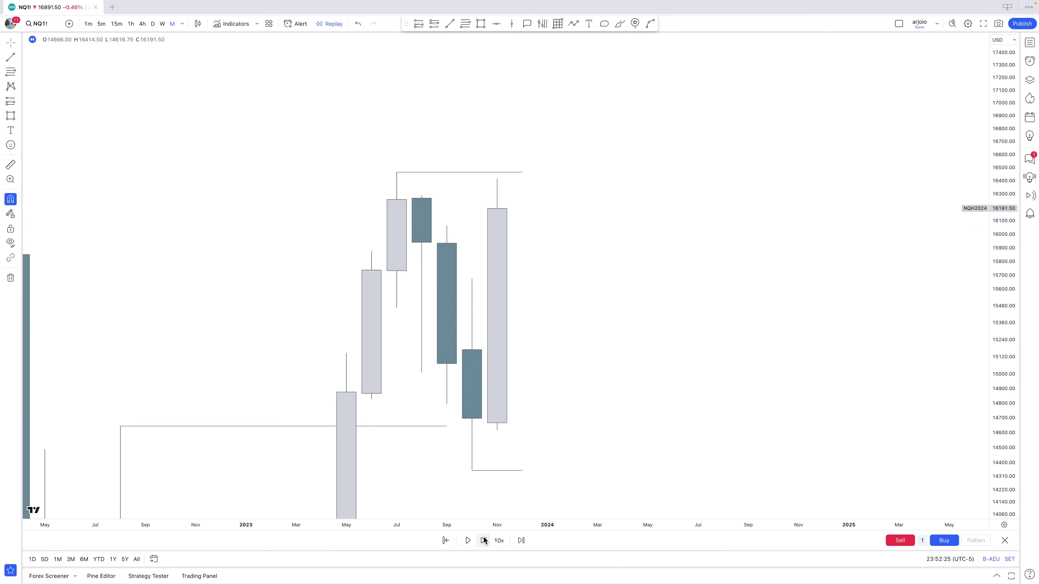
Step: On the weekly chart, draw a rectangle over the gap from 15818.75 to 16043.25, spanning 6 November to 4 December 2023
left_click(162, 24)
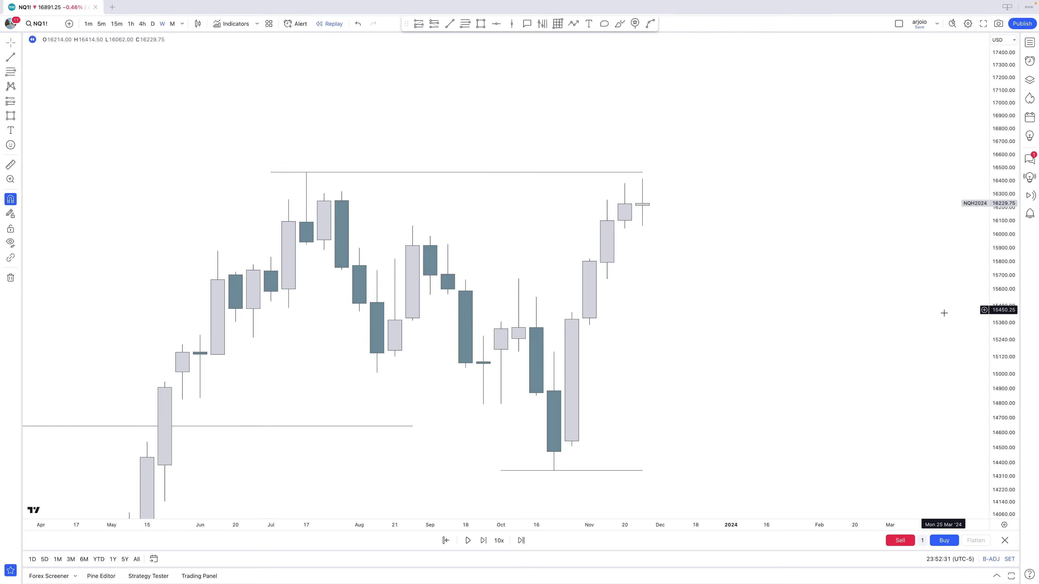
left_click_drag(997, 407, 997, 313)
left_click_drag(920, 242, 790, 300)
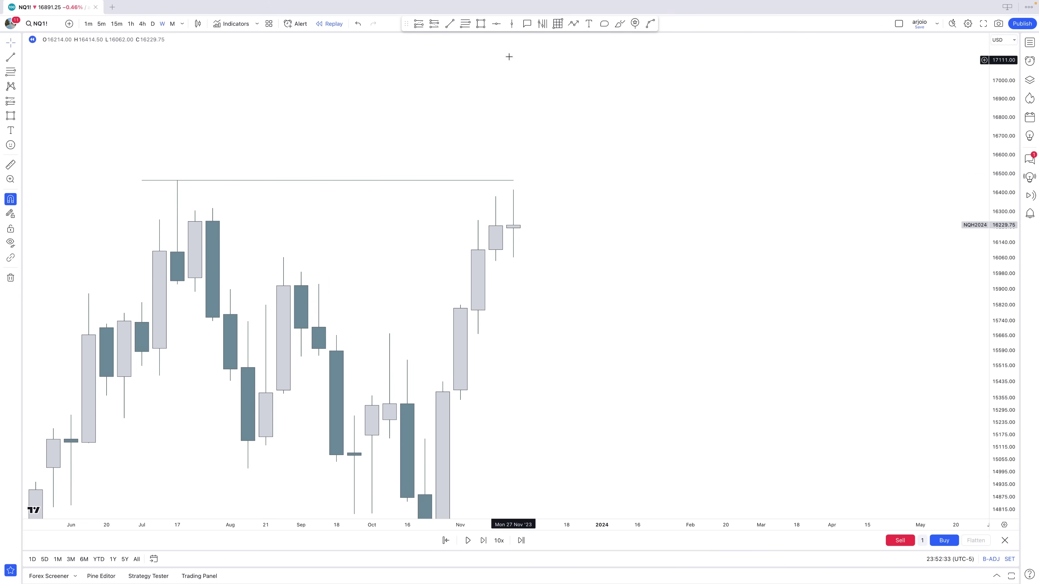
left_click(480, 24)
left_click(461, 304)
left_click(496, 261)
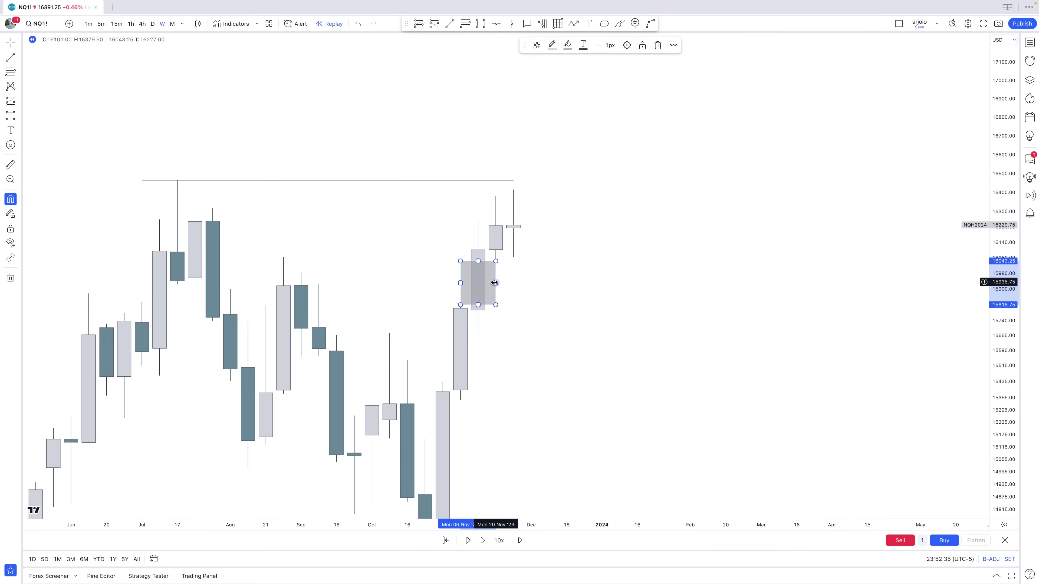
left_click_drag(495, 283, 532, 283)
left_click(572, 288)
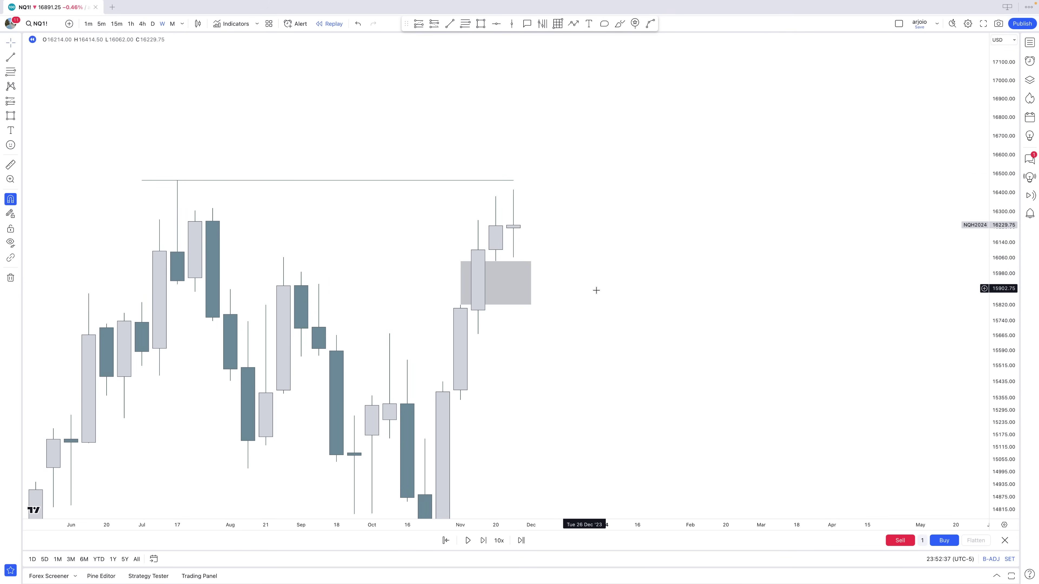
Step: Advance the replay through the weekly candle of 4 December 2023 until it trades into the gap rectangle and closes higher
left_click_drag(997, 445, 997, 273)
left_click_drag(774, 257, 797, 273)
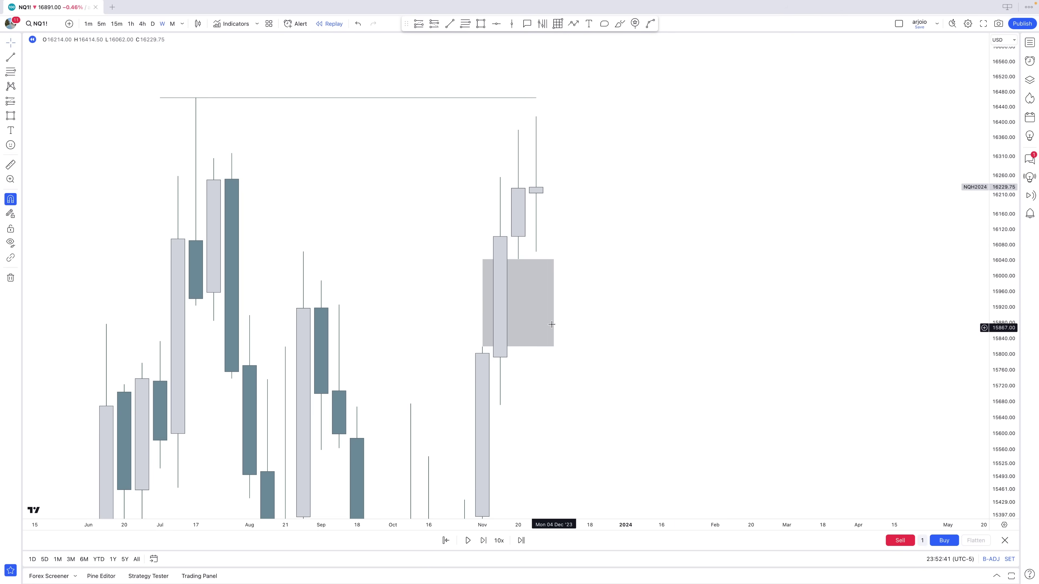
left_click(484, 541)
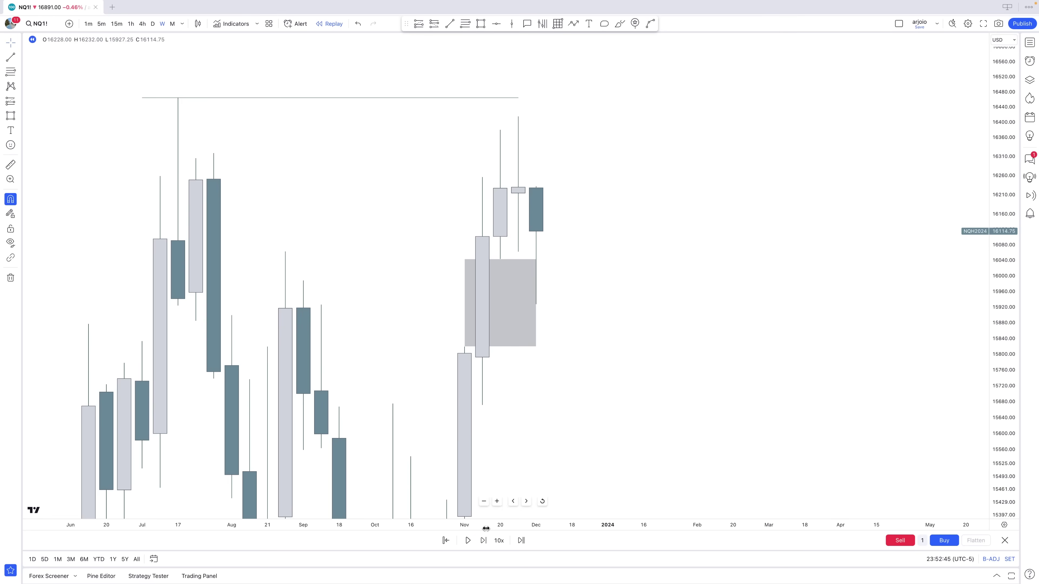
left_click(483, 541)
left_click(482, 541)
left_click(483, 541)
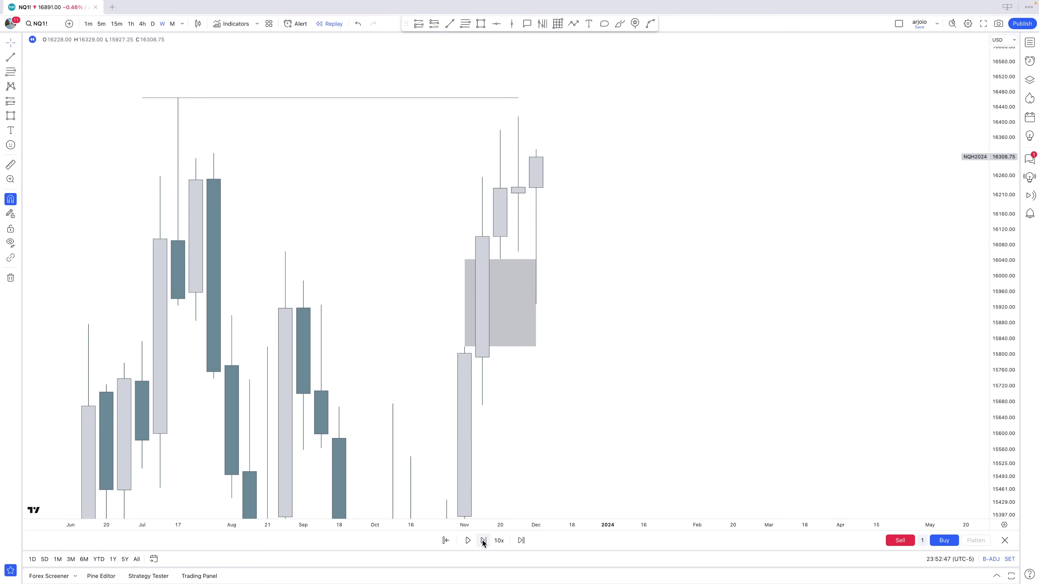
Step: Shorten the gap rectangle so it ends at the 27 November 2023 candle
left_click_drag(619, 311, 646, 365)
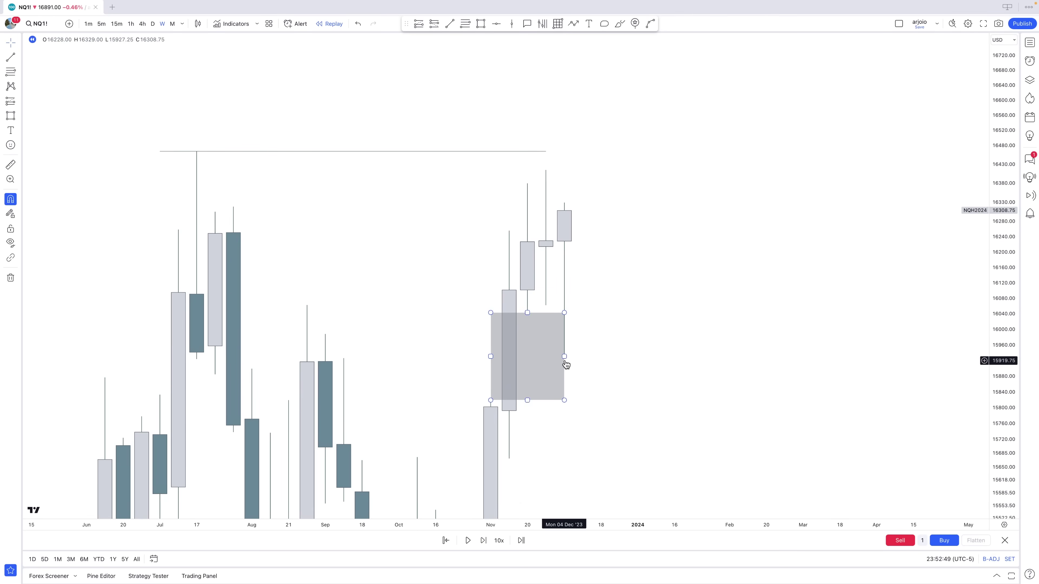
left_click_drag(564, 356, 546, 356)
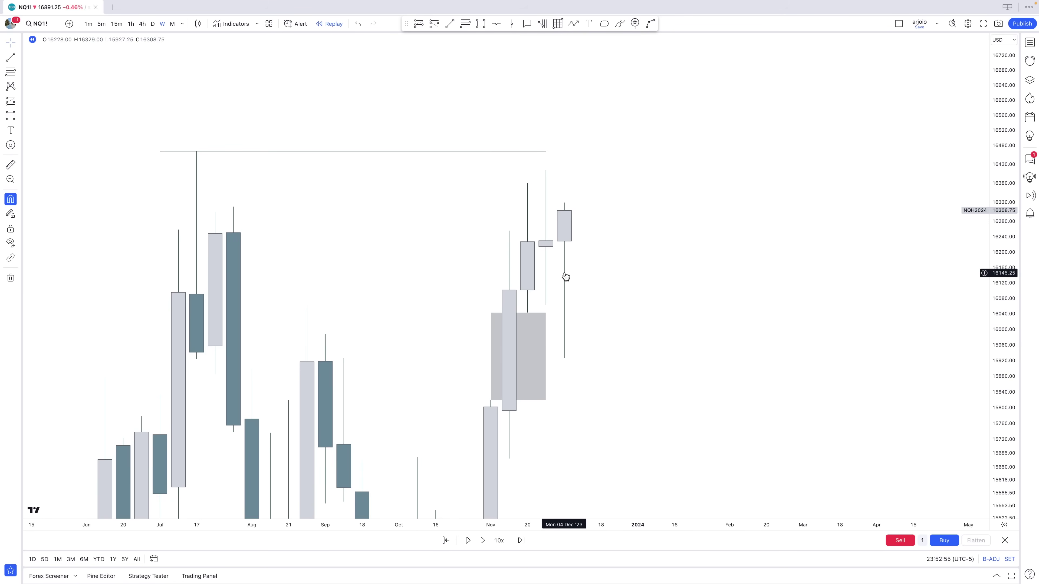
scroll(562, 302, "up", 1)
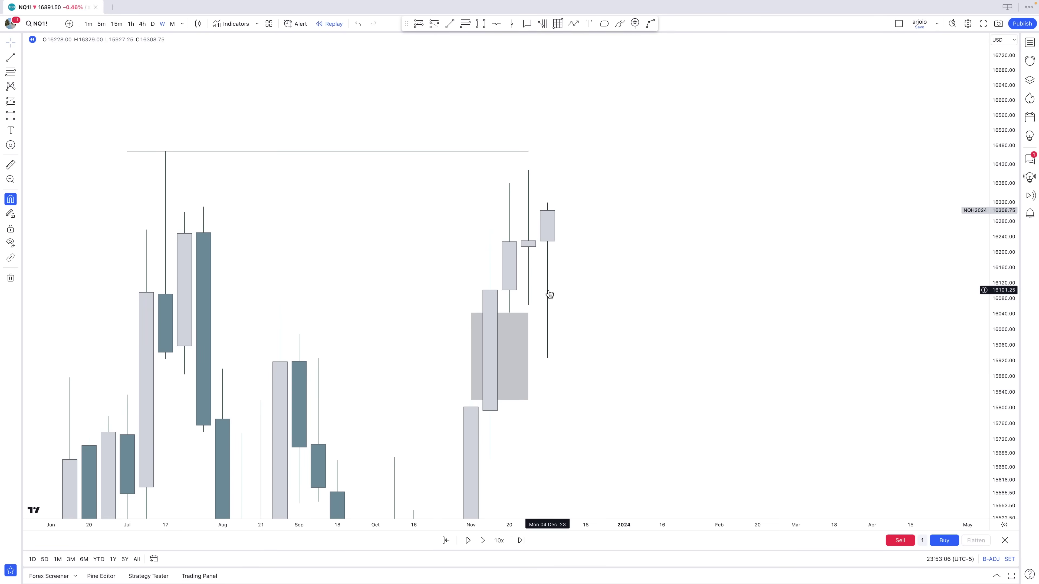
Step: Draw a horizontal trend line from the 4 December 2023 weekly high at 16329.00 to the week of 11 December
scroll(549, 290, "up", 1)
left_click_drag(564, 282, 554, 308)
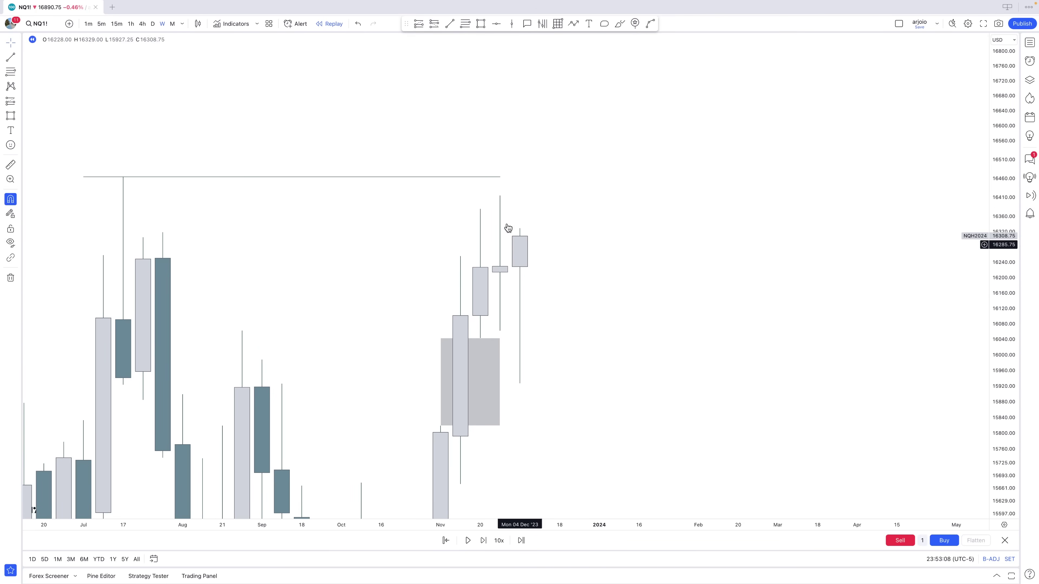
left_click(454, 28)
key("Escape")
left_click(449, 24)
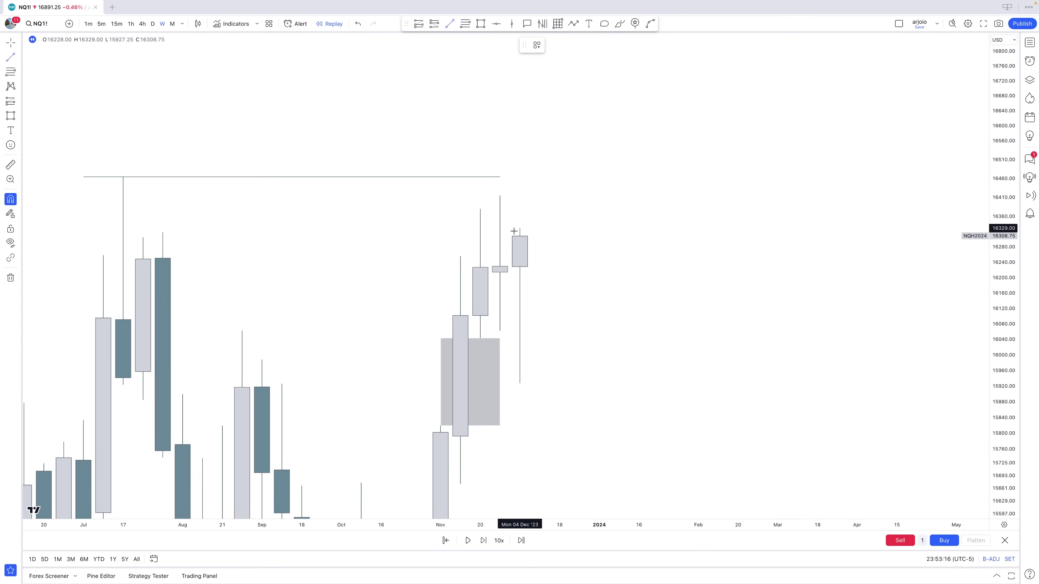
left_click(520, 231)
left_click(546, 231, "shift")
left_click(552, 266)
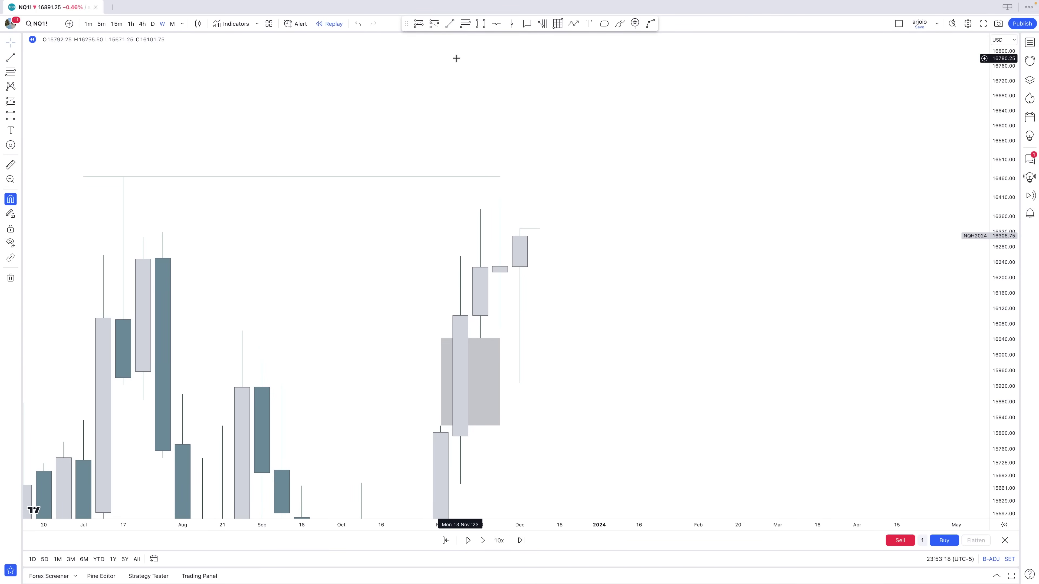
Step: Draw a horizontal trend line from the 27 November 2023 weekly high at 16414.50 to the week of 11 December
left_click(449, 25)
left_click(500, 199)
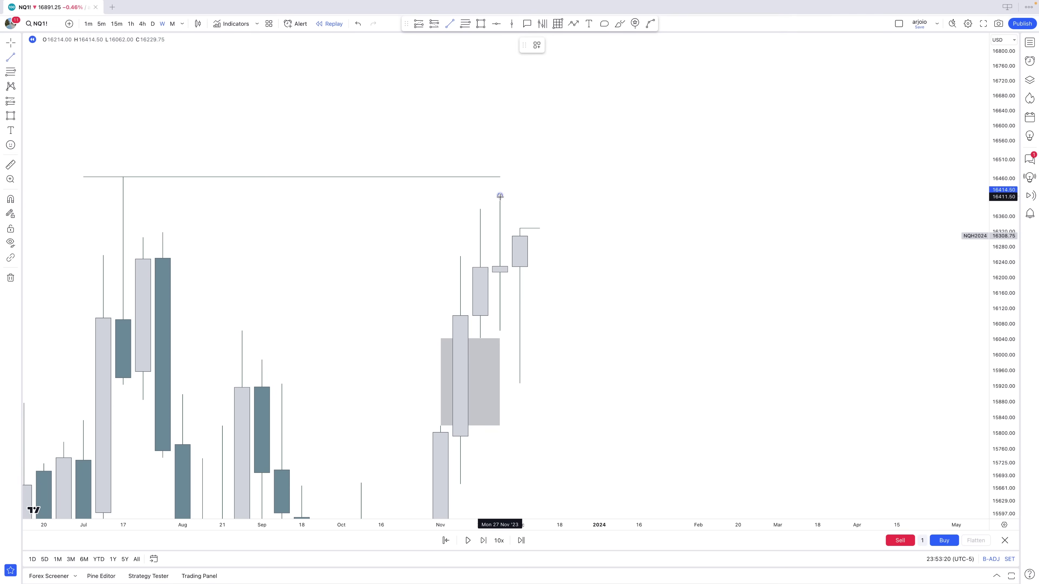
left_click(539, 200, "shift")
left_click(535, 211)
Step: Anchor the July high trend line to the 17 July 2023 high at 16463.75 and extend it to 11 December
left_click_drag(84, 177, 116, 173)
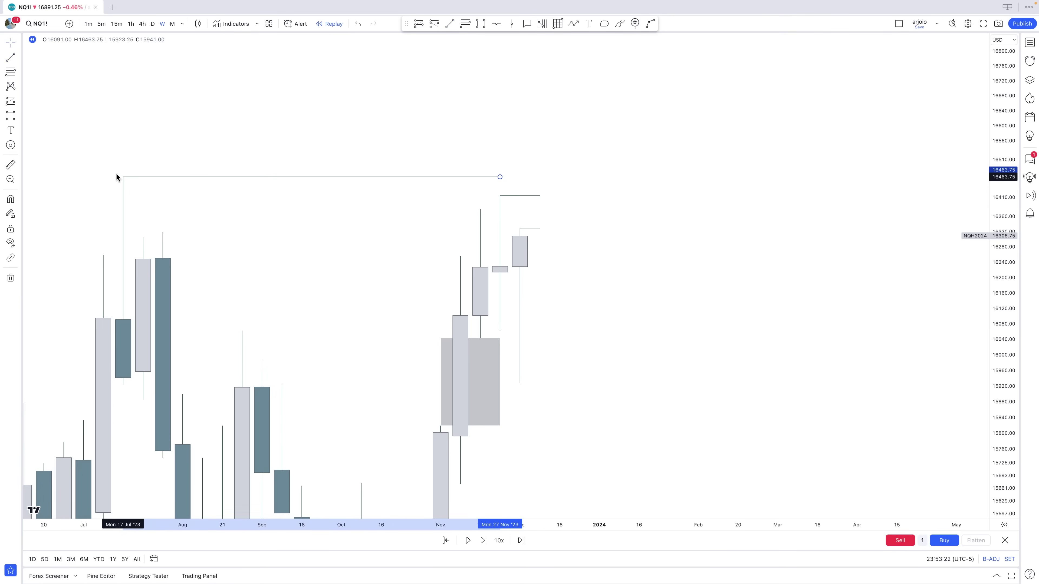
left_click(192, 201)
left_click_drag(499, 178, 536, 178)
left_click(565, 193)
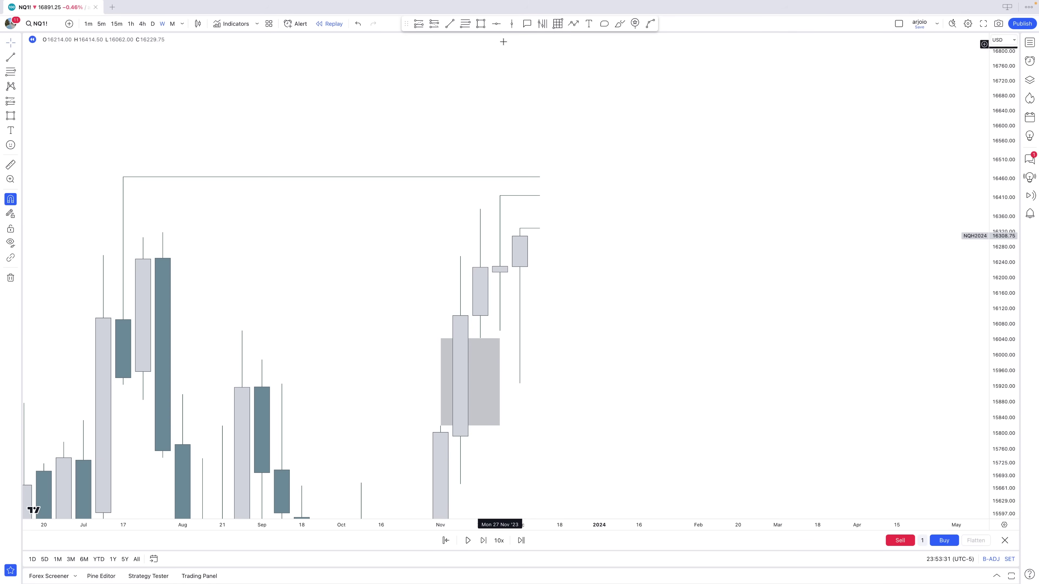
Step: Sketch a rectangle over the marked highs from about 16310 to 16467, starting at the 27 November candle, and delete it
left_click(481, 25)
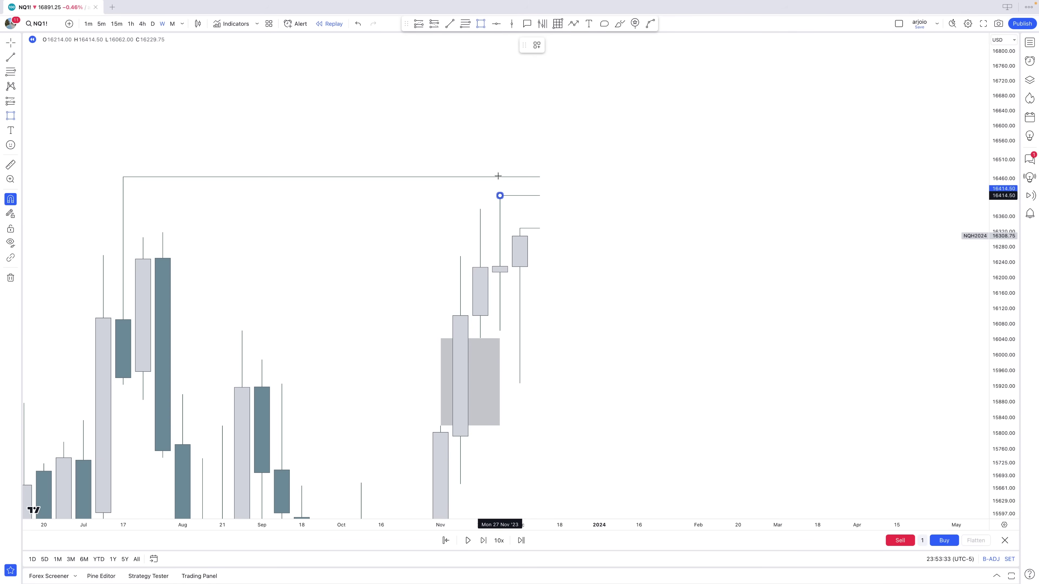
left_click_drag(500, 195, 600, 235)
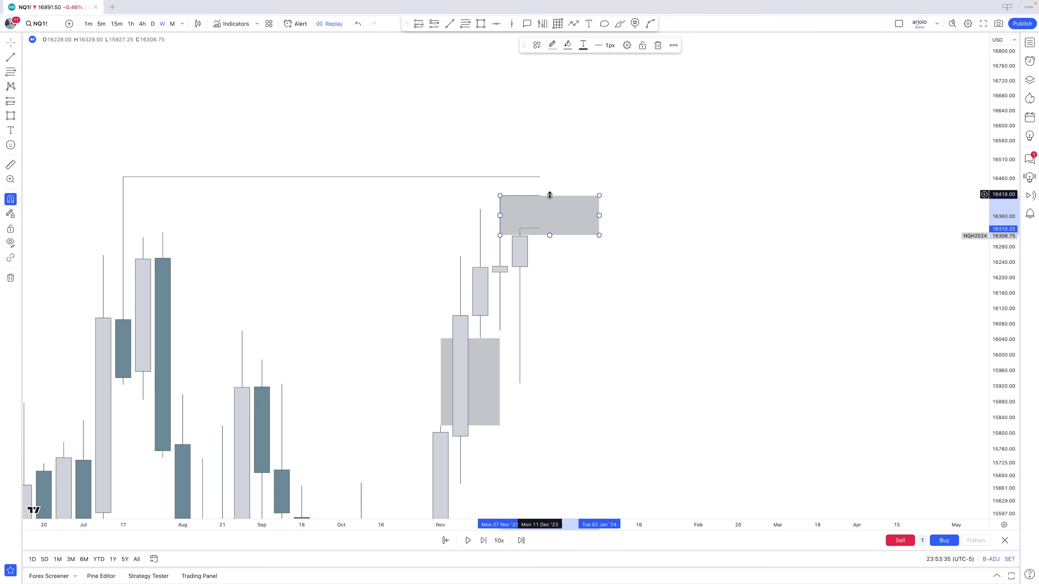
left_click_drag(550, 196, 550, 176)
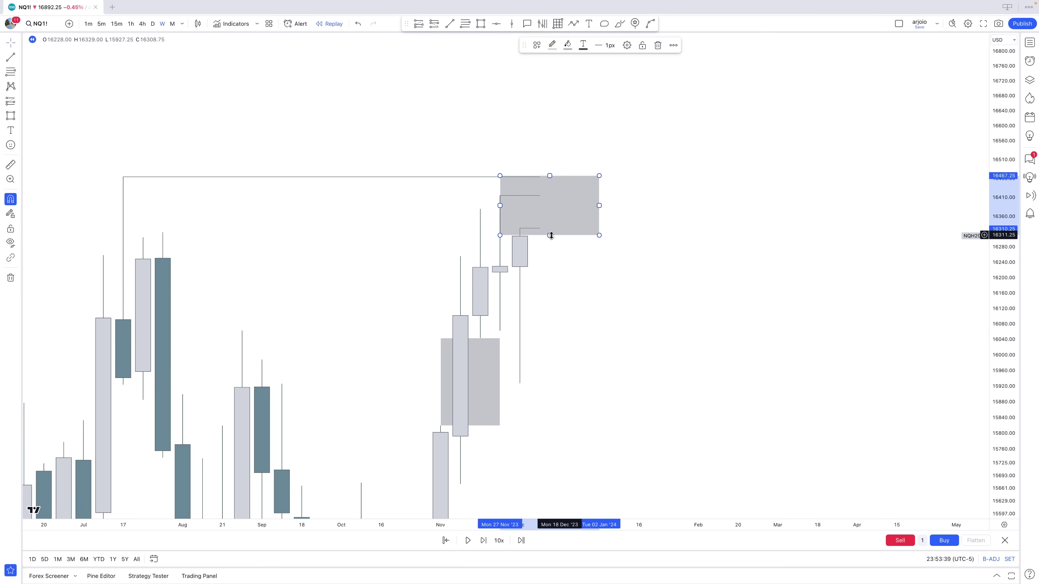
key("Delete")
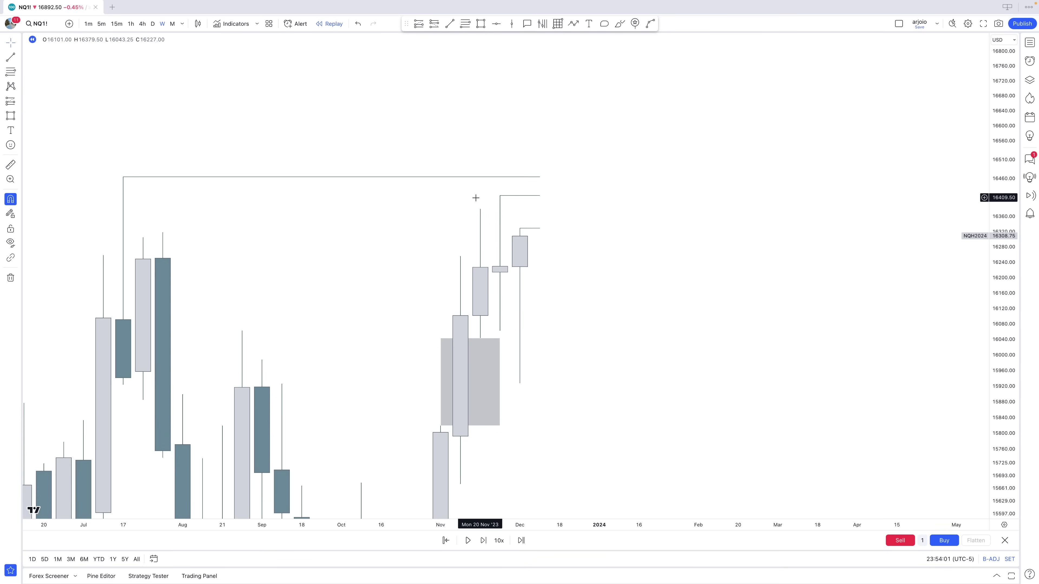
Step: Delete the trend lines at the 4 December and 27 November highs and shorten the July high line to 4 December
middle_click(525, 229)
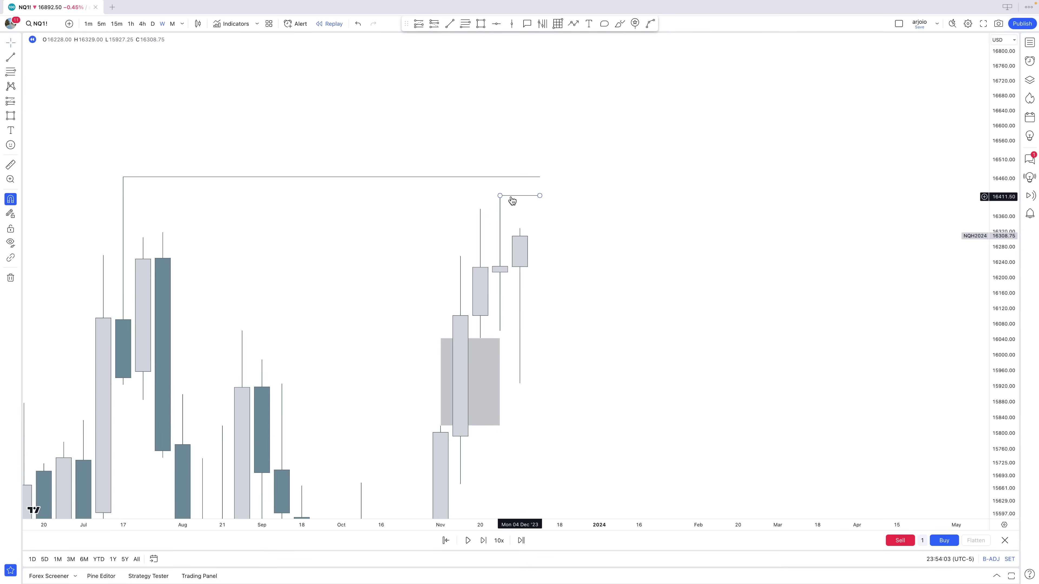
middle_click(511, 196)
mouse_move(540, 177)
left_mouse_down()
mouse_move(520, 176)
mouse_move(543, 187)
mouse_move(524, 186)
left_mouse_up()
left_click(549, 203)
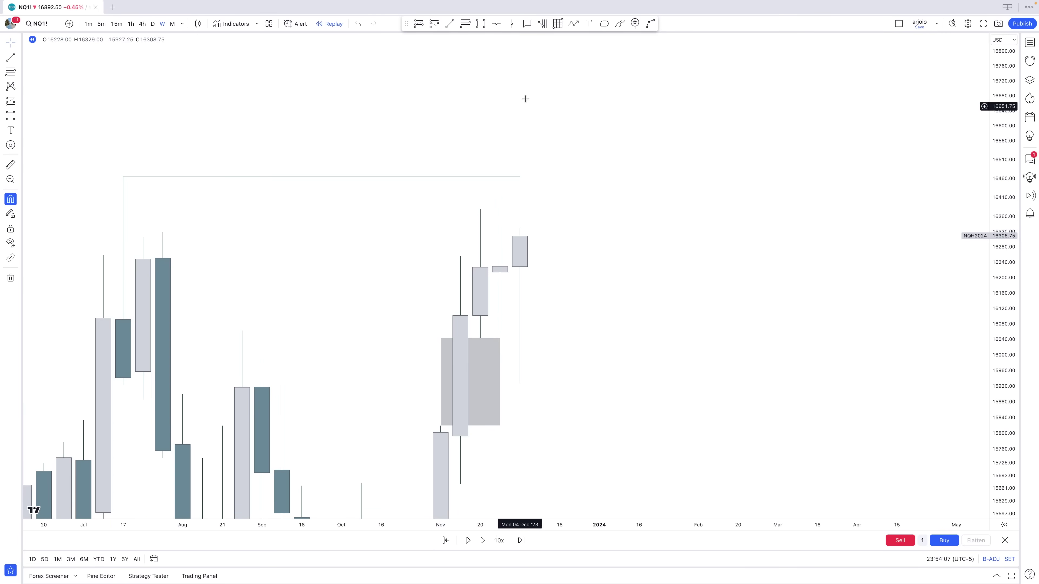
Step: Draw horizontal trend lines from the 4 December high at 16329.00 and the 27 November high at 16414.50 to 11 December 2023
left_click(450, 24)
left_click(520, 228)
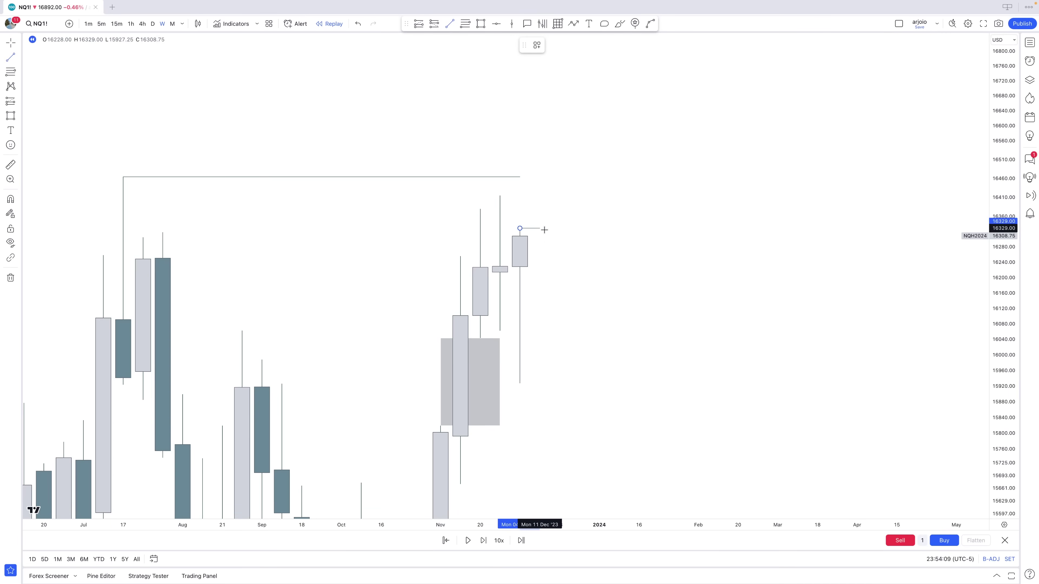
left_click(544, 229, "shift")
left_click(555, 224)
left_click(454, 25)
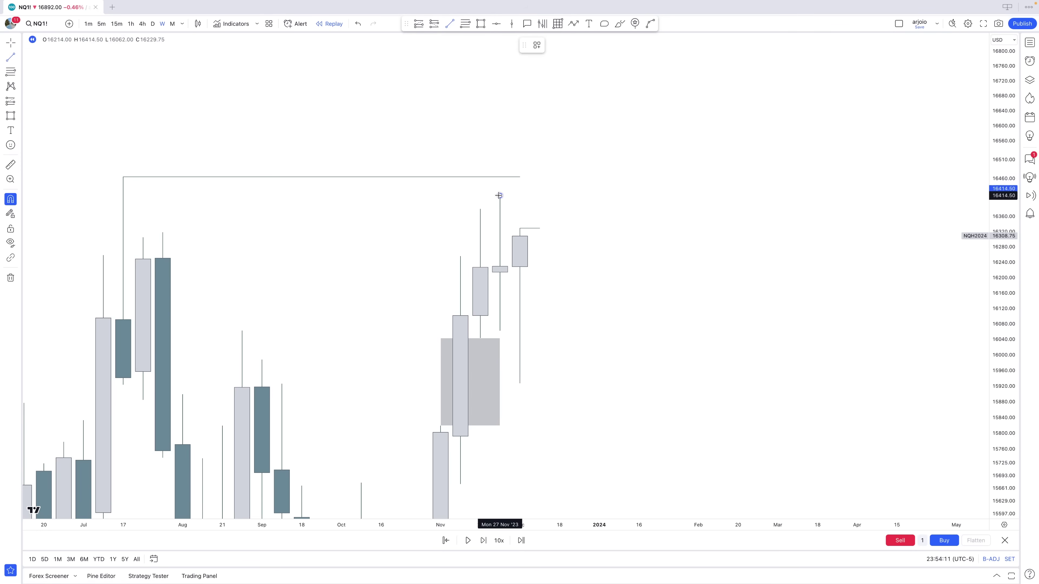
left_click_drag(500, 196, 540, 195)
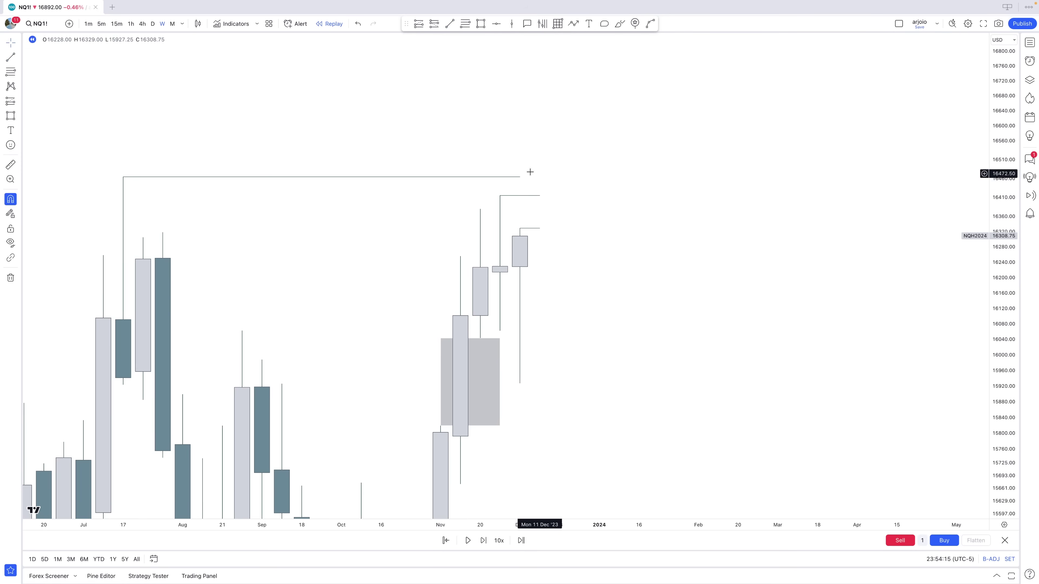
Step: Extend the July 2023 high line and the November 2021 high line to 11 December 2023
left_click_drag(520, 177, 622, 301)
scroll(758, 304, "down", 5)
left_click_drag(1002, 170, 1002, 425)
scroll(881, 385, "down", 5)
left_click_drag(763, 166, 661, 181)
left_click_drag(737, 116, 748, 136)
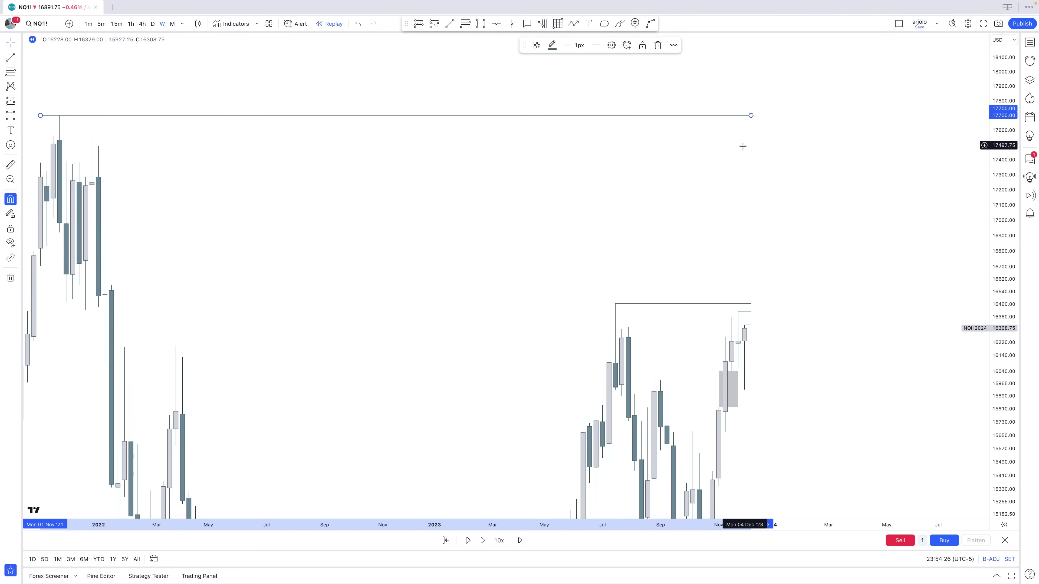
left_click(716, 187)
Step: Draw horizontal trend lines from the 10 January 2022 high at 16939.00 to 4 December 2023 and from 6 December 2021 at 16648.75 to 11 December
left_click(451, 25)
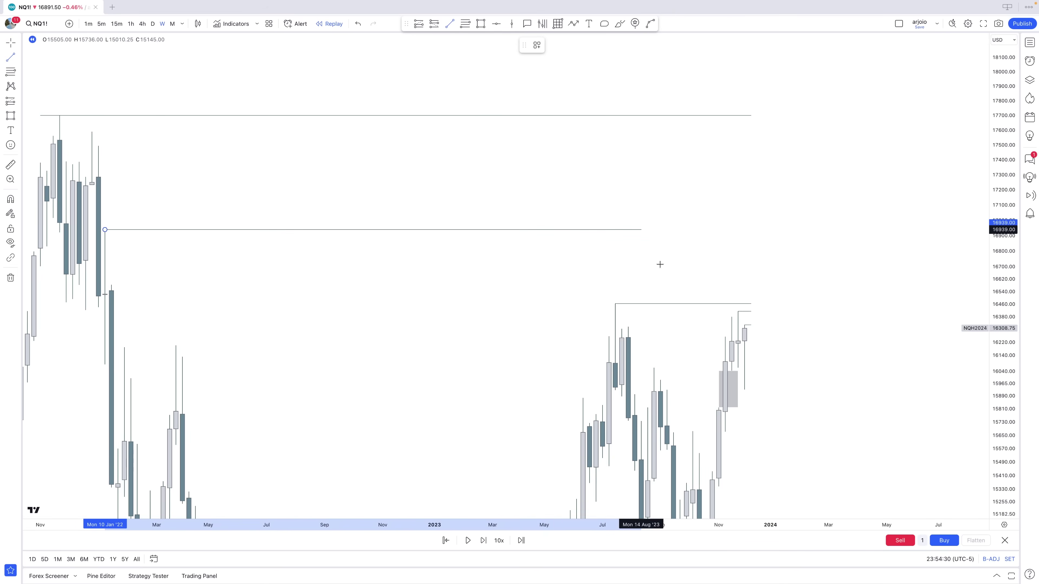
left_click(744, 273, "shift")
left_click(740, 268)
left_click(453, 25)
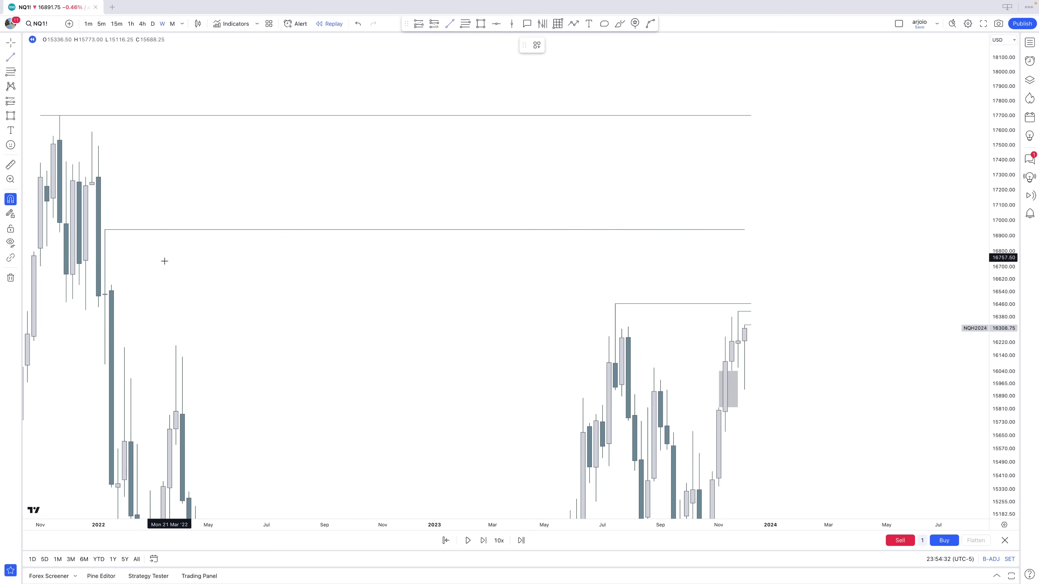
left_click_drag(72, 274, 751, 292)
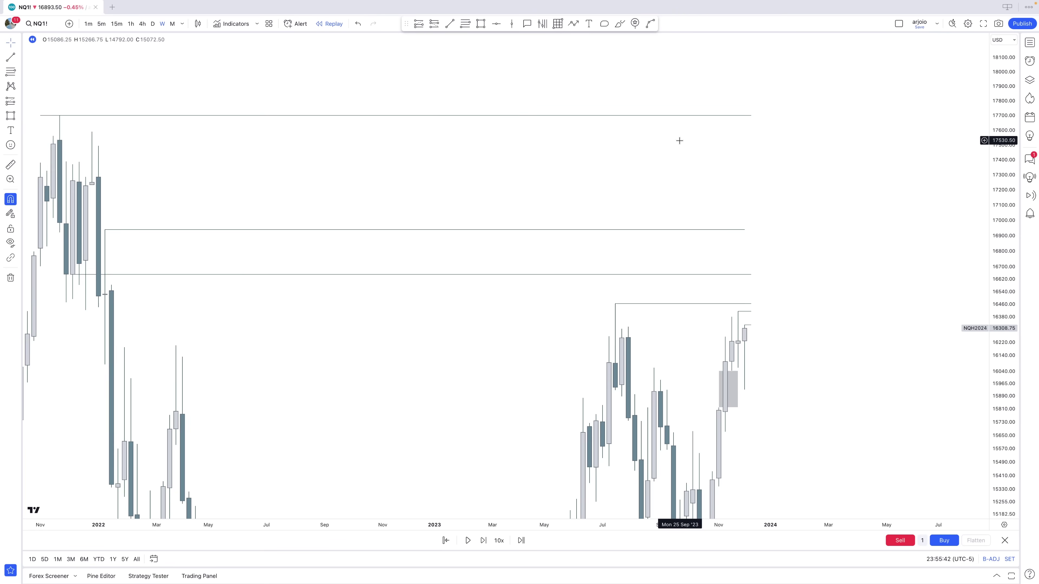
Step: Delete the short trend line at the 4 December 2023 weekly high
left_click_drag(483, 161, 599, 163)
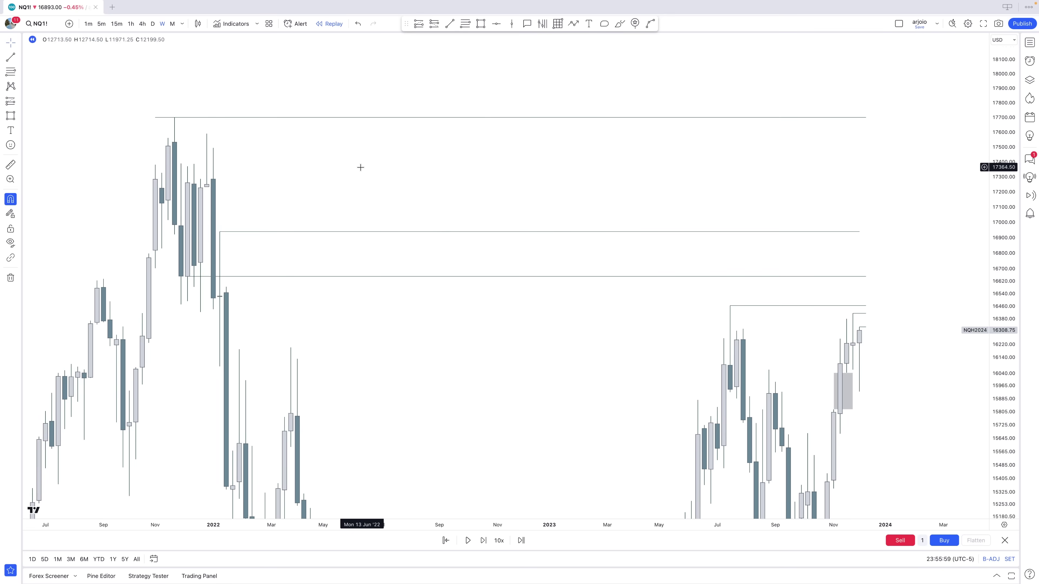
left_click_drag(621, 371, 428, 329)
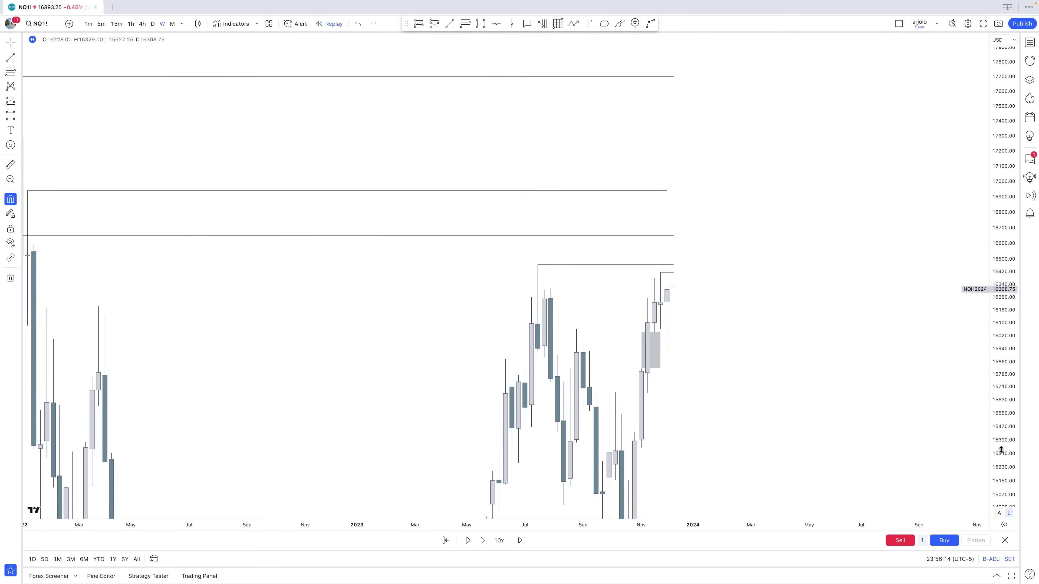
left_click_drag(1001, 450, 995, 291)
scroll(907, 302, "up", 3)
left_click_drag(691, 318, 833, 284)
scroll(826, 283, "up", 2)
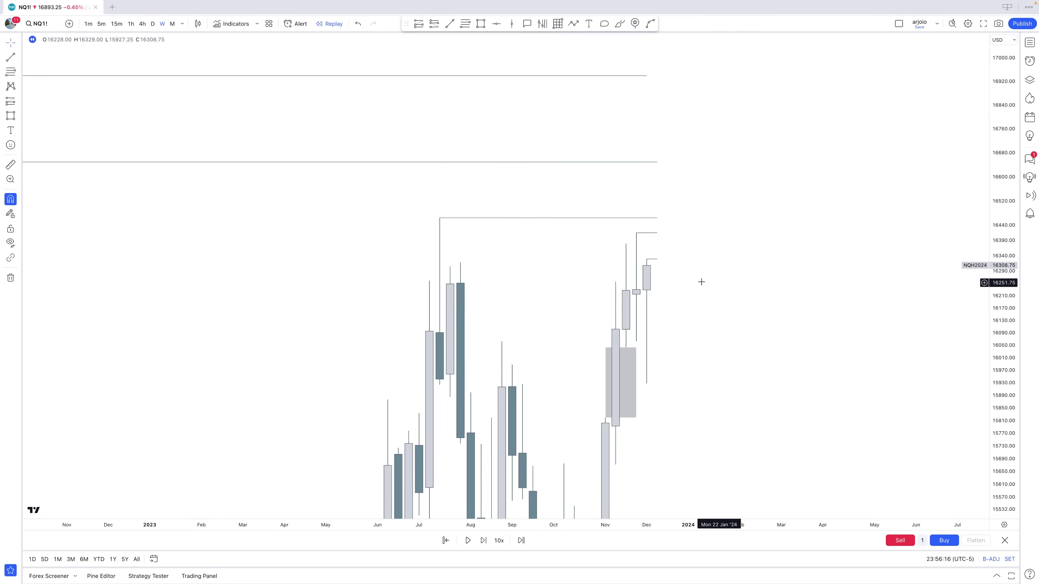
left_click(654, 259)
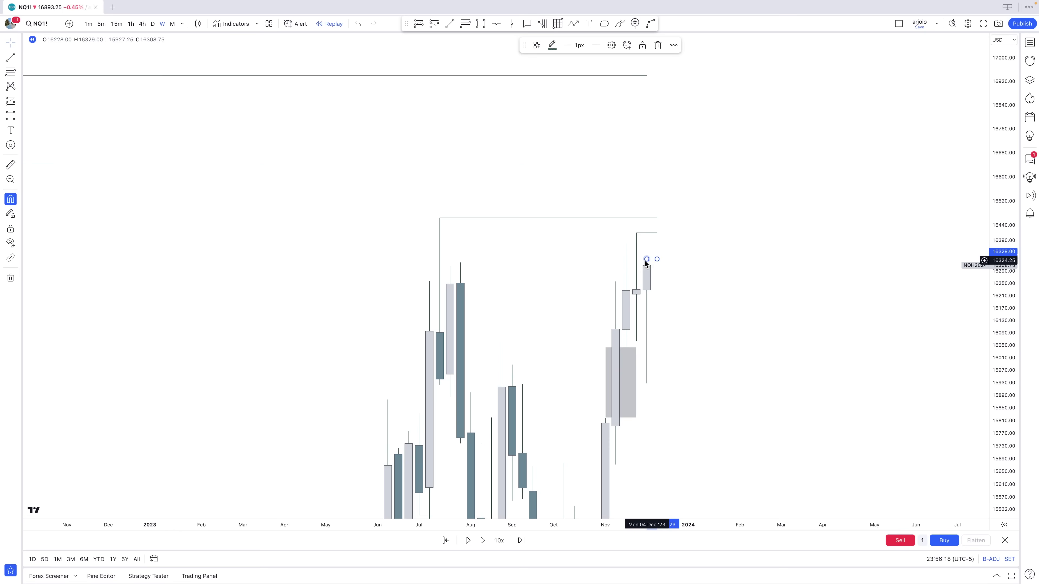
left_click(645, 251)
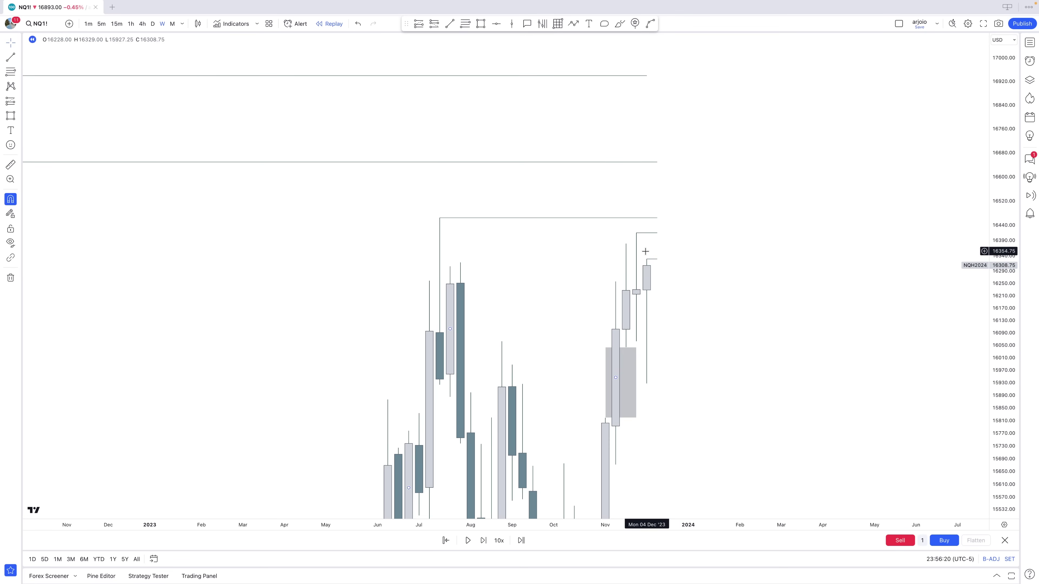
left_click_drag(645, 247, 595, 253)
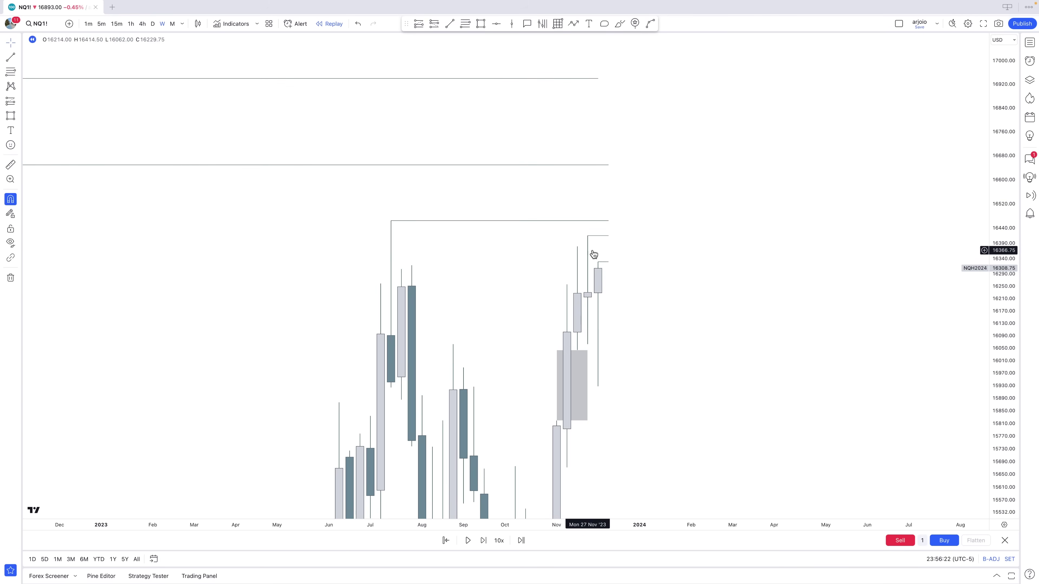
middle_click(609, 261)
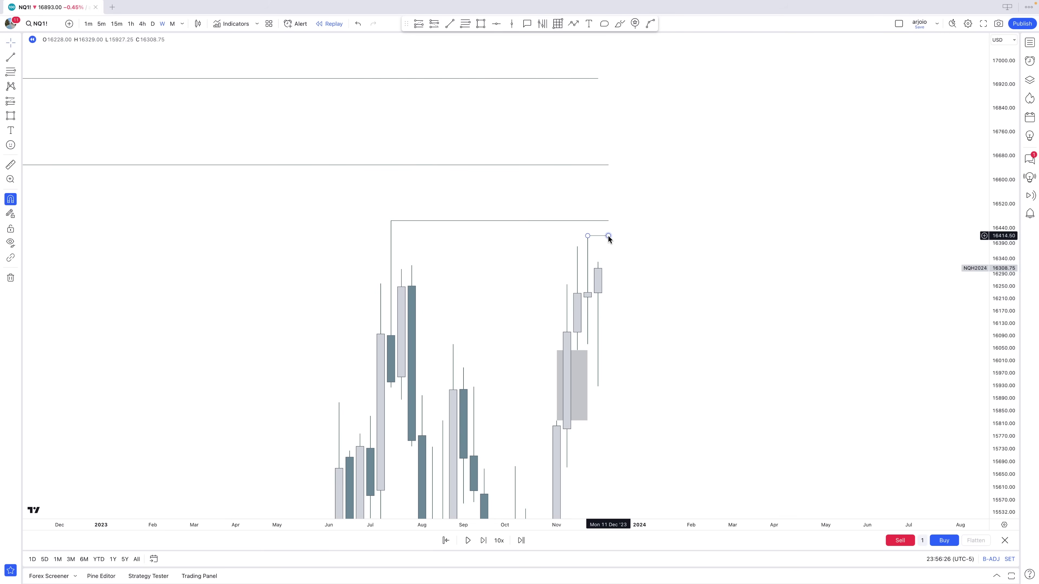
Step: Delete the short trend line at the 27 November 2023 weekly high, keeping the July high line
mouse_move(608, 236)
left_mouse_down()
mouse_move(622, 229)
mouse_move(615, 250)
mouse_move(609, 235)
left_mouse_up()
left_click(613, 241)
left_click_drag(608, 241, 628, 234)
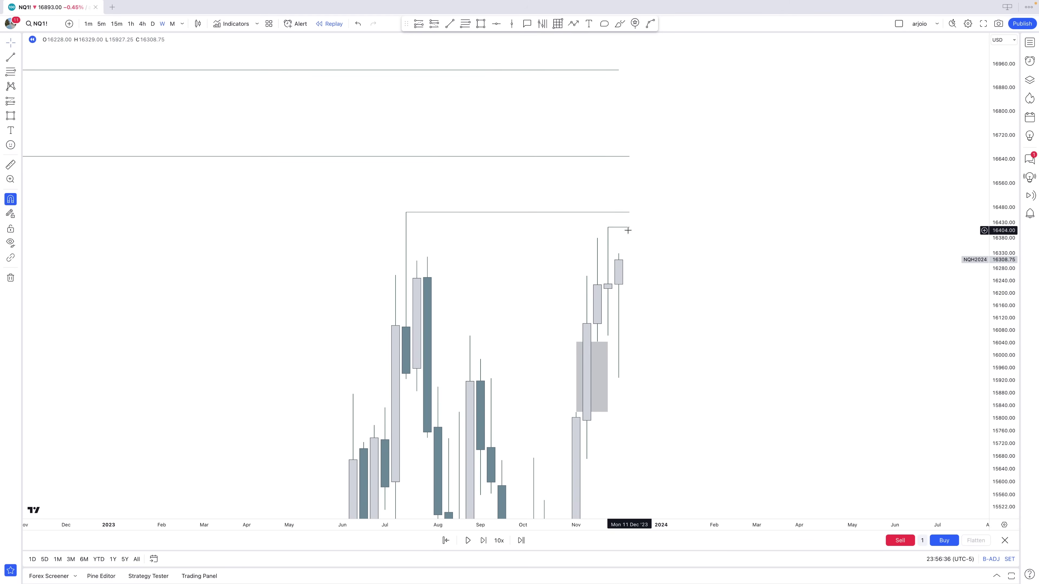
left_click(628, 228)
key("Delete")
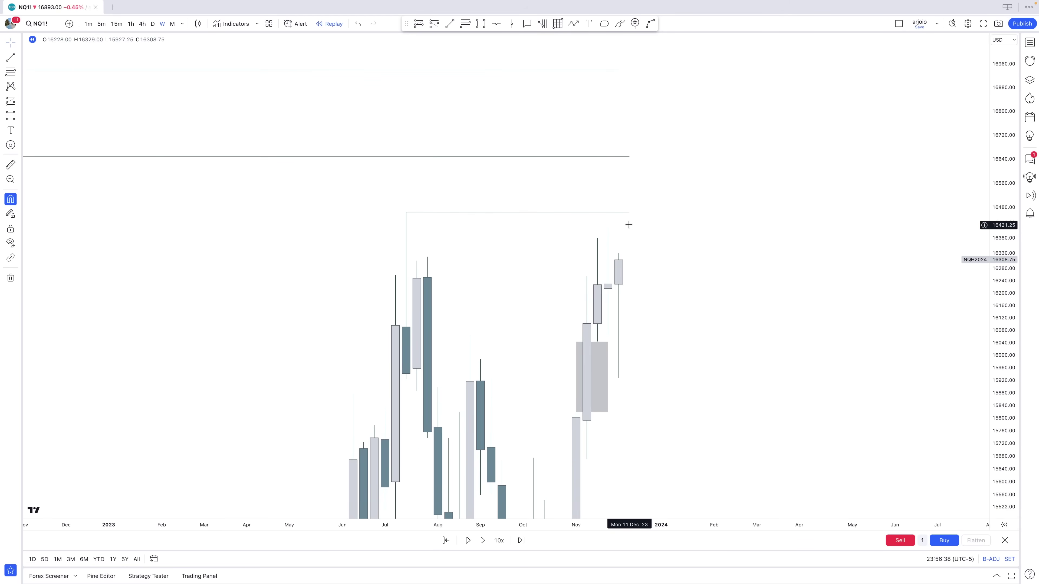
left_click(630, 213)
key("super+z")
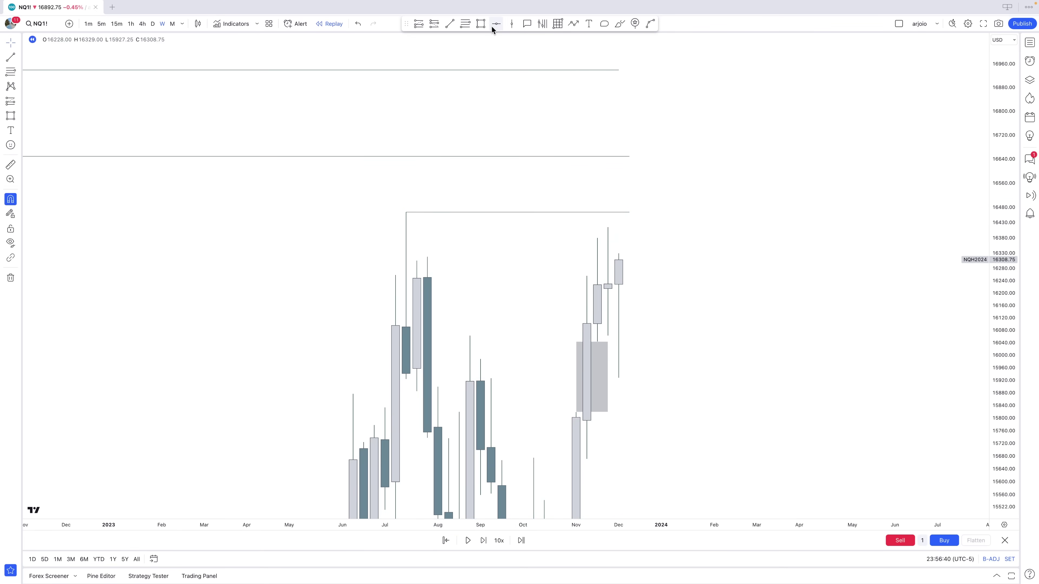
Step: Sketch a rectangle between the 17 July high at 16463.75 and the 27 November high, extend it to 11 December, and delete it
left_click(480, 23)
left_click(407, 210)
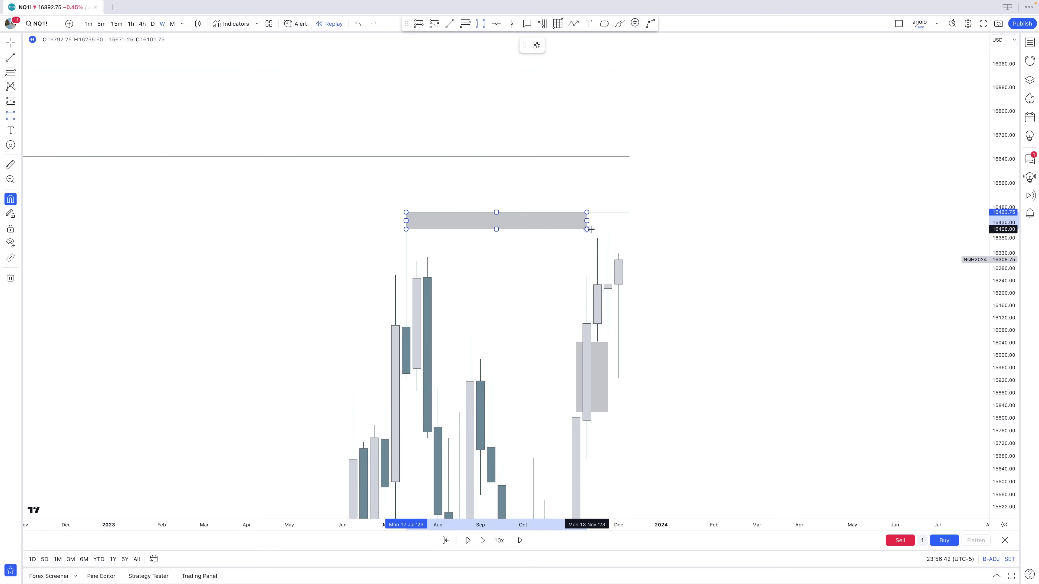
left_click(608, 227)
left_click_drag(608, 220, 630, 222)
left_click(658, 232)
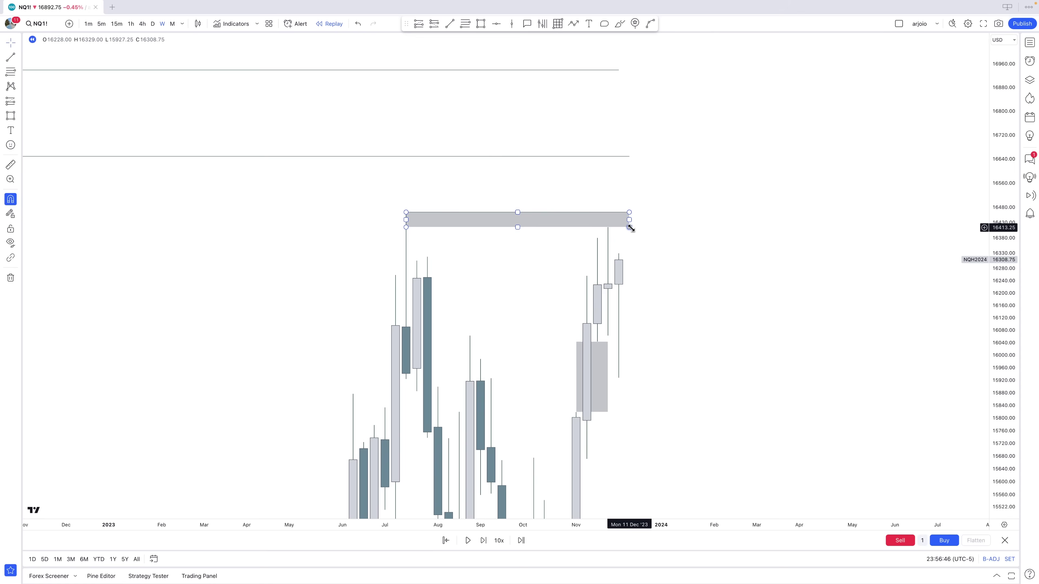
left_click(630, 226)
key("Delete")
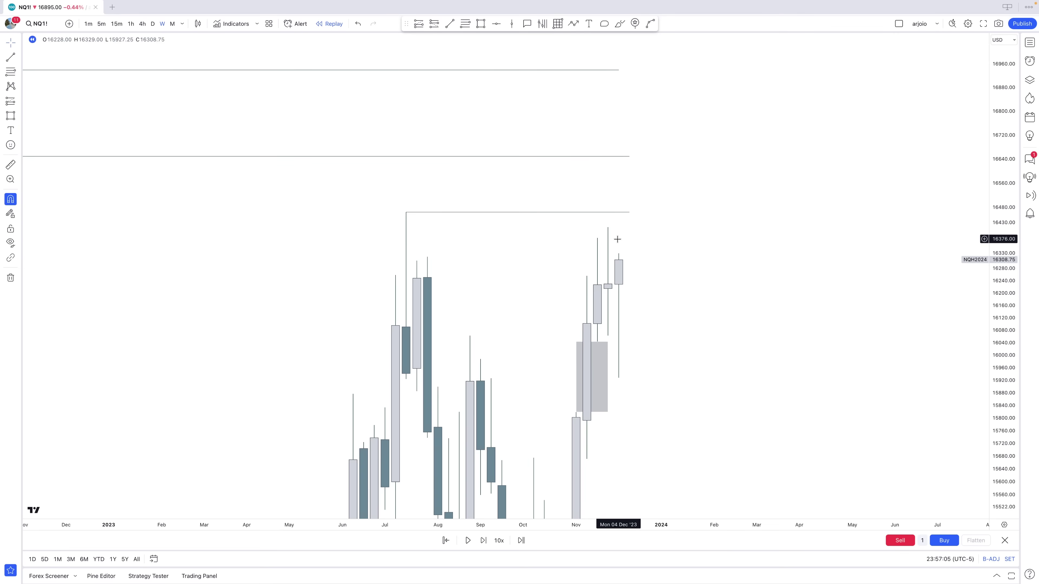
Step: Examine the latest weekly candles against the July 2023 high line and the two higher lines from December 2021 and January 2022
scroll(714, 271, "down", 5)
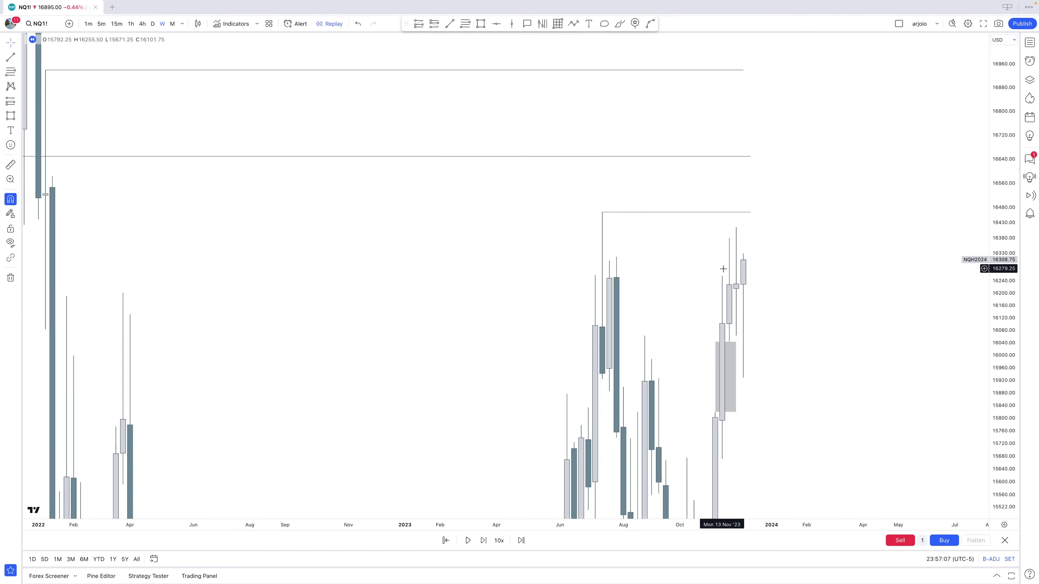
scroll(629, 217, "up", 3)
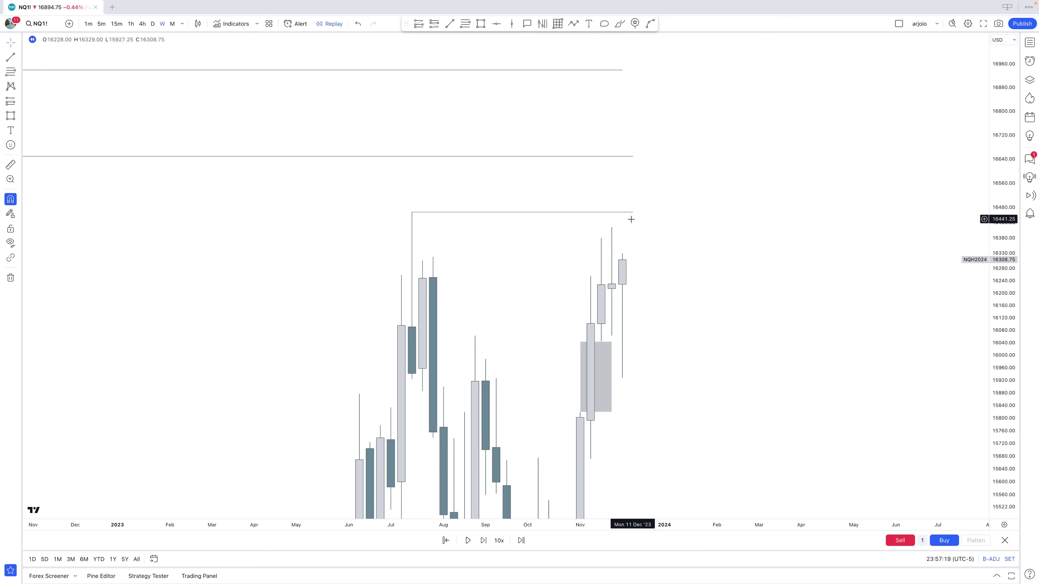
scroll(631, 220, "down", 3)
left_click_drag(703, 225, 679, 275)
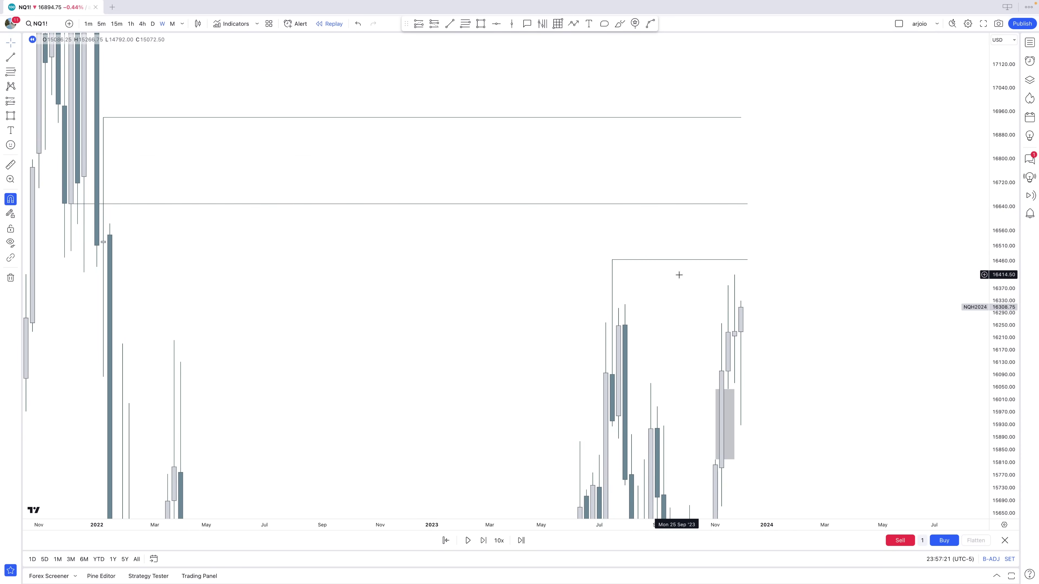
scroll(680, 276, "up", 3)
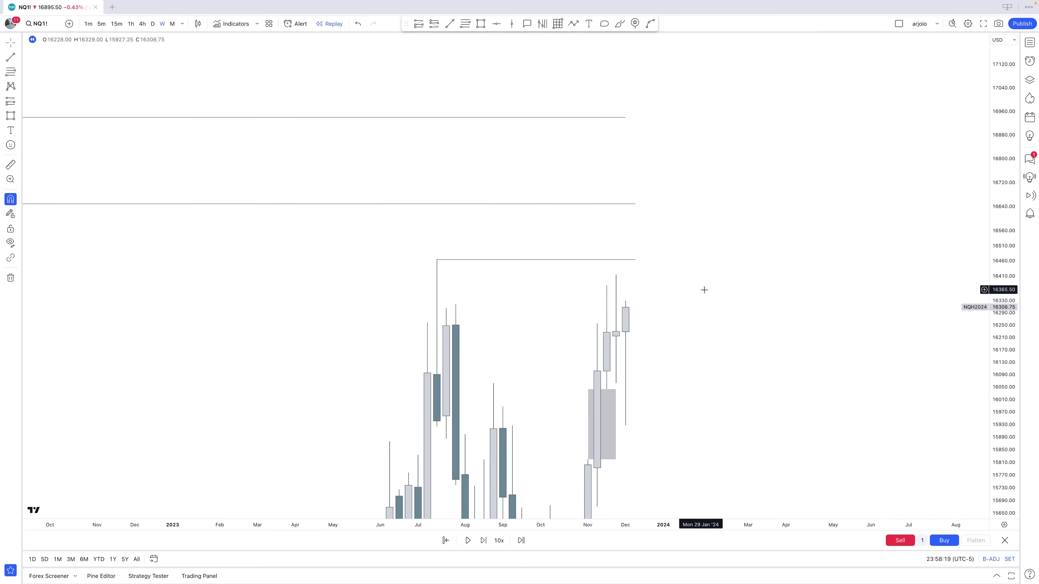
scroll(703, 290, "up", 2)
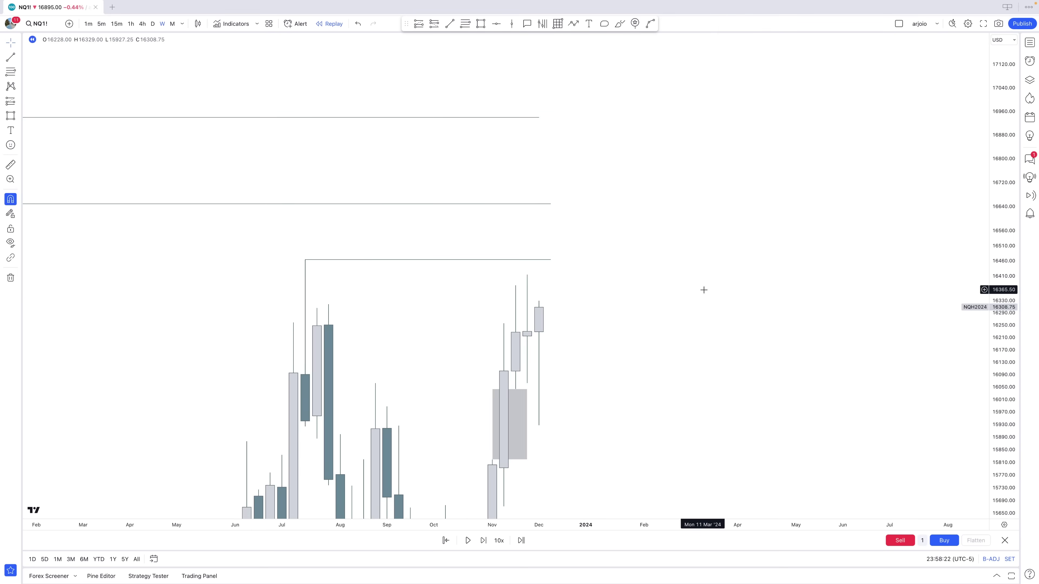
scroll(632, 264, "down", 5)
left_click_drag(1014, 159, 1012, 282)
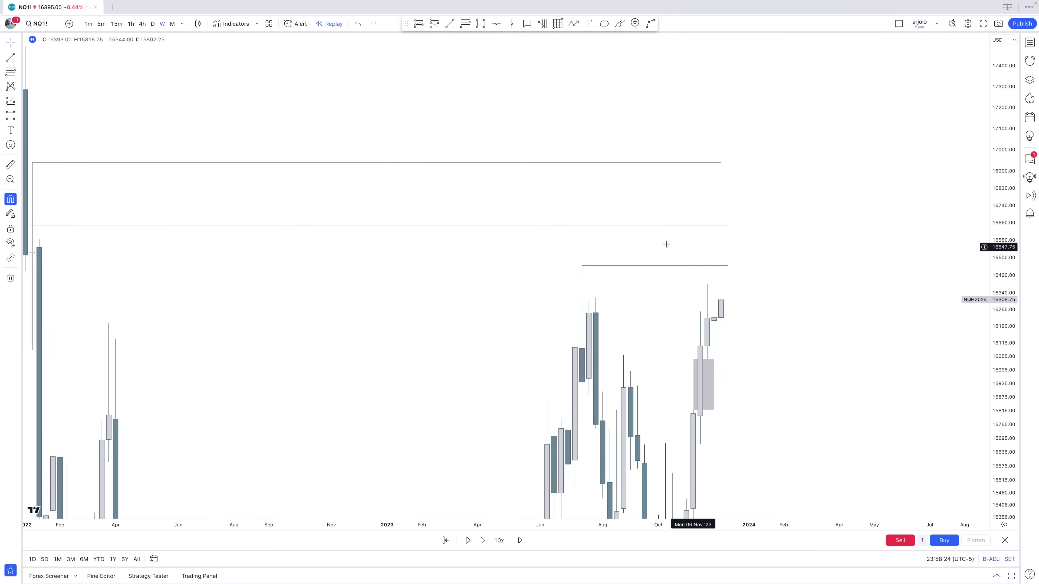
scroll(658, 241, "down", 3)
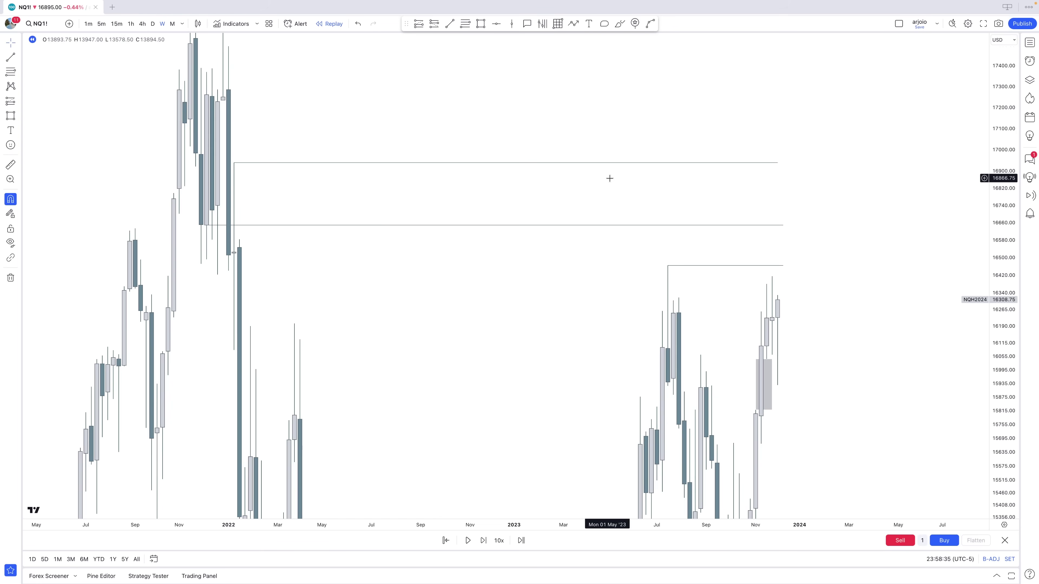
scroll(801, 290, "up", 4)
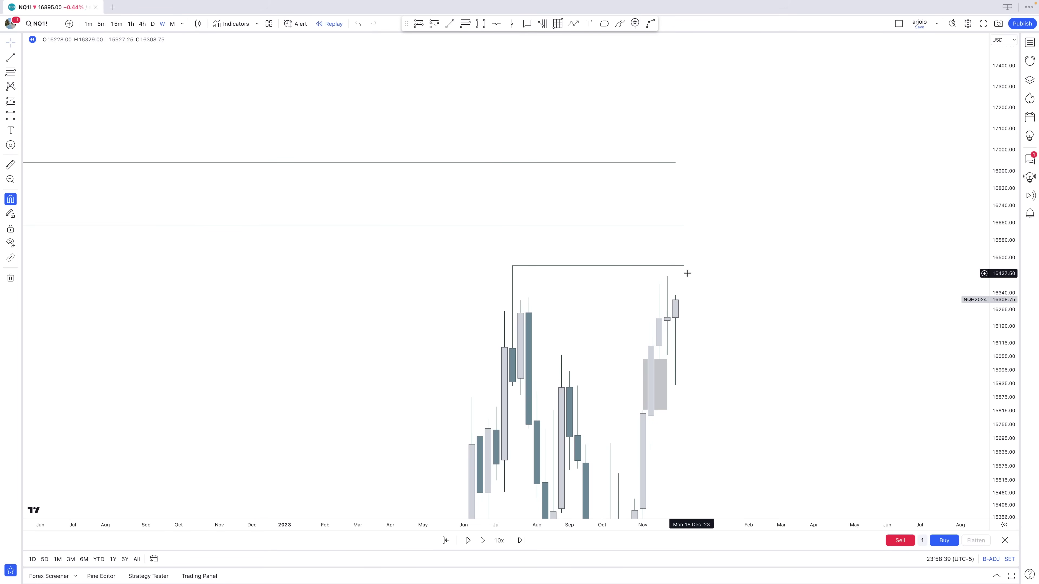
Step: Examine the November and December 2023 candles just below the July high line up close
mouse_move(683, 266)
left_mouse_down()
mouse_move(686, 280)
mouse_move(681, 265)
left_mouse_up()
left_click_drag(707, 304, 723, 295)
scroll(781, 286, "up", 3)
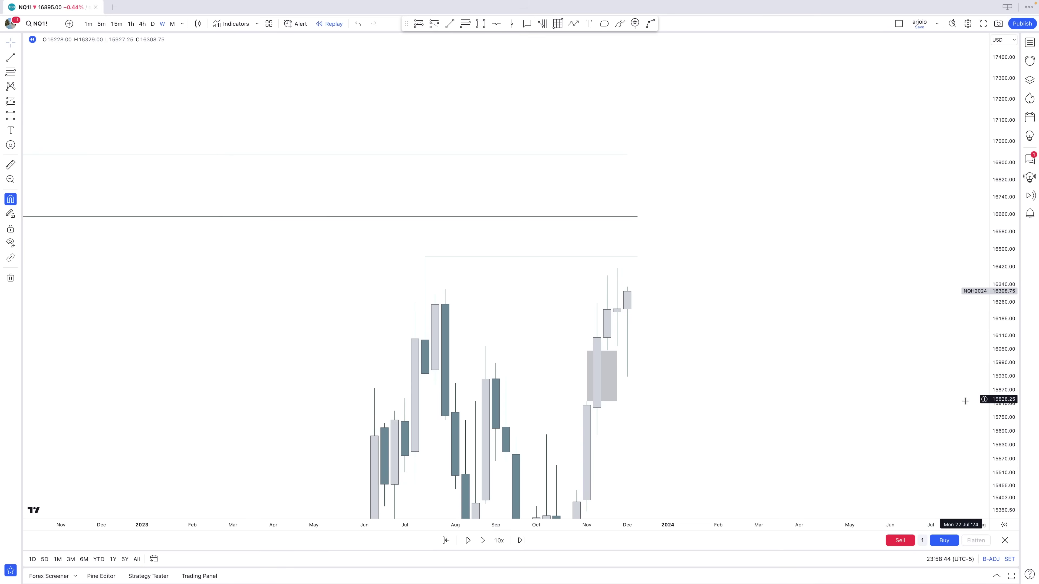
left_click_drag(1001, 432, 1001, 387)
scroll(773, 368, "up", 3)
left_click_drag(727, 359, 781, 292)
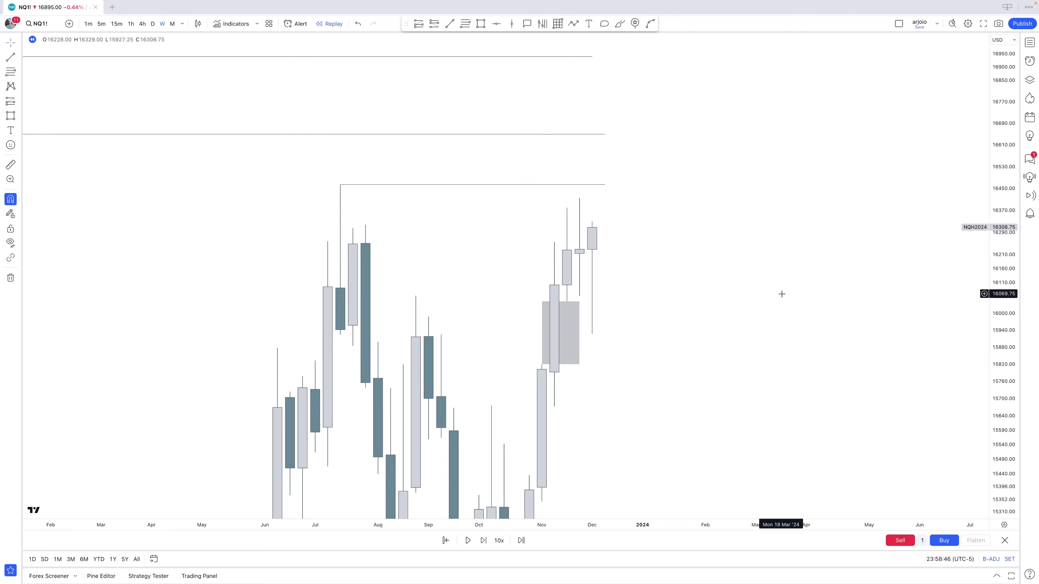
left_click_drag(602, 184, 618, 243)
left_click(605, 195)
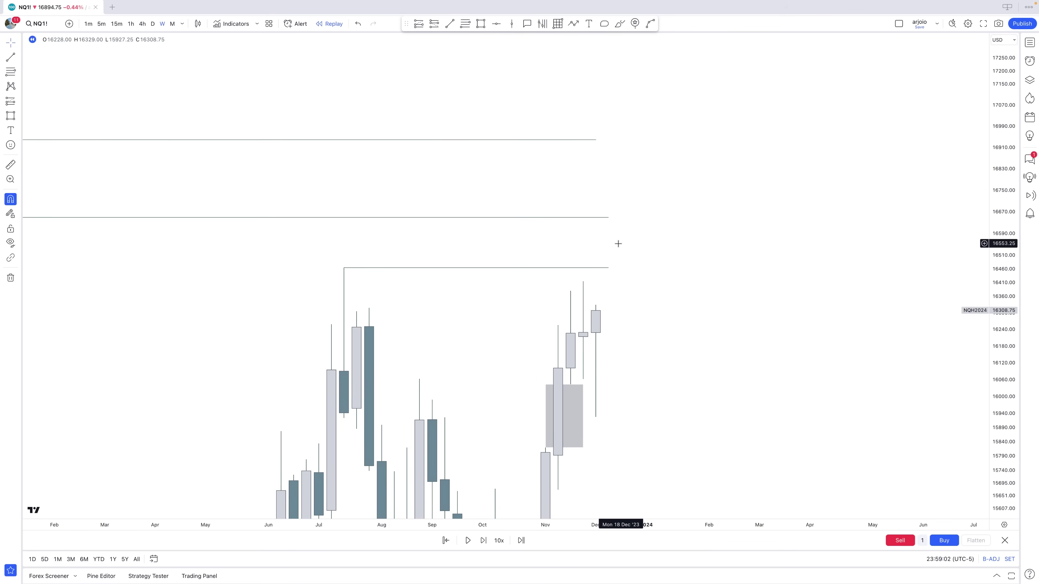
Step: Inspect the trend lines at 16648.75 and 16939.00 by selecting each in turn
scroll(619, 243, "down", 5)
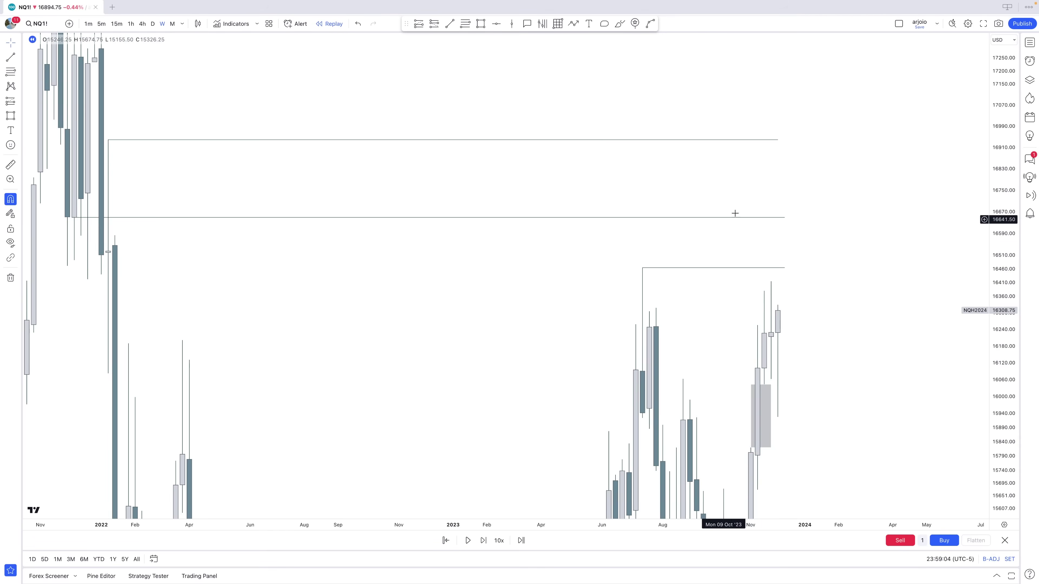
mouse_move(784, 216)
left_mouse_down()
mouse_move(748, 224)
mouse_move(800, 220)
mouse_move(782, 224)
left_mouse_up()
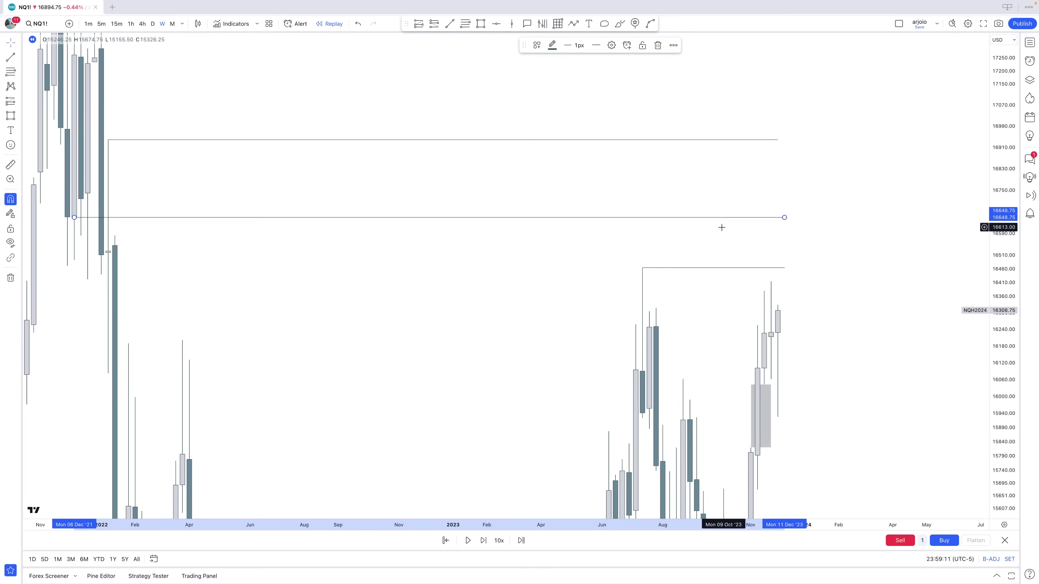
left_click_drag(737, 194, 753, 246)
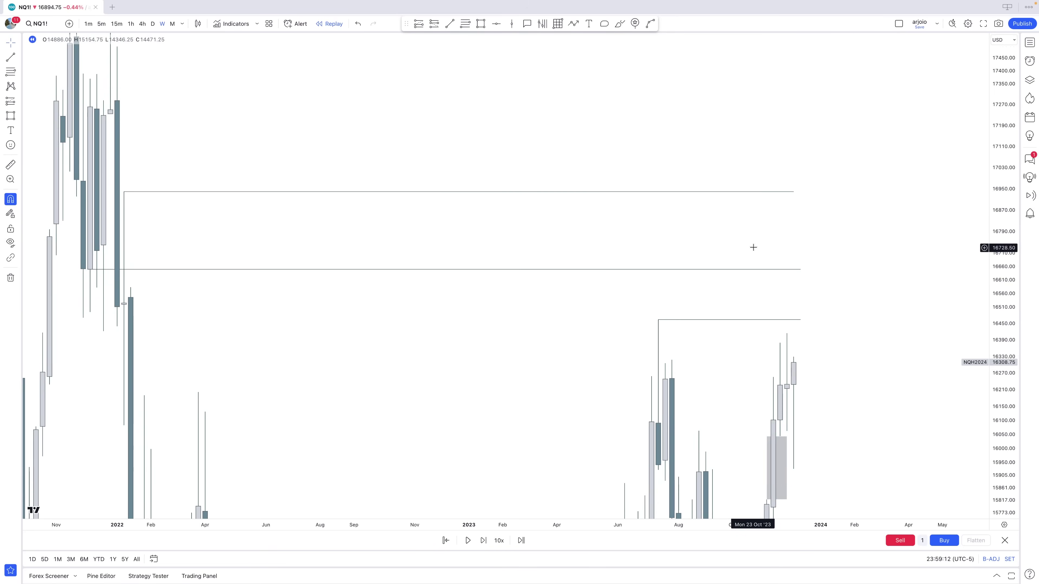
left_click(794, 194)
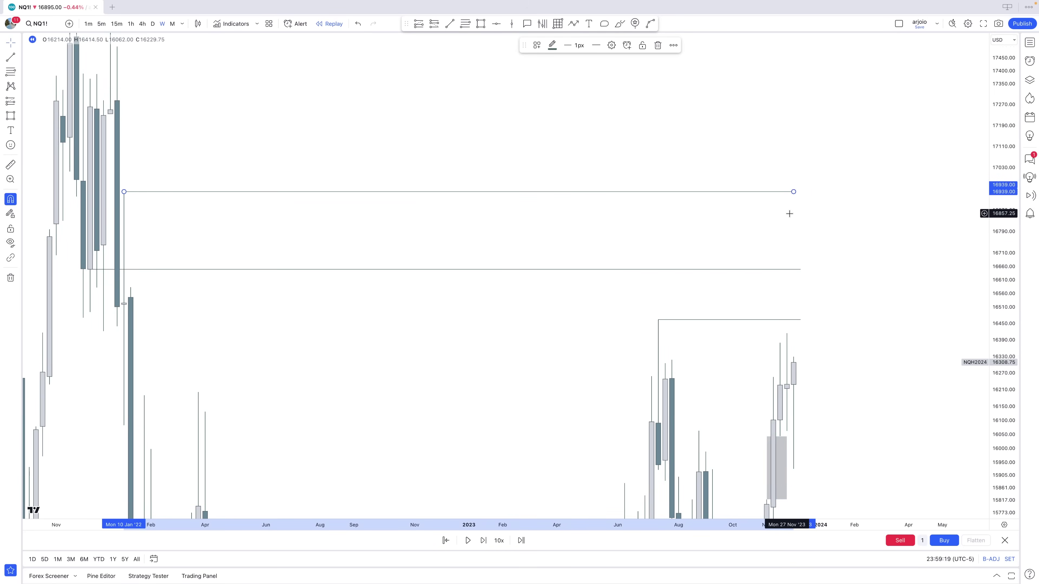
Step: Extend the November 2021 high line to 18 December 2023
left_click(789, 213)
left_click_drag(792, 191, 795, 229)
left_click(795, 203)
left_click(811, 257)
left_click_drag(776, 172, 777, 361)
scroll(776, 362, "down", 2)
left_click(838, 220)
left_click_drag(838, 220, 843, 221)
left_click(842, 254)
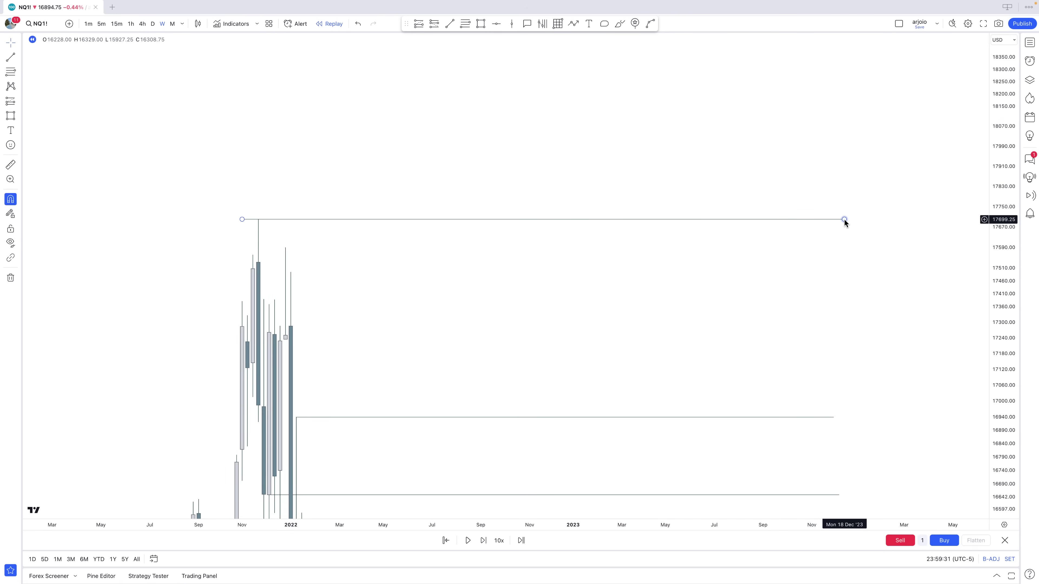
left_click(844, 220)
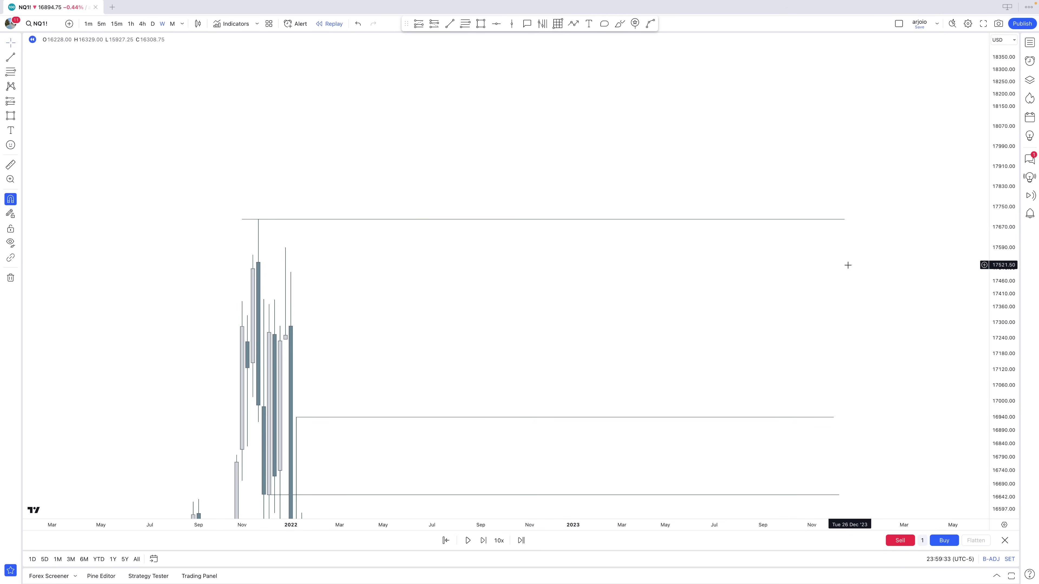
Step: Delete the three trend lines at 16939.00, 16648.75 and 16463.75 together, keeping the November 2021 high line
left_click_drag(870, 426, 687, 199)
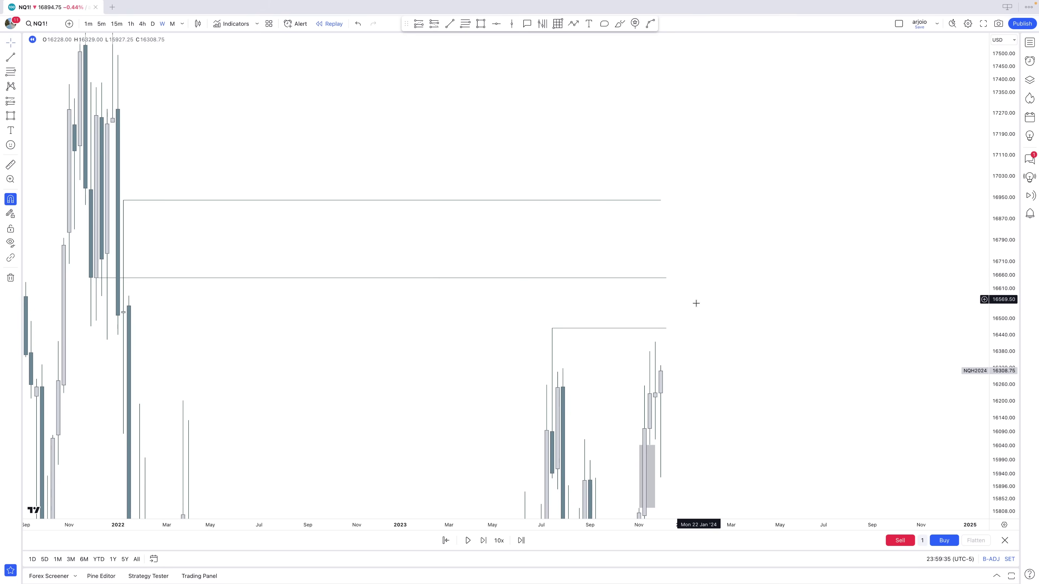
left_click_drag(715, 330, 423, 165)
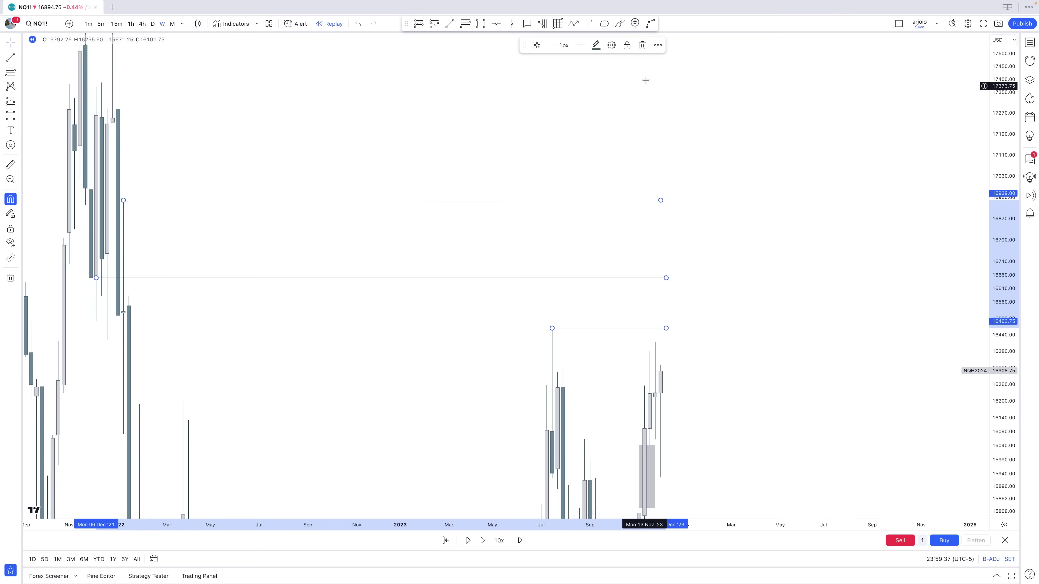
left_click(642, 45)
left_click_drag(663, 84, 639, 214)
mouse_move(648, 131)
left_mouse_down()
mouse_move(657, 132)
mouse_move(647, 132)
left_mouse_up()
left_click(663, 185)
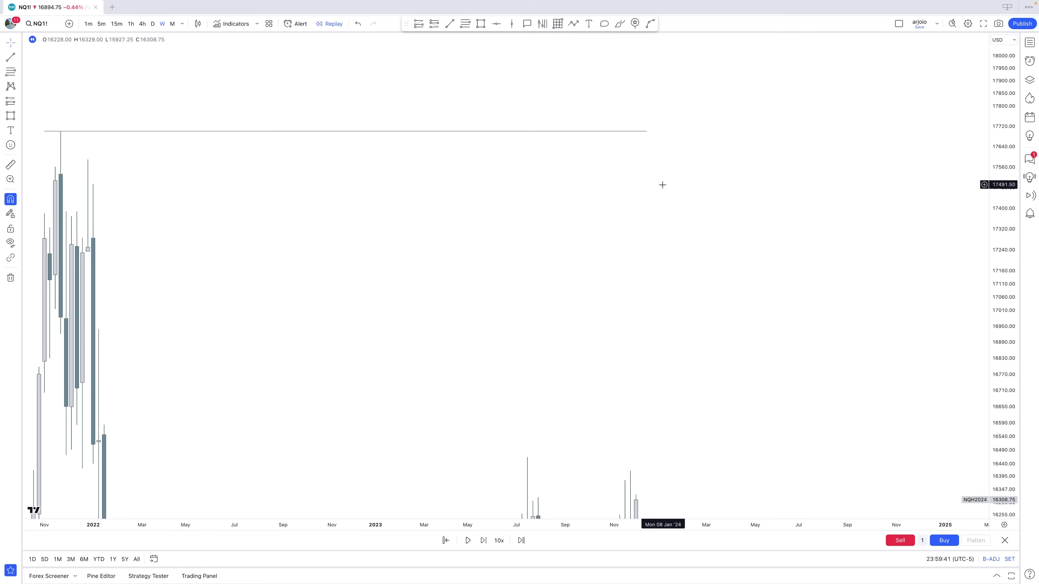
left_click_drag(662, 351, 603, 192)
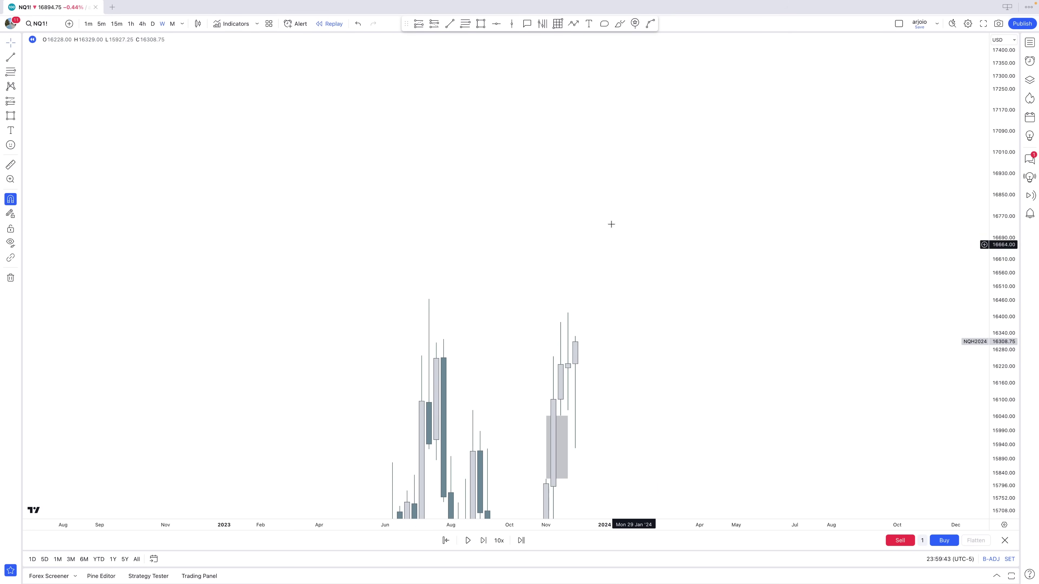
Step: Draw a horizontal trend line from the 17 July 2023 high at 16463.75 to 4 December 2023
left_click(454, 26)
left_click(427, 302)
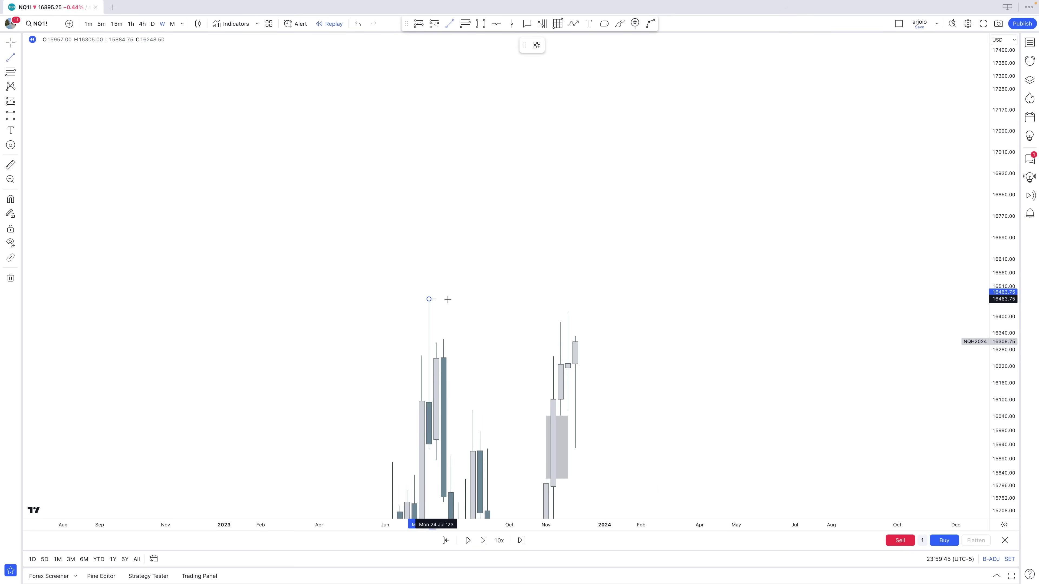
left_click(572, 302)
scroll(769, 264, "up", 3)
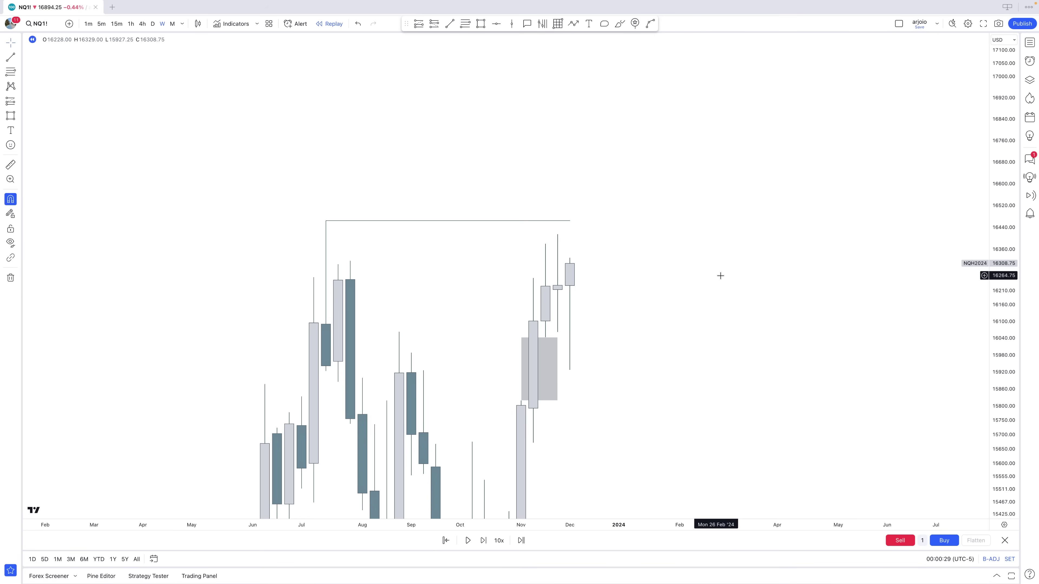
Step: Delete the July 2023 high line and the grey November 2023 gap rectangle together
left_click_drag(600, 402, 404, 190)
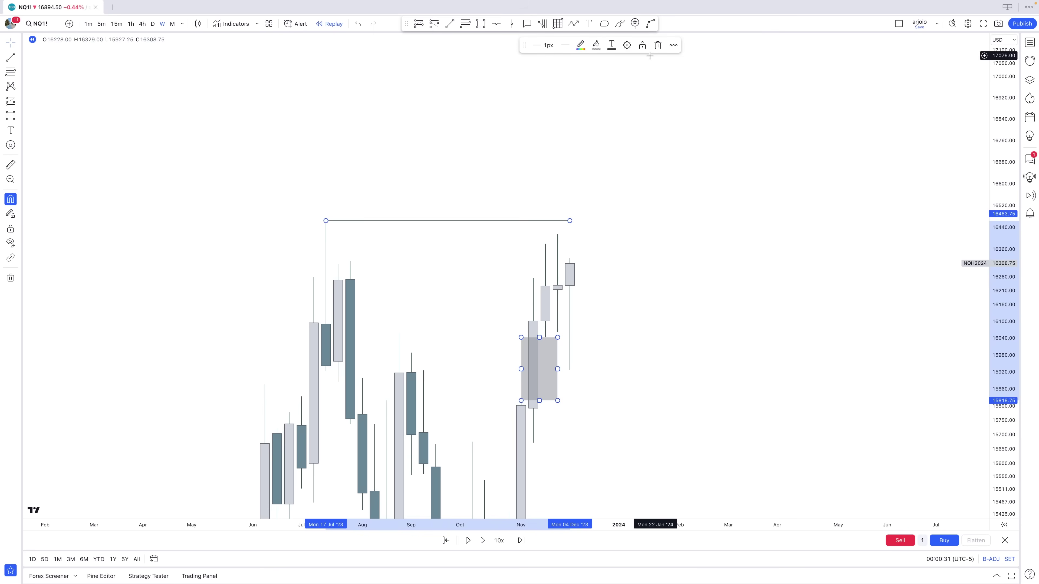
left_click(656, 46)
left_click_drag(596, 509, 740, 275)
scroll(736, 282, "up", 2)
left_click_drag(657, 311, 631, 169)
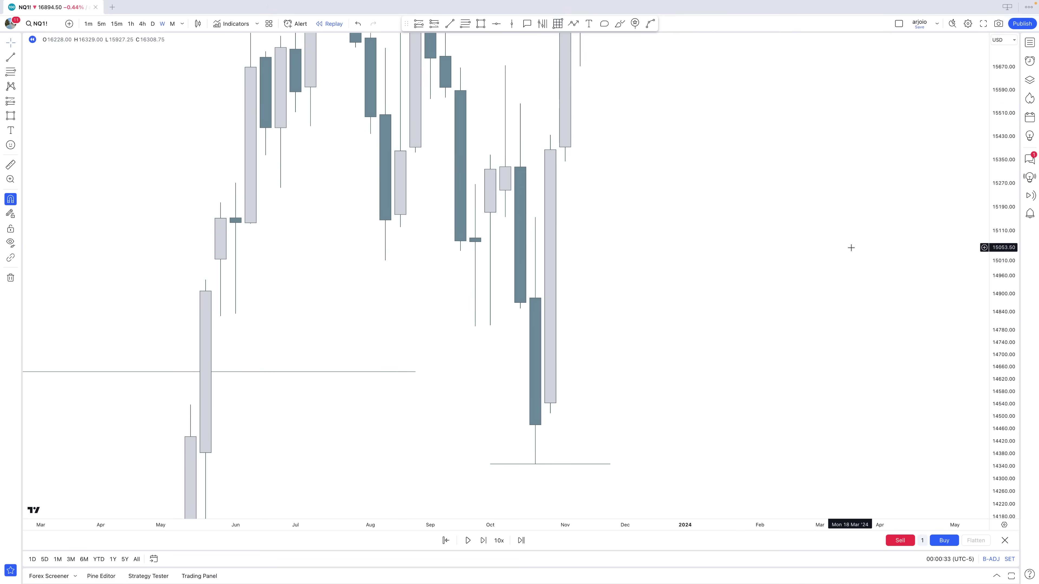
Step: Switch to the monthly chart and compress the price scale to fit the 2021 to 2023 candles
left_click(172, 24)
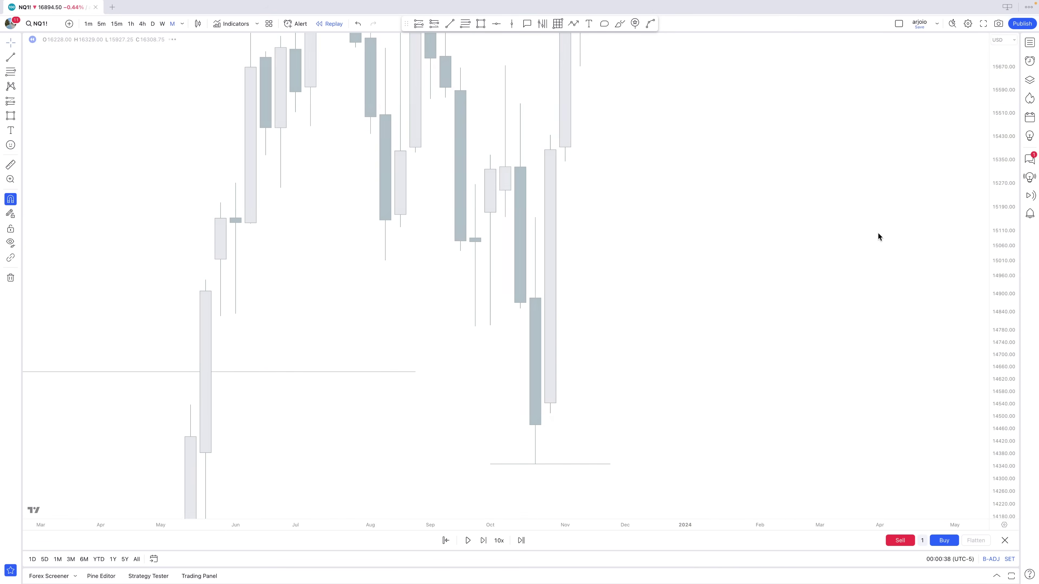
left_click_drag(998, 157, 999, 421)
left_click_drag(764, 336, 738, 364)
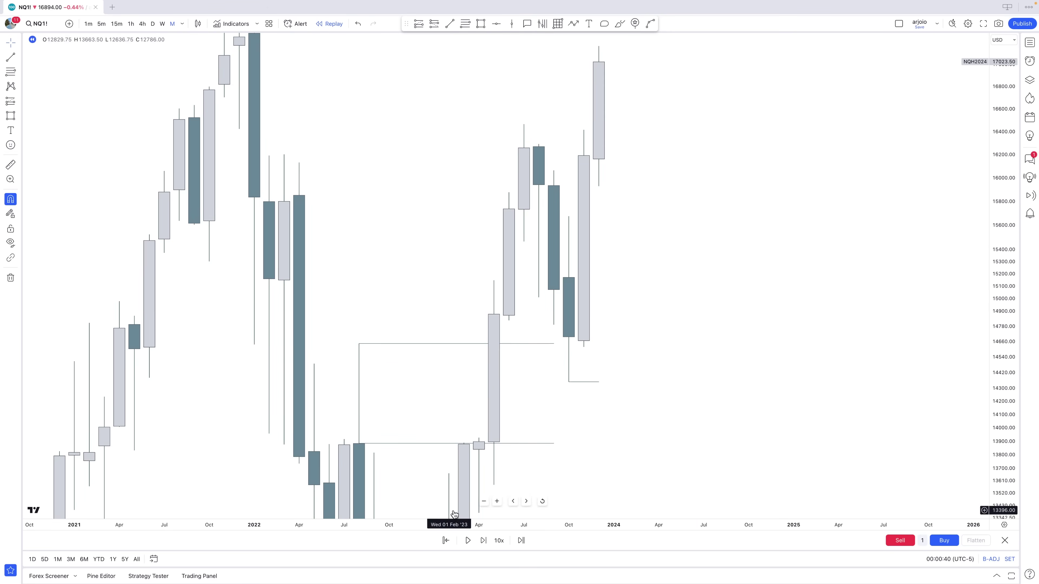
Step: Restart the replay at 2 October 2023 and remove the short line at the October 2023 low
left_click(445, 541)
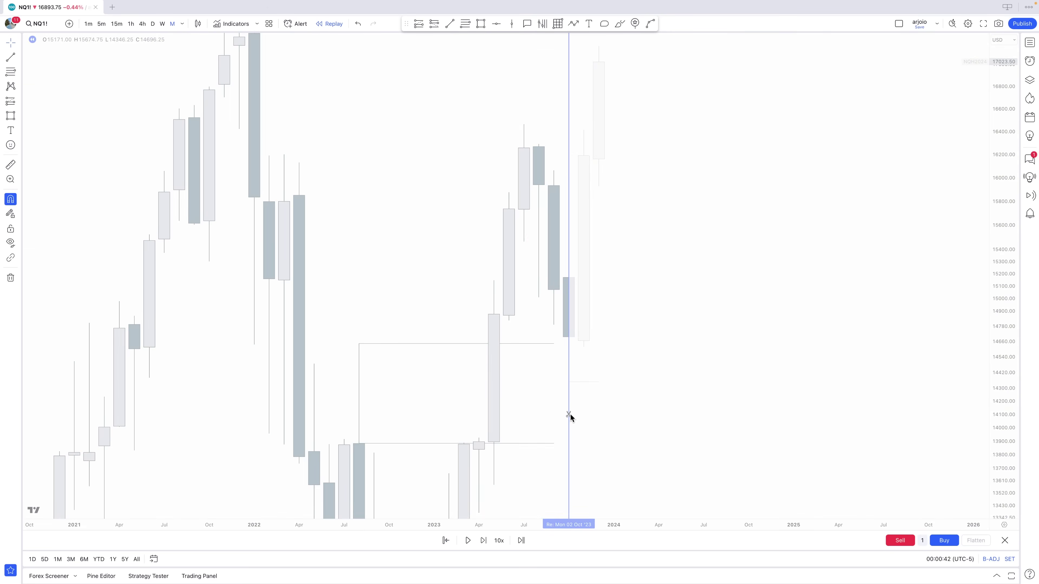
left_click(568, 417)
left_click_drag(725, 297, 527, 286)
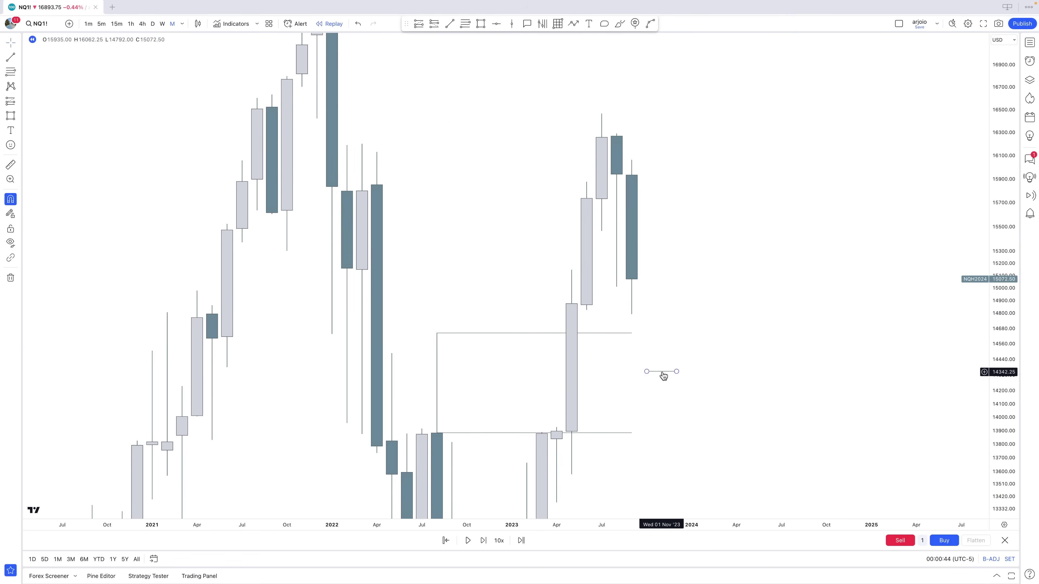
left_click_drag(661, 370, 582, 389)
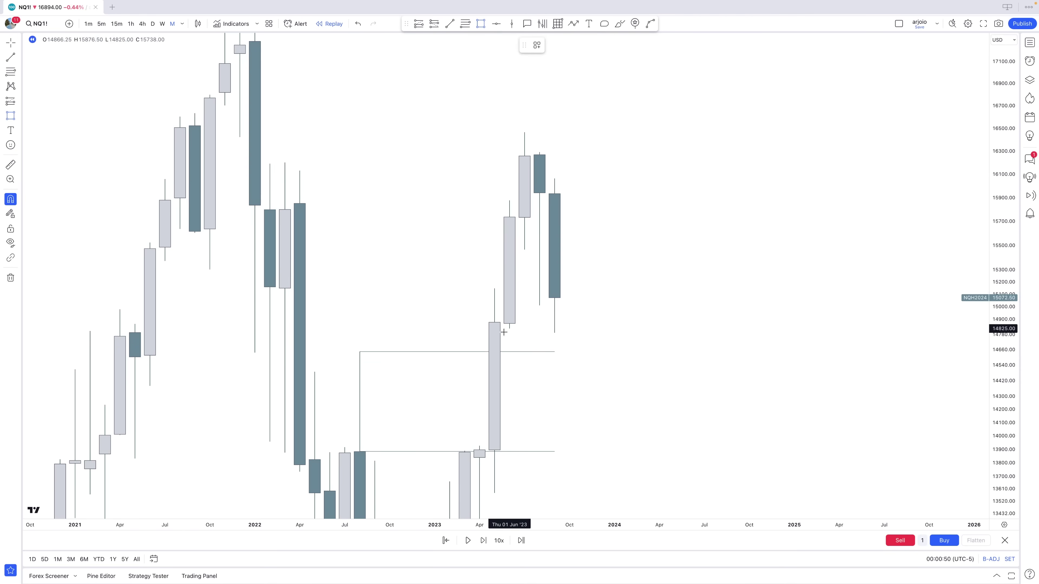
Step: Sketch a rectangle below the June 2023 low at 14825.00, extend it to 1 September 2023, and delete it
left_click(440, 346)
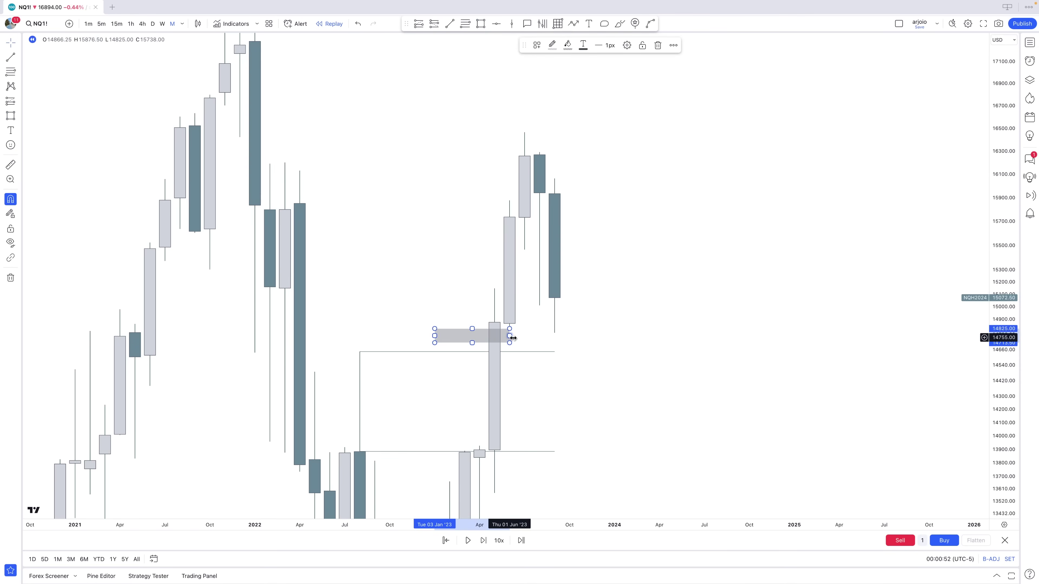
left_click_drag(513, 337, 559, 337)
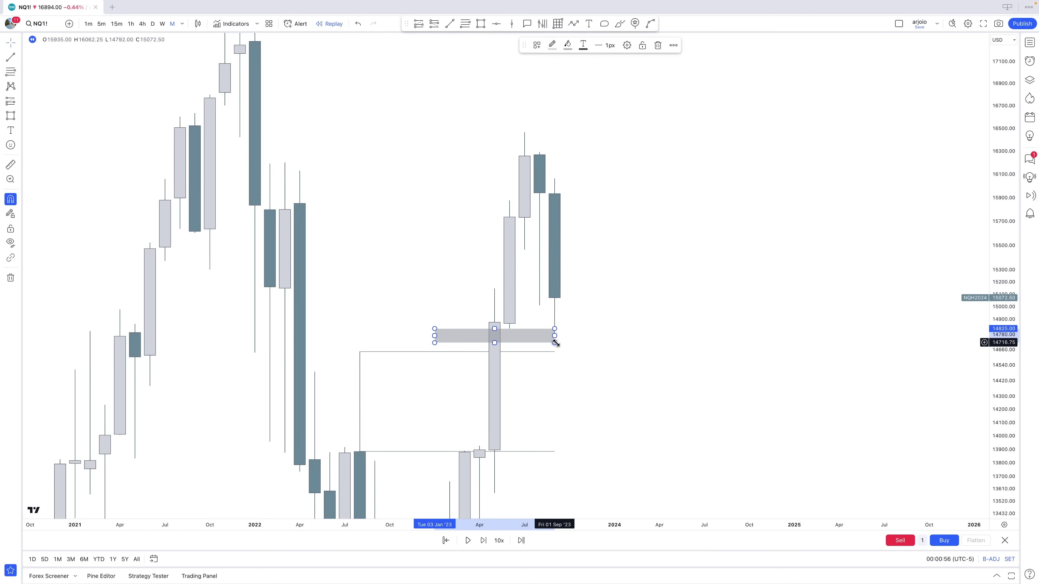
key("Delete")
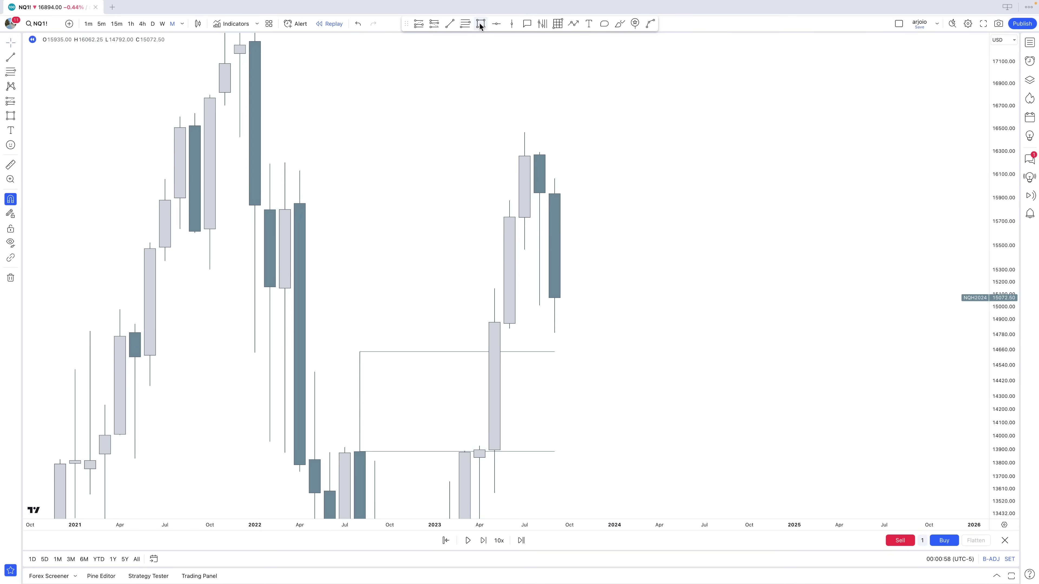
Step: Sketch a gap rectangle between the May 2023 high and the July 2023 low at 15464.25, and delete it
left_click(479, 26)
left_click_drag(494, 288, 524, 250)
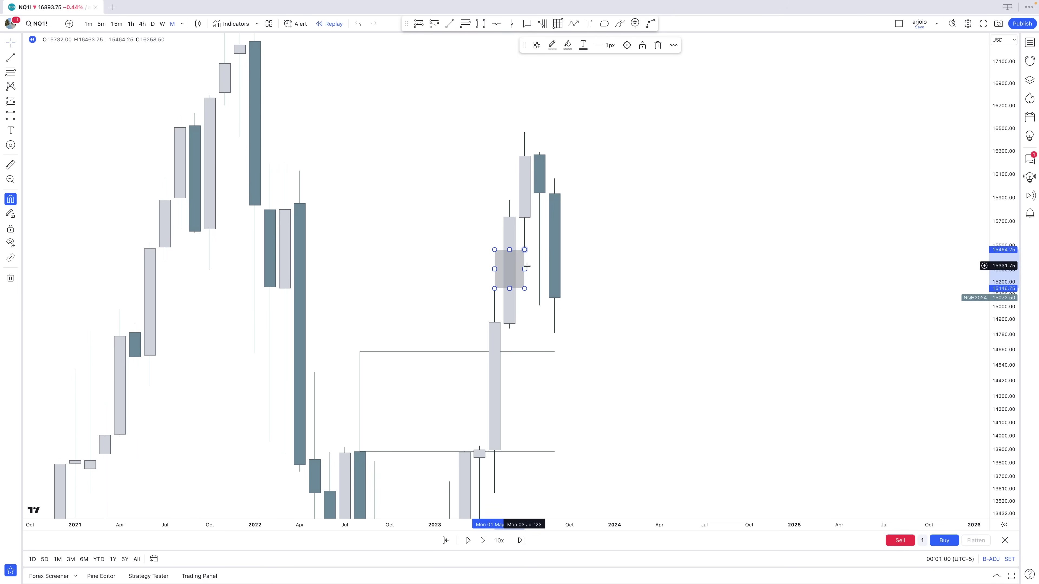
key("Delete")
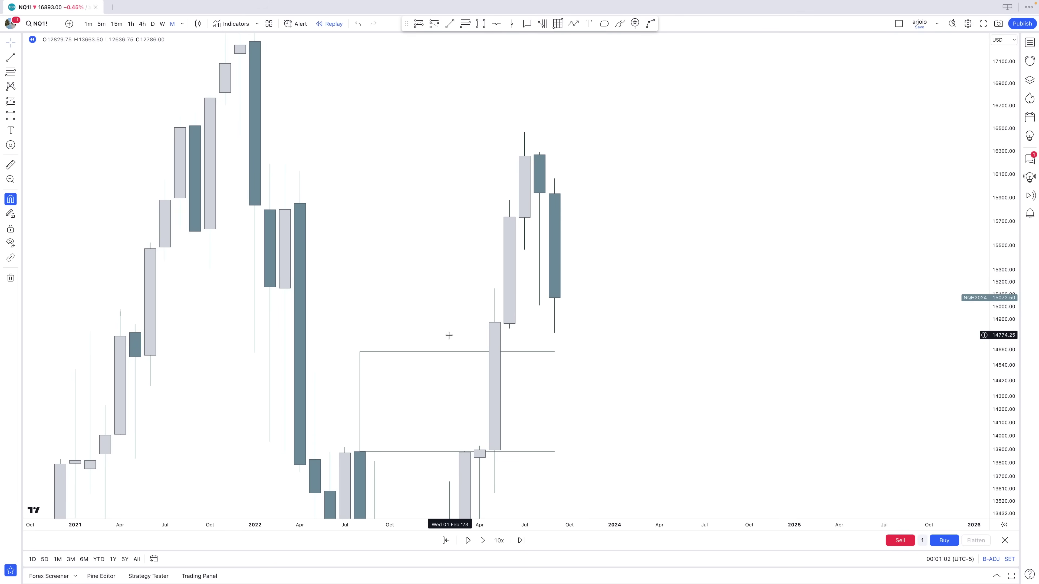
Step: Examine the monthly candles up to September 2023 against the August 2022 high line
left_click_drag(471, 256, 438, 257)
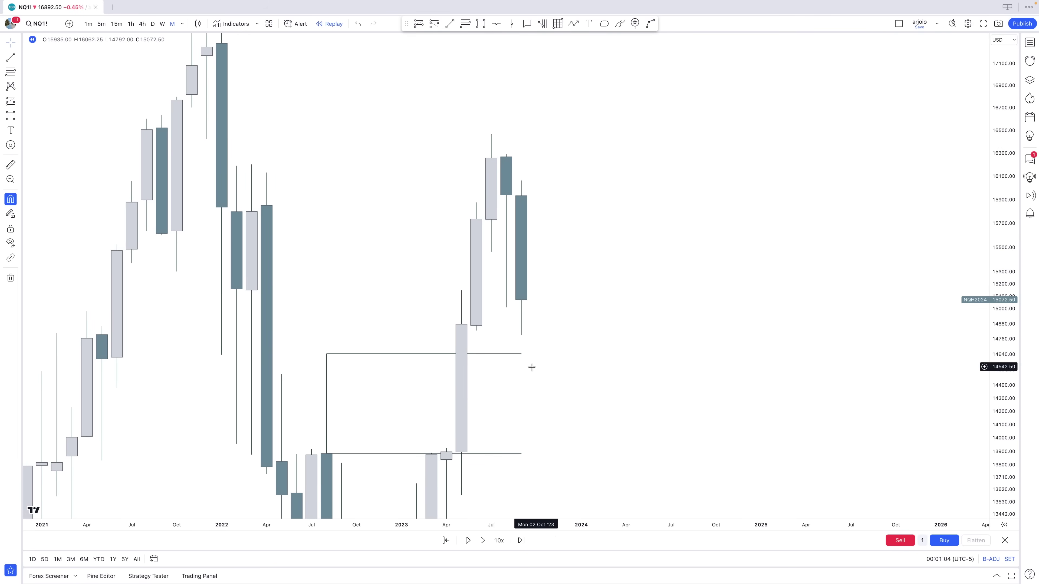
left_click_drag(522, 354, 665, 355)
left_click(547, 361)
scroll(659, 355, "up", 3)
left_click_drag(576, 329, 570, 378)
scroll(500, 303, "down", 1)
left_click(591, 363)
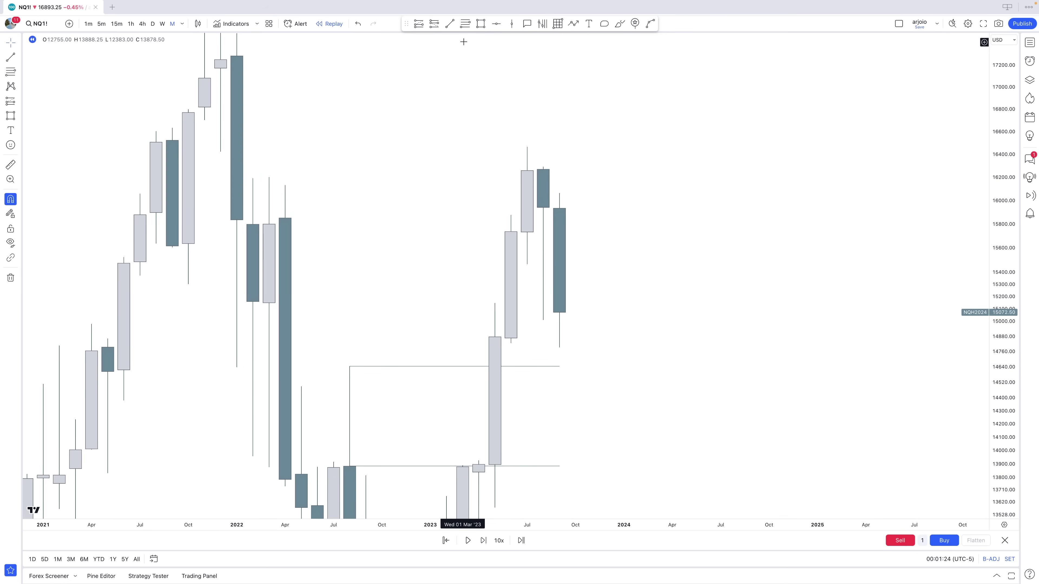
Step: Mark the September 2023 low at 14792.00 with a trend line to October 2023 and extend the August 2022 high line to October
left_click(452, 26)
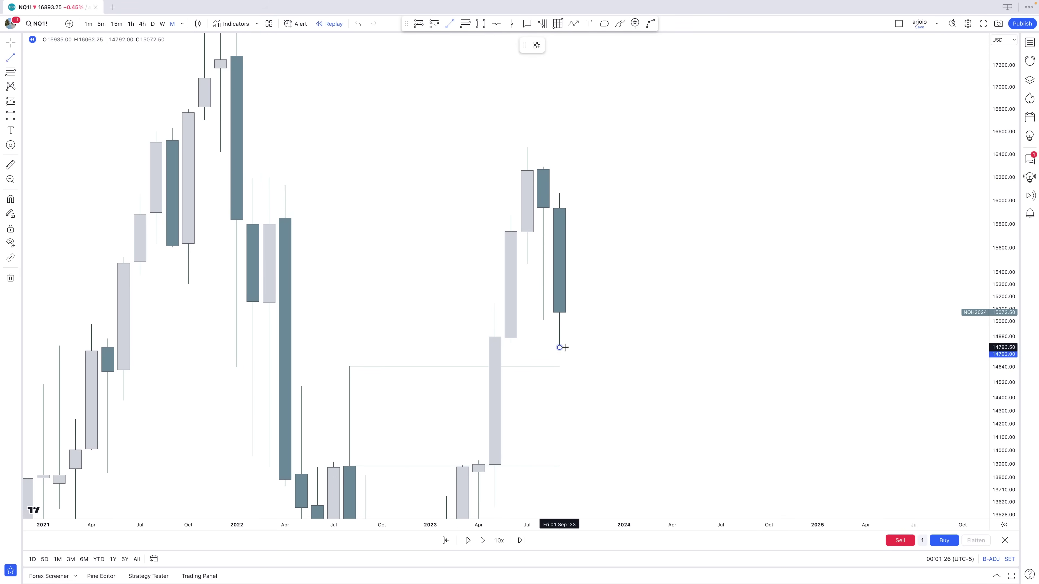
left_click(578, 348)
left_click(605, 388)
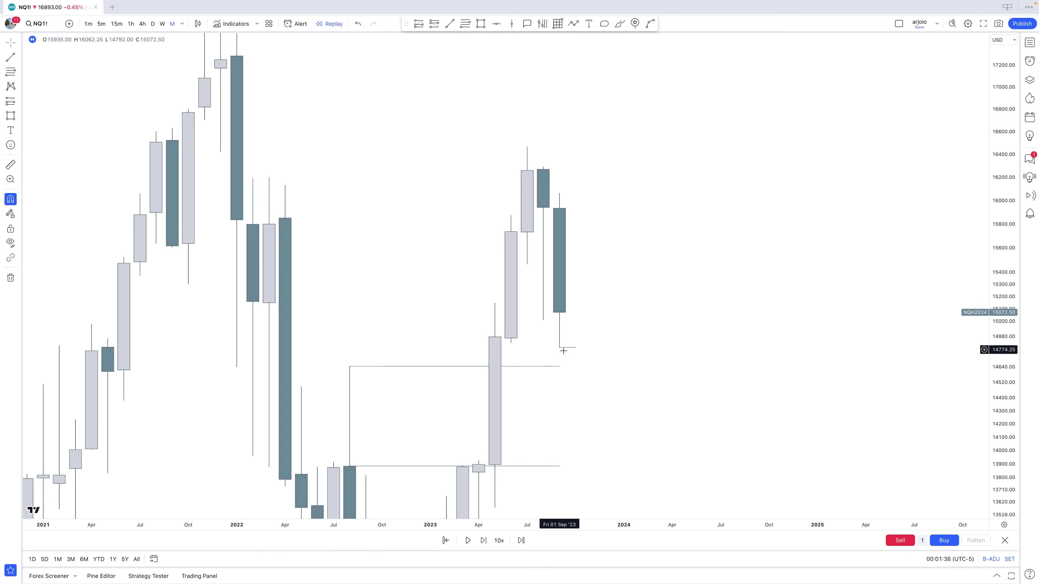
left_click_drag(560, 366, 575, 366)
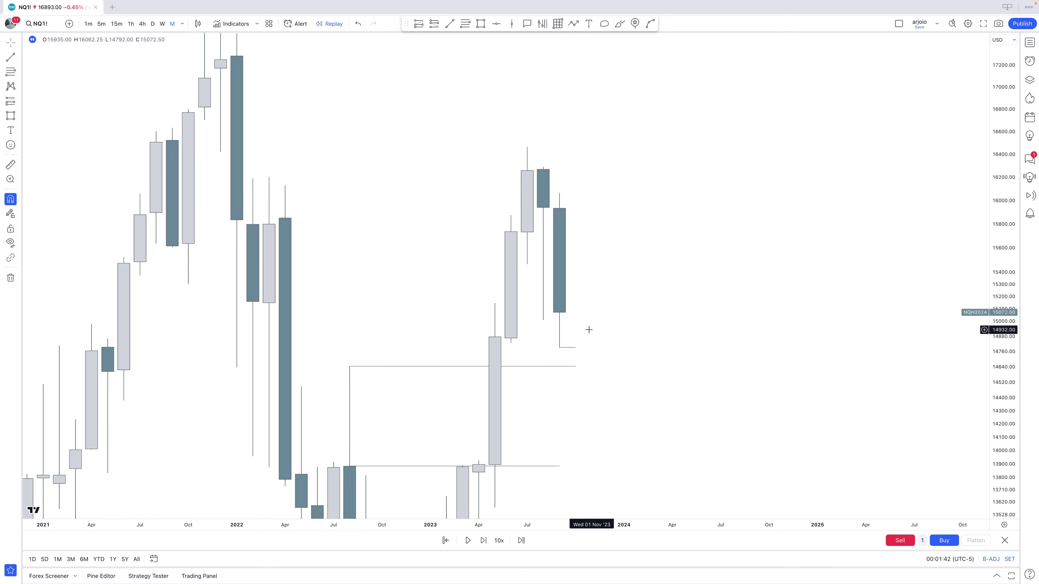
Step: Mark the September 2023 high at 16062.25 with a horizontal trend line to November 2023
left_click_drag(589, 329, 530, 364)
left_click(449, 23)
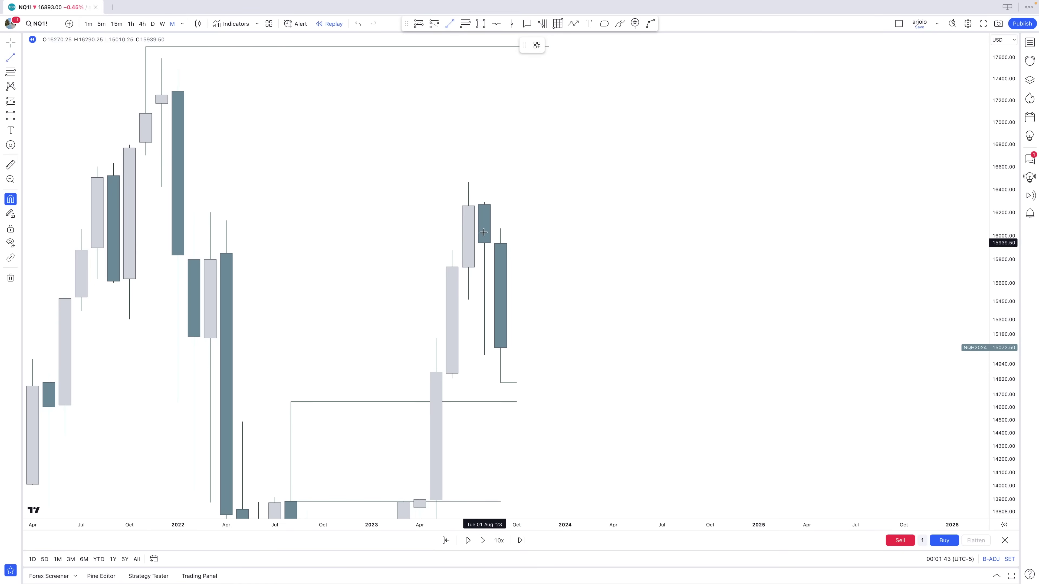
left_click(500, 229)
left_click(532, 229, "shift")
left_click(536, 281)
left_click_drag(538, 301, 590, 258)
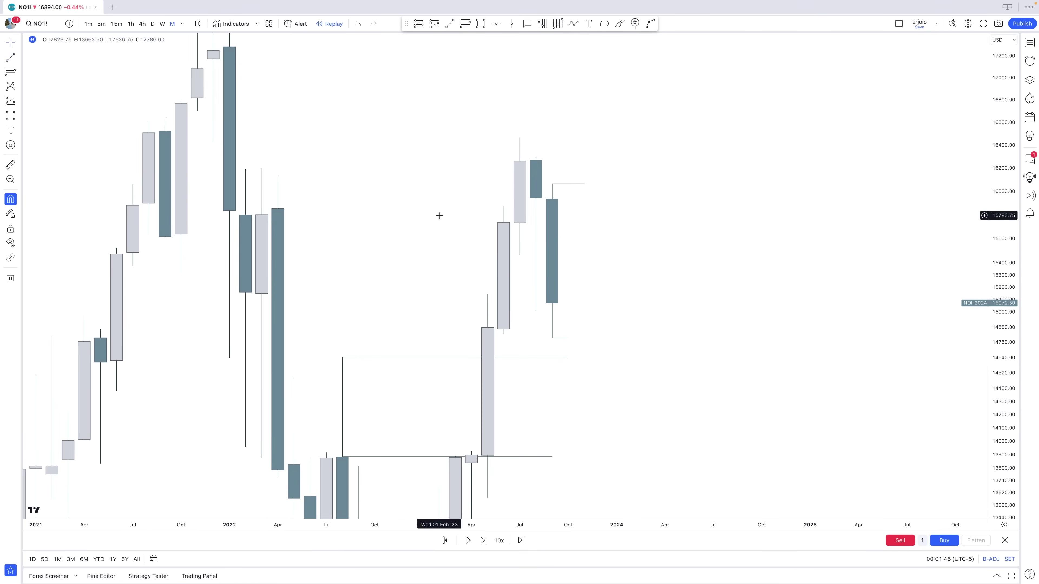
left_click_drag(394, 196, 392, 228)
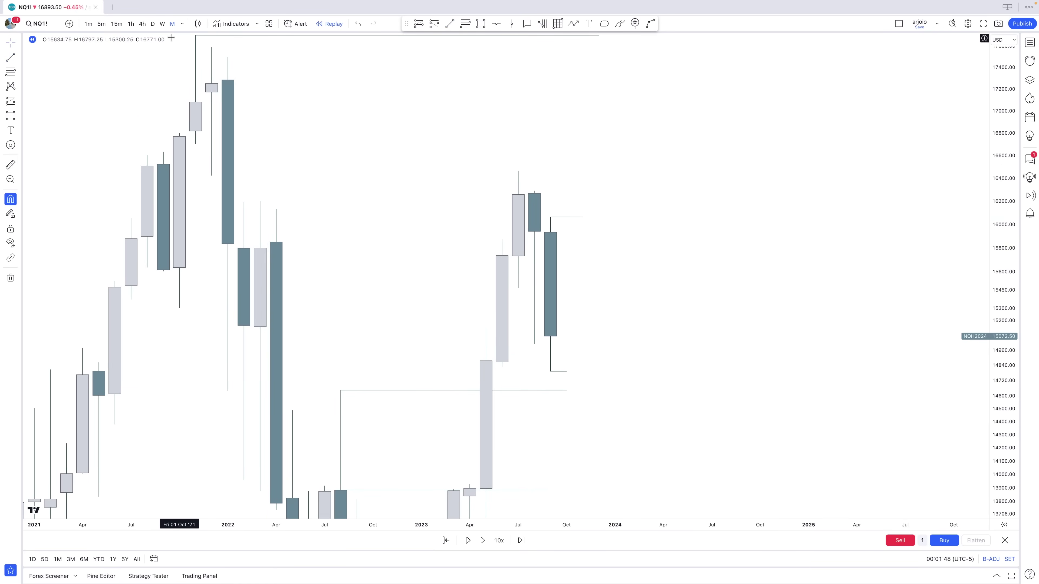
Step: Switch to the weekly chart and frame the candles from May to September 2023
left_click(163, 25)
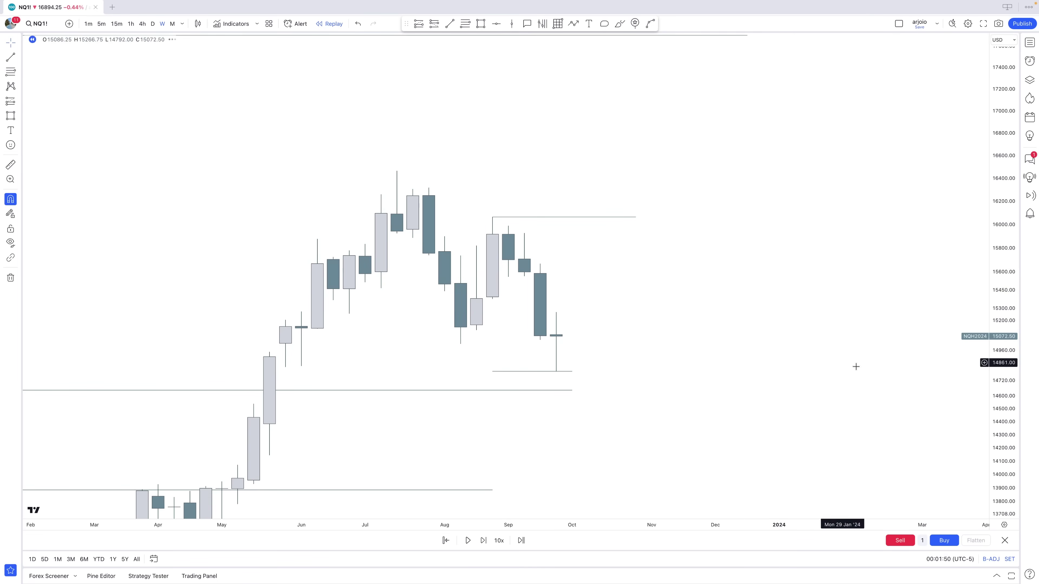
left_click_drag(714, 431, 712, 304)
scroll(646, 308, "up", 3)
left_click_drag(580, 312, 612, 395)
left_click(477, 385)
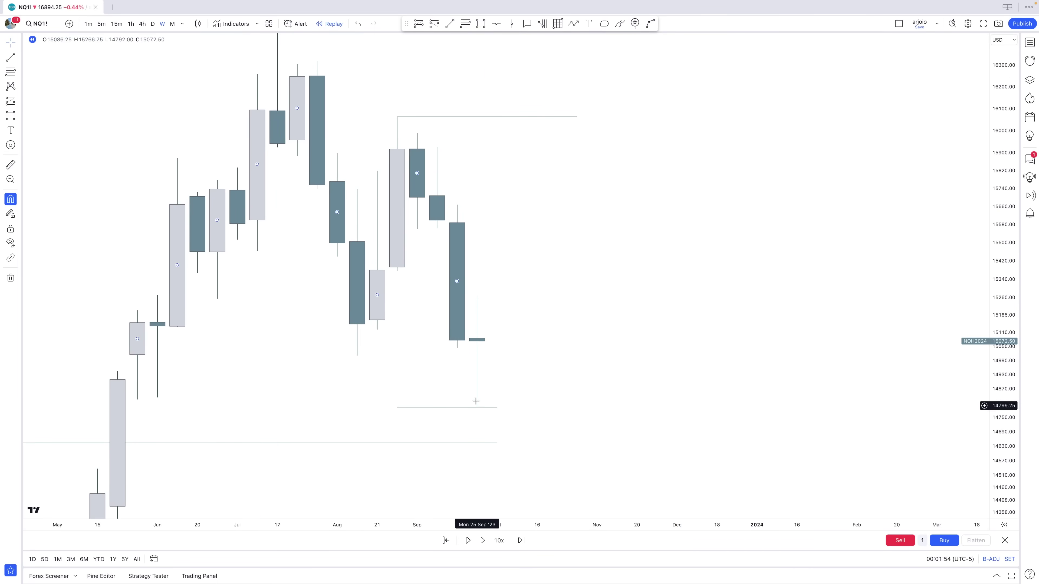
left_click(535, 367)
scroll(542, 366, "down", 1)
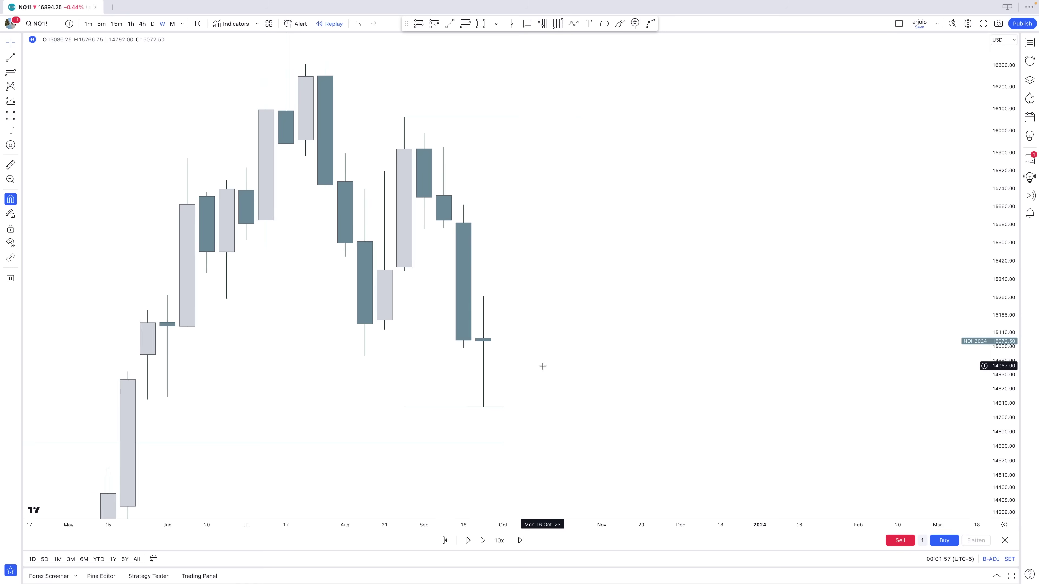
Step: Mark the weekly gap from 15562.75 to 15266.75 with a rectangle starting at 11 September and extended to 9 October 2023
left_click(450, 230)
left_click(490, 296)
left_click_drag(490, 262, 528, 262)
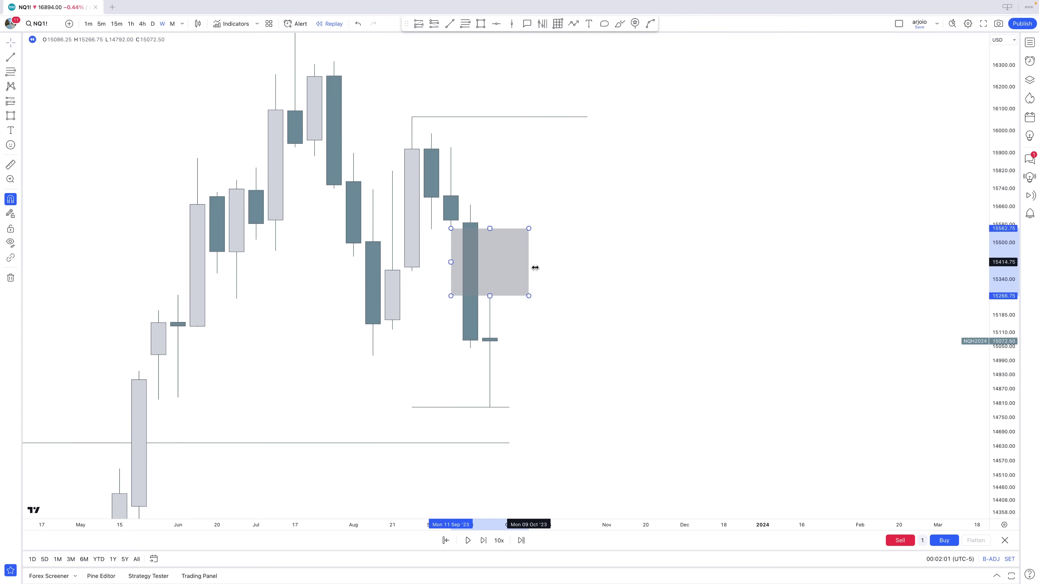
left_click(571, 329)
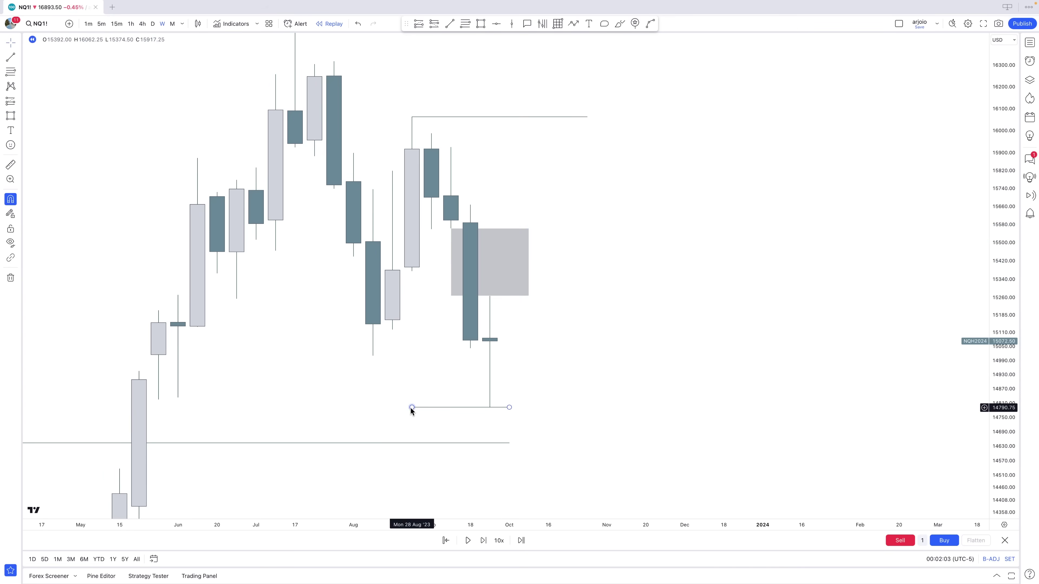
Step: Start the September low line at the 25 September candle and mark the 18 September low at 15042.25 with a line to 9 October
left_click_drag(411, 408, 489, 407)
left_click(549, 327)
left_click(448, 26)
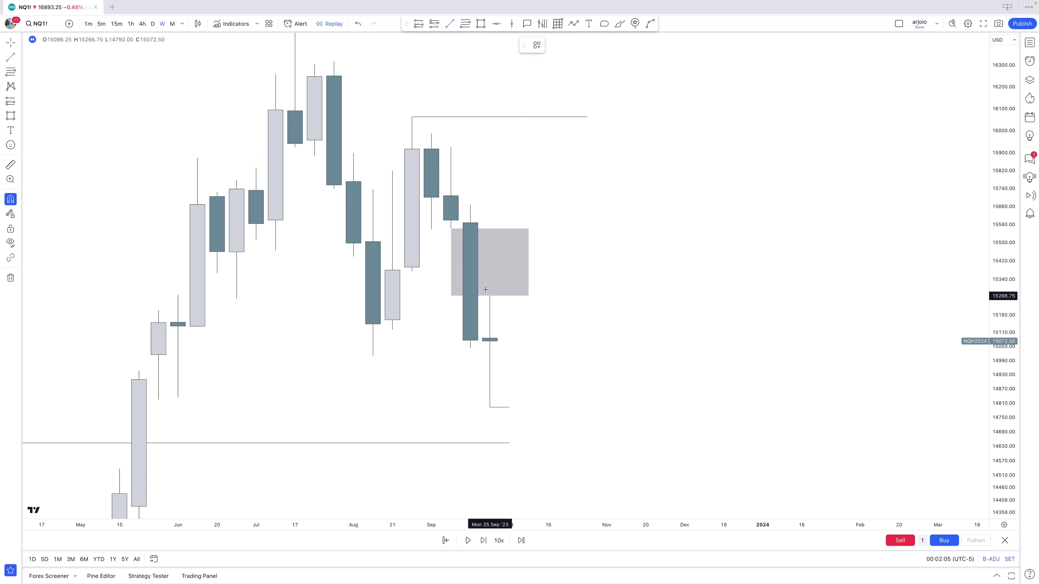
left_click(470, 348)
left_click(528, 348)
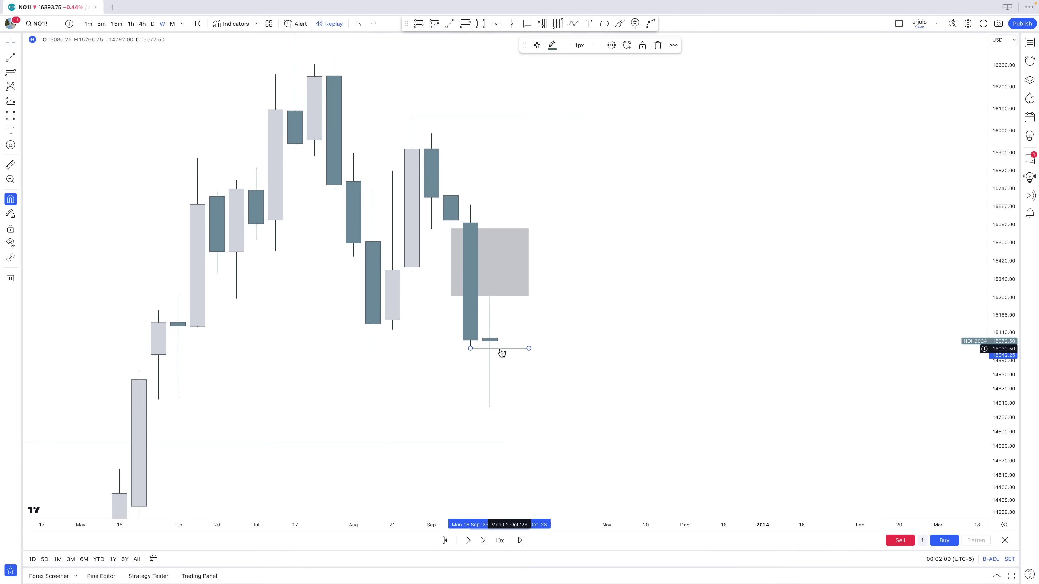
Step: Delete the 18 September low line and step the replay forward into the week of 2 October 2023
key("Delete")
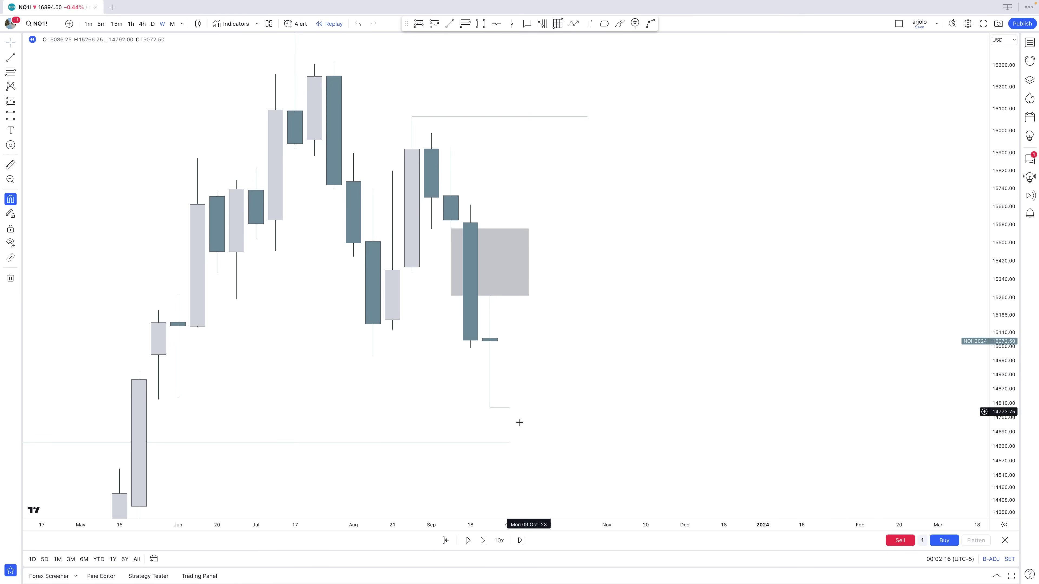
left_click(486, 541)
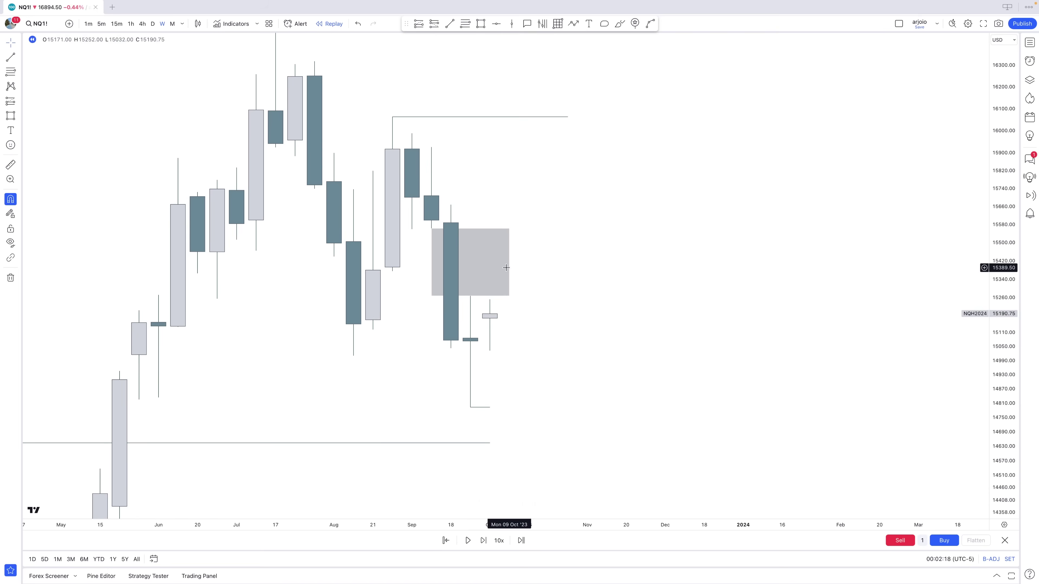
Step: Shorten the gap rectangle to end at 2 October and advance the replay into the week of 9 October 2023
left_click_drag(508, 262, 492, 268)
left_click(501, 276)
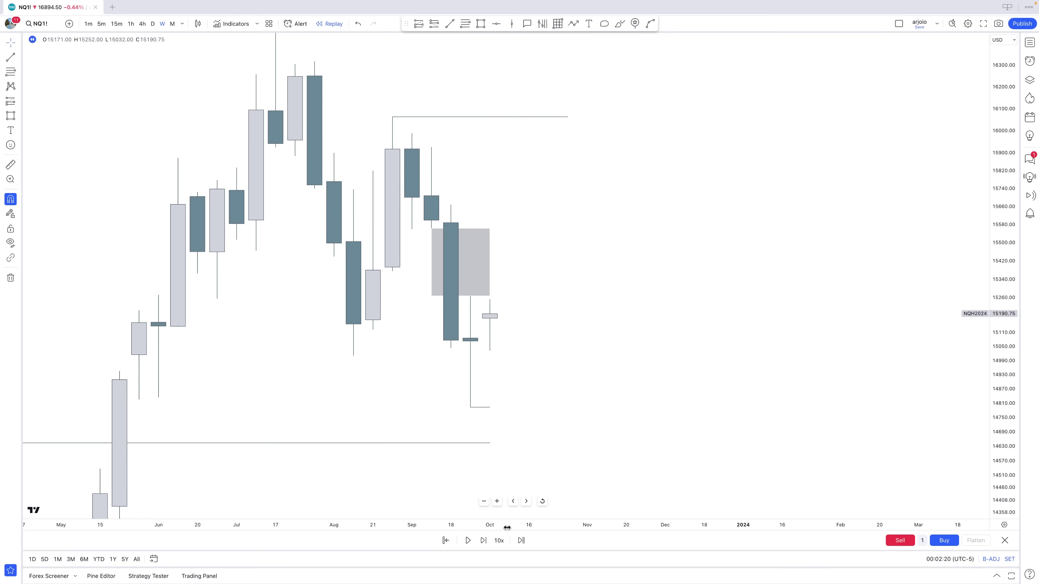
left_click(483, 539)
left_click(483, 539)
left_click(484, 539)
left_click(483, 539)
left_click(483, 539)
left_click(483, 539)
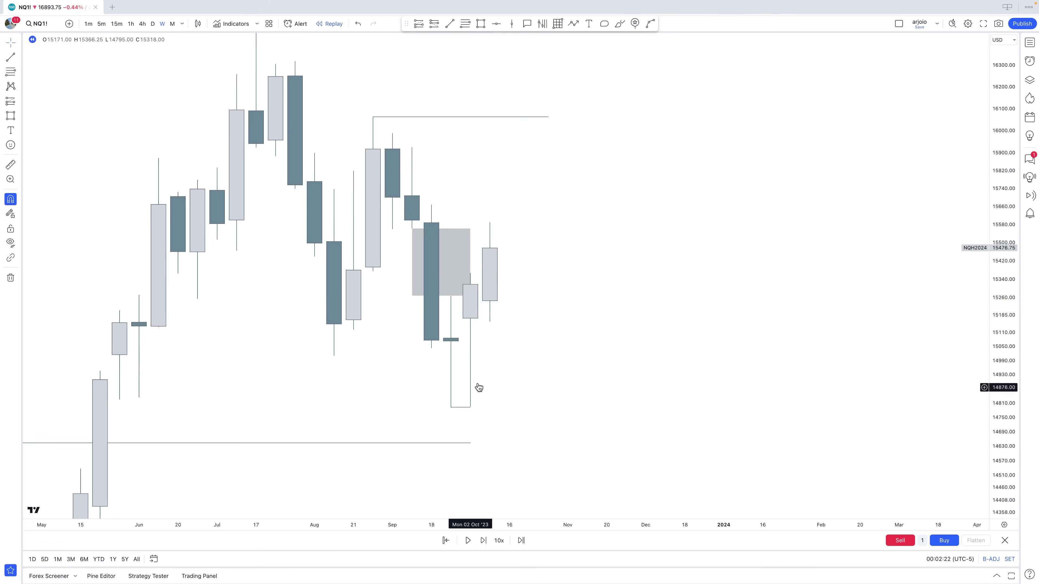
Step: Shorten the gap rectangle to end at 25 September and restart the replay from 9 October 2023
left_click(467, 273)
left_click_drag(470, 264, 457, 267)
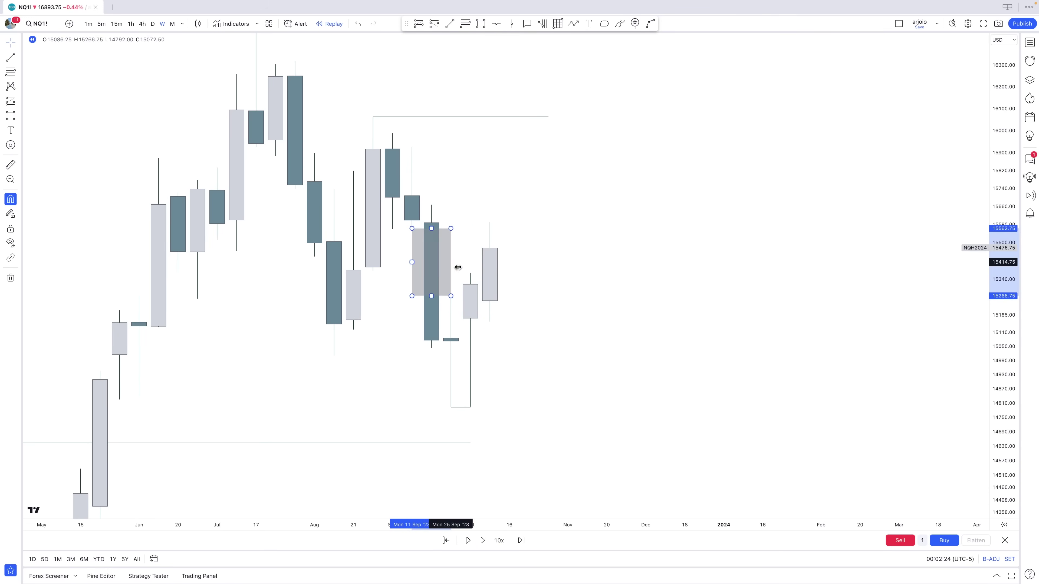
left_click_drag(604, 332, 762, 337)
left_click_drag(990, 486, 986, 432)
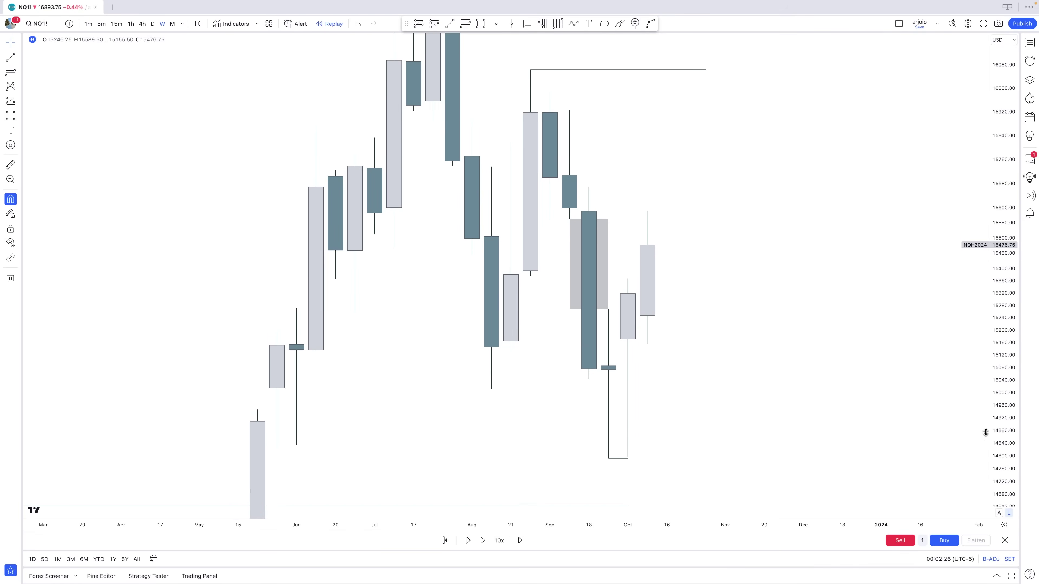
left_click_drag(812, 414, 659, 374)
left_click(447, 541)
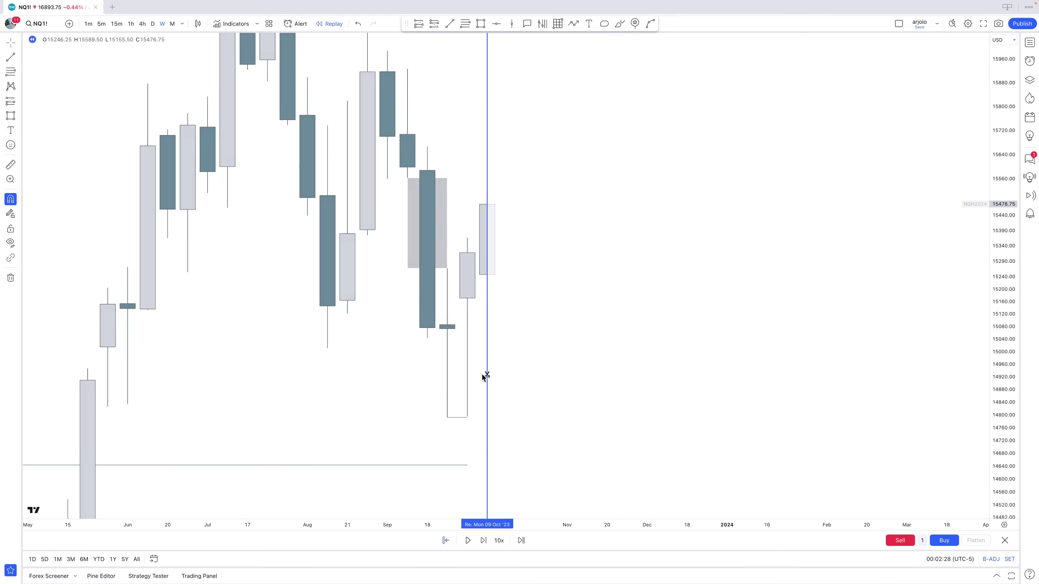
left_click(484, 376)
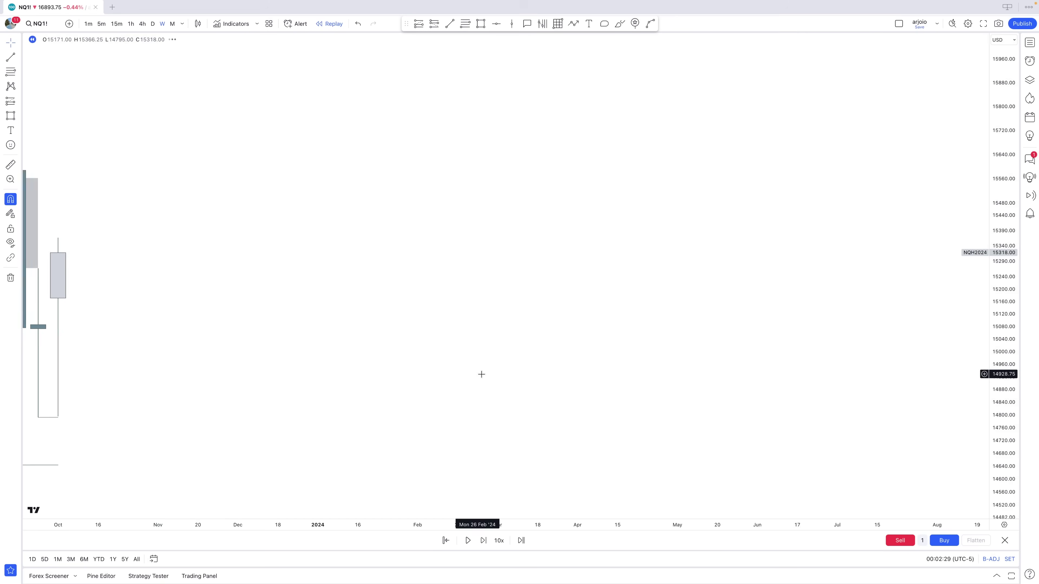
Step: Mark the high of the 2 October candle at 15366.25 with a horizontal trend line to 9 October 2023
left_click(450, 24)
left_click(523, 260)
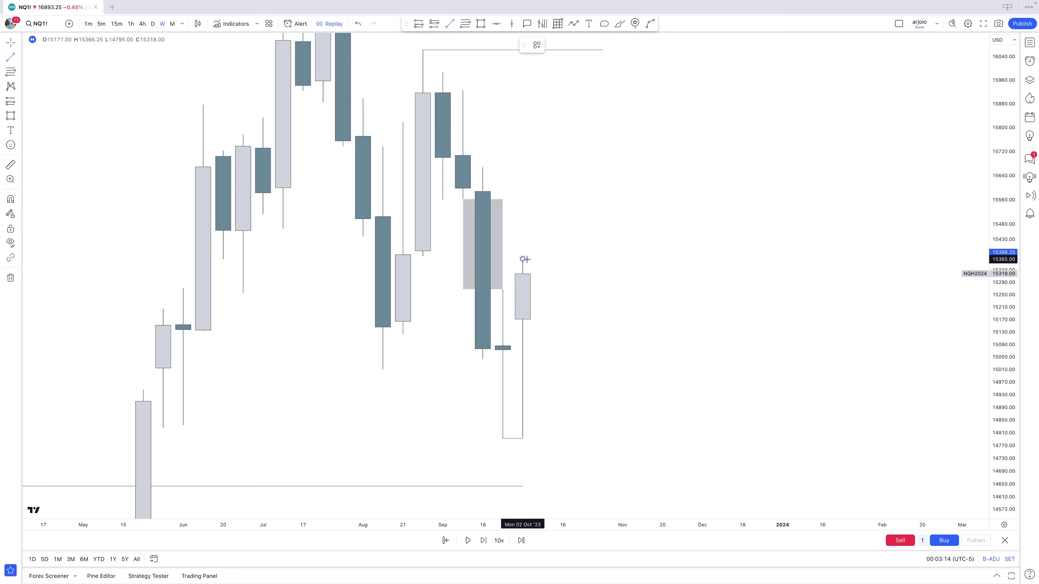
left_click(544, 260, "super")
left_click(547, 274)
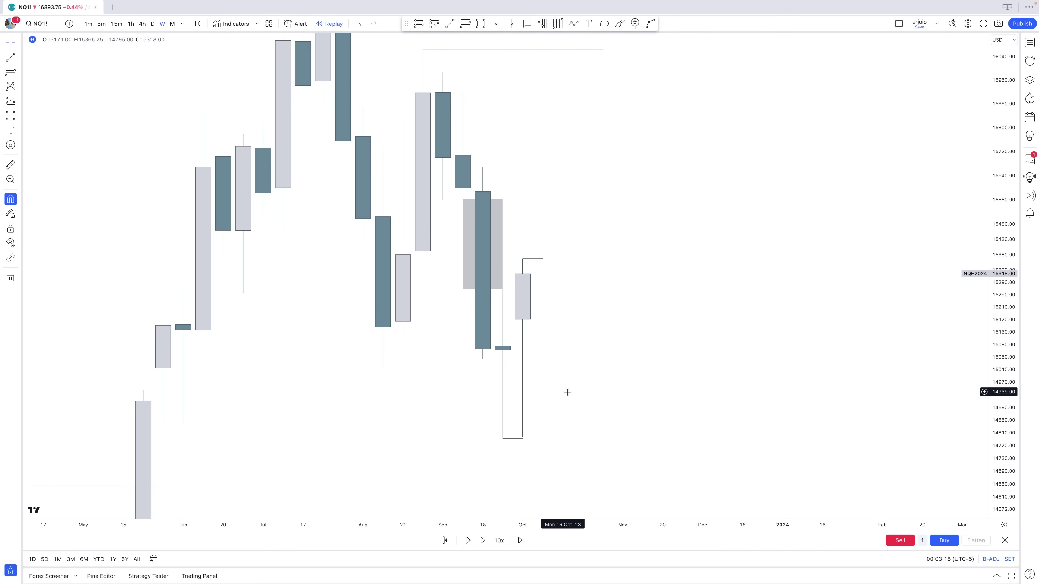
scroll(567, 392, "up", 1)
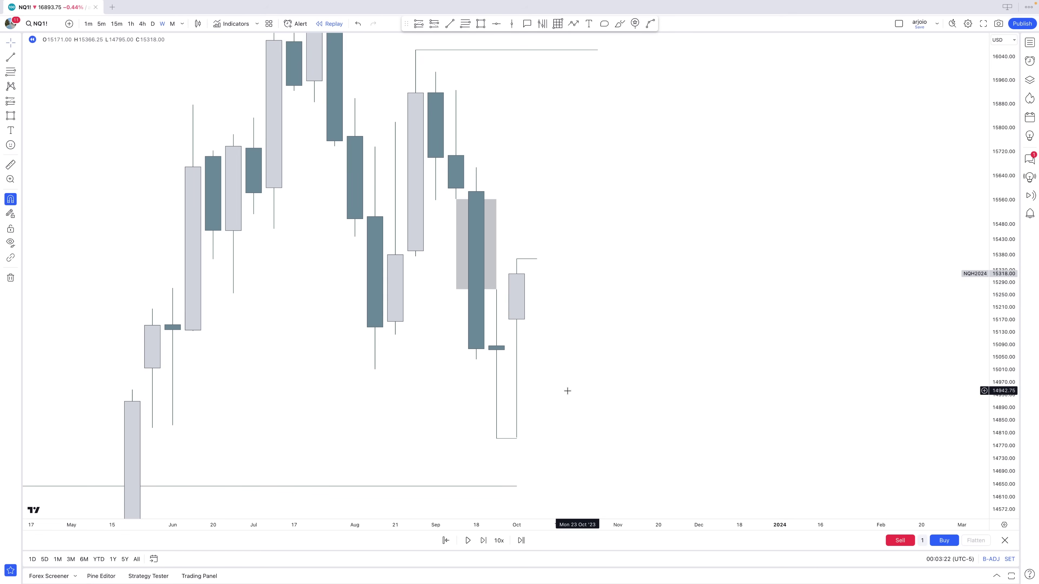
left_click_drag(577, 389, 595, 388)
scroll(595, 386, "up", 1)
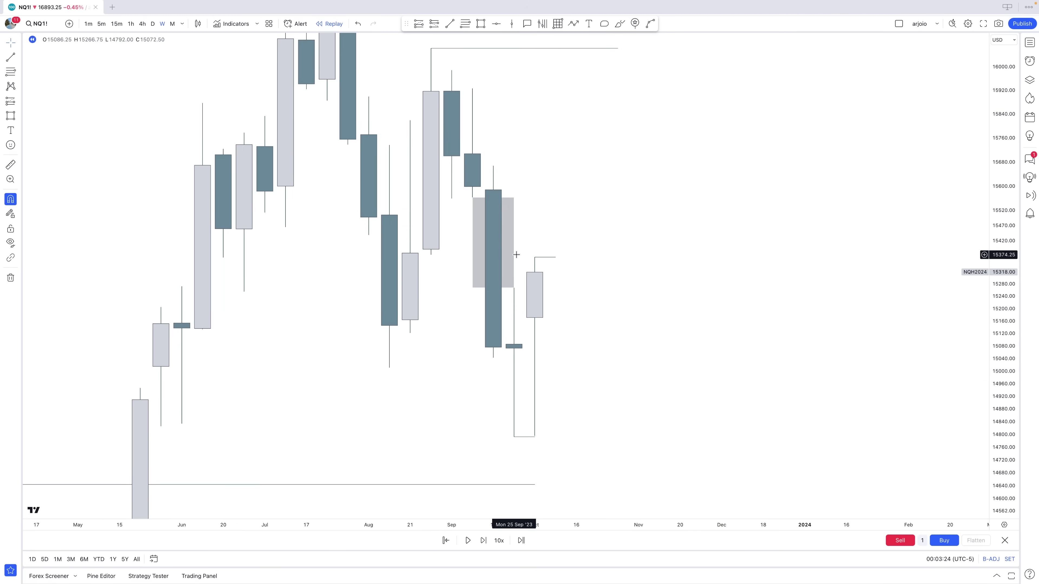
mouse_move(515, 243)
left_click_drag(515, 244, 524, 244)
left_click(545, 241)
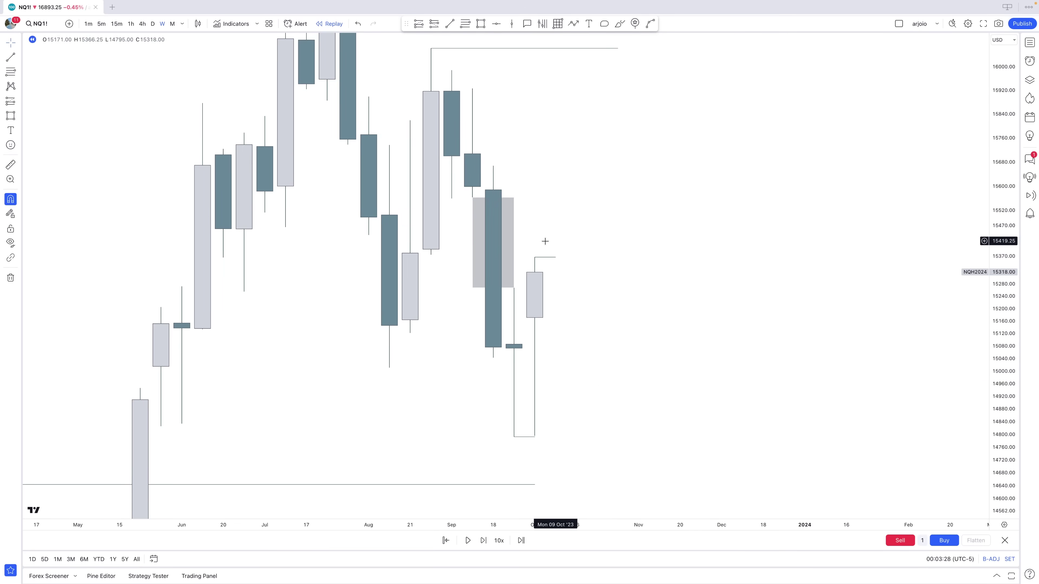
scroll(545, 270, "up", 1)
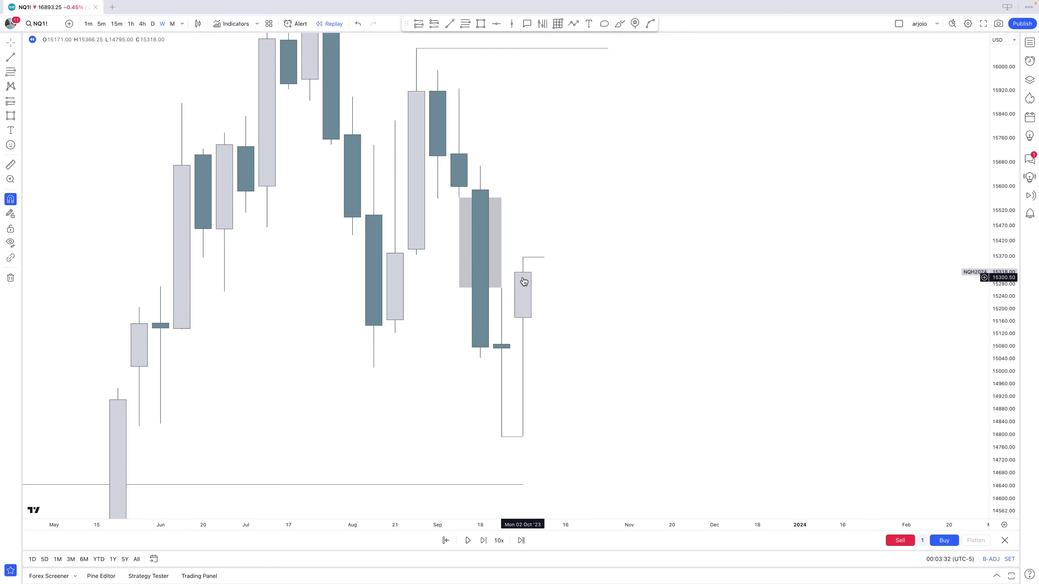
left_click_drag(1002, 449, 1001, 399)
left_click_drag(638, 352, 633, 328)
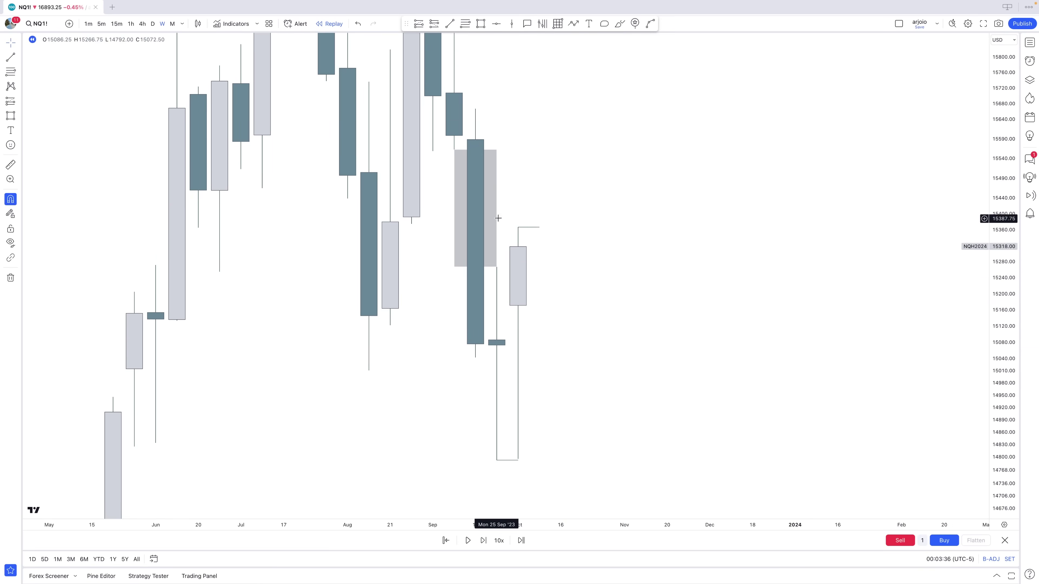
left_click_drag(496, 208, 518, 210)
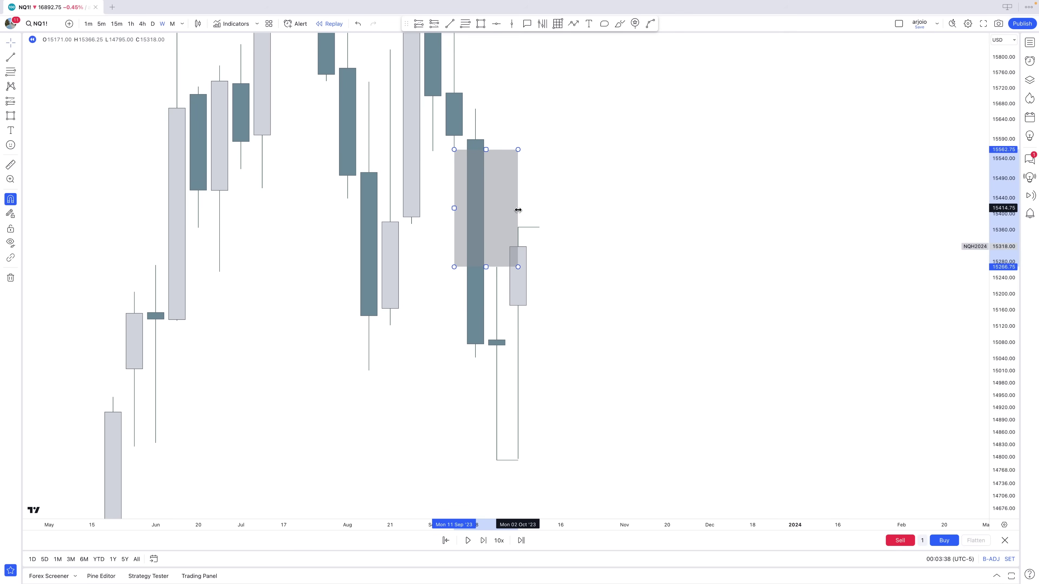
left_click_drag(513, 209, 503, 210)
left_click(529, 211)
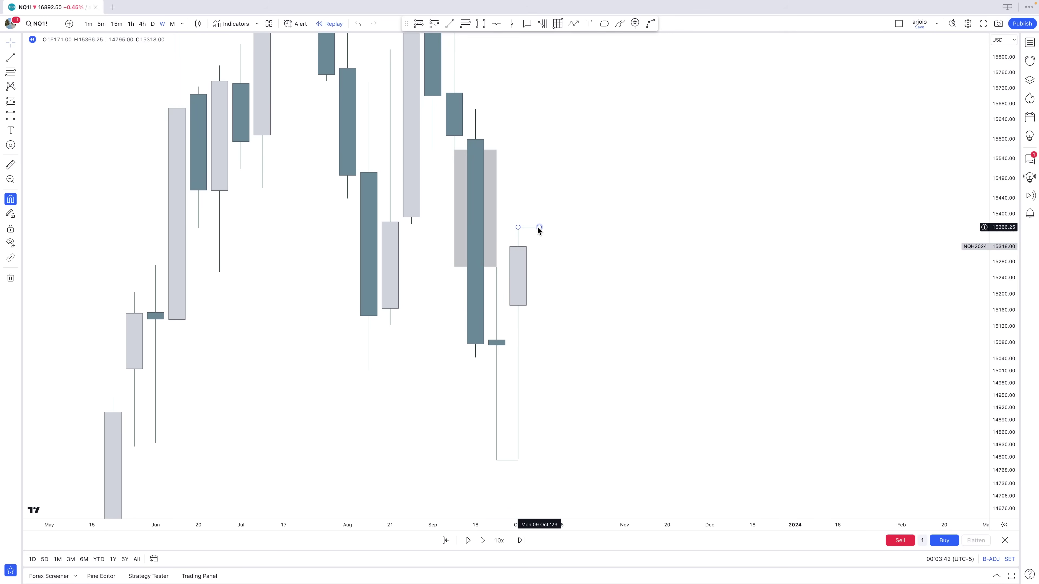
left_click_drag(538, 228, 551, 228)
left_click(565, 246)
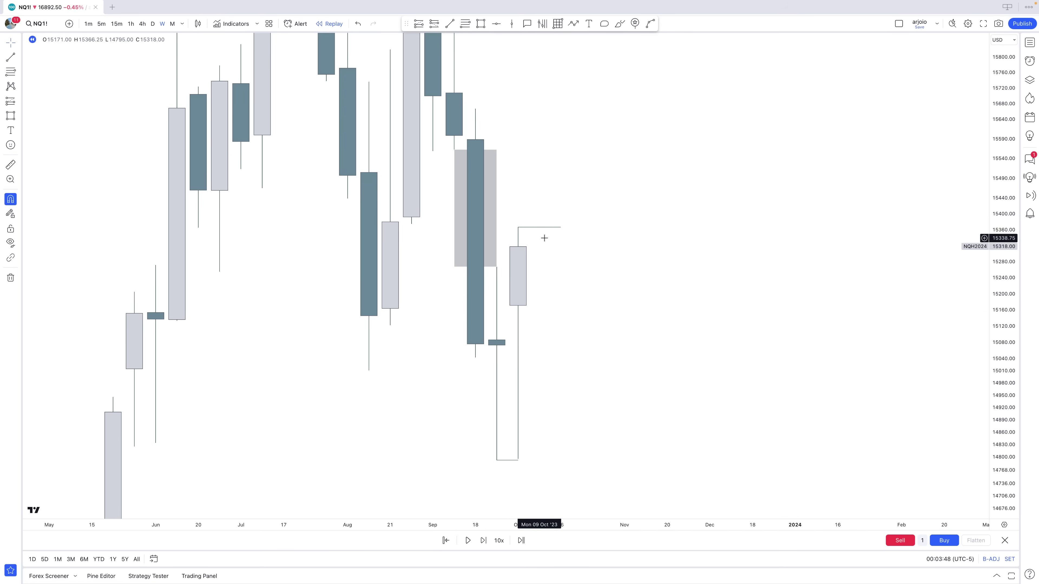
left_click_drag(559, 228, 547, 229)
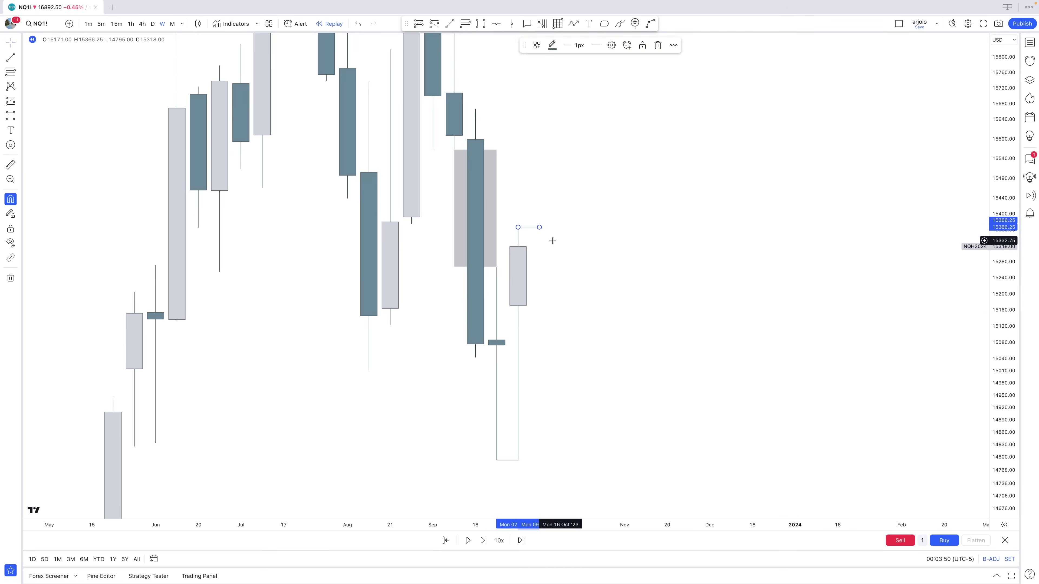
left_click(552, 240)
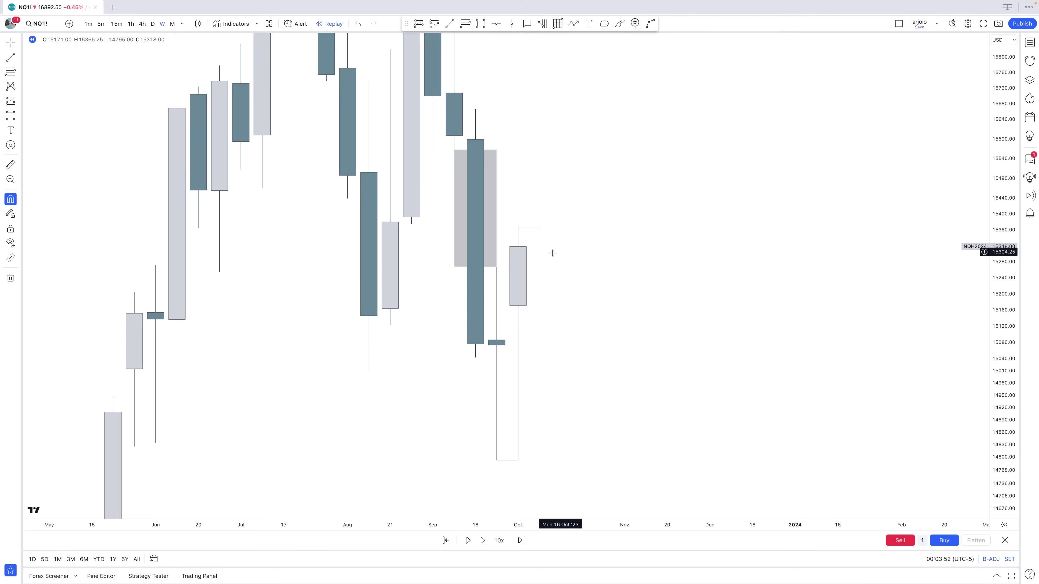
Step: Extend the low line of the 25 September candle to 9 October 2023
left_click_drag(566, 387, 534, 295)
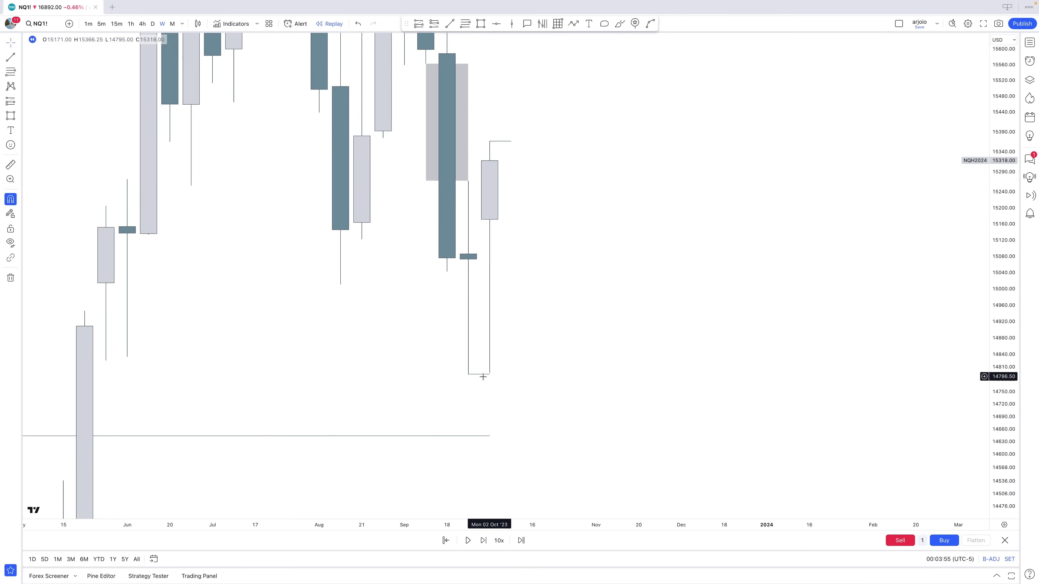
left_click_drag(489, 375, 512, 375)
left_click(520, 383)
left_click(448, 24)
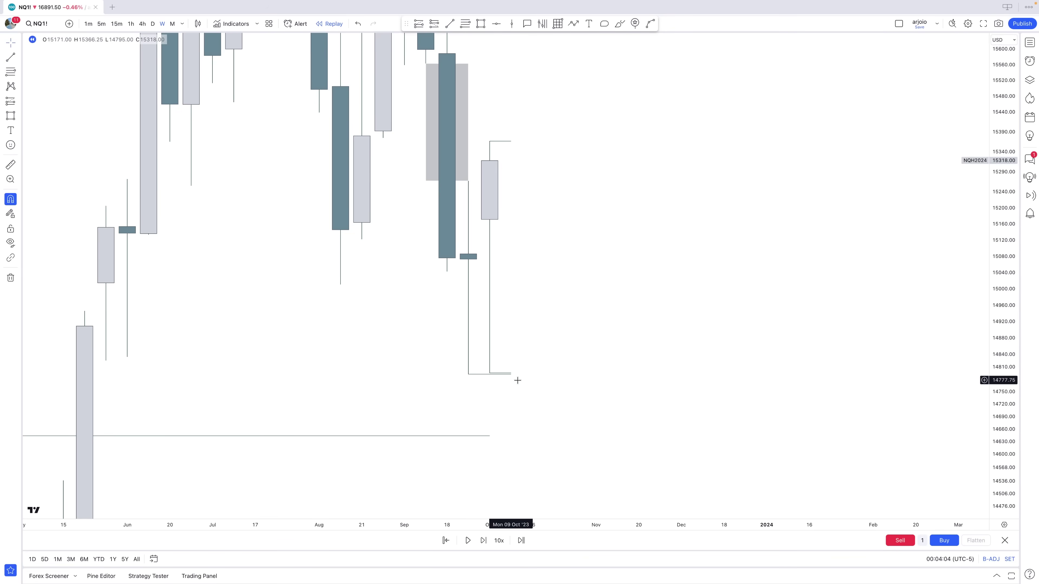
left_click(512, 374)
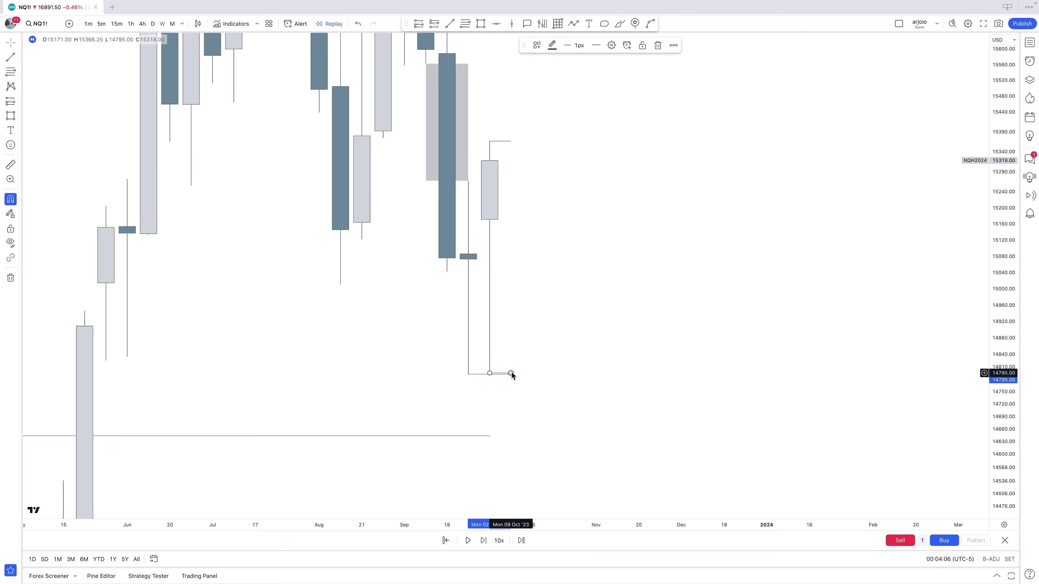
key("Delete")
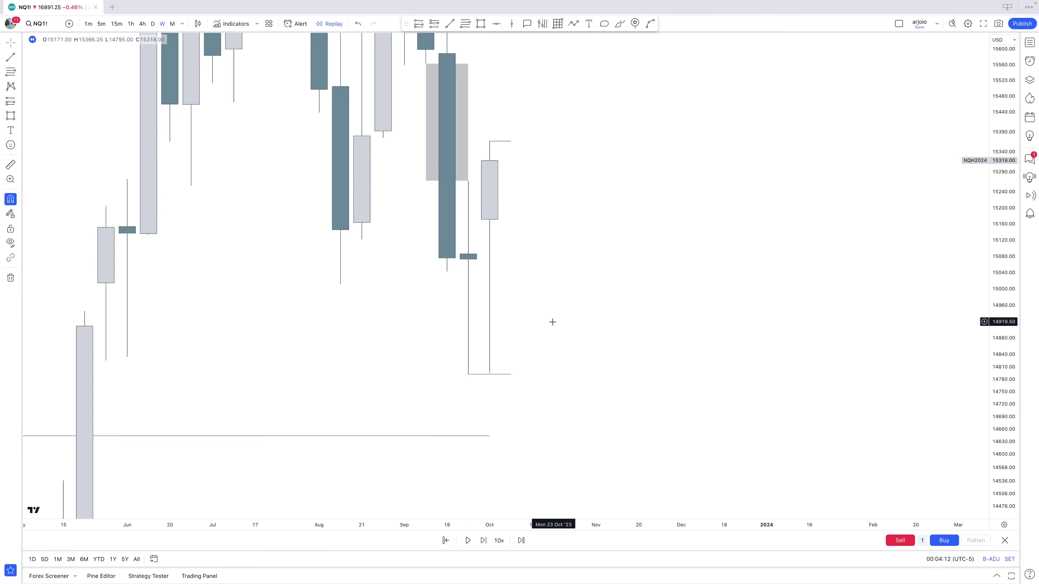
Step: Advance the replay through the week of 16 October 2023
left_click_drag(591, 262, 579, 332)
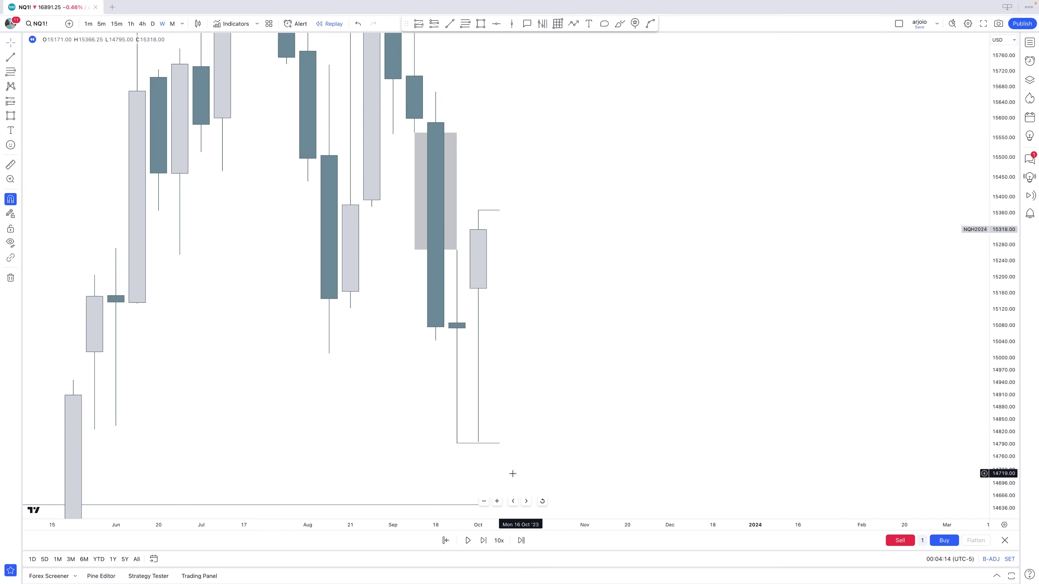
left_click(480, 541)
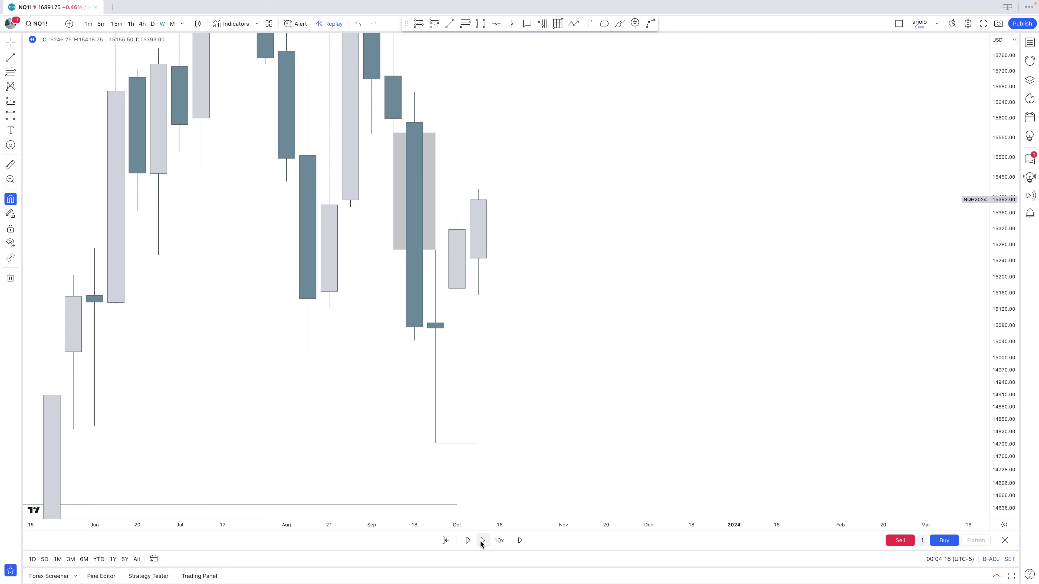
left_click(480, 541)
left_click(480, 541)
left_click(481, 542)
left_click(481, 541)
left_click(480, 541)
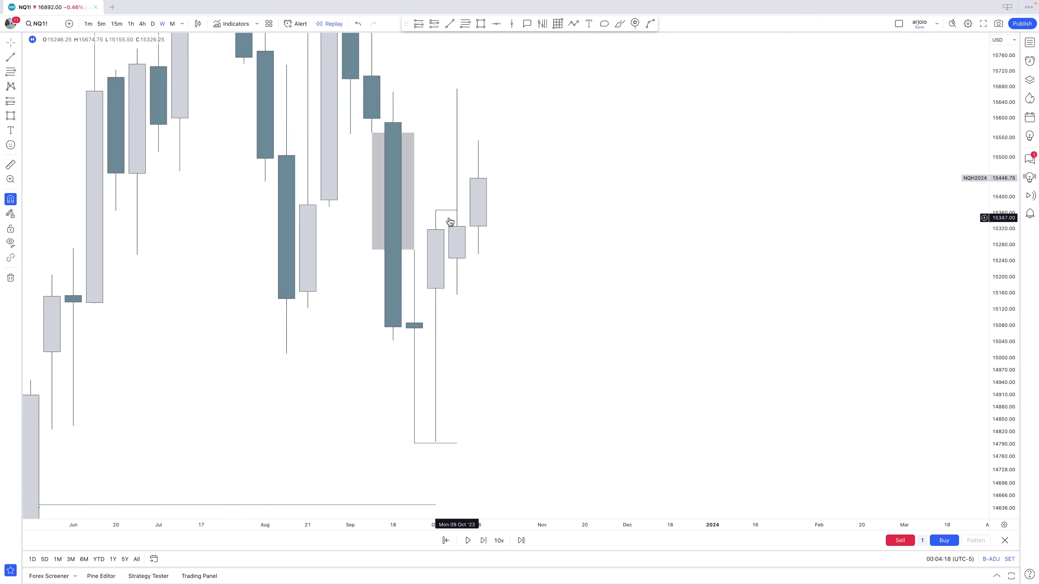
left_click_drag(496, 340, 552, 419)
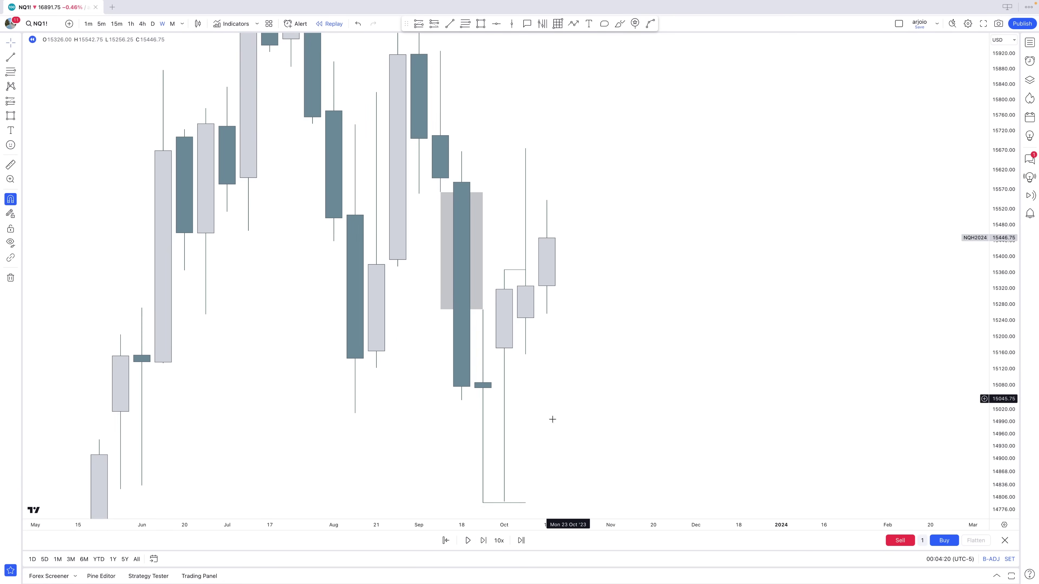
left_click(487, 540)
left_click(487, 540)
left_click(487, 540)
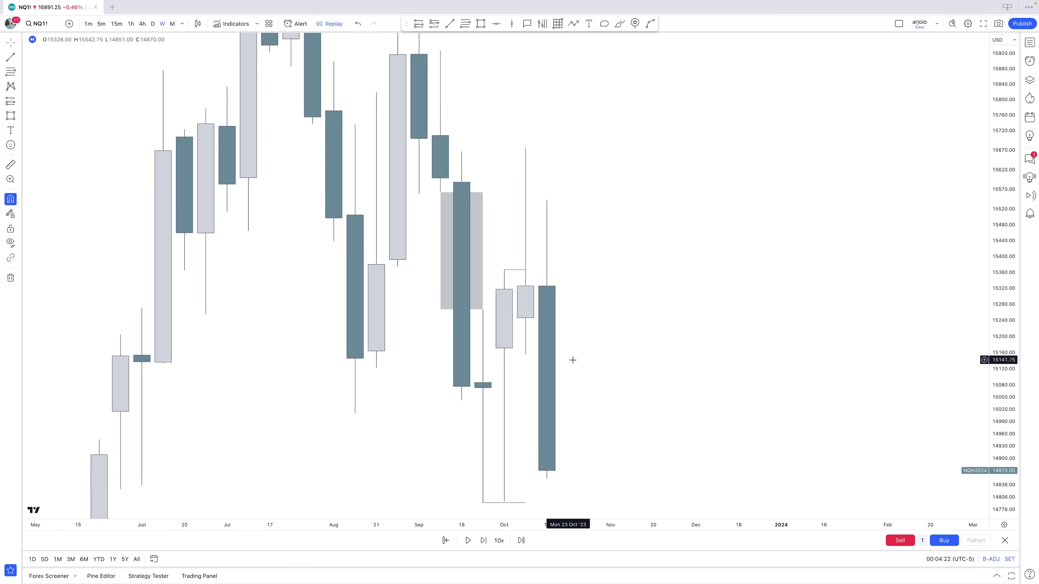
left_click_drag(573, 360, 514, 350)
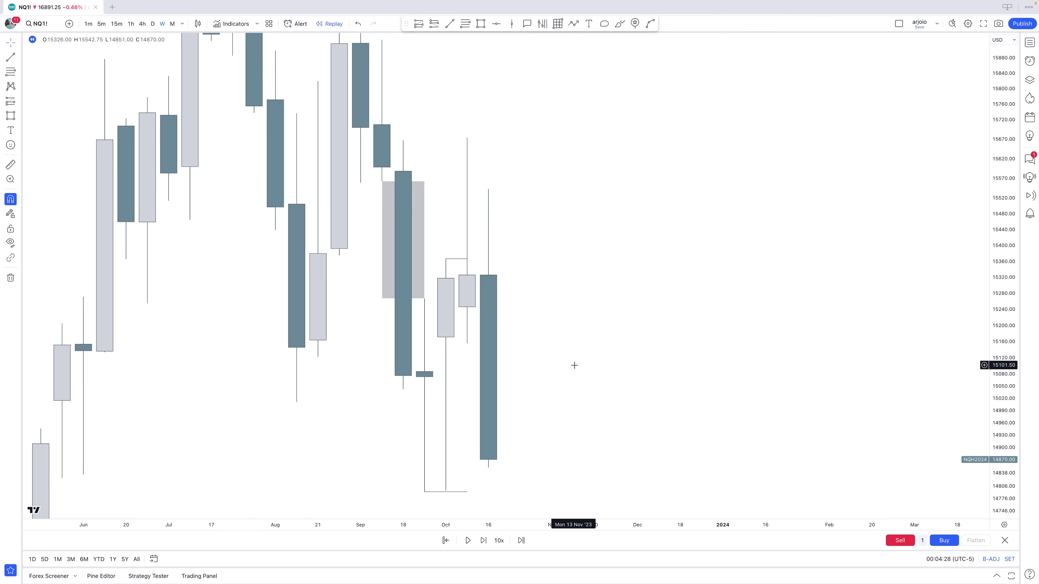
left_click(407, 293)
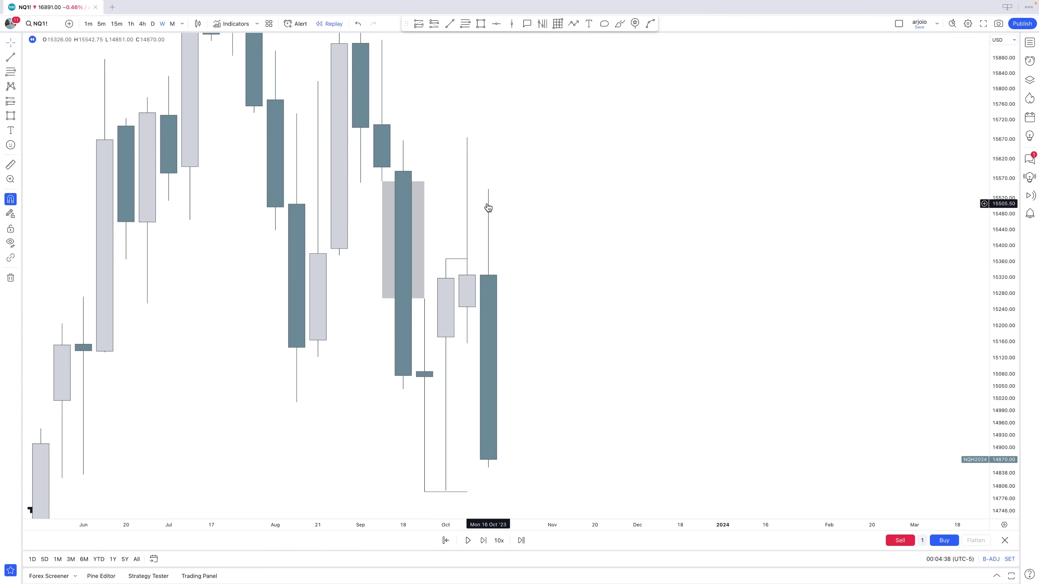
Step: Extend the low line of the 25 September candle to 23 October 2023
left_click_drag(553, 455, 556, 395)
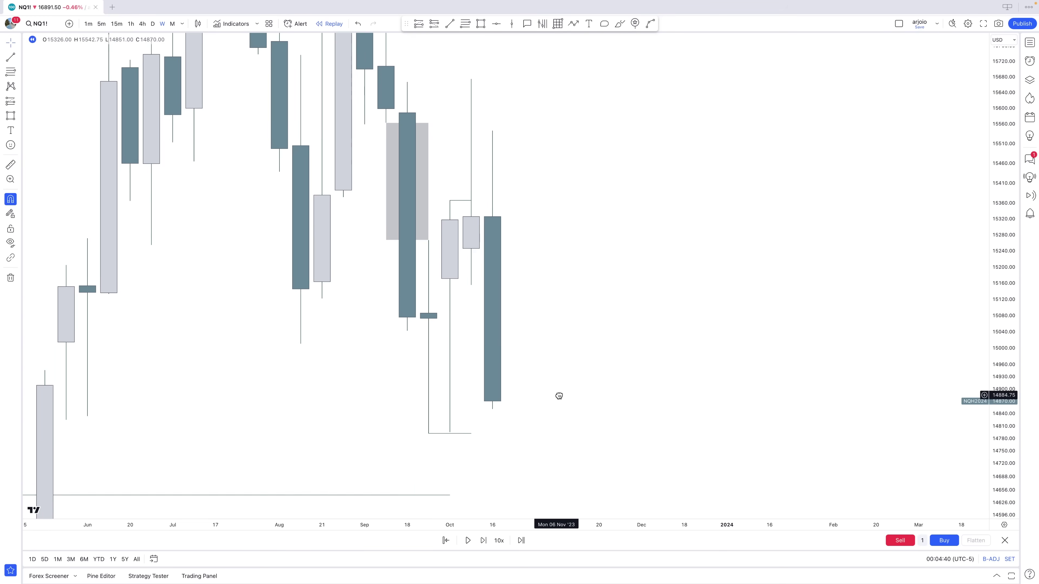
left_click_drag(471, 433, 511, 431)
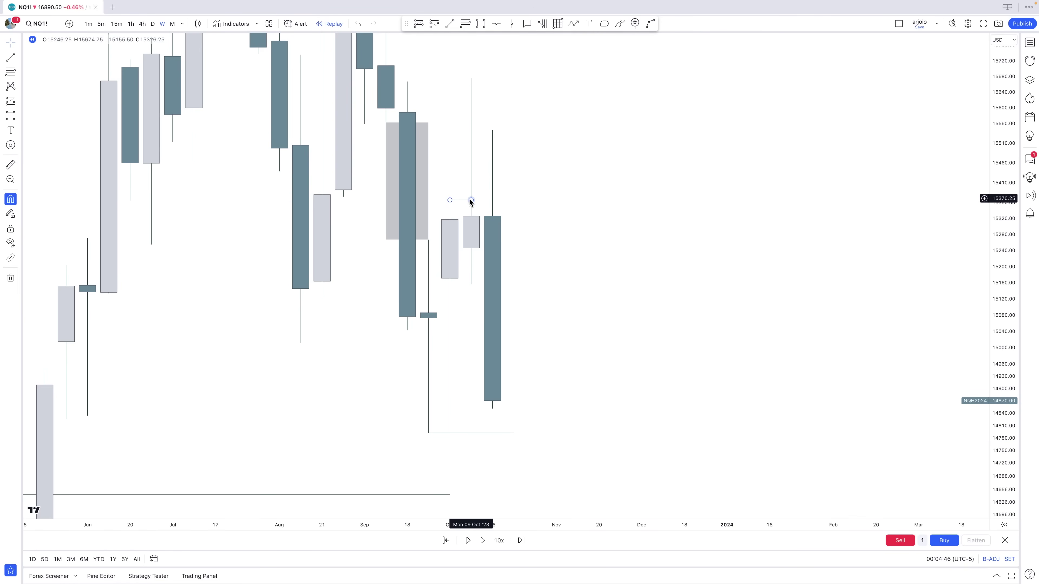
left_click_drag(513, 433, 496, 434)
left_click(522, 442)
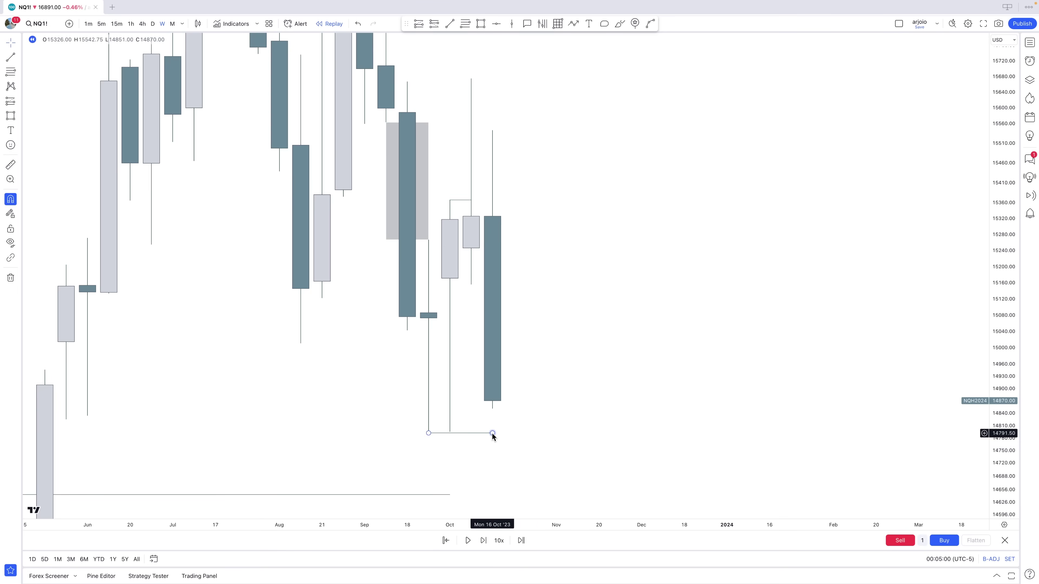
left_click_drag(492, 433, 471, 416)
left_click(527, 436)
Step: Extend the long horizontal line below the September low to 23 October 2023
scroll(540, 401, "down", 3)
left_click_drag(557, 406, 516, 425)
left_click(466, 428)
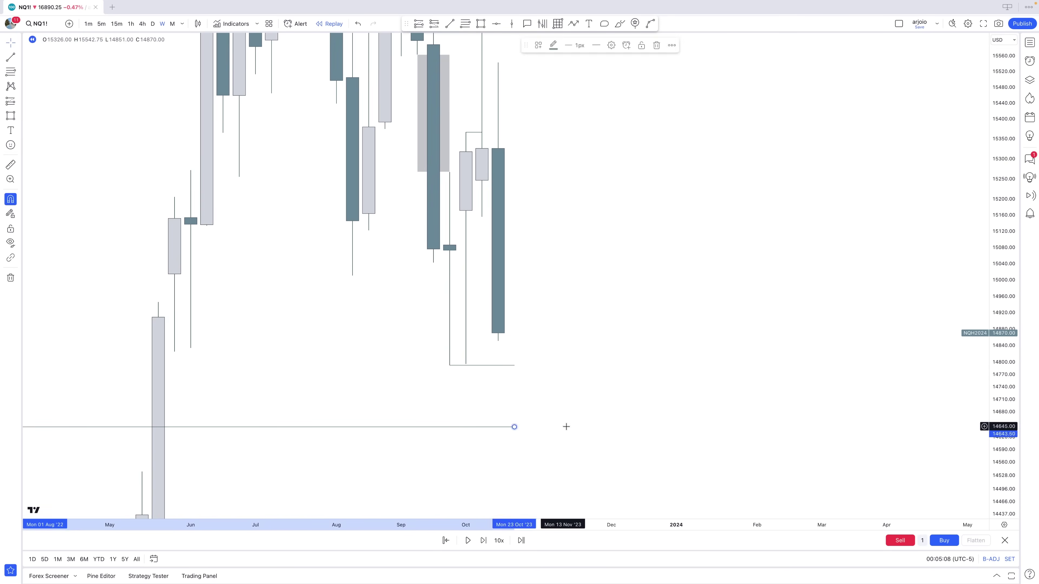
Step: Advance the replay through the week of 23 October 2023 and shorten the long horizontal line and the 25 September low line to 16 October
left_click(574, 429)
left_click(484, 539)
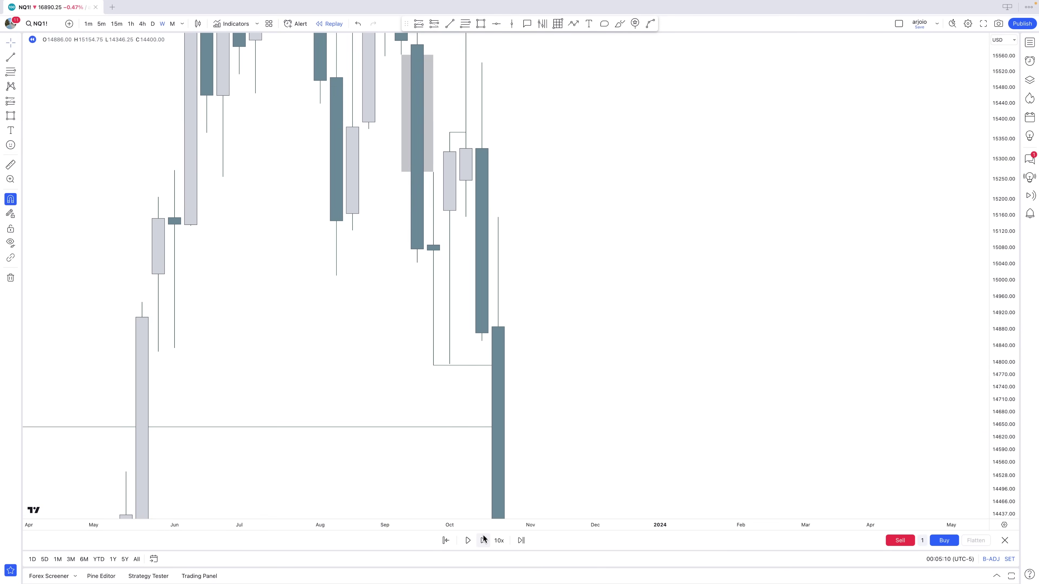
left_click(494, 427)
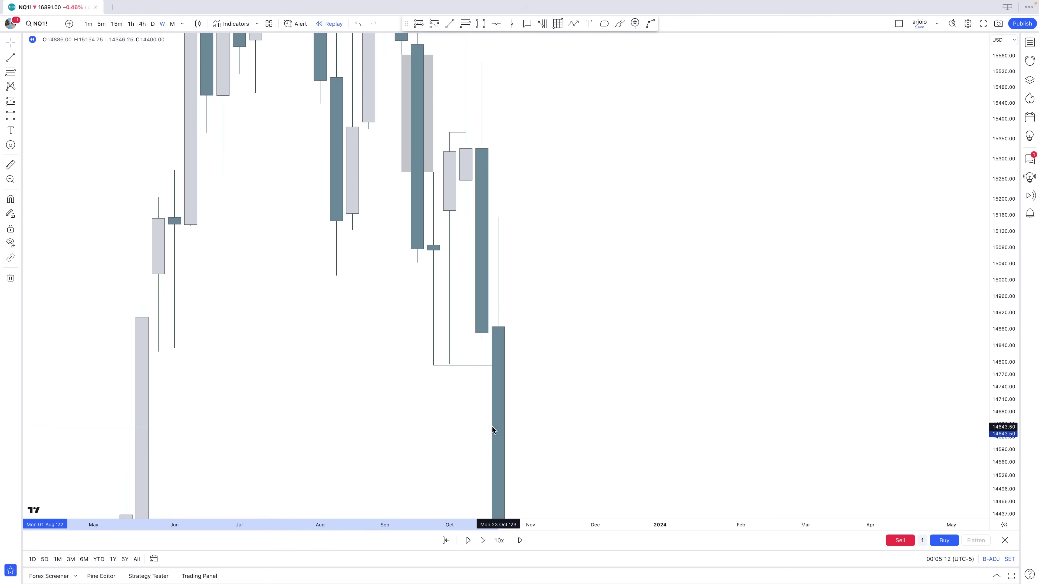
left_click(547, 441)
left_click_drag(500, 367, 486, 366)
left_click(595, 420)
Step: Advance the replay through the week of 30 October 2023
left_click_drag(1002, 201, 1000, 399)
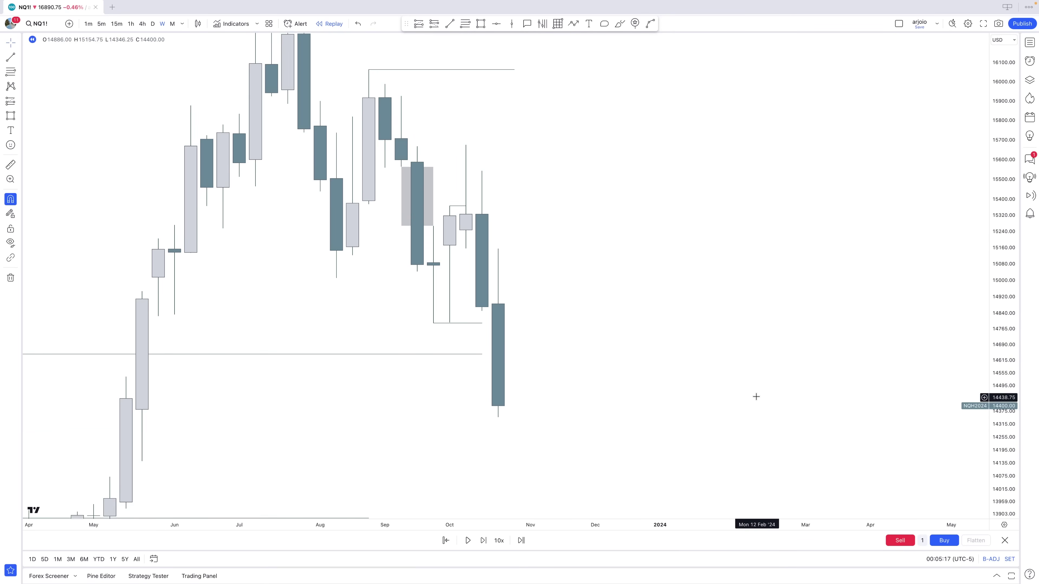
scroll(749, 396, "down", 3)
left_click_drag(720, 390, 597, 381)
left_click(483, 541)
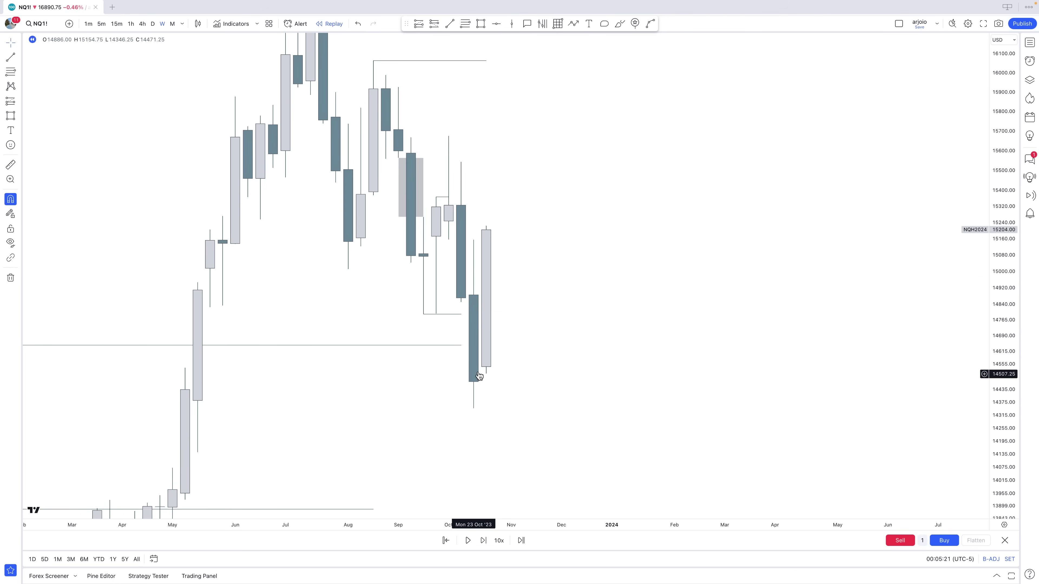
Step: Draw a horizontal trend line from the high of the 9 October 2023 candle to 6 November 2023
left_click_drag(549, 326, 658, 360)
scroll(659, 360, "up", 3)
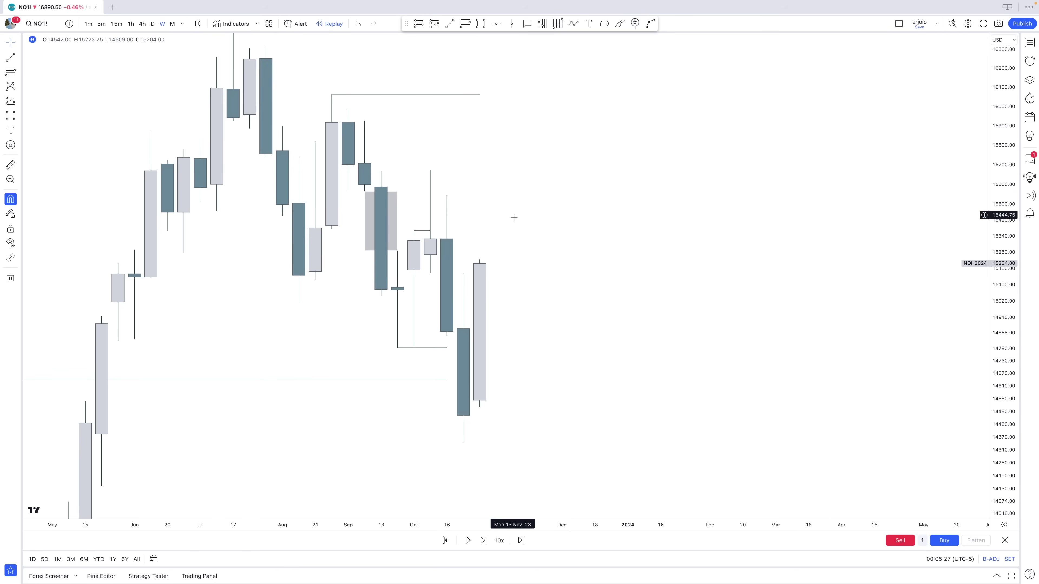
left_click_drag(513, 218, 482, 254)
left_click(451, 24)
left_click_drag(399, 206, 465, 206)
left_click(450, 23)
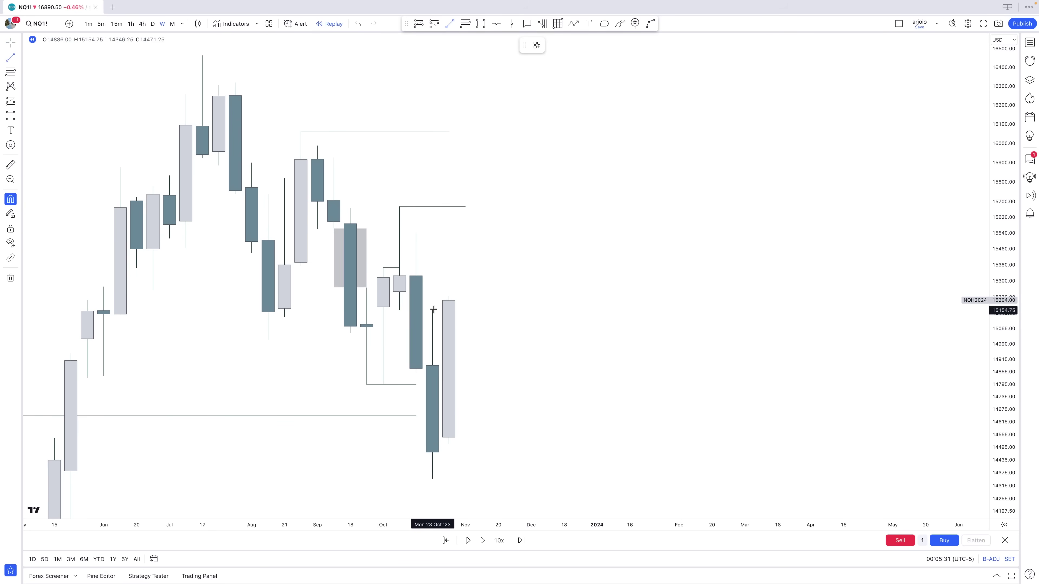
left_click(432, 311)
left_click(448, 311)
left_click(470, 322)
left_click(436, 311)
key("Delete")
Step: Advance the replay through the week of 13 November 2023
left_click(484, 537)
left_click(483, 537)
left_click(483, 537)
left_click(483, 537)
left_click(484, 537)
left_click(484, 537)
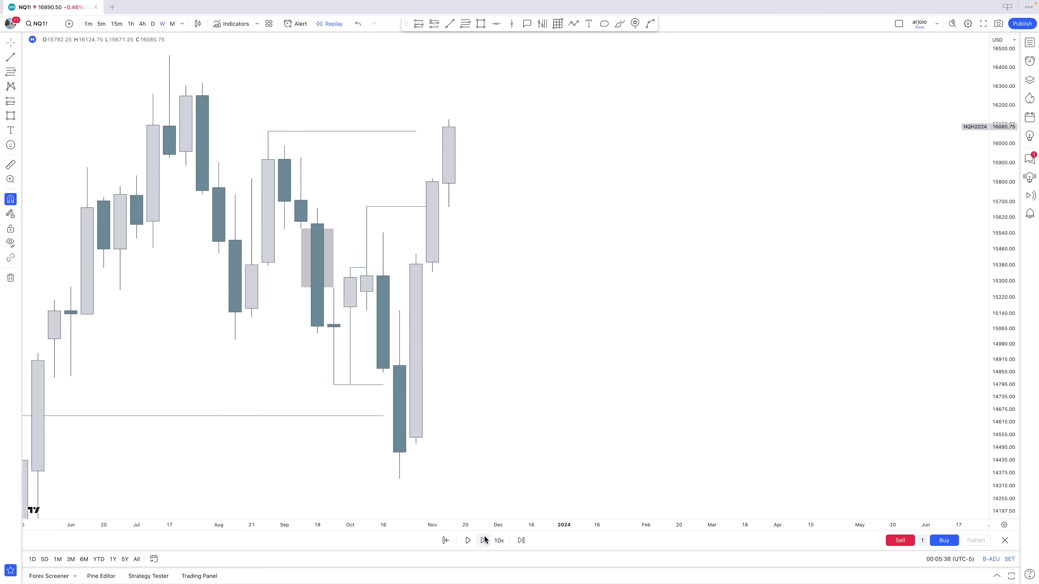
left_click(484, 537)
left_click(485, 537)
Step: Draw a horizontal trend line from the high of the 17 July 2023 candle to 13 November 2023
left_click_drag(415, 157, 418, 280)
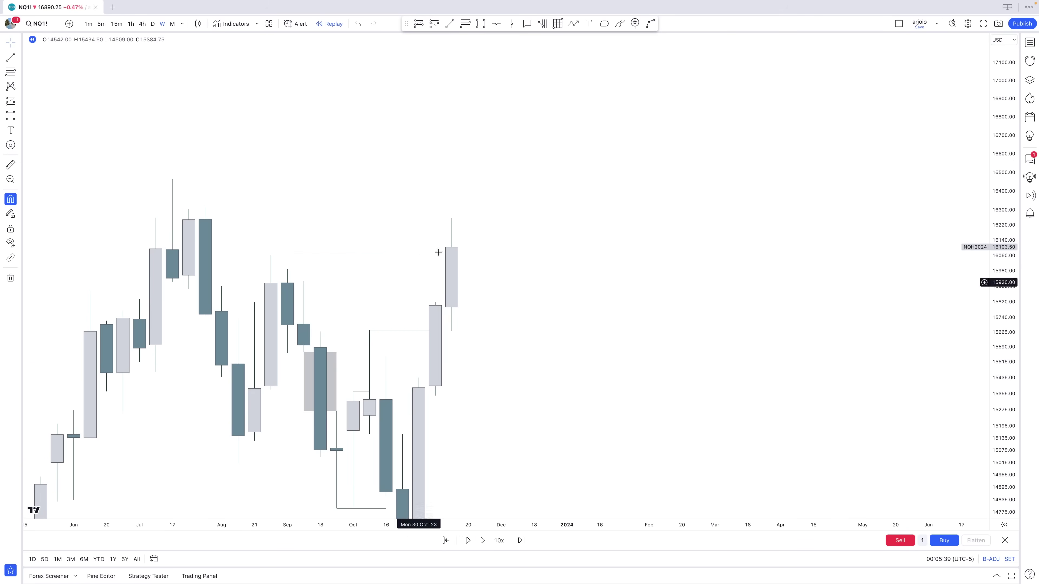
left_click(448, 25)
left_click(171, 180)
left_click(453, 196, "shift")
left_click(481, 274)
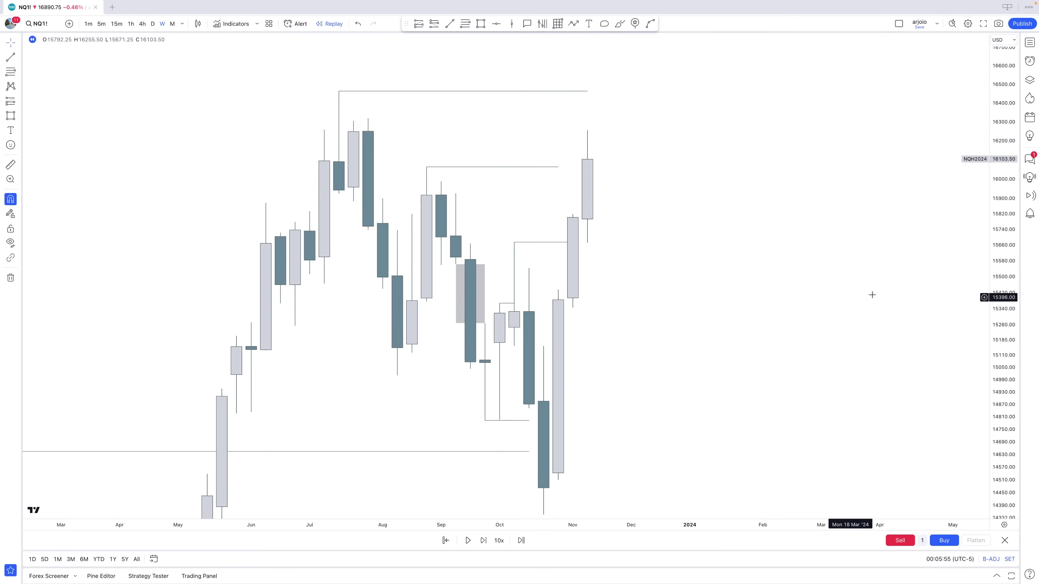
left_click_drag(1009, 233, 1003, 357)
scroll(765, 364, "down", 1)
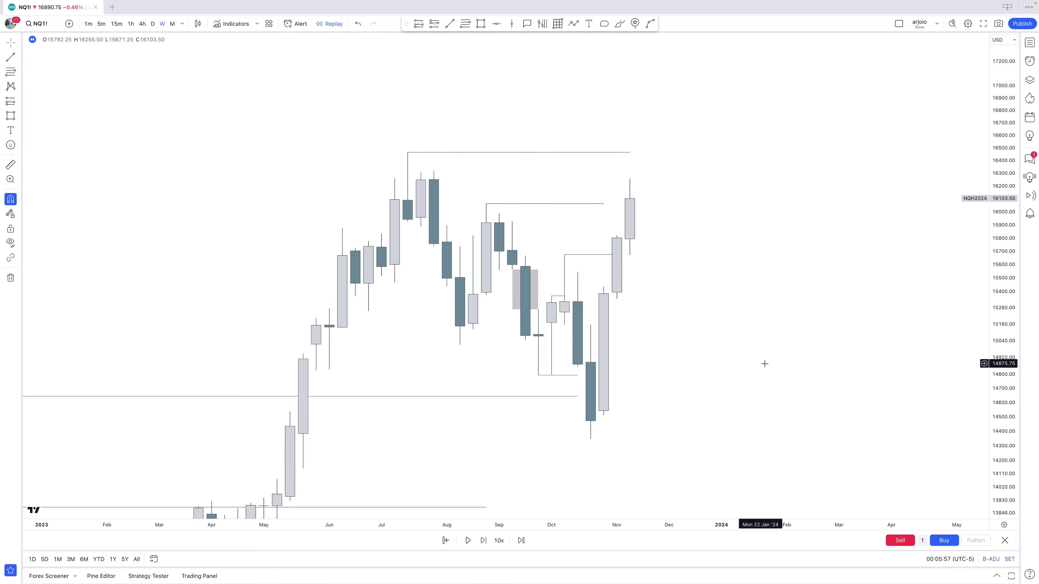
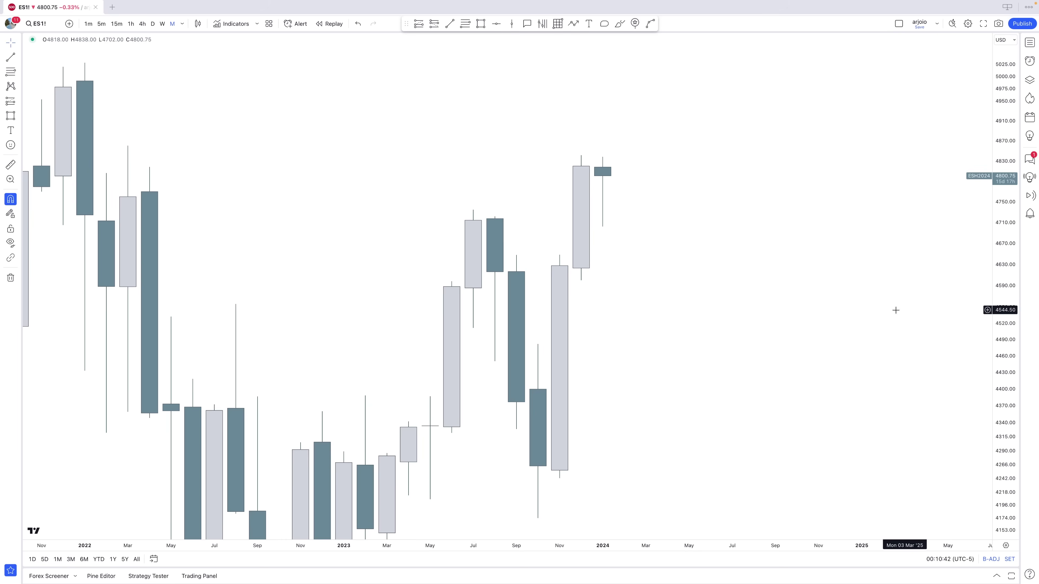
Step: Mark the gap between the November 2023 high and January 2024 low on the monthly ES1! chart with a rectangle extending to February 2024
scroll(665, 285, "up", 1)
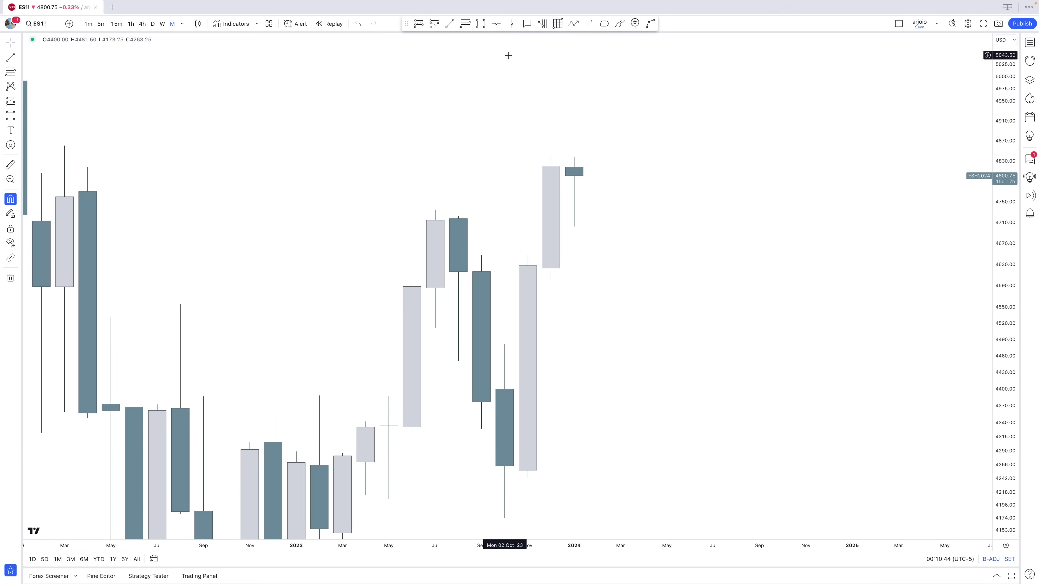
left_click(481, 24)
left_click(529, 258)
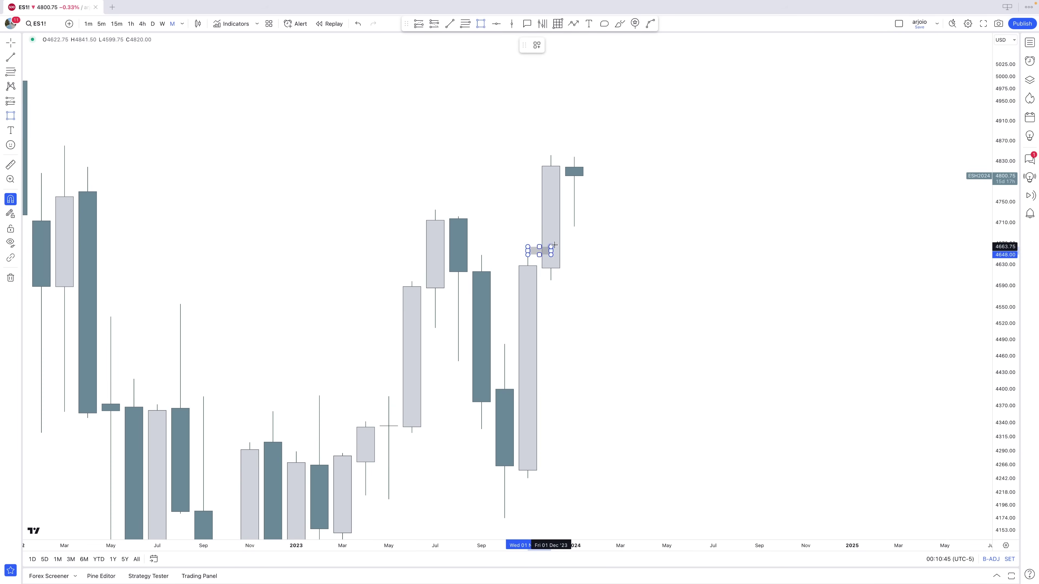
left_click(581, 234)
left_click_drag(575, 240, 592, 243)
left_click(615, 246)
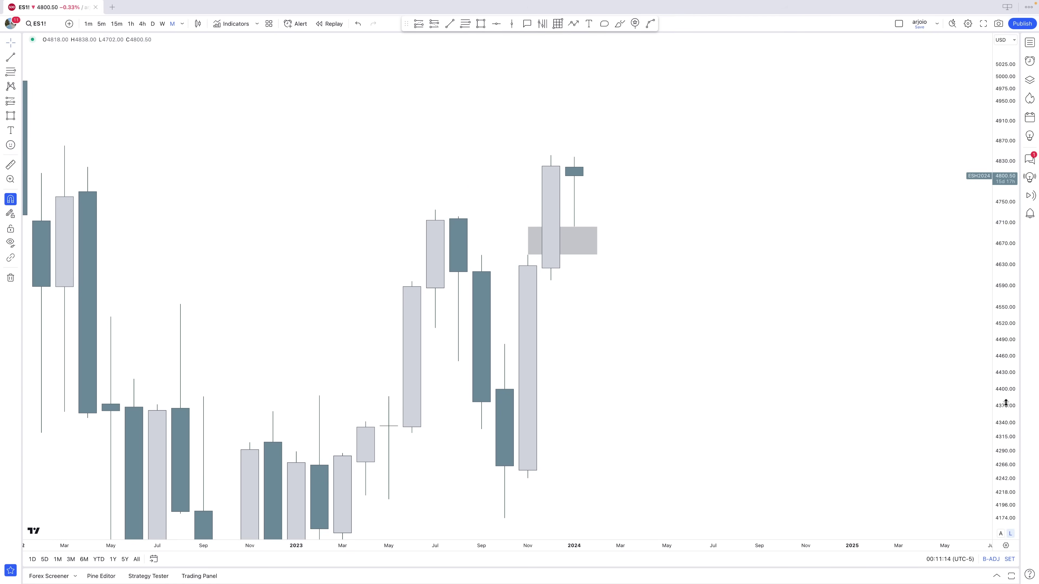
Step: Examine the January 2024 price action against the gap rectangle on the monthly, weekly and daily charts
left_click_drag(1006, 403, 1006, 293)
left_click_drag(790, 214, 860, 302)
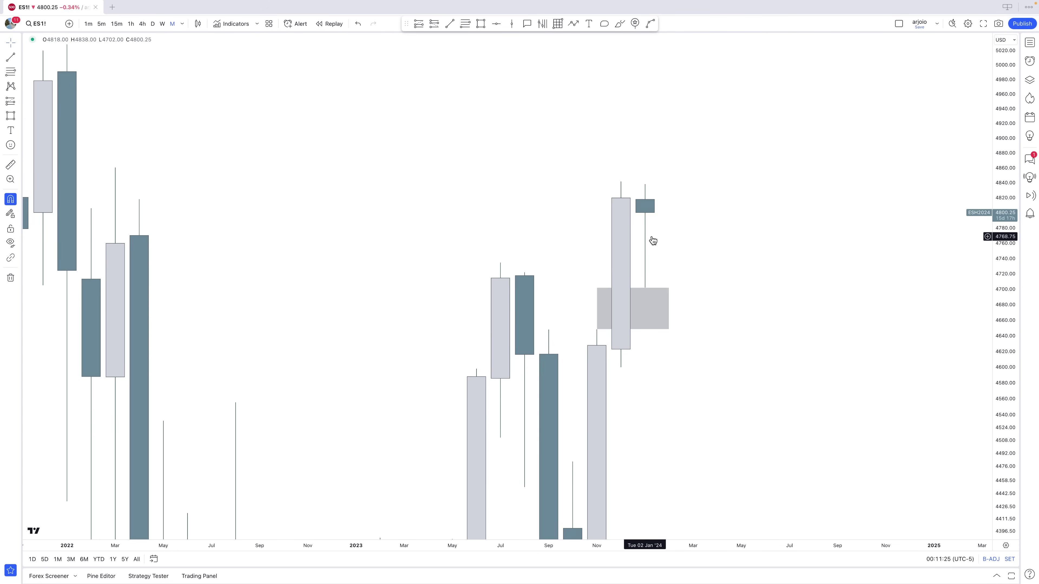
scroll(644, 231, "up", 3)
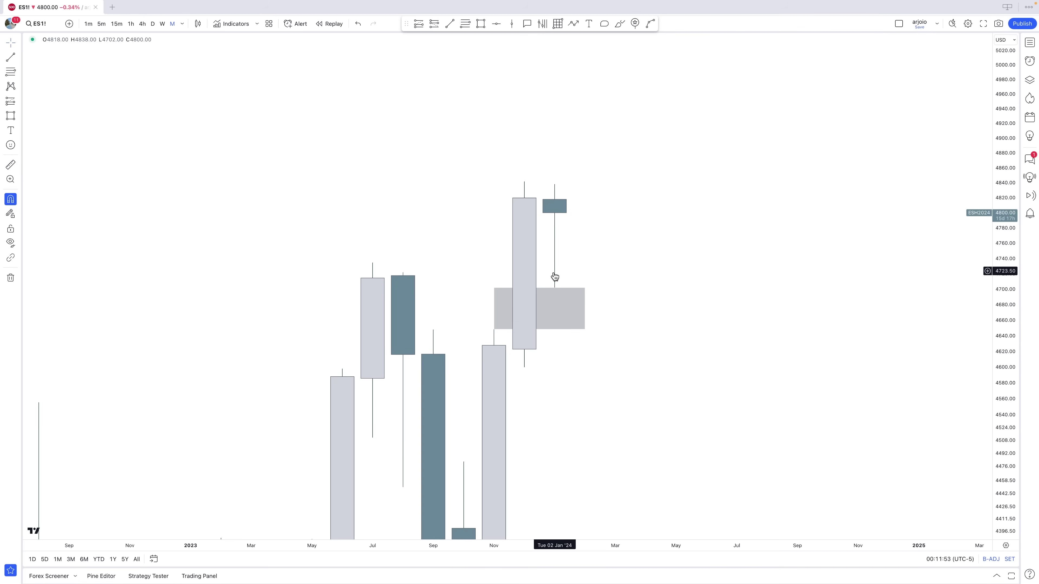
left_click_drag(470, 190, 517, 205)
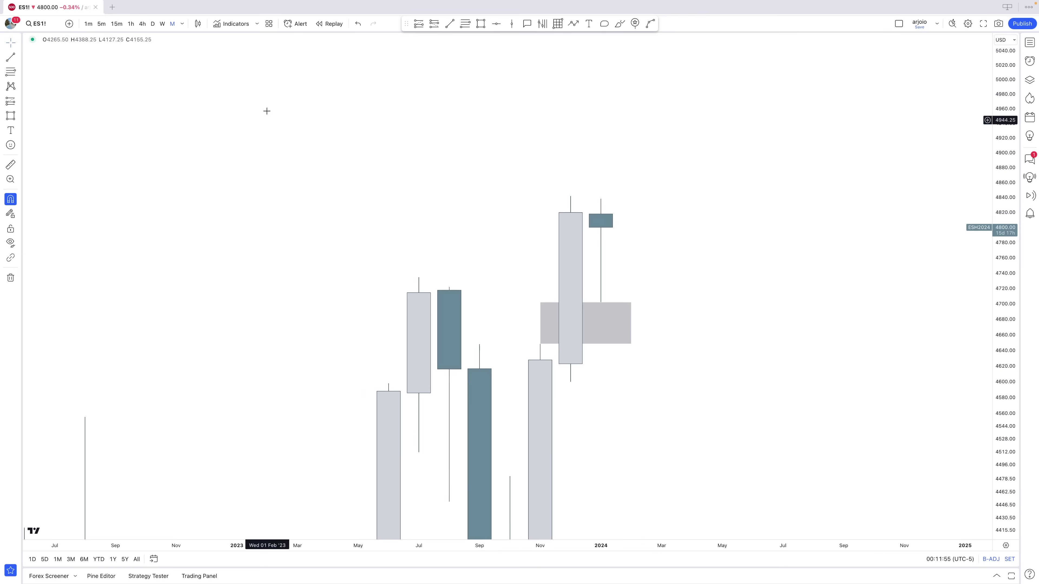
left_click(162, 24)
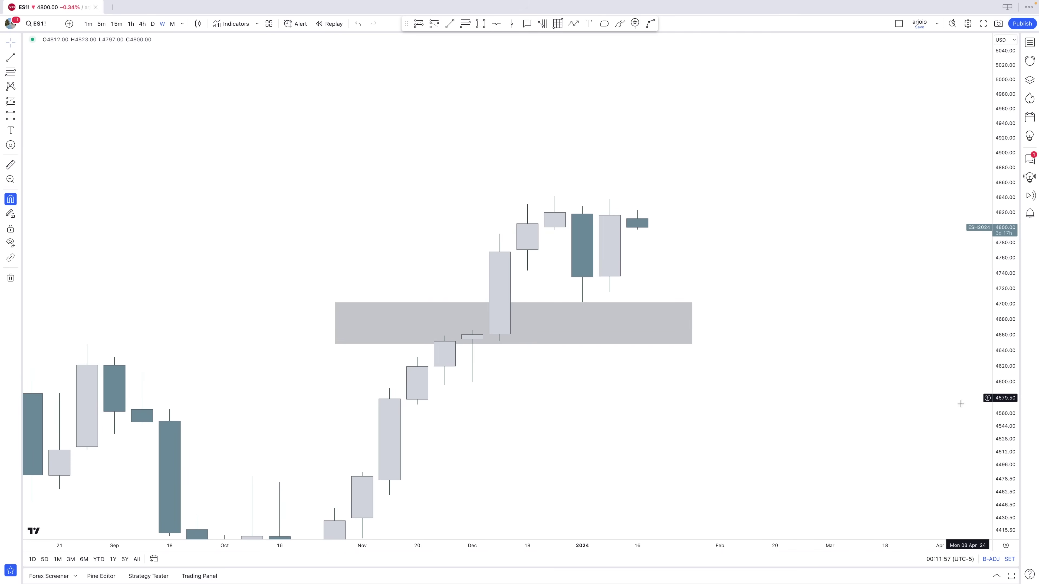
left_click_drag(1002, 428, 1003, 315)
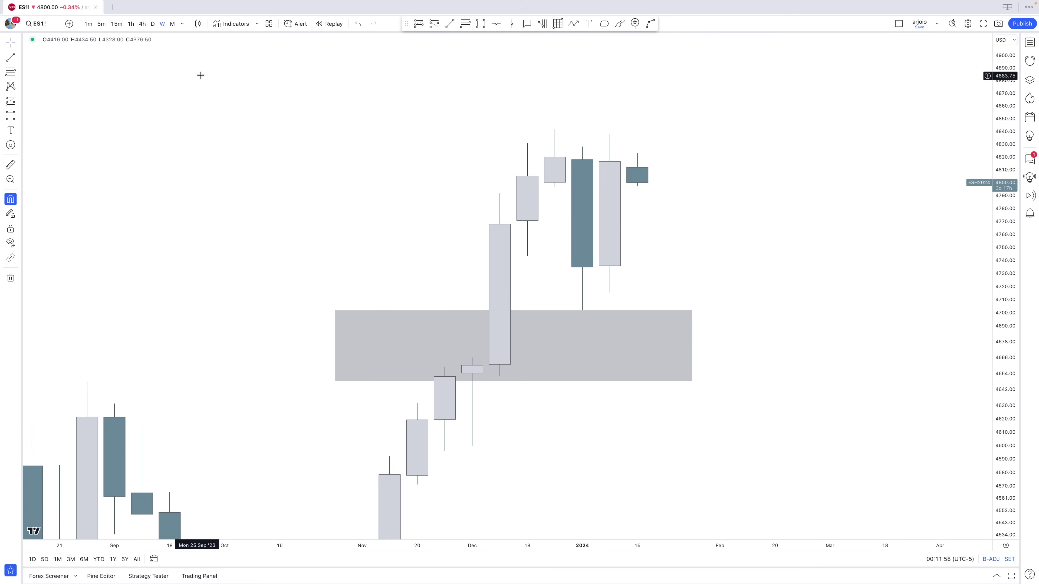
left_click(153, 25)
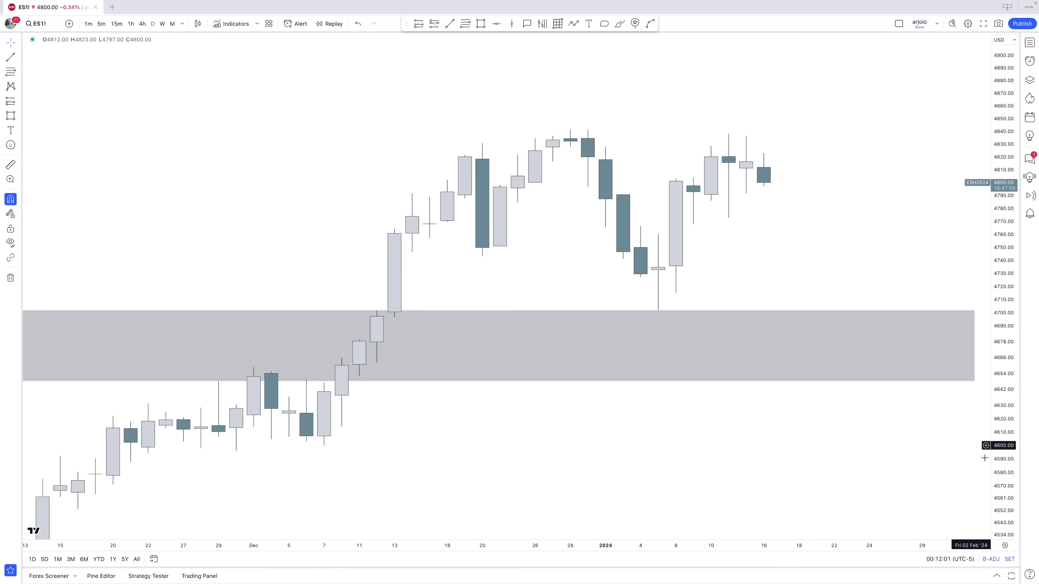
left_click_drag(1002, 483, 1001, 349)
left_click_drag(762, 245, 617, 341)
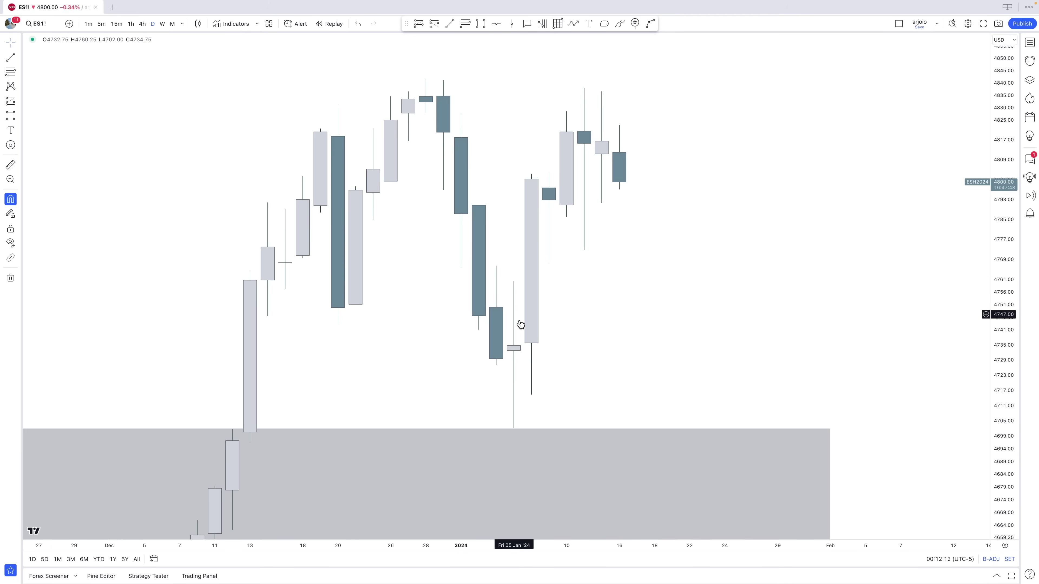
Step: Delete the gap rectangle from the daily chart
left_click(558, 431)
key("Delete")
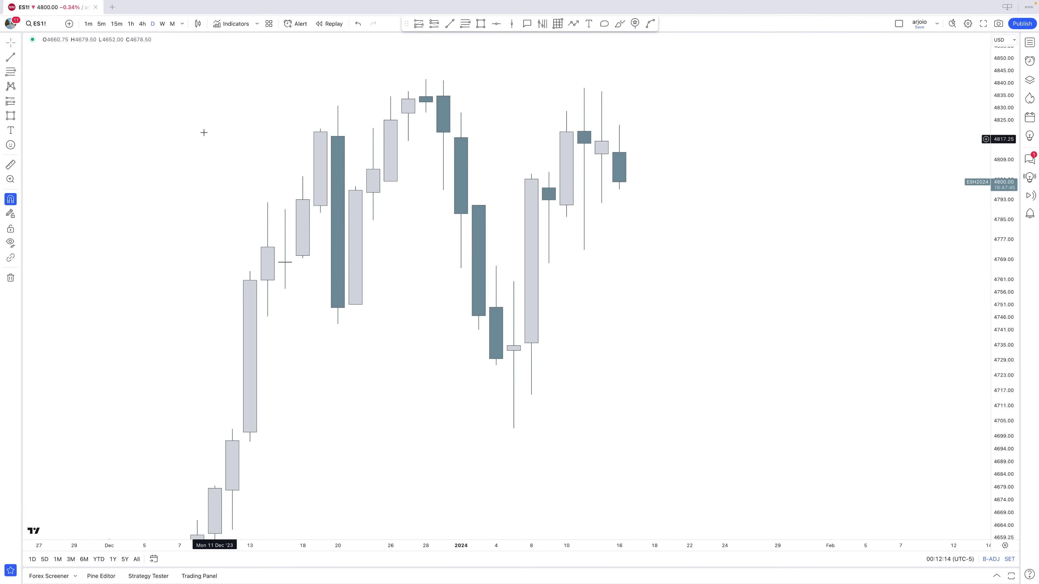
Step: Switch to the weekly chart and draw a horizontal trend line from the 24 July 2023 candle's high to 26 December 2023
left_click(162, 23)
left_click_drag(1005, 184, 1005, 346)
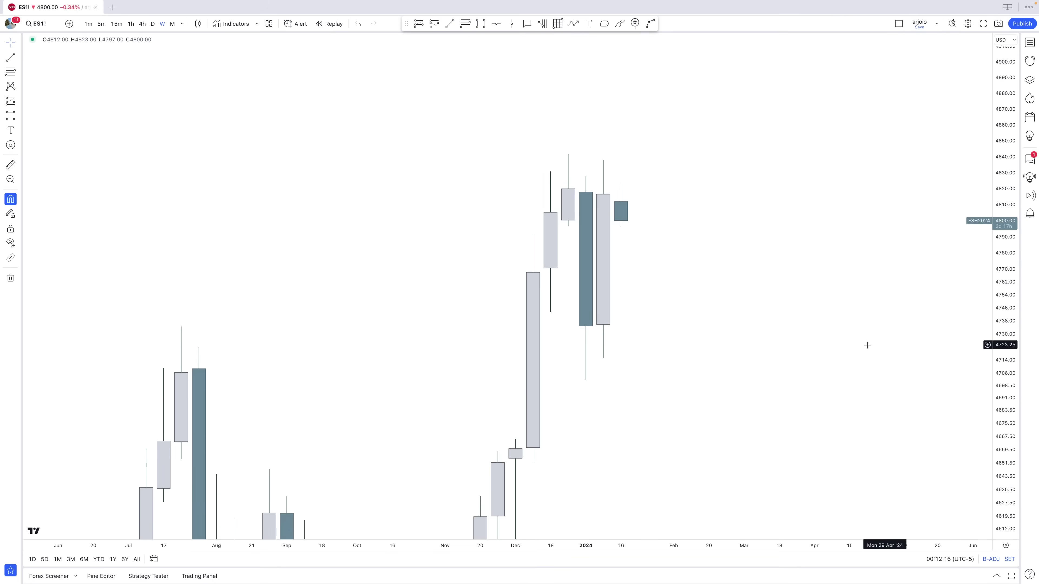
left_click_drag(867, 346, 842, 340)
left_click(449, 24)
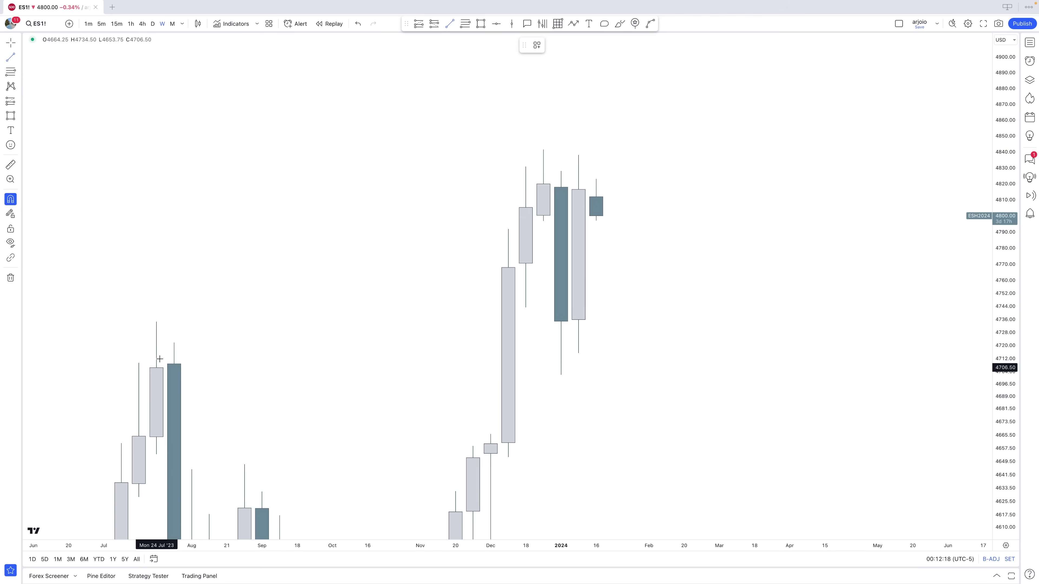
left_click(156, 321)
left_click(544, 339, "shift")
left_click_drag(622, 366, 615, 398)
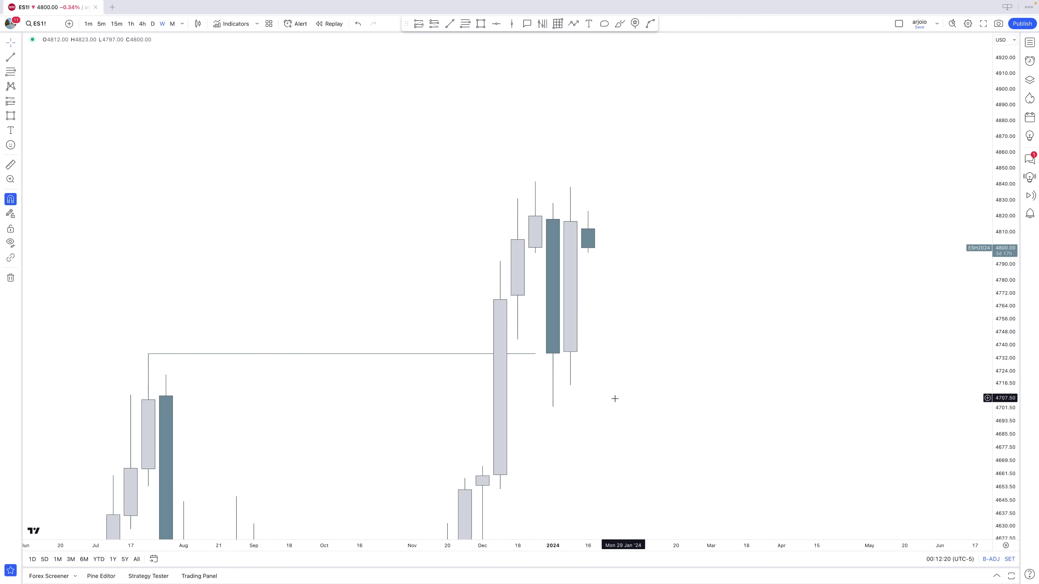
Step: Draw a horizontal trend line from the high of the 2 January 2024 candle to 8 January 2024
left_click_drag(1004, 447, 1004, 413)
scroll(781, 354, "up", 1)
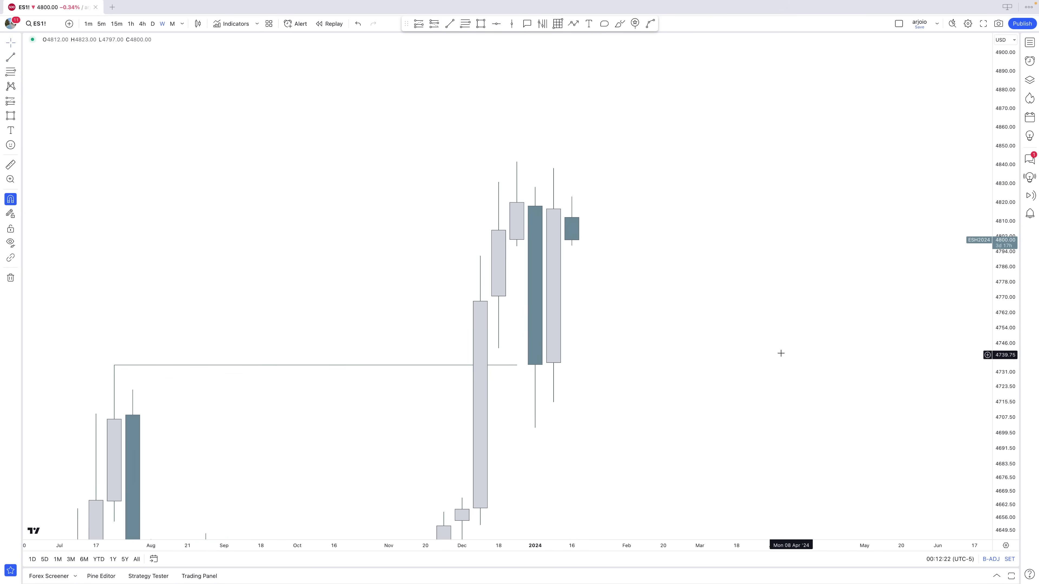
left_click(449, 24)
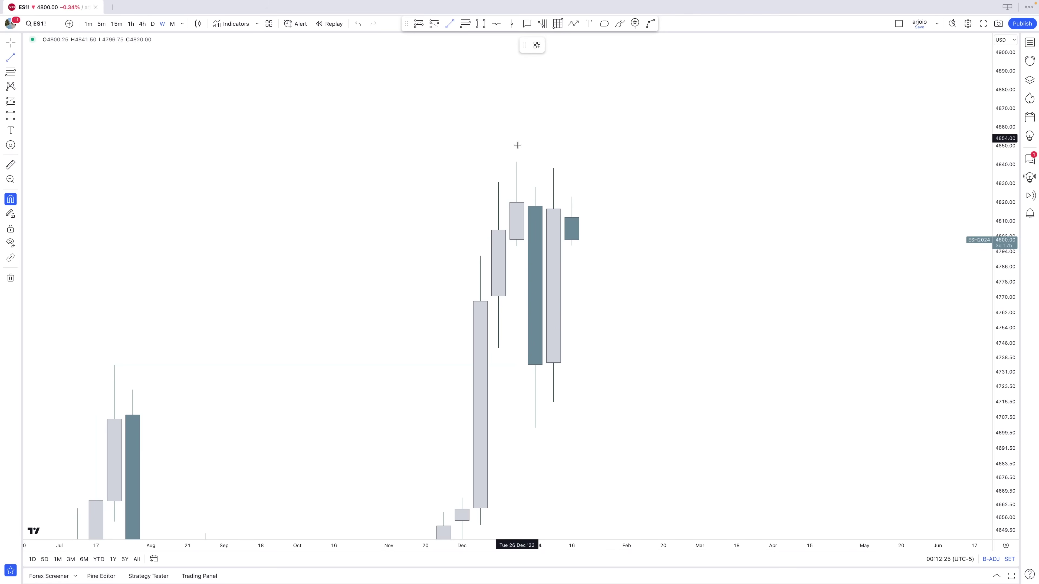
left_click(547, 187)
left_click(528, 166)
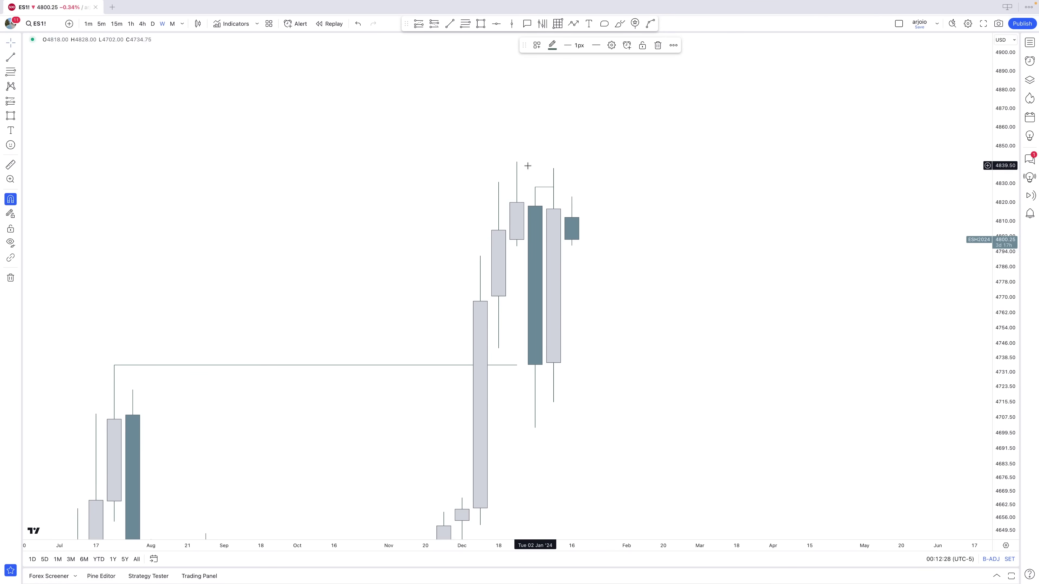
Step: Draw a horizontal trend line at 4841.50 from the high of the 26 December 2023 candle to 8 January 2024
left_click_drag(528, 166, 507, 174)
left_click(450, 23)
left_click(497, 170)
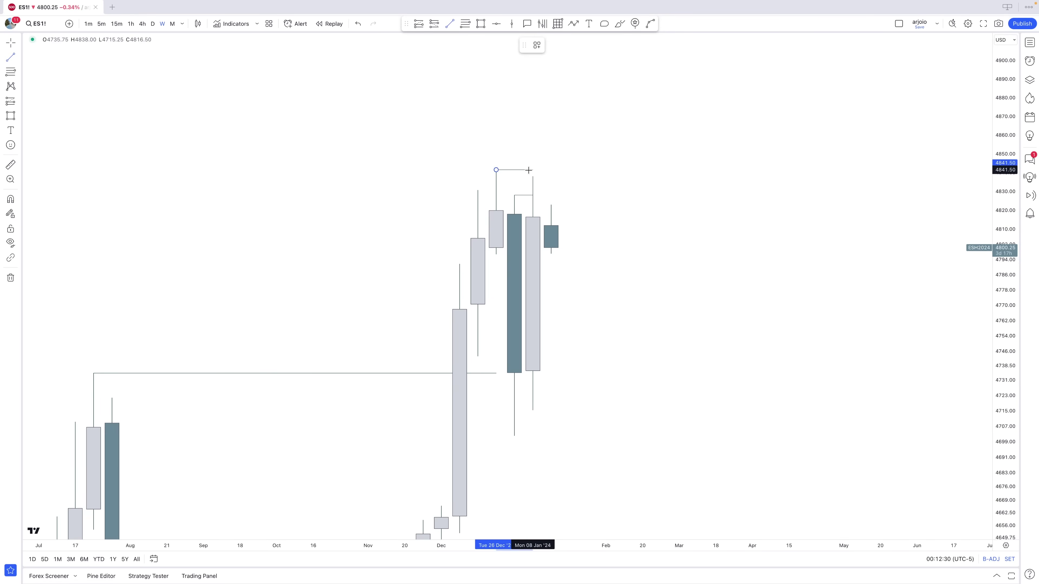
left_click(531, 170)
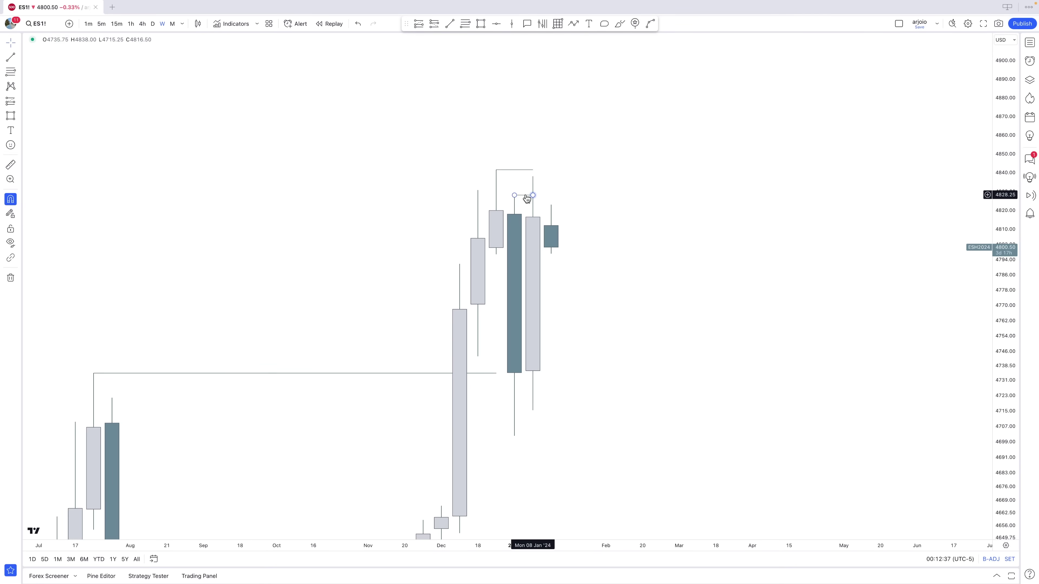
mouse_move(493, 374)
left_mouse_down()
mouse_move(456, 376)
mouse_move(506, 382)
left_mouse_up()
left_click(506, 384)
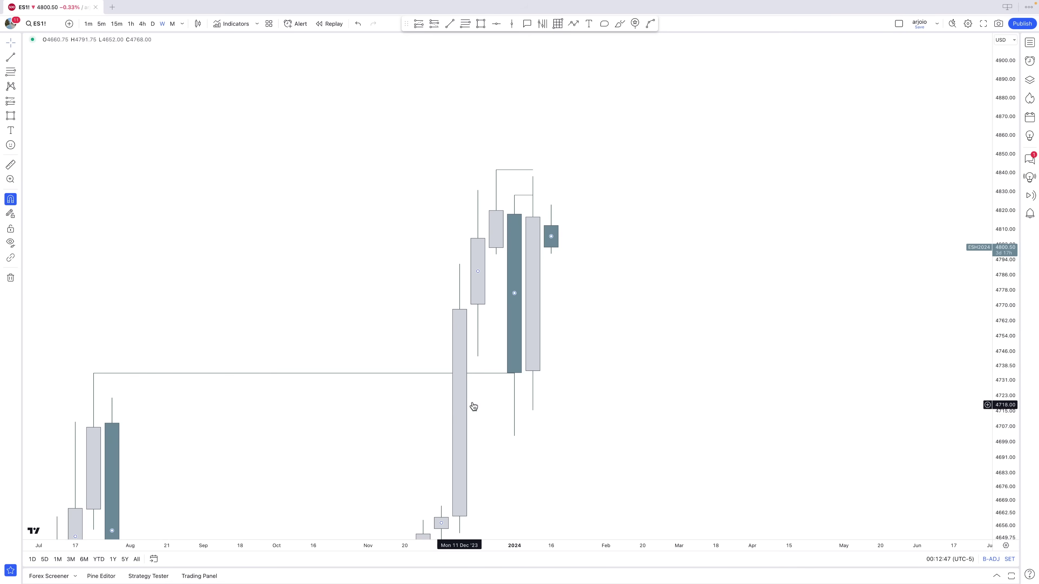
left_click_drag(513, 374, 504, 377)
left_click(506, 377)
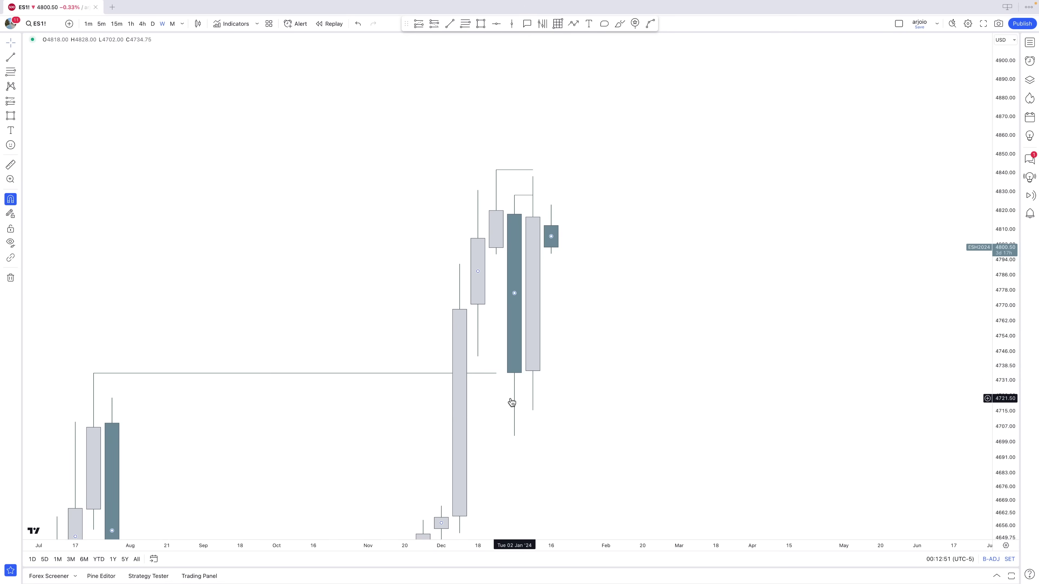
Step: Switch to the daily chart and mark the gap between the 5 January 2024 high and 9 January low with a rectangle extending to 10 January
left_click(153, 23)
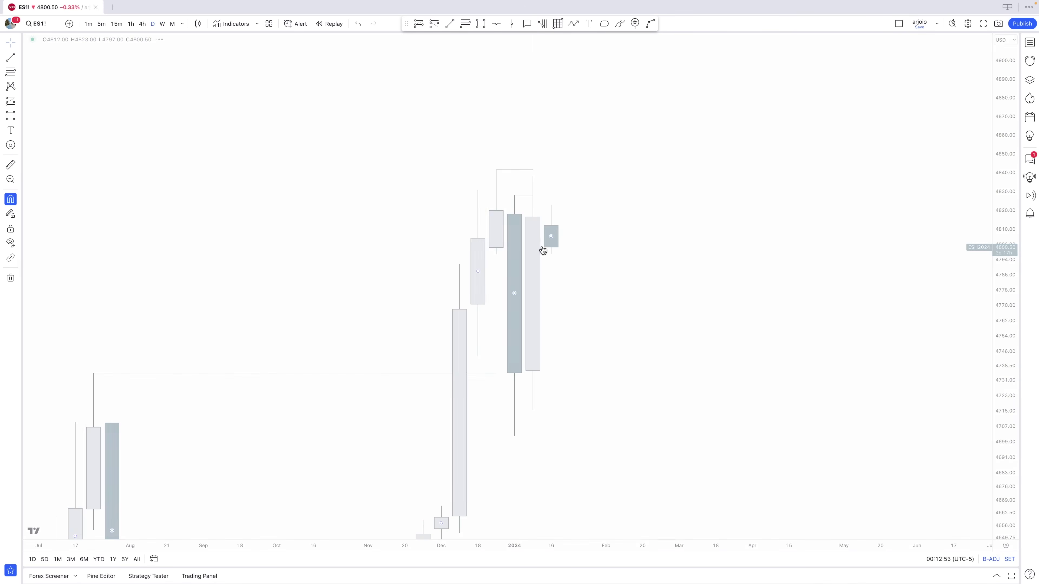
left_click_drag(999, 484, 996, 392)
left_click(775, 371)
scroll(774, 371, "up", 2)
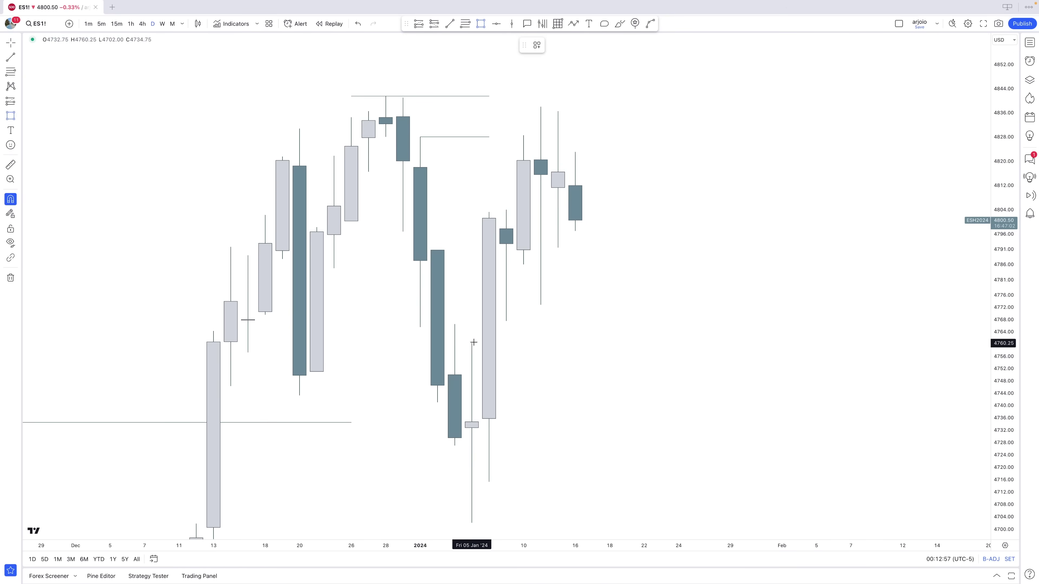
left_click(473, 343)
left_click(507, 322)
left_click_drag(506, 332, 523, 333)
left_click(555, 341)
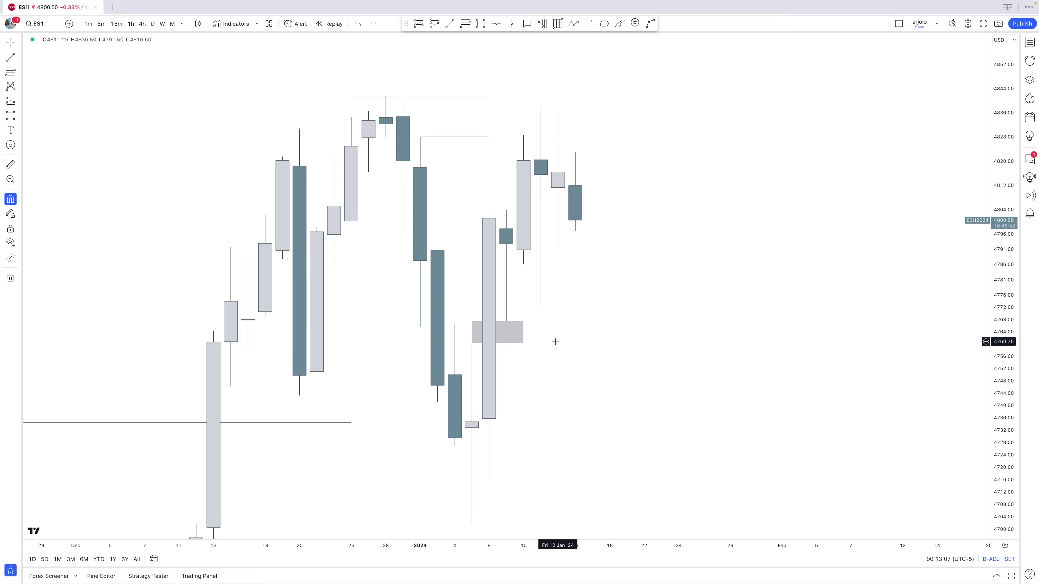
Step: Extend the 2 January high's line to 9 January and make the upper line run from the 28 December high to 10 January
left_click_drag(489, 137, 510, 137)
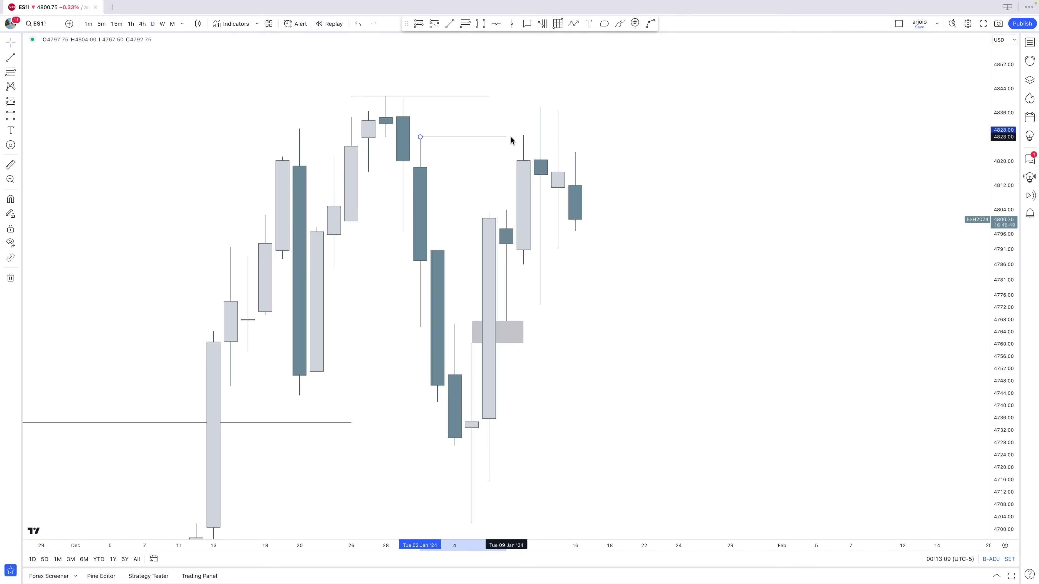
left_click_drag(489, 97, 523, 96)
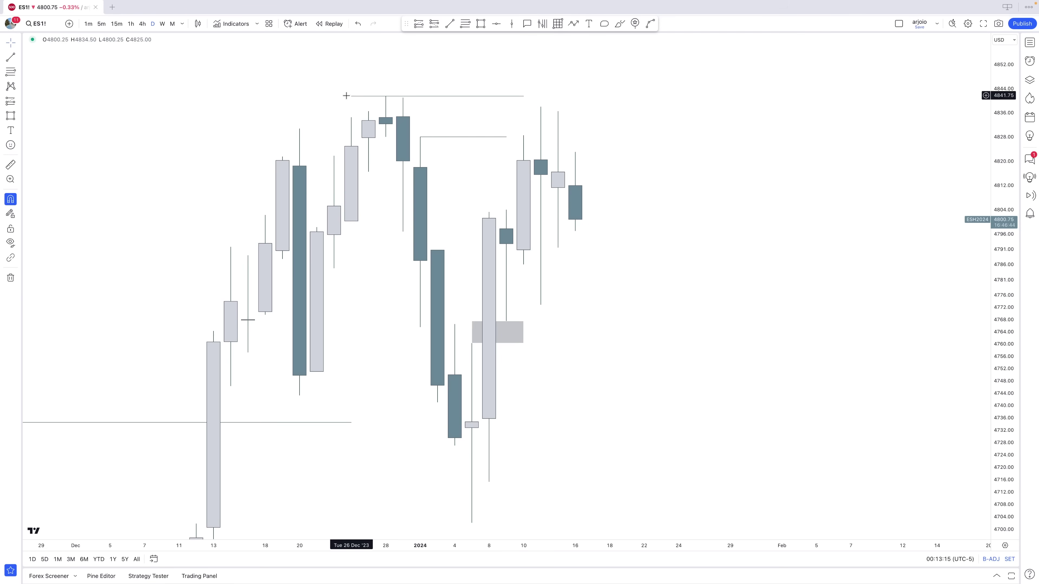
left_click_drag(352, 97, 389, 100)
left_click(550, 327)
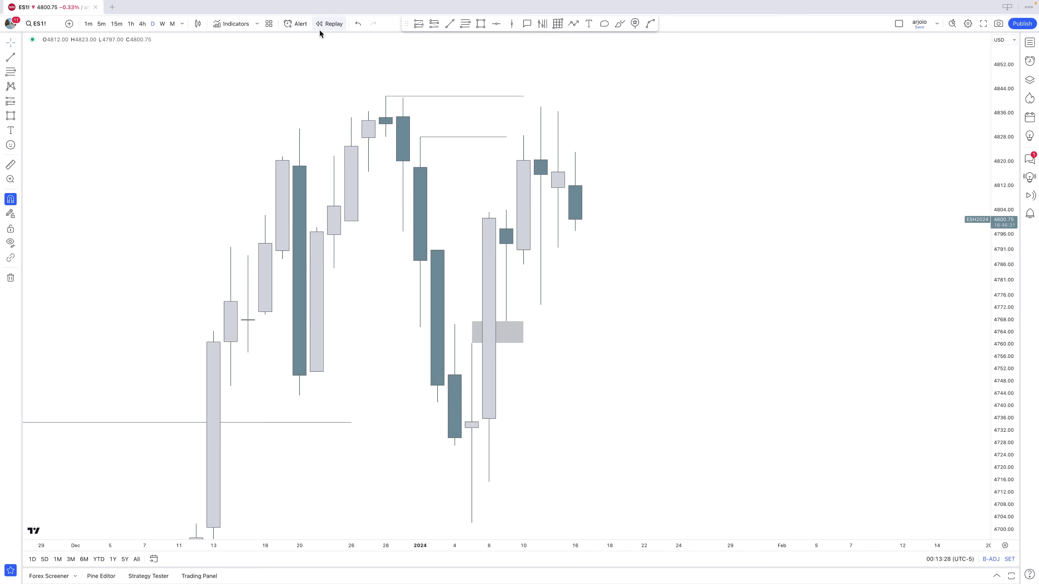
Step: Start a bar replay on the daily chart with 9 January 2024 as the last candle shown
left_click(331, 23)
left_click(519, 169)
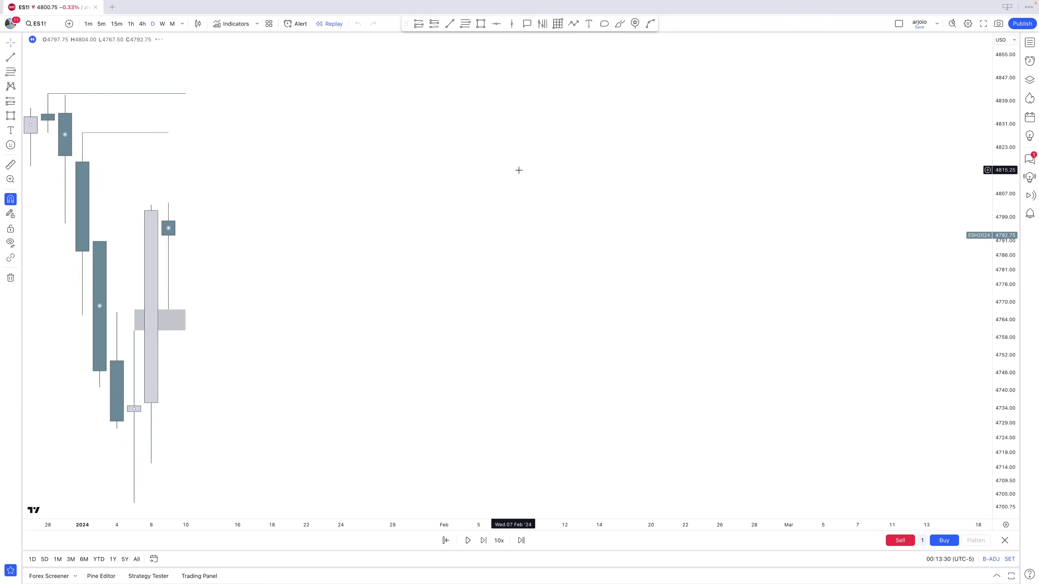
left_click_drag(699, 328, 494, 336)
scroll(511, 336, "up", 5)
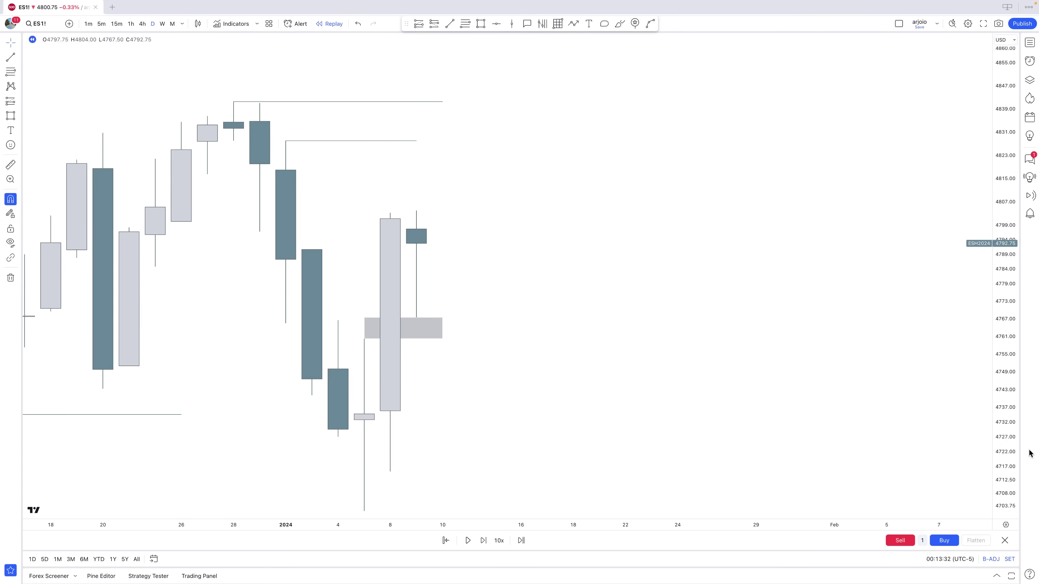
left_click_drag(1014, 461, 1010, 379)
left_click_drag(775, 357, 806, 318)
Step: Try a rectangle over the 9 January candle's lower wick, from 4766.00 to 4793.00, and delete it
left_click(483, 25)
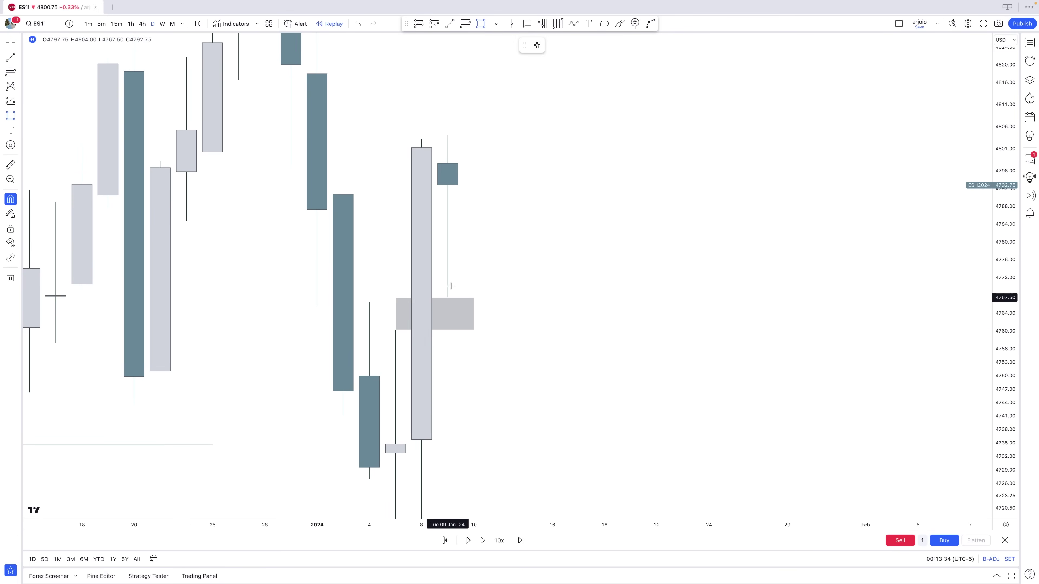
left_click(498, 305)
left_click(439, 189)
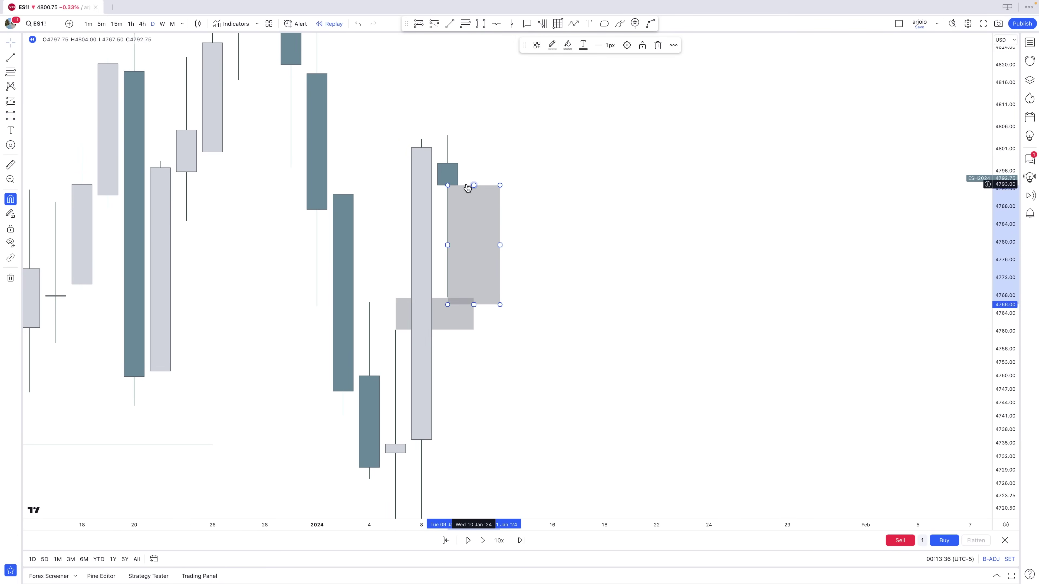
key("Delete")
Step: Sketch freehand brush strokes beside the 9 January wick, around the gap and upward from the candle, and undo them
left_click(619, 26)
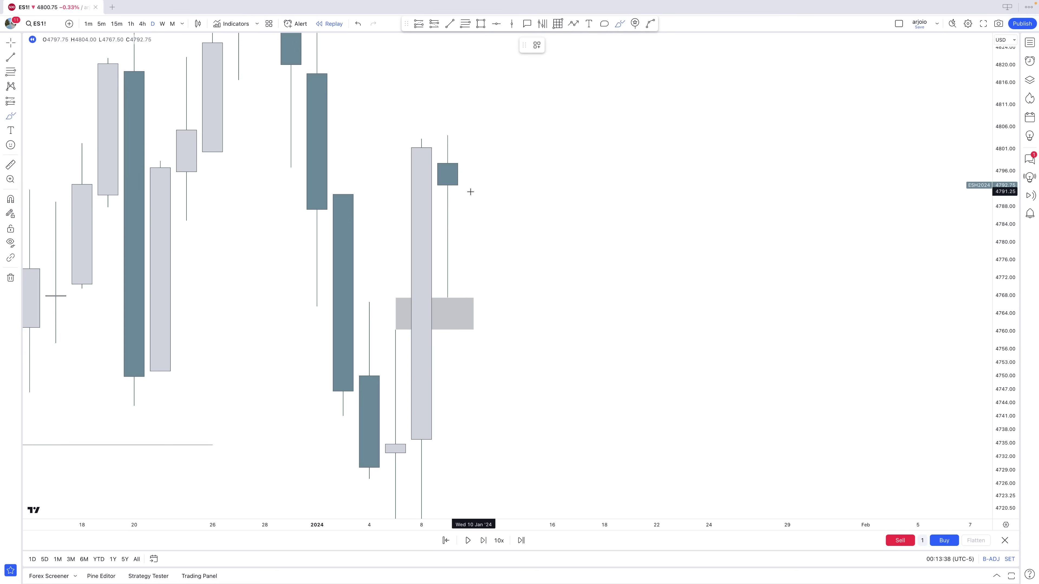
mouse_move(474, 187)
left_mouse_down()
mouse_move(500, 213)
mouse_move(474, 302)
left_mouse_up()
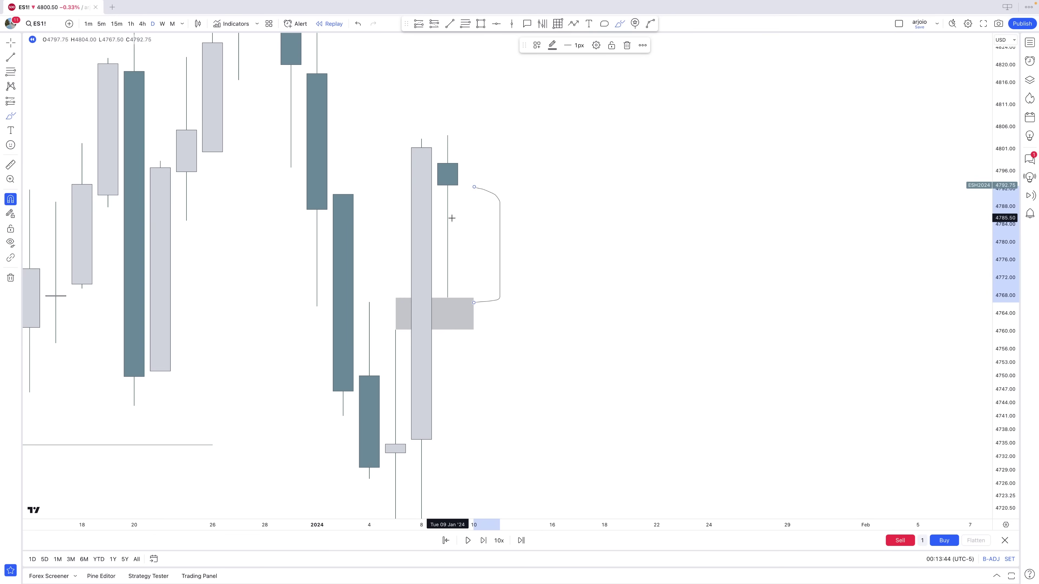
key("ctrl+z")
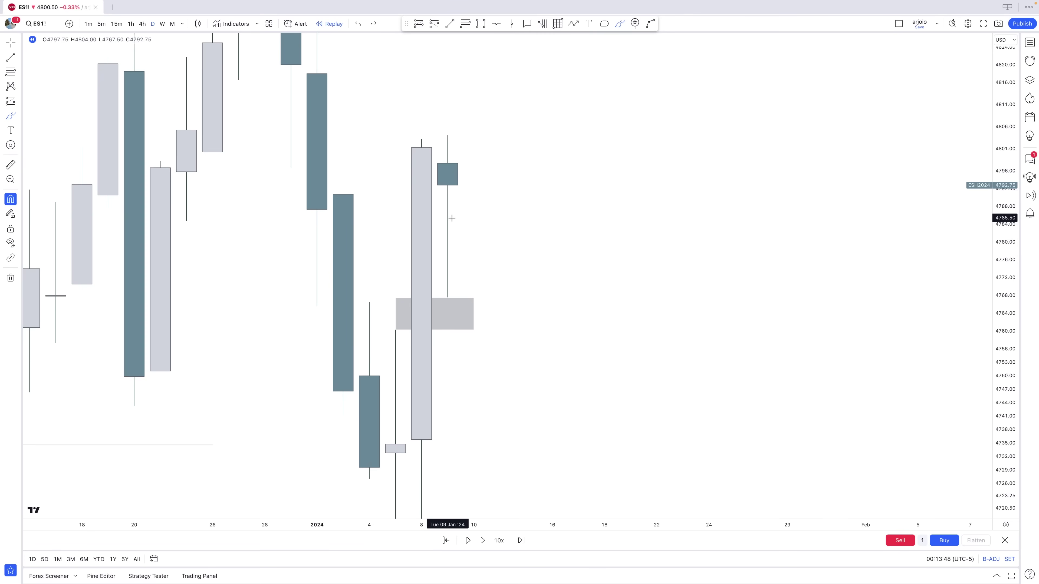
mouse_move(474, 292)
left_mouse_down()
mouse_move(450, 321)
mouse_move(500, 293)
left_mouse_up()
left_click_drag(447, 189, 474, 79)
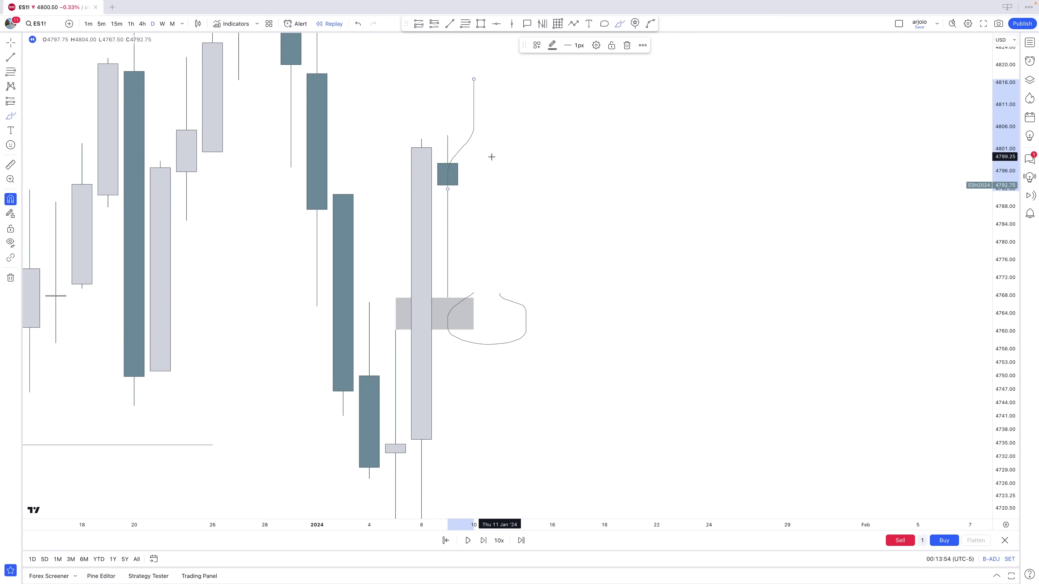
key("ctrl+z")
key("ctrl+z")
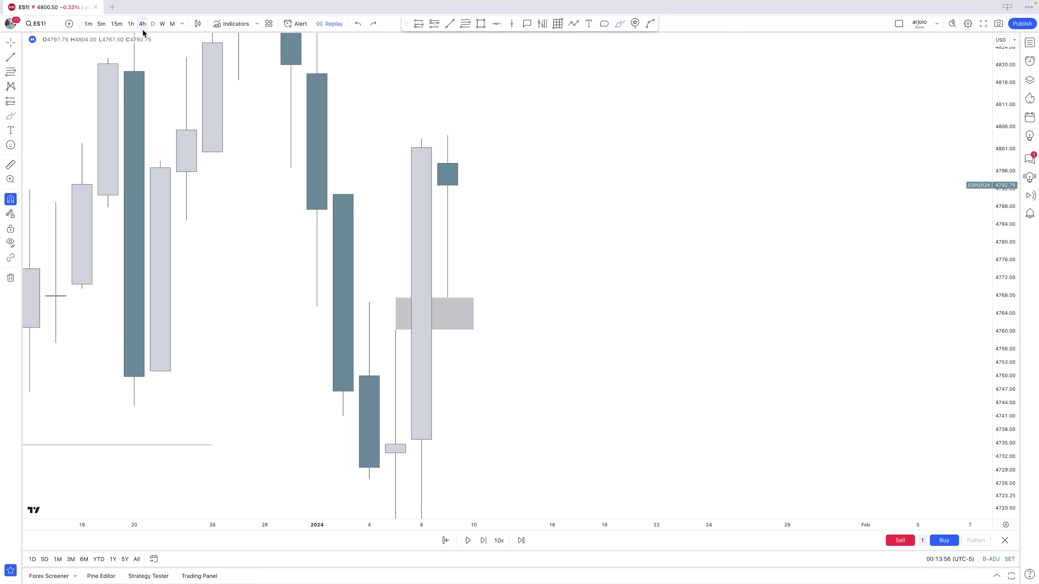
Step: Switch the replay to the 1-hour chart, return to the cursor and frame the 8 and 9 January candles
left_click(130, 25)
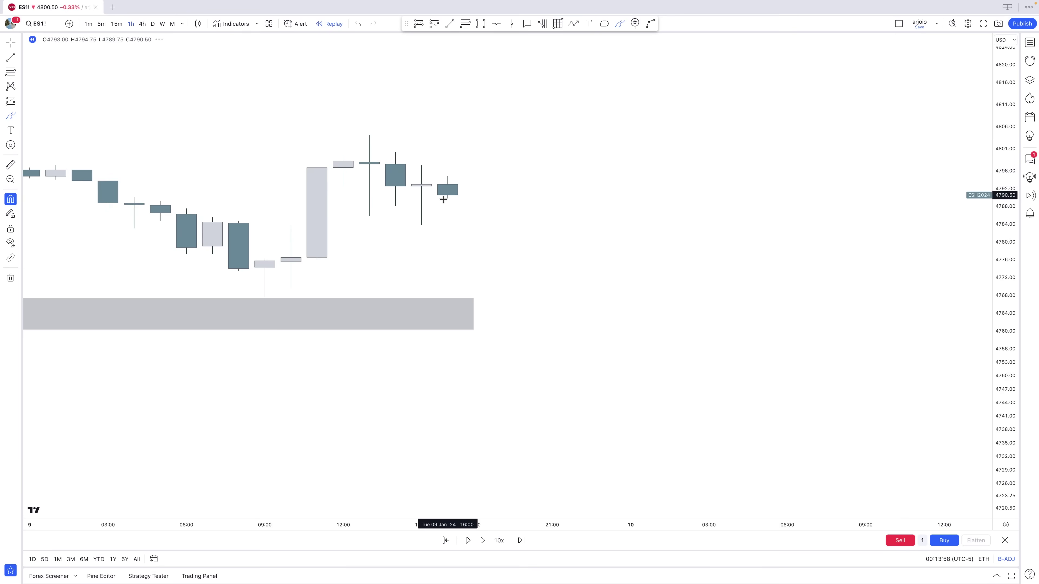
scroll(443, 199, "down", 5)
left_click(8, 44)
left_click_drag(712, 149, 631, 240)
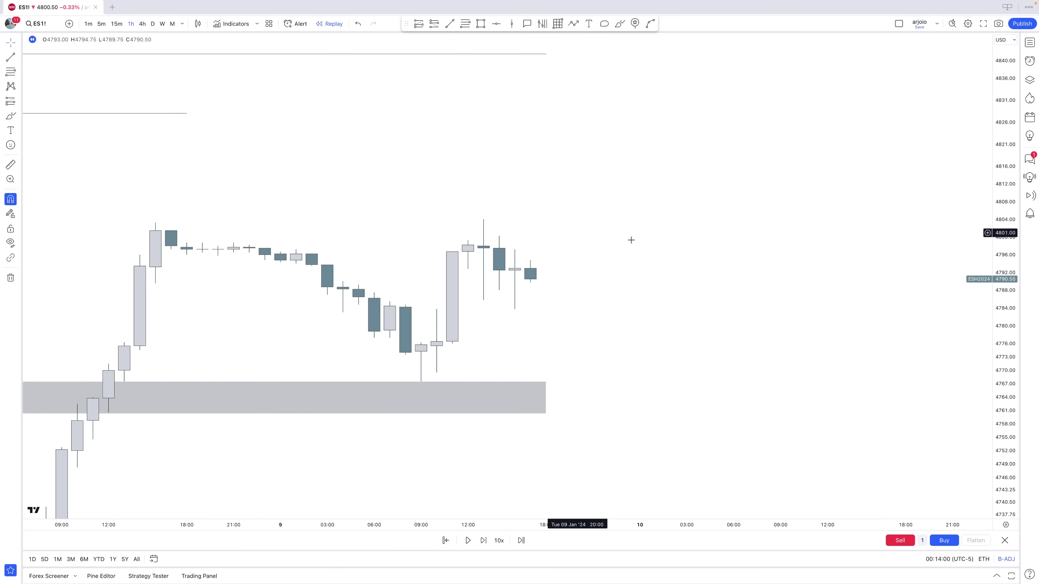
scroll(654, 250, "down", 3)
left_click_drag(712, 366, 633, 392)
Step: Advance the hourly replay candle by candle to the evening of 10 January 2024
left_click(482, 540)
left_click(482, 541)
left_click(483, 541)
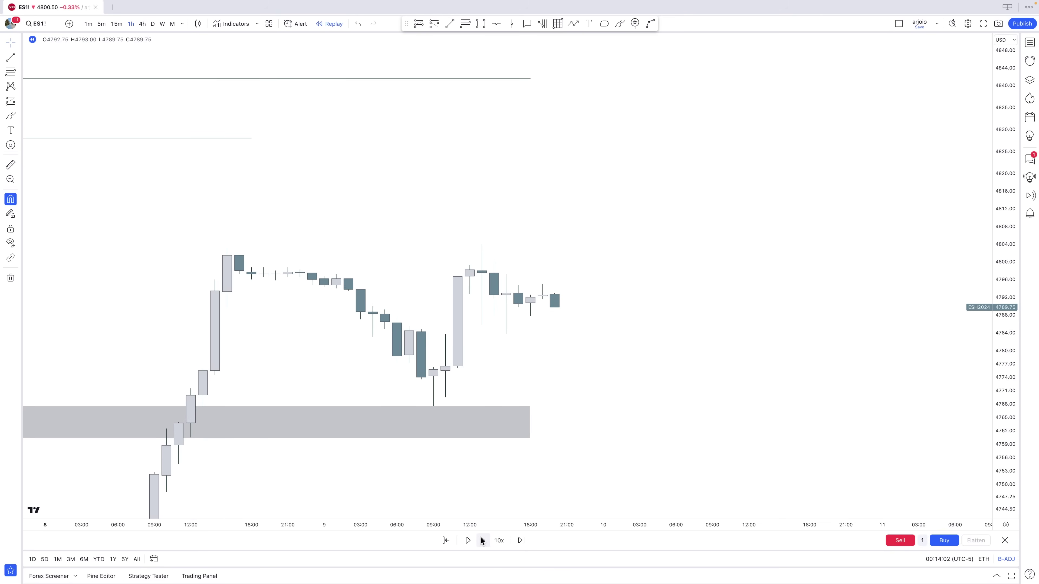
triple_click(482, 541)
triple_click(482, 541)
triple_click(482, 540)
triple_click(482, 540)
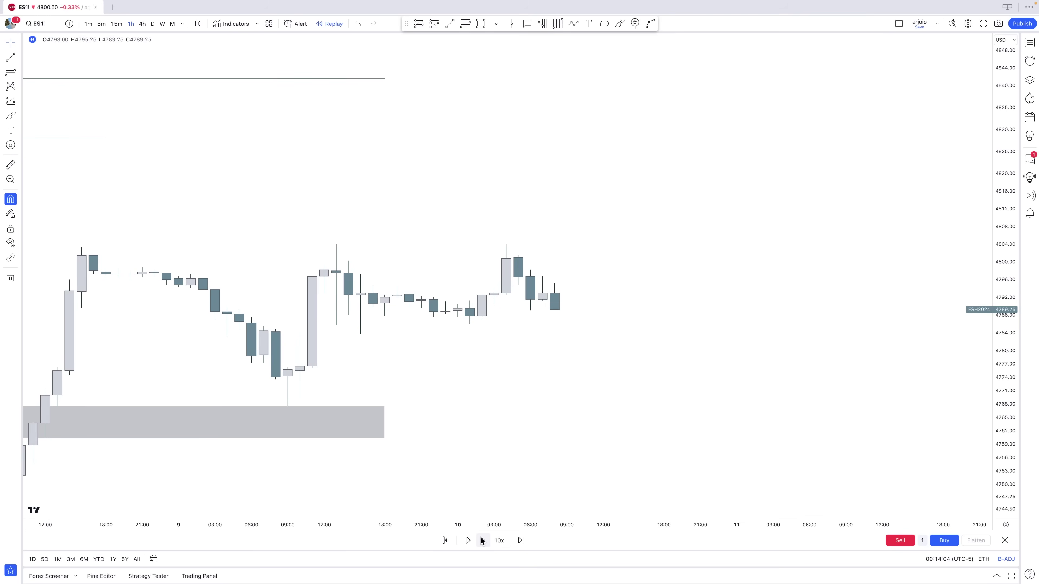
left_click(482, 540)
left_click(483, 541)
left_click(483, 541)
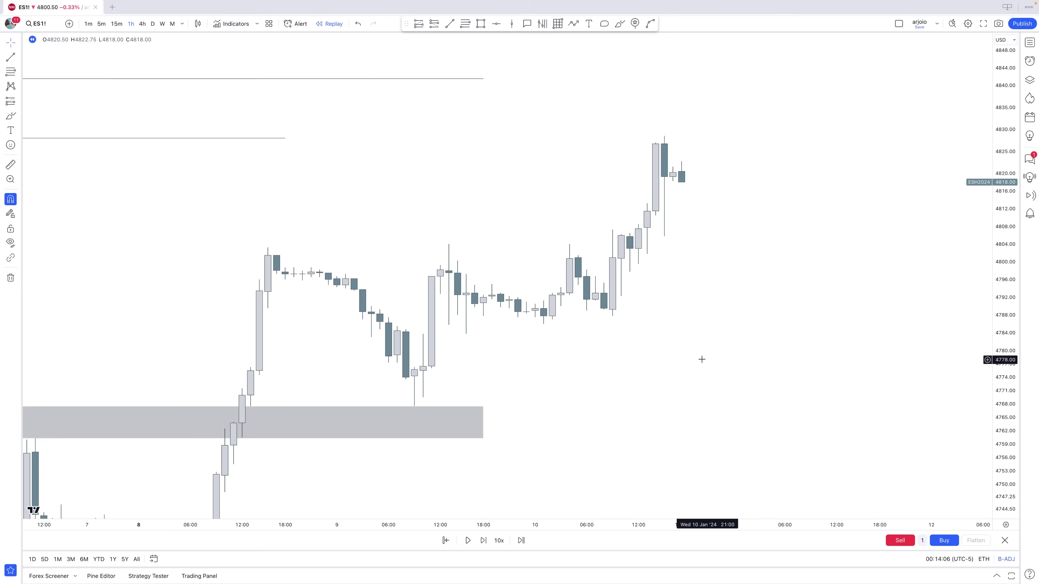
Step: Extend the gap rectangle's right edge to the latest hourly candles of 10 January
left_click_drag(689, 360, 549, 383)
scroll(549, 383, "down", 1)
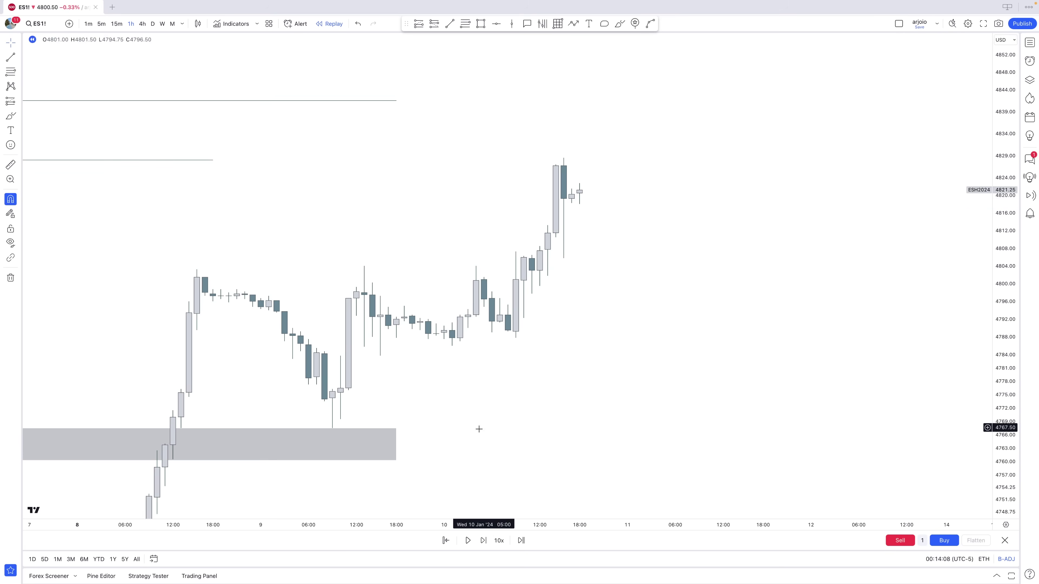
left_click_drag(396, 444, 613, 428)
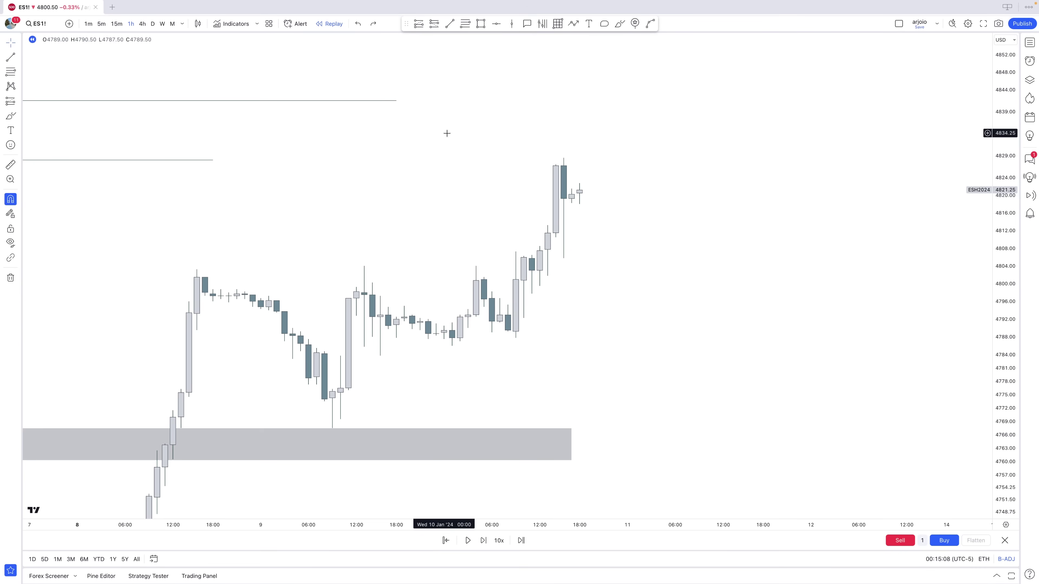
Step: Return to the daily chart and restart the replay with 9 January 2024 as the last candle shown
left_click(152, 23)
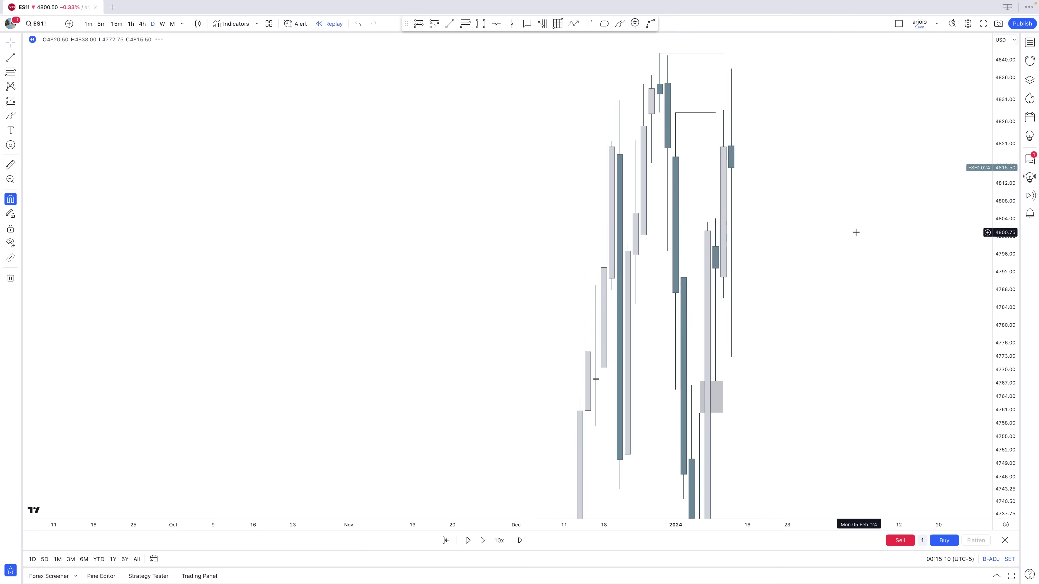
scroll(810, 232, "up", 5)
scroll(613, 299, "up", 3)
left_click(448, 537)
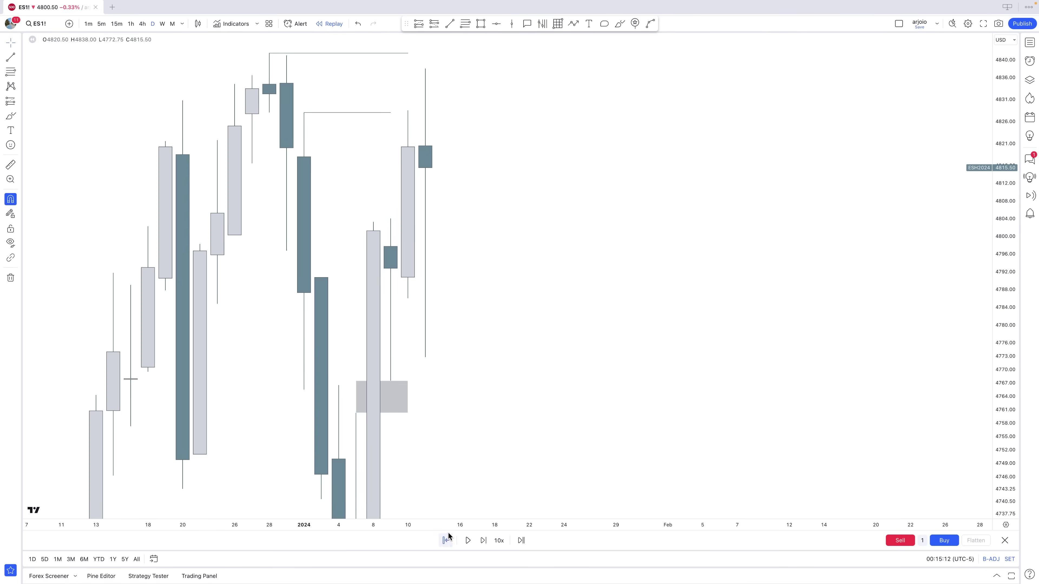
left_click(447, 539)
left_click(414, 392)
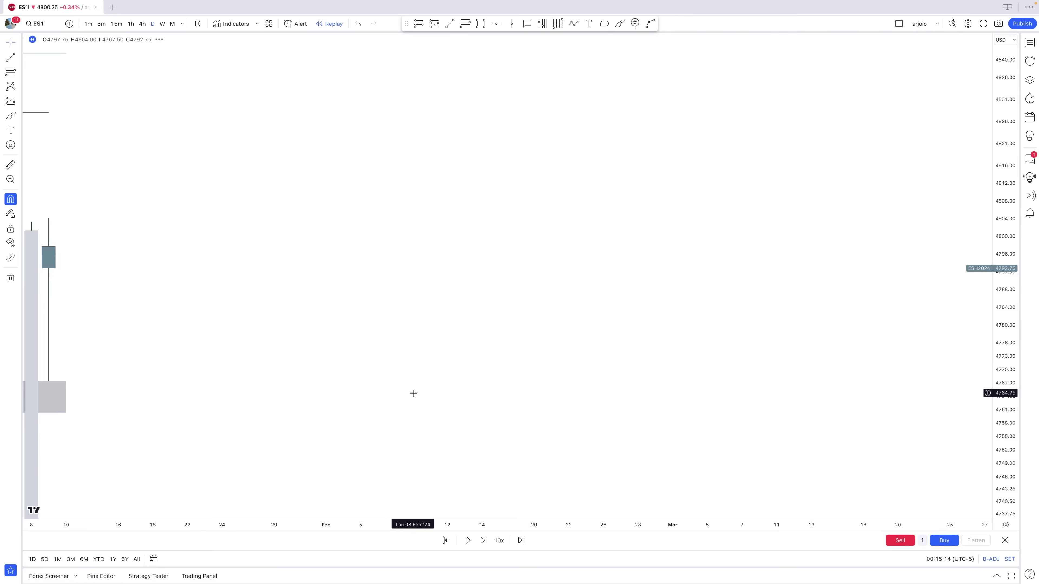
left_click_drag(678, 342, 362, 334)
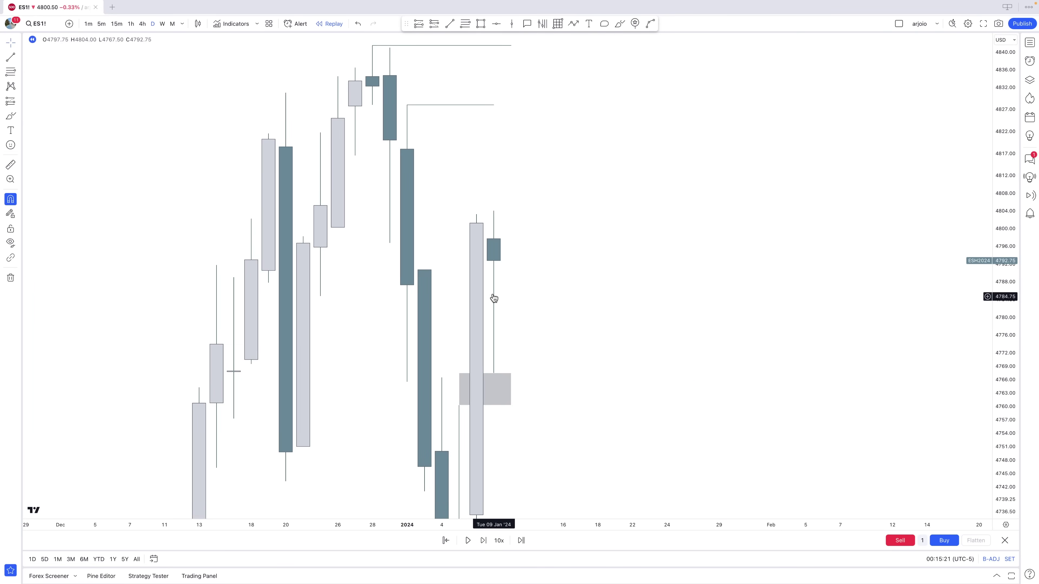
Step: Select the daily gap rectangle and adjust its right edge at 10 January
left_click(494, 271)
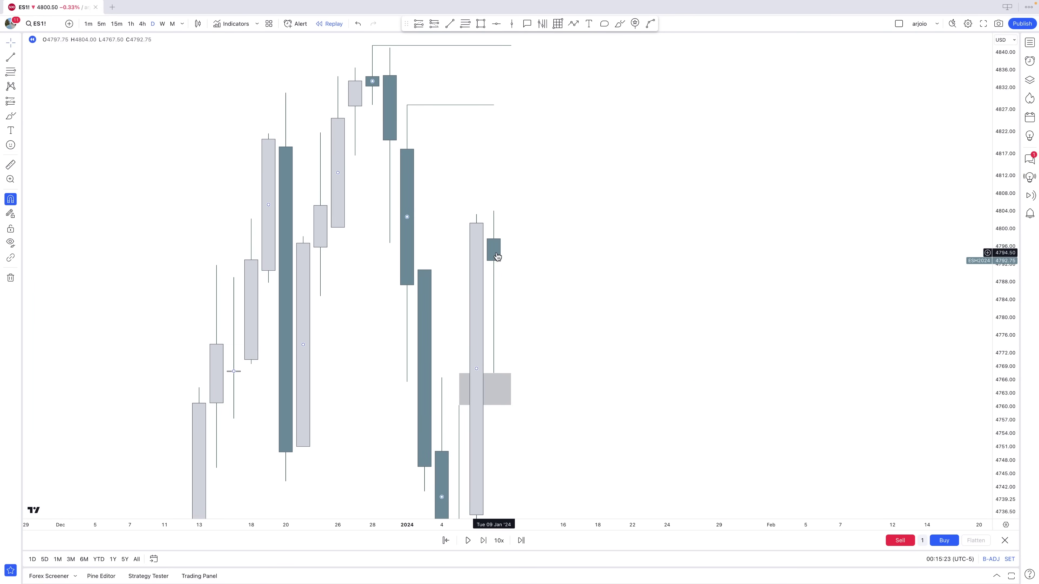
left_click(511, 389)
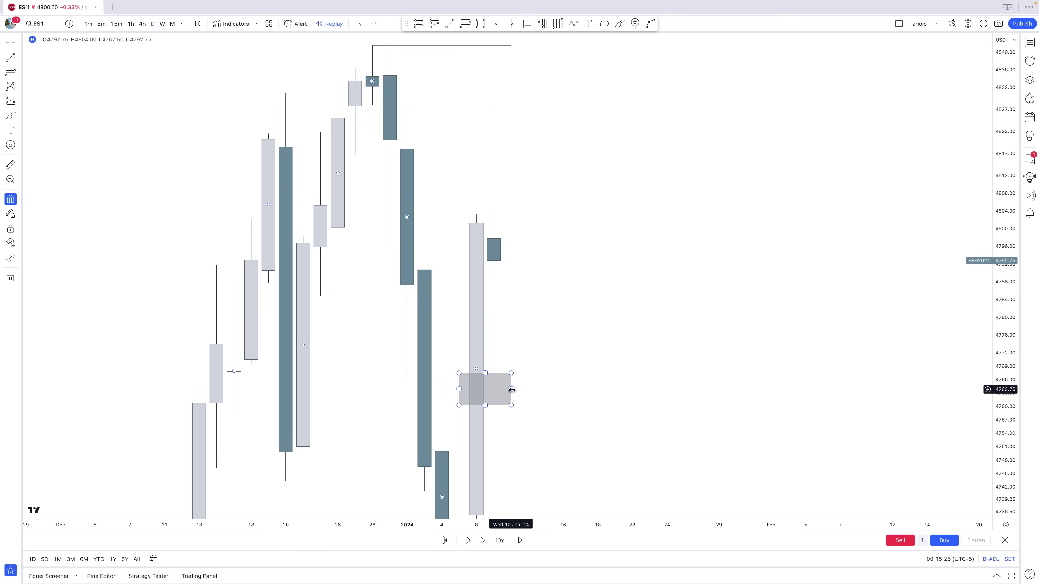
left_click_drag(511, 391, 516, 390)
left_click(523, 388)
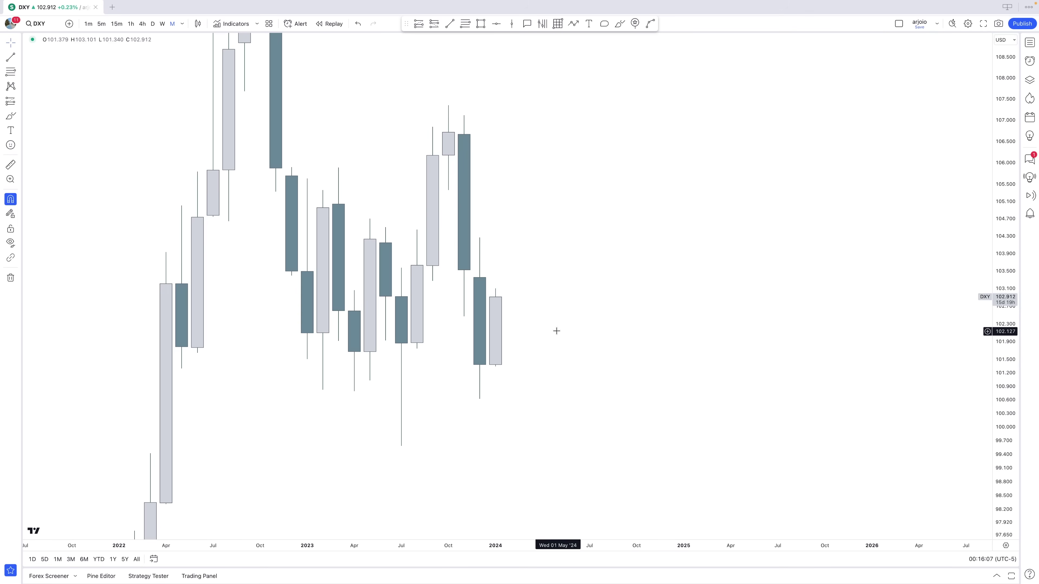
Step: On the monthly DXY chart, mark the gap between the October 2023 low and December 2023 high with a rectangle extending to January 2024
mouse_move(554, 330)
left_mouse_down()
mouse_move(719, 339)
mouse_move(559, 339)
left_mouse_up()
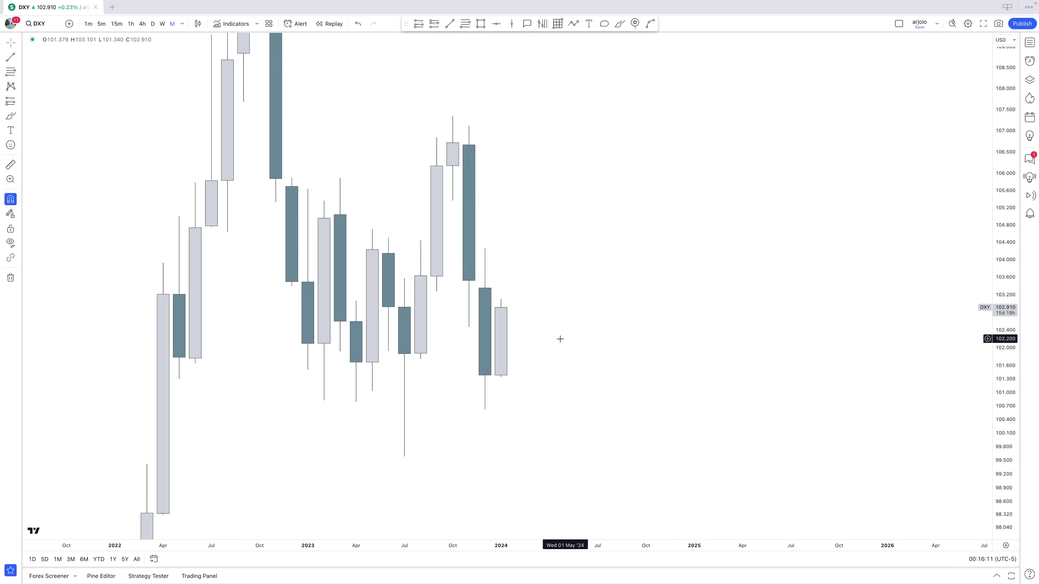
left_click(481, 23)
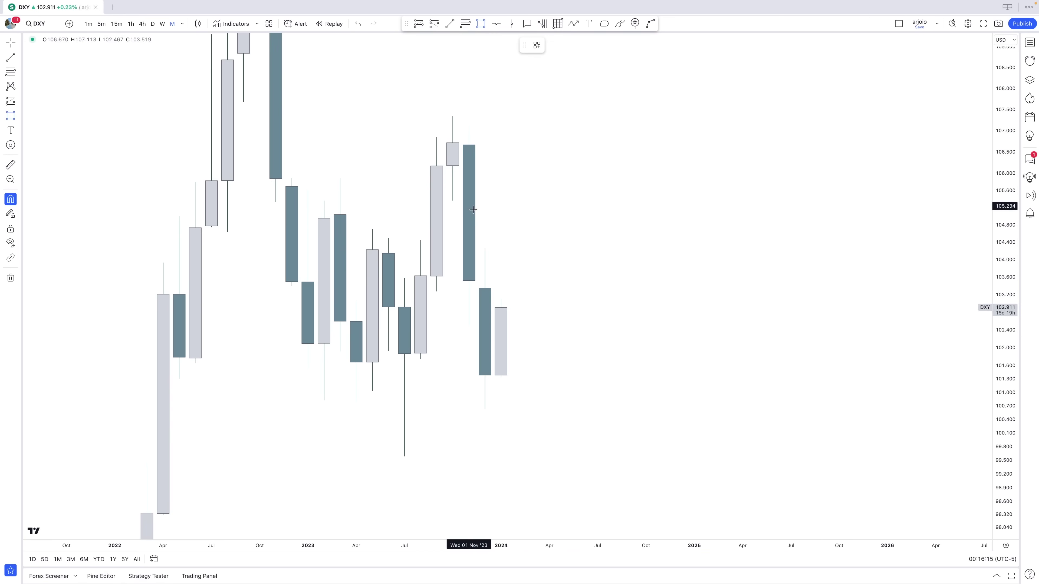
left_click(453, 201)
left_click(485, 248)
left_click_drag(485, 225, 502, 225)
left_click(534, 239)
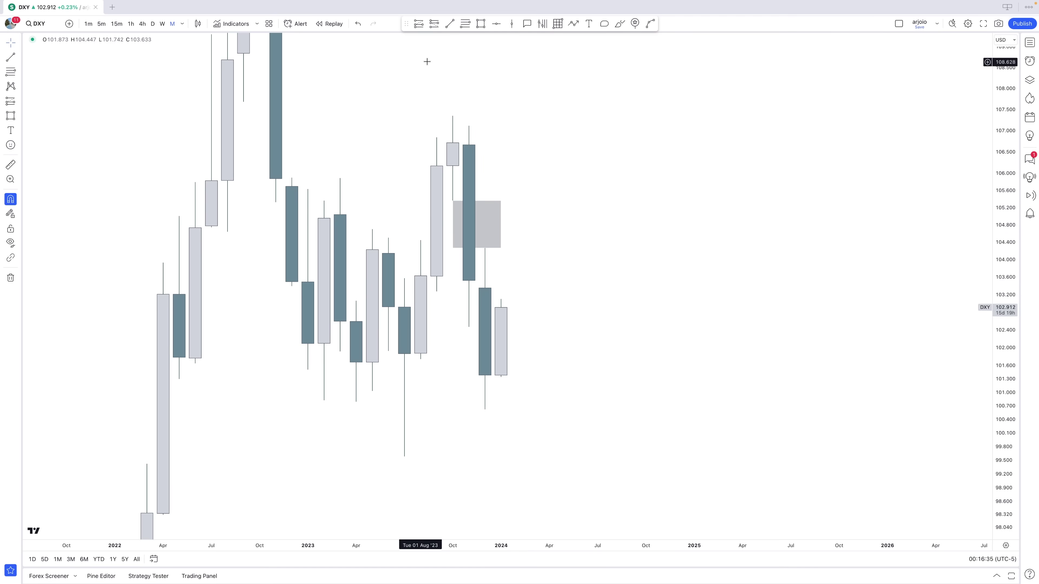
Step: Draw a horizontal trend line at 100.617 from the December 2023 candle's low to January 2024
left_click(450, 23)
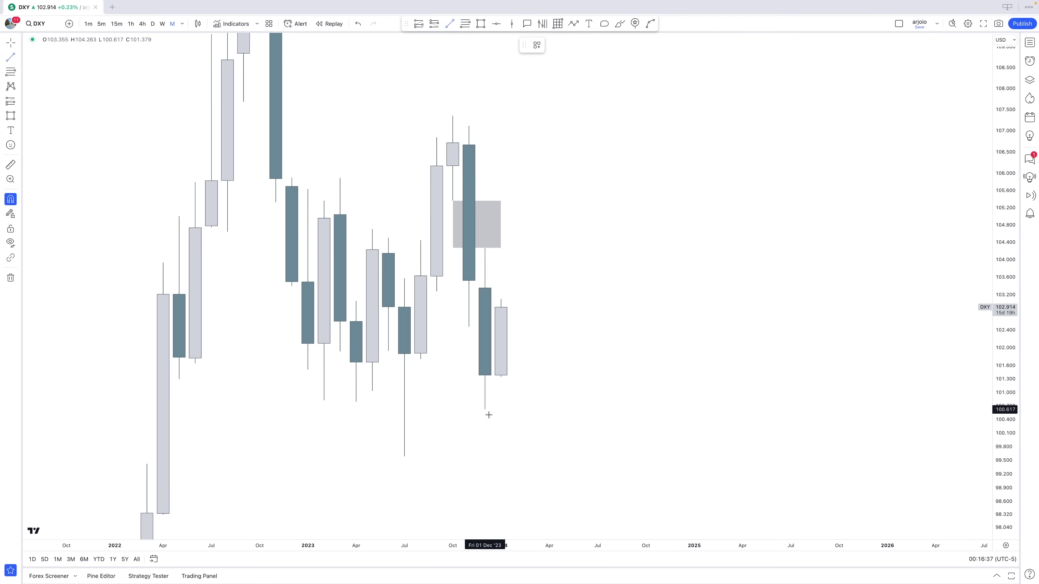
left_click_drag(485, 410, 503, 410)
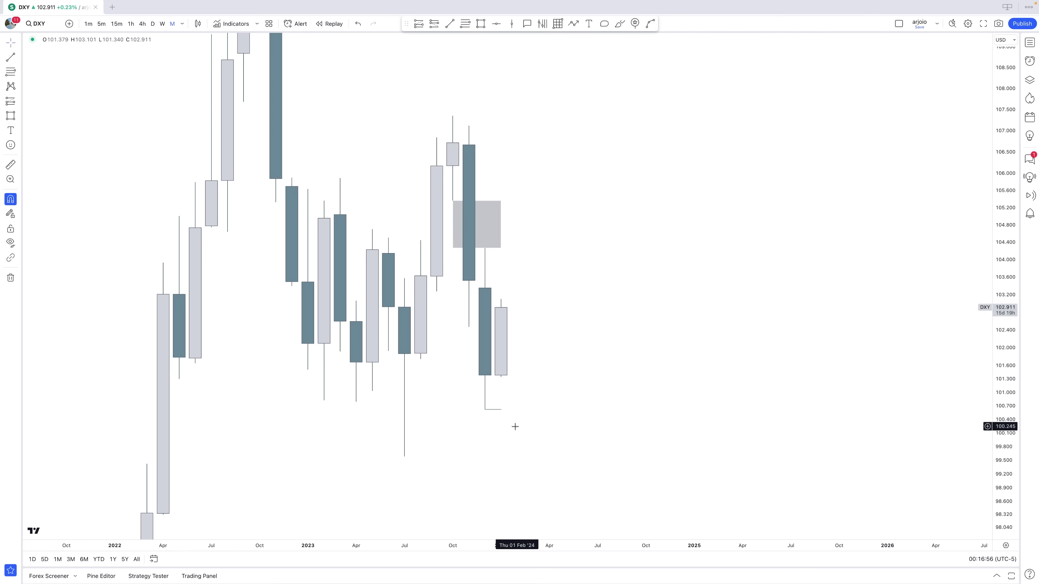
left_click_drag(515, 427, 596, 403)
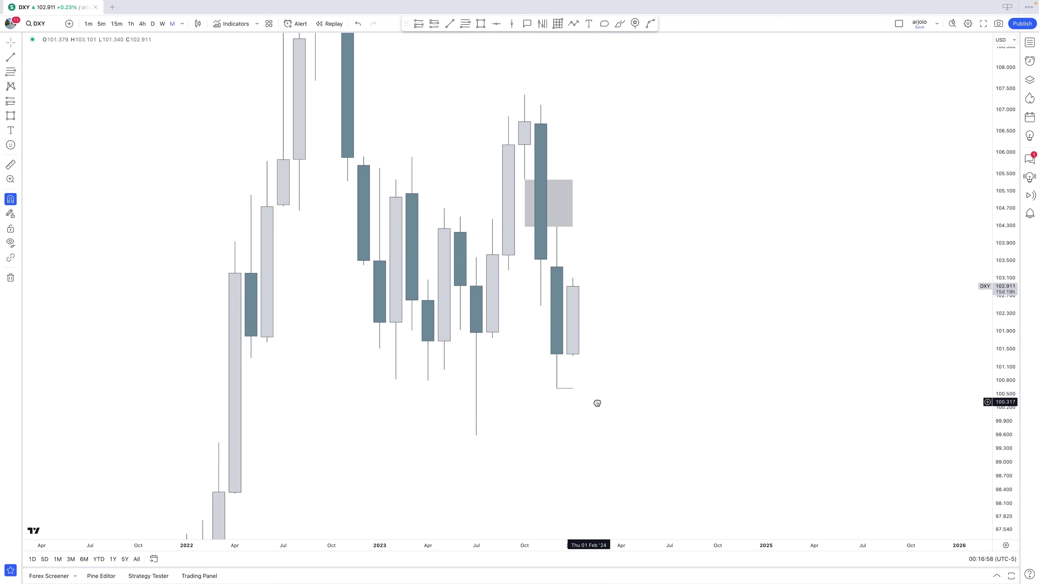
scroll(592, 398, "up", 2)
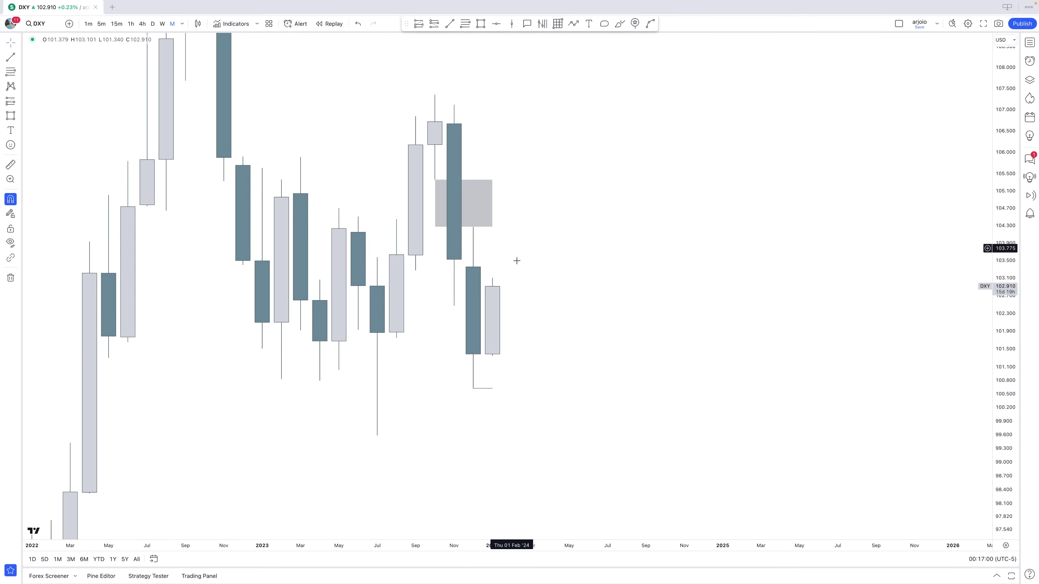
left_click_drag(999, 462, 998, 423)
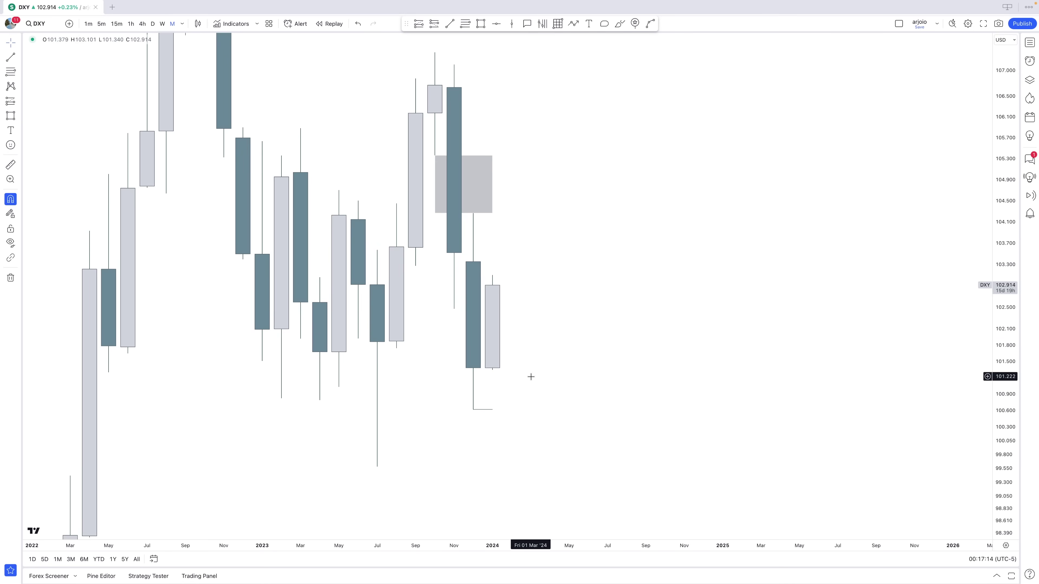
left_click_drag(536, 376, 609, 375)
scroll(607, 375, "up", 2)
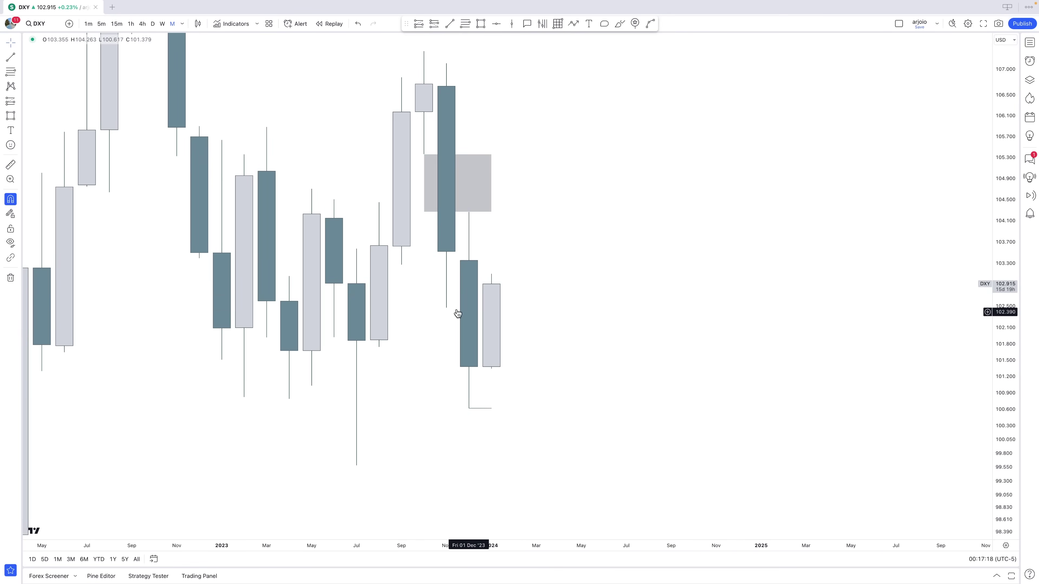
Step: On the weekly DXY chart, mark the gap between the 4 December low and 18 December high with a rectangle extending to 1 January 2024
left_click(162, 23)
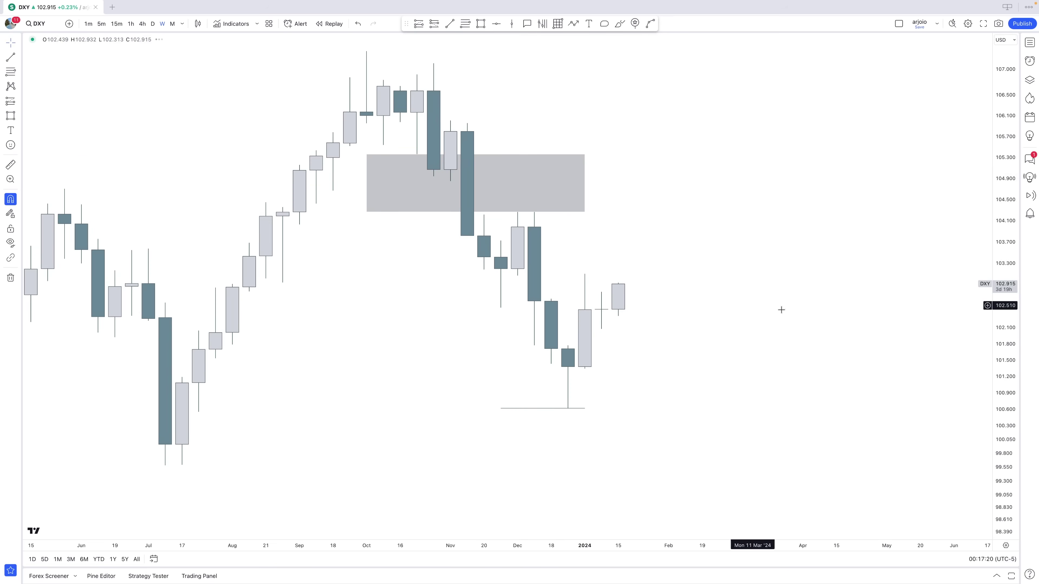
left_click_drag(1004, 462, 1003, 385)
left_click_drag(646, 200, 530, 150)
left_click(480, 23)
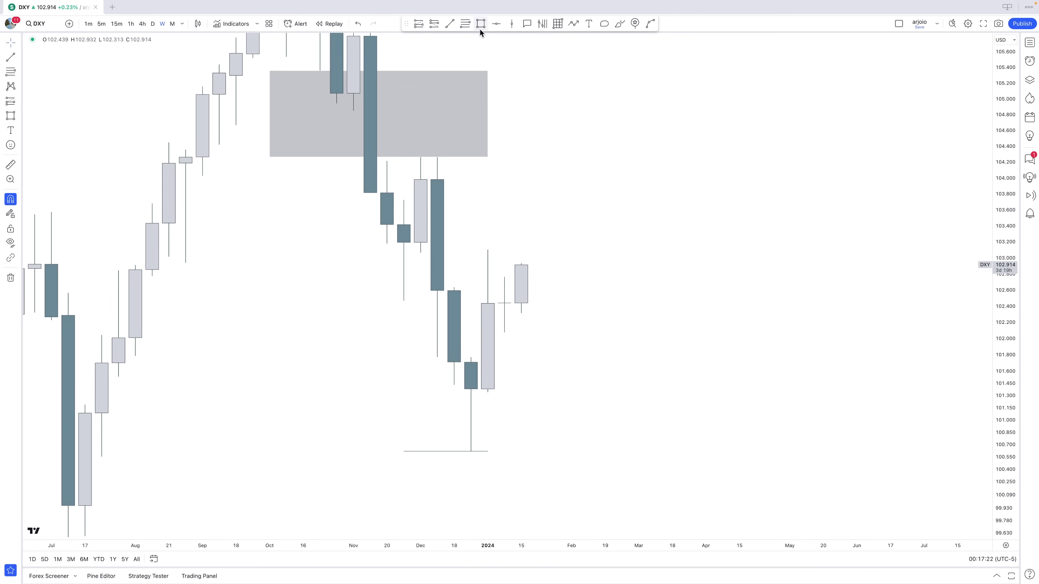
mouse_move(421, 253)
left_mouse_down()
mouse_move(454, 281)
mouse_move(488, 270)
left_mouse_up()
left_click(454, 282)
left_click_drag(597, 271, 584, 289)
Step: Draw a horizontal trend line at 103.064 from the 4 December candle's low to 1 January 2024
left_click(450, 24)
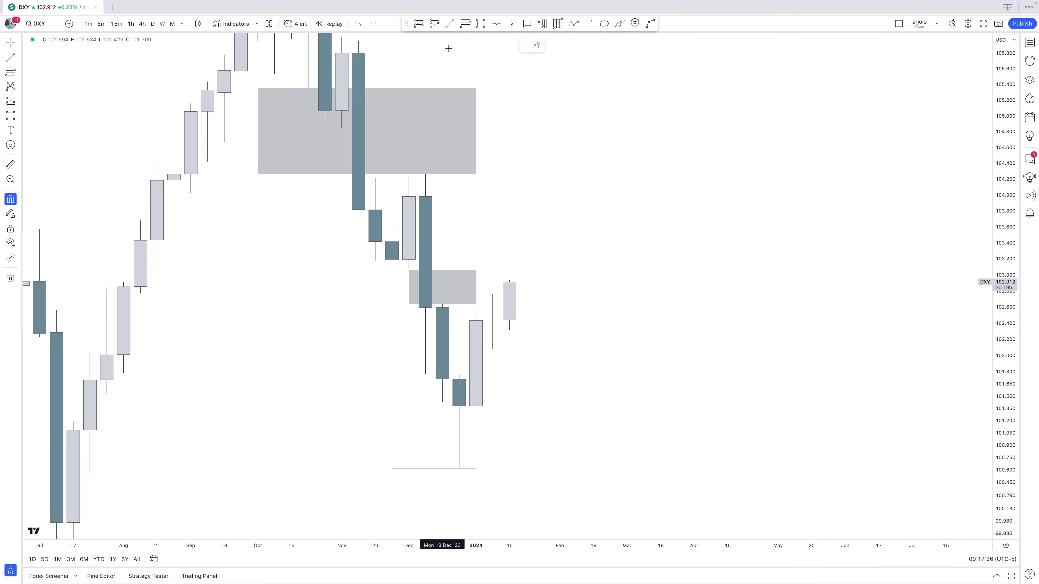
left_click(409, 270)
left_click(470, 272, "shift")
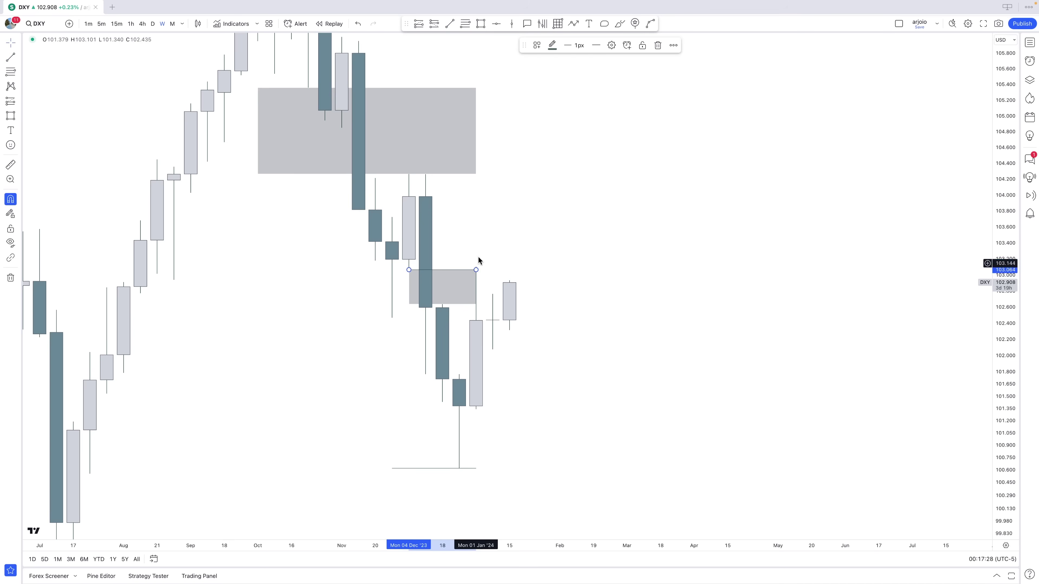
left_click(479, 249)
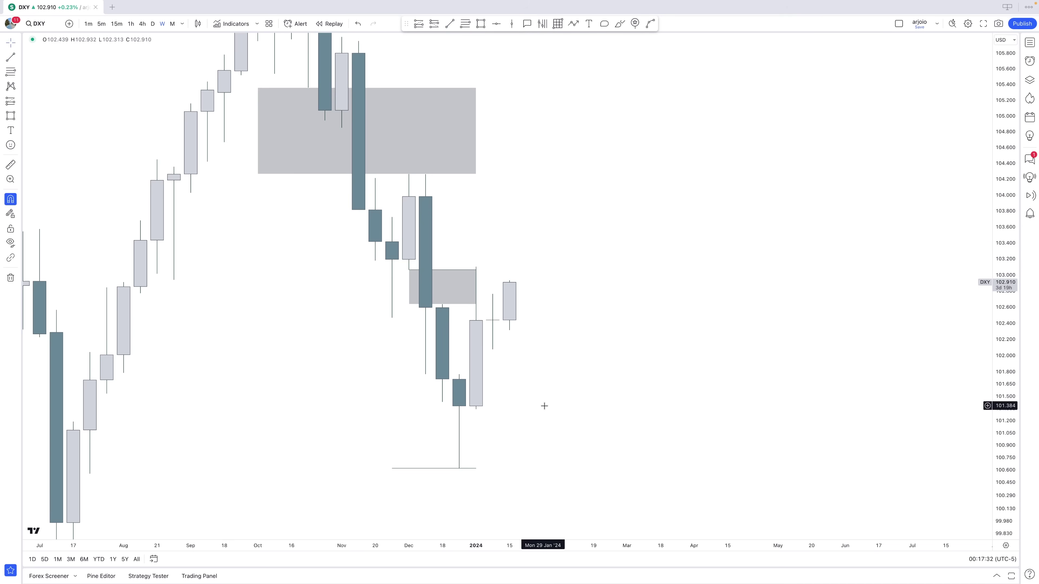
Step: Shorten the weekly gap marking so its right edge ends at the 25 December 2023 candle
mouse_move(476, 288)
mouse_move(476, 287)
left_mouse_down()
mouse_move(462, 288)
mouse_move(465, 274)
left_mouse_up()
left_click(536, 306)
left_click_drag(536, 307, 630, 283)
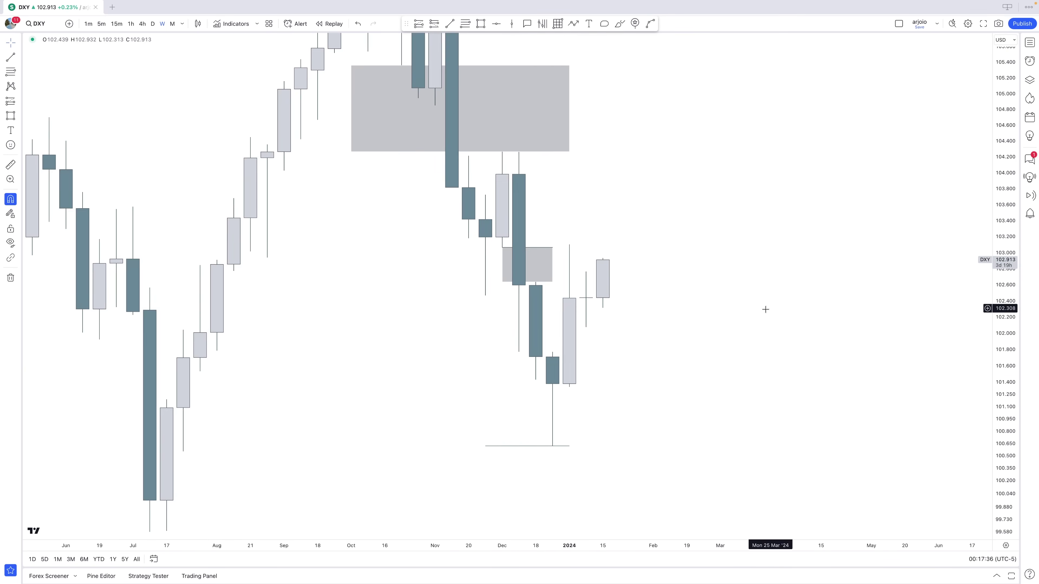
Step: Replay the weekly chart with 1 January 2024 as the last candle shown and advance it to the latest candle
scroll(765, 309, "up", 1)
left_click_drag(1011, 497, 1011, 442)
left_click_drag(542, 475, 529, 472)
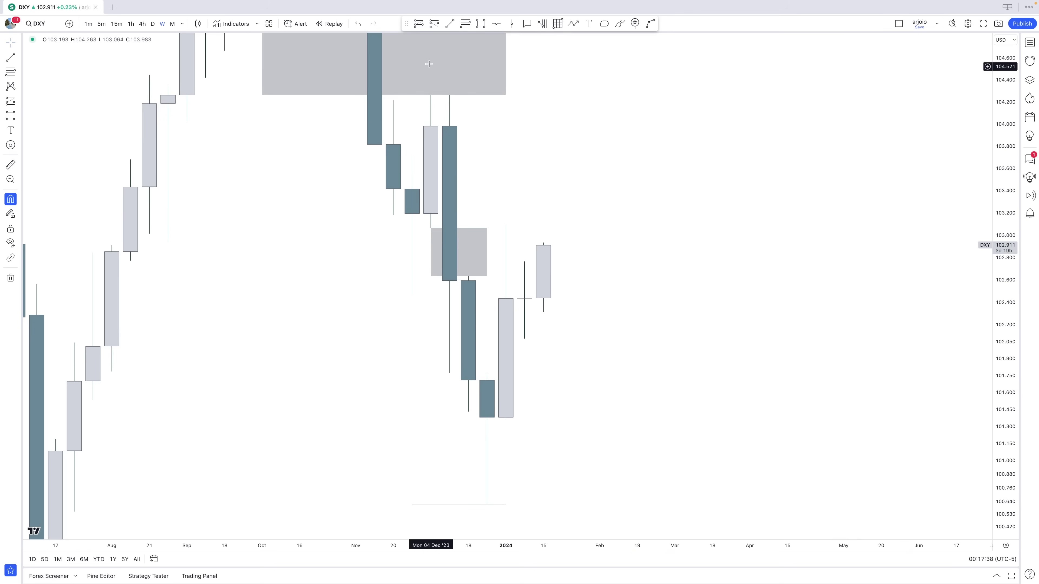
left_click(338, 24)
left_click(524, 214)
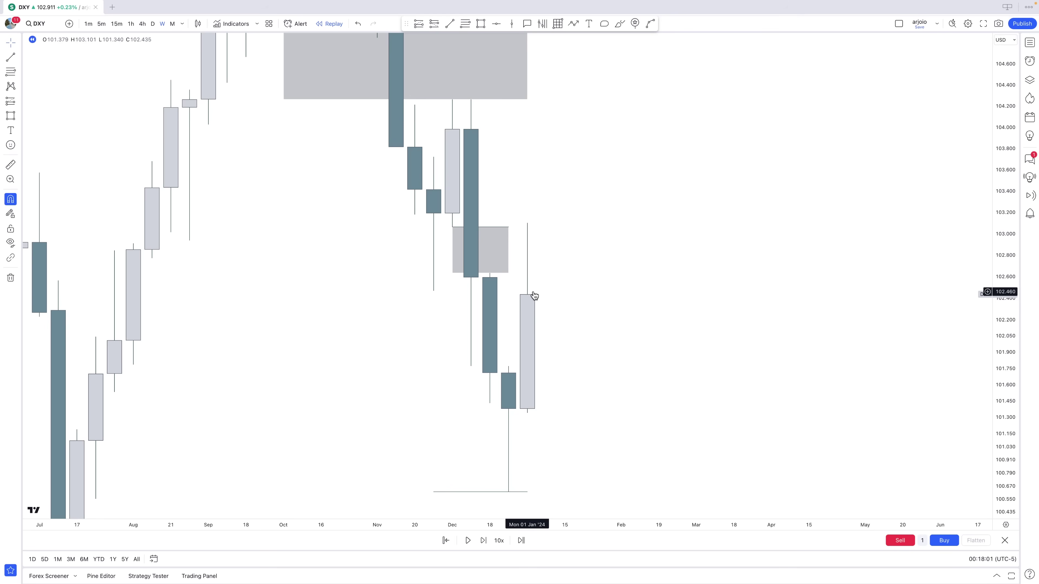
left_click(482, 541)
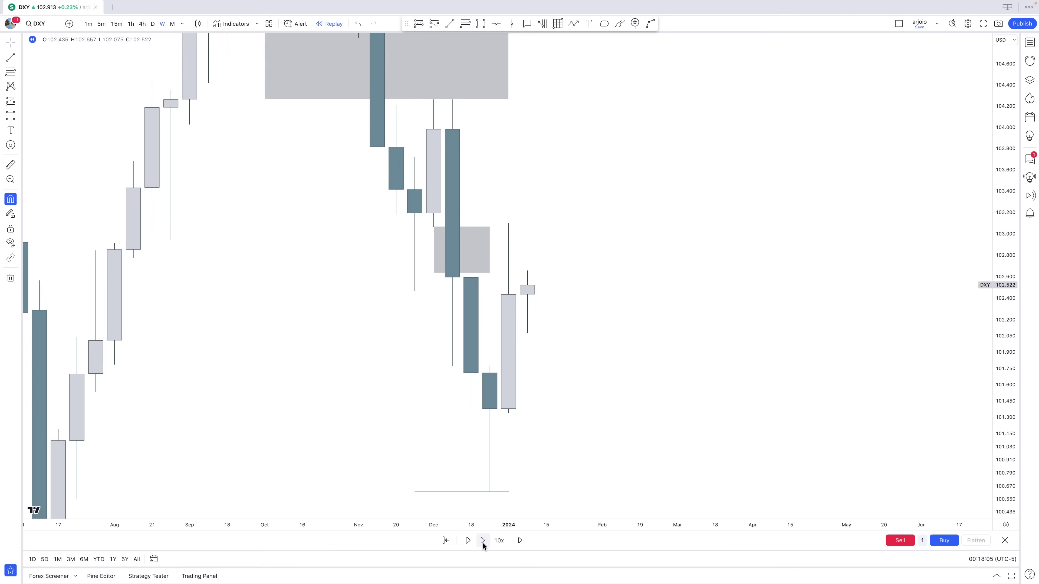
left_click(482, 542)
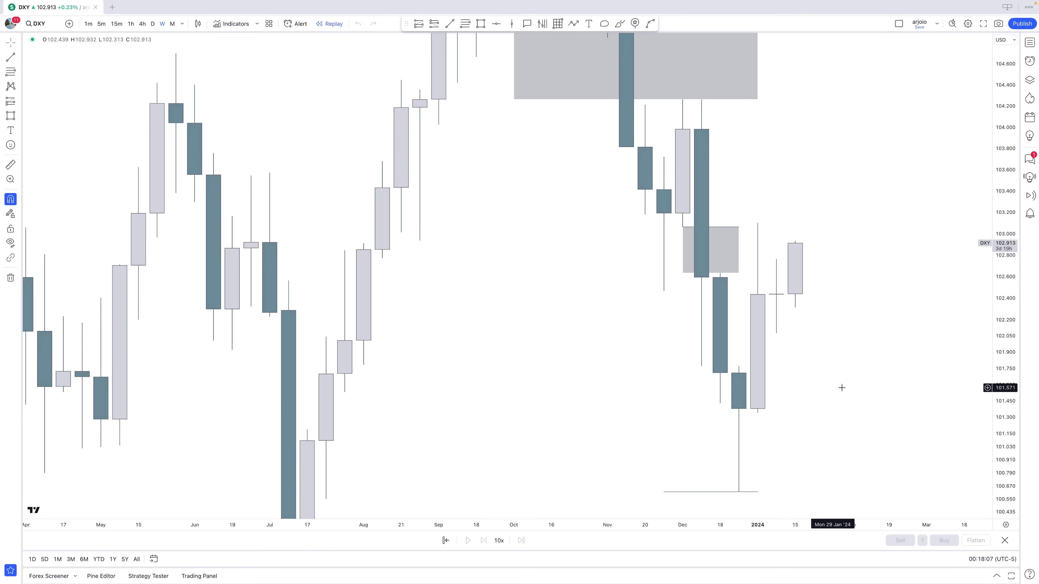
Step: Try a horizontal trend line from the 25 December candle's high to 8 January 2024, and delete it
left_click_drag(821, 383, 580, 395)
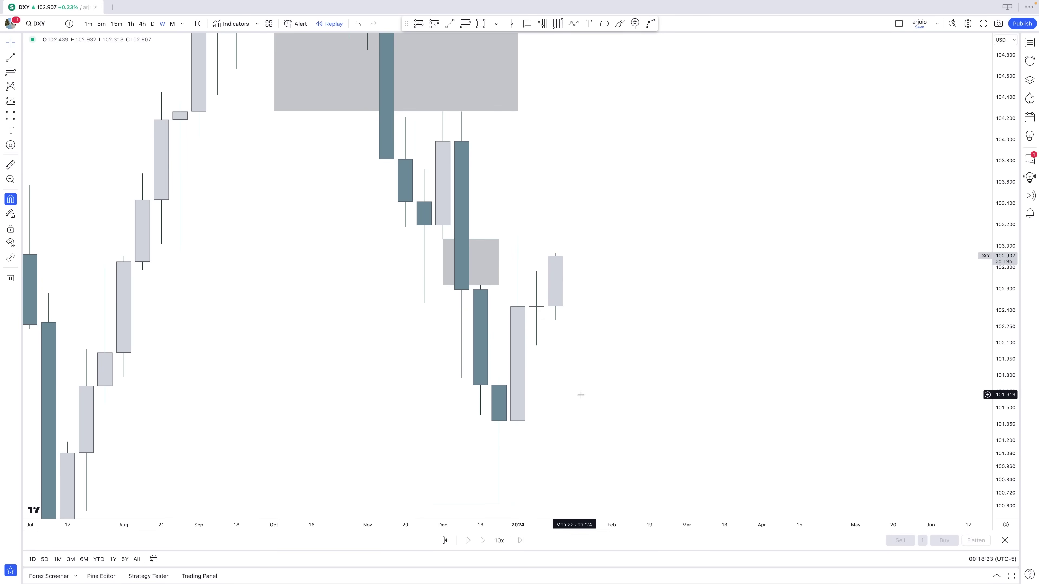
scroll(581, 395, "up", 2)
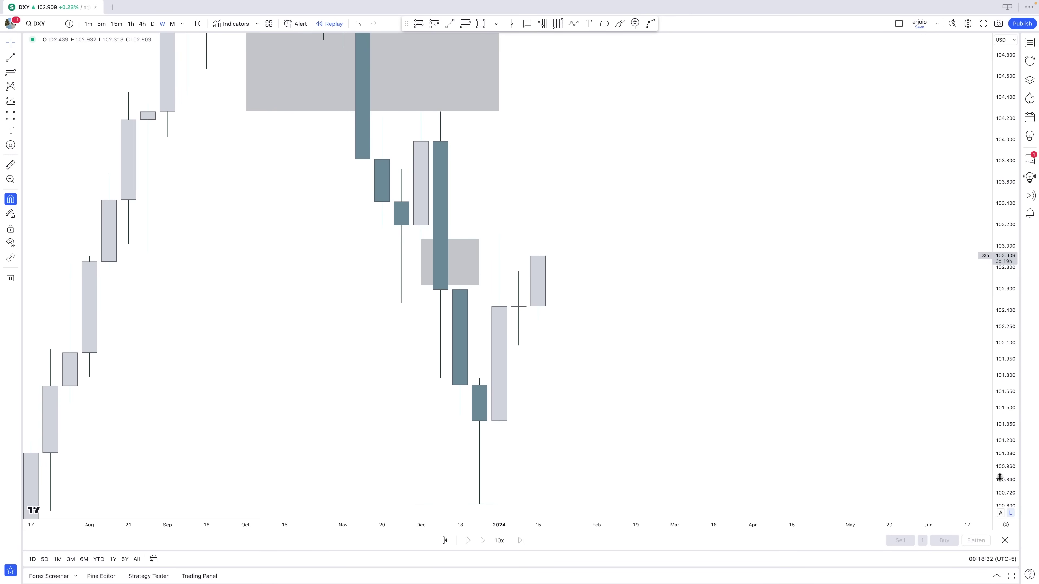
left_click_drag(1000, 478, 997, 469)
left_click_drag(777, 384, 744, 306)
left_click(450, 23)
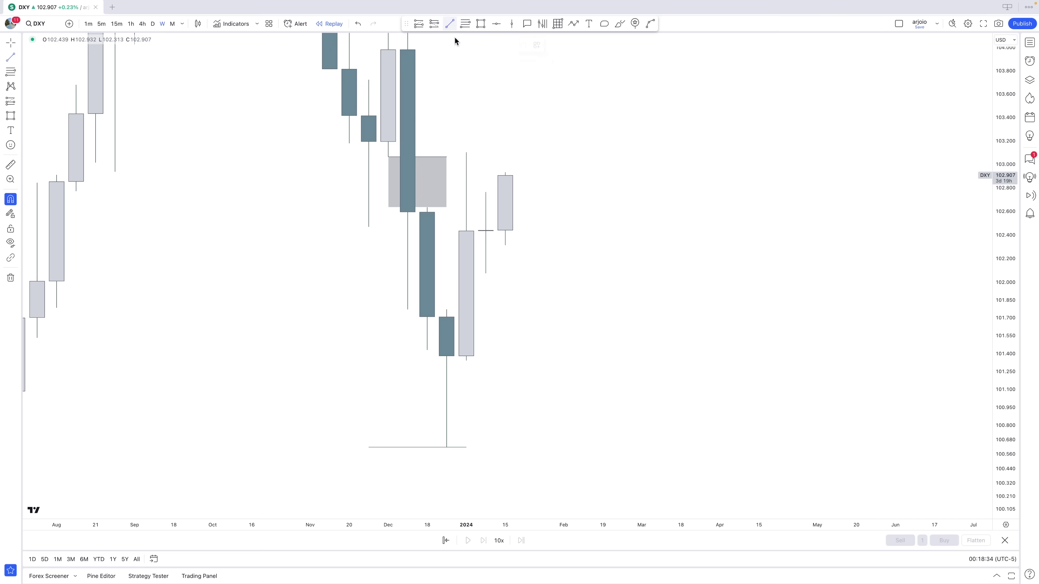
left_click(447, 309)
left_click(485, 310)
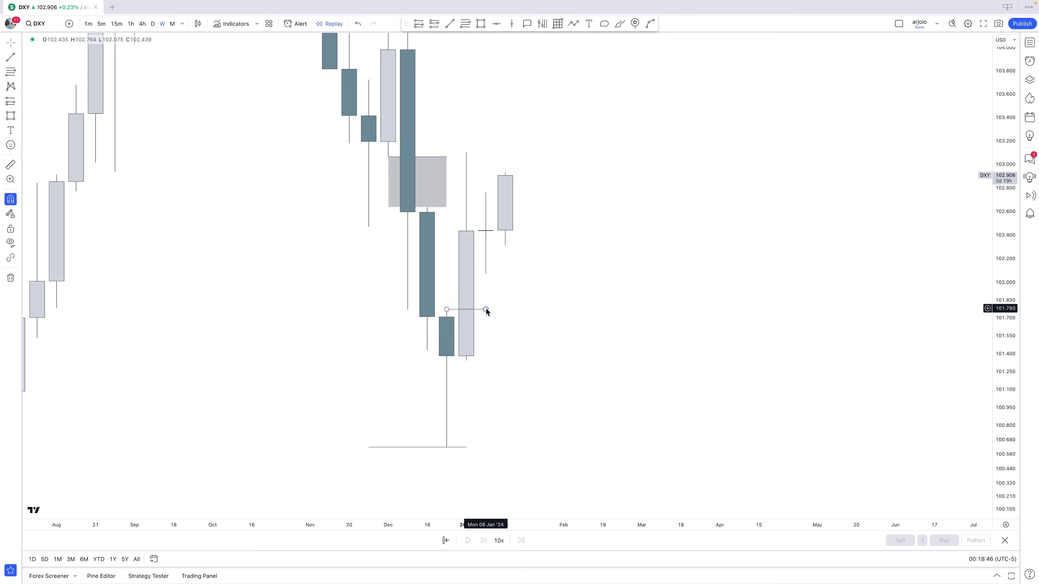
key("Delete")
Step: Draw a horizontal trend line at 102.764 from the 8 January candle's high to 15 January 2024
left_click_drag(508, 288, 507, 364)
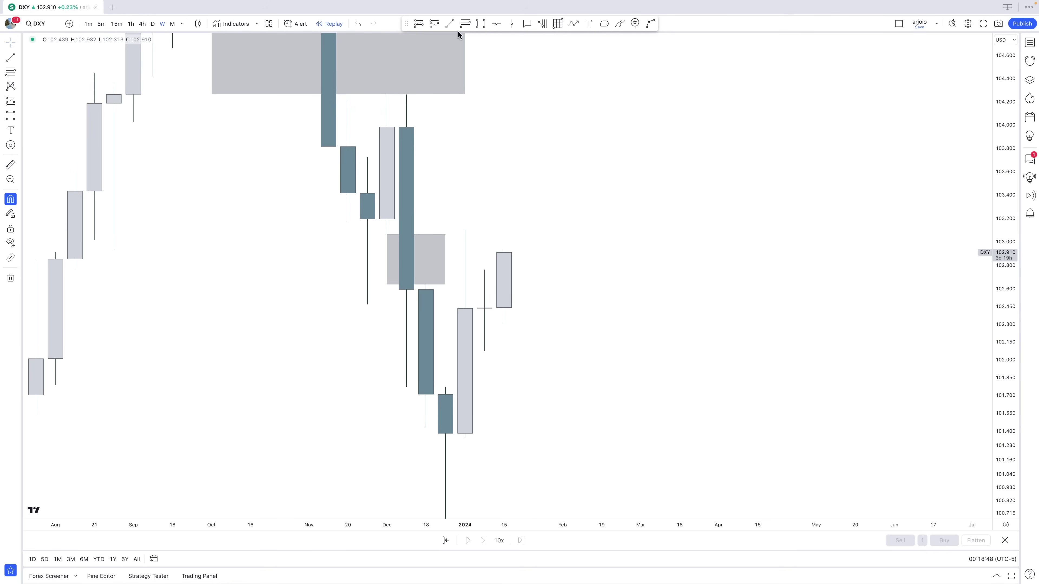
left_click(451, 25)
left_click(485, 270)
left_click(502, 270, "super")
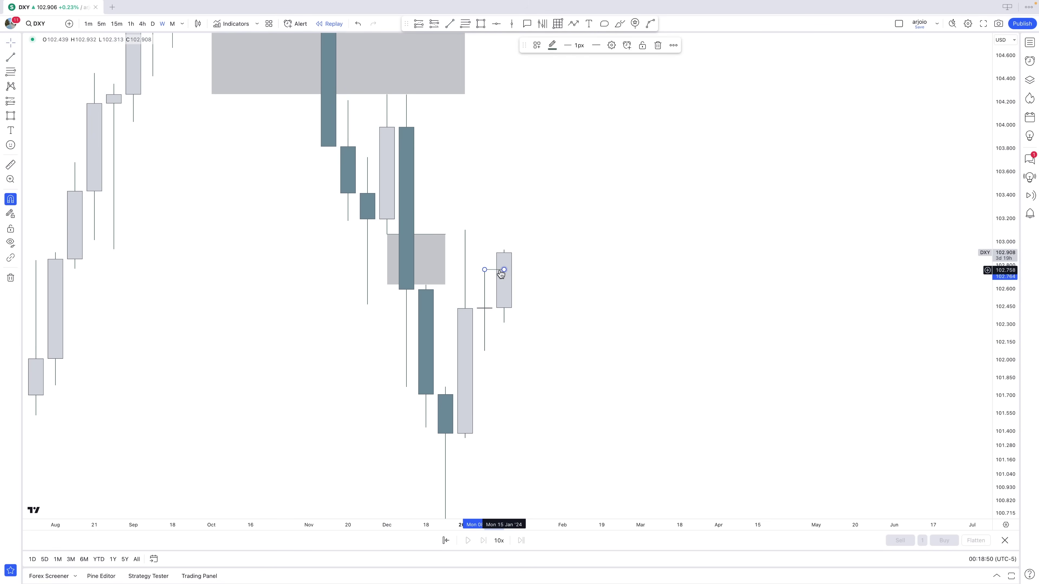
left_click(560, 306)
left_click_drag(560, 307, 555, 333)
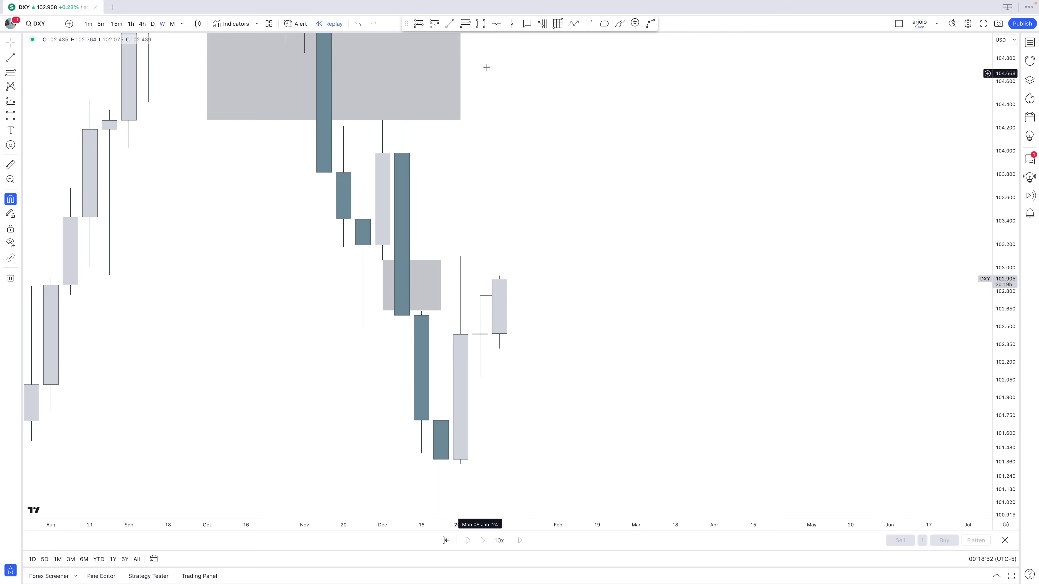
Step: Draw a horizontal trend line at 103.101 from the 1 January candle's high to 15 January 2024
left_click(449, 24)
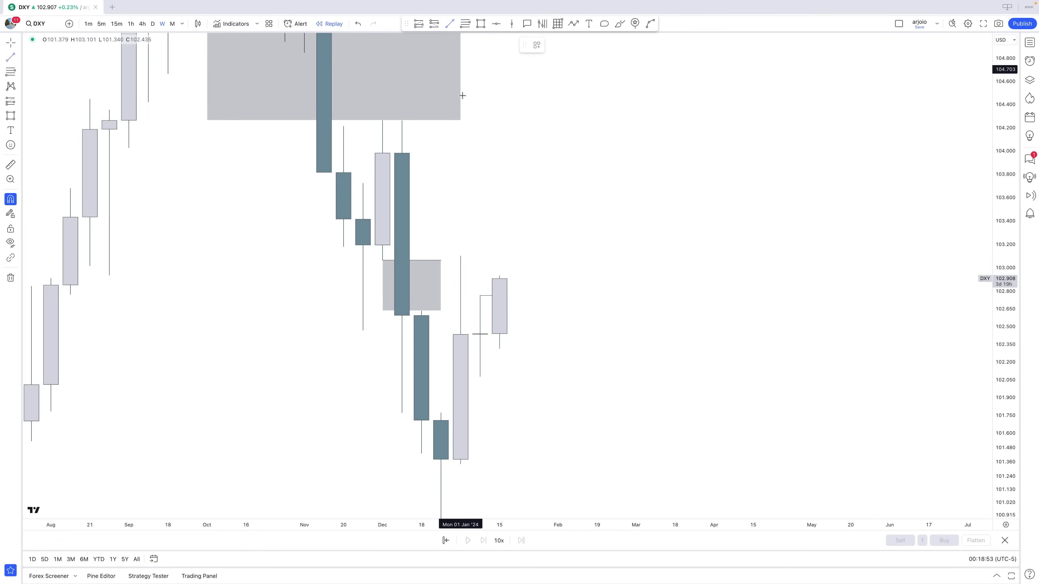
left_click(460, 256)
left_click(494, 259, "shift")
left_click(545, 298)
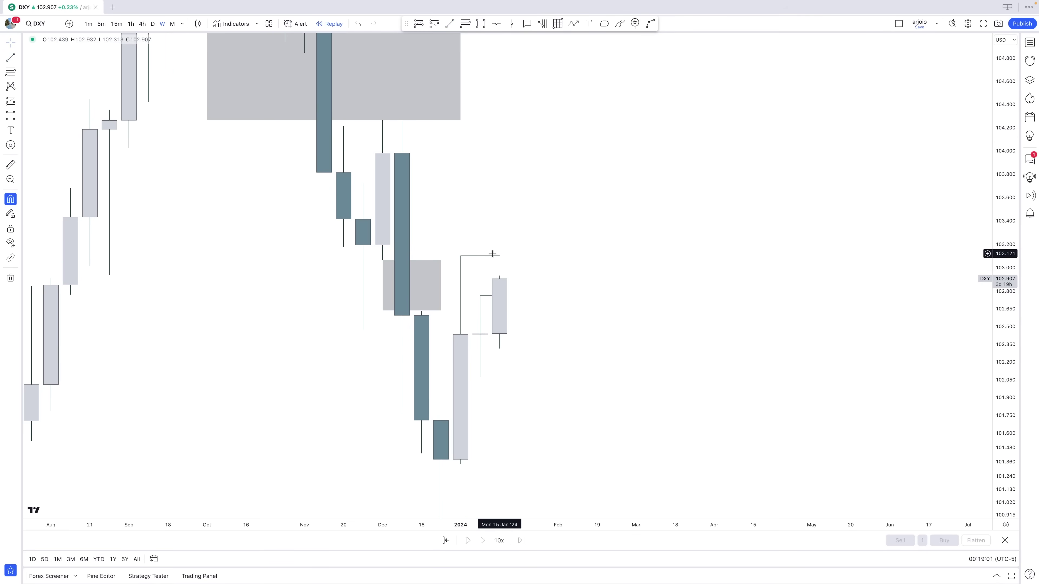
Step: Draw a horizontal trend line at 103.193 from the 4 December candle's open to 15 January 2024
left_click(449, 23)
left_click(382, 245)
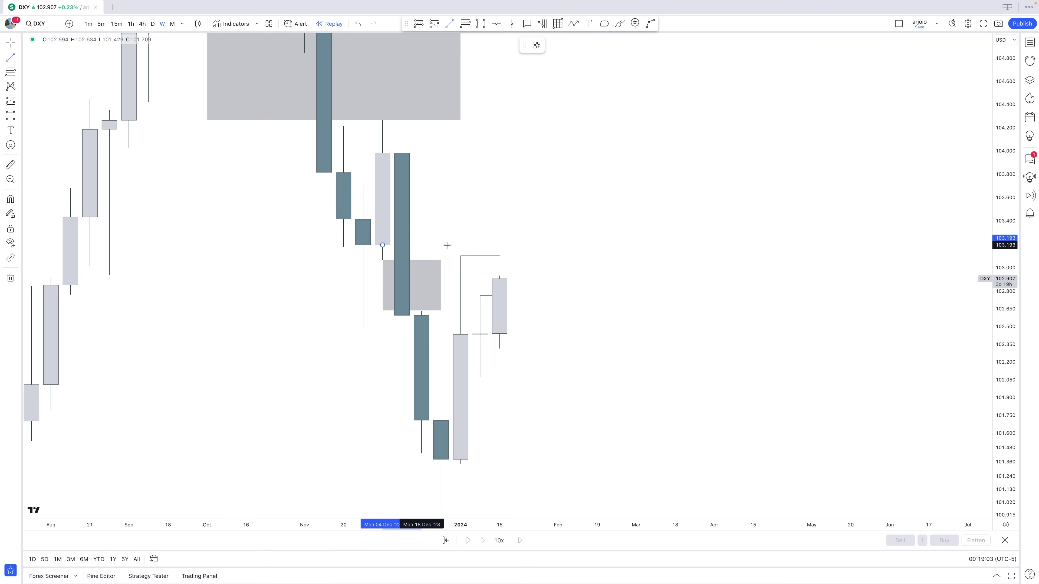
left_click(494, 247, "shift")
left_click(535, 250)
Step: Extend the right edge of the large monthly gap rectangle to 22 January 2024
left_click_drag(536, 255, 512, 309)
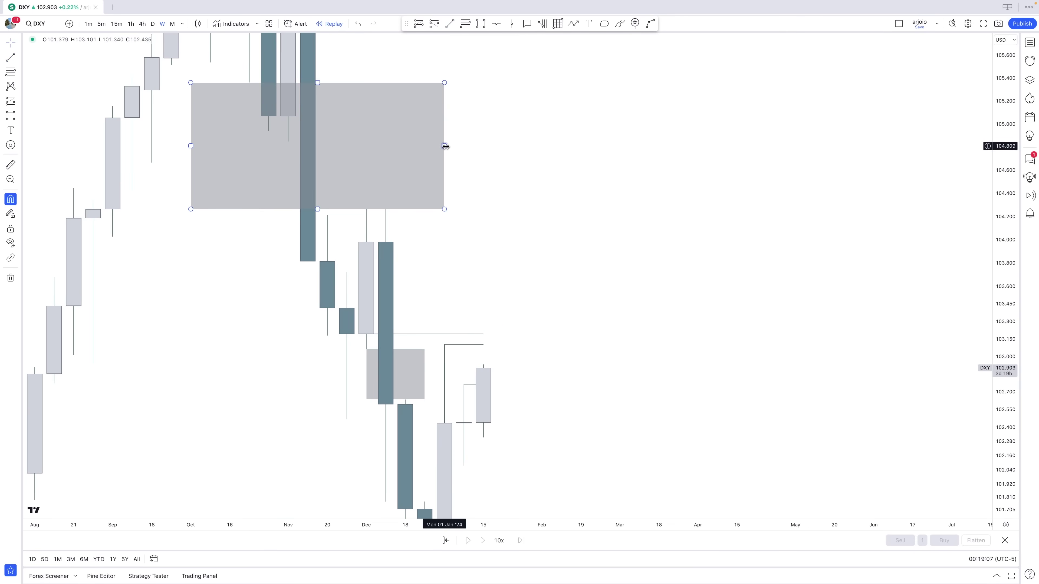
left_click_drag(445, 144, 505, 156)
left_click(552, 239)
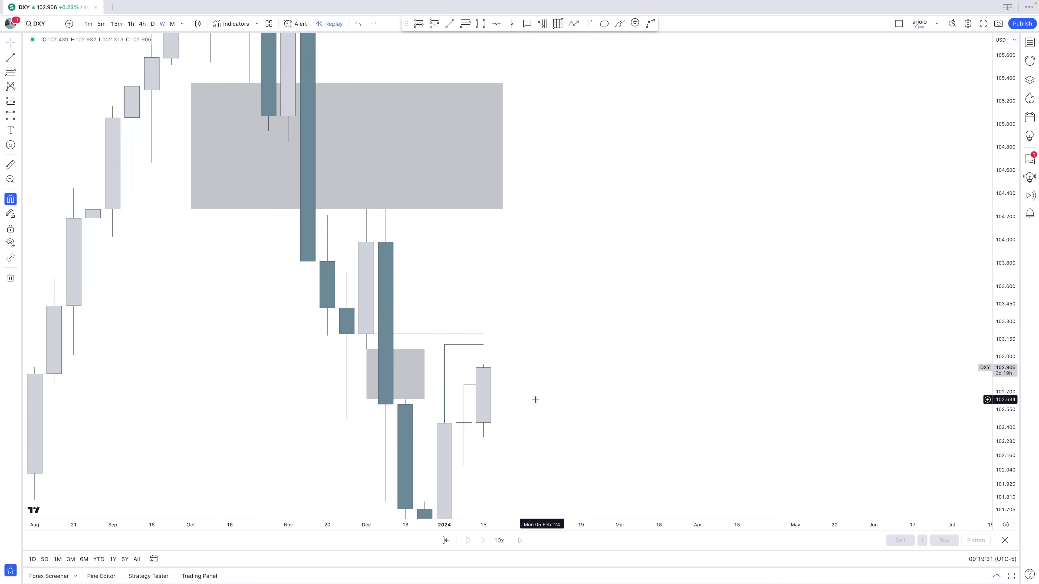
Step: Try an upward path arrow from the top of the 15 January candle to about 103.394, and delete it
left_click_drag(533, 399, 573, 316)
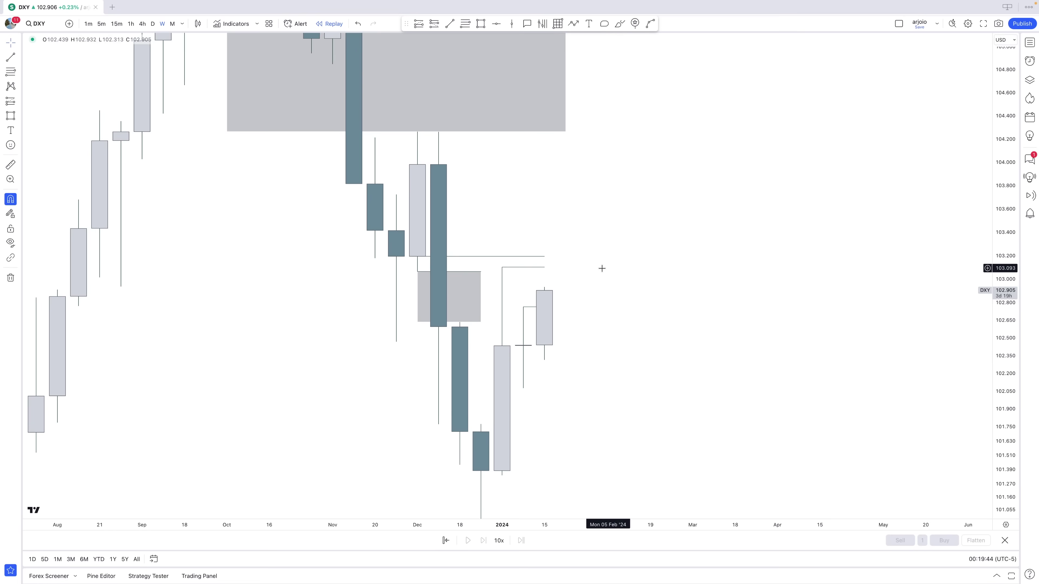
scroll(601, 268, "up", 2)
left_click(573, 24)
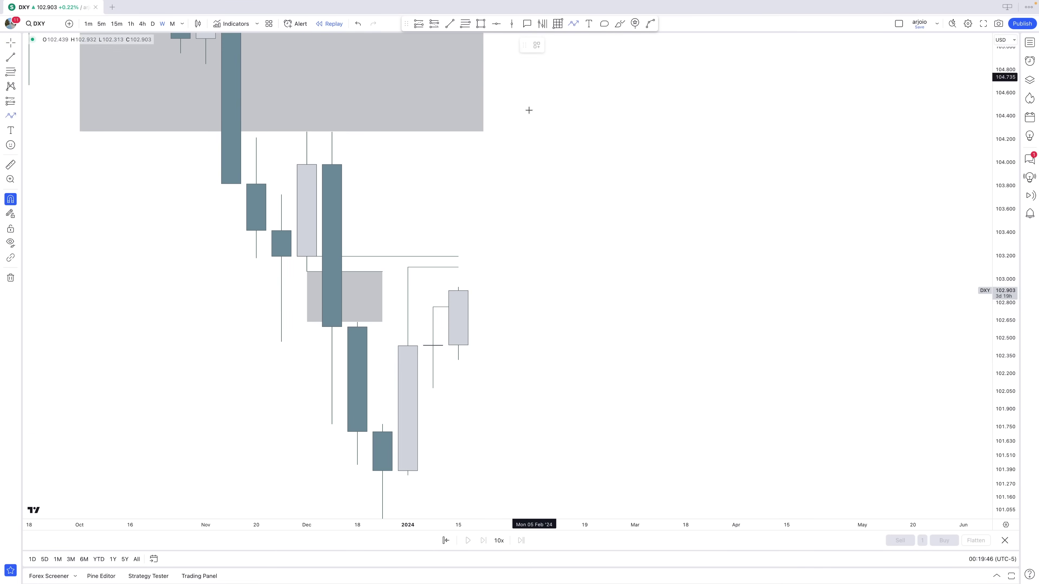
left_click(458, 293)
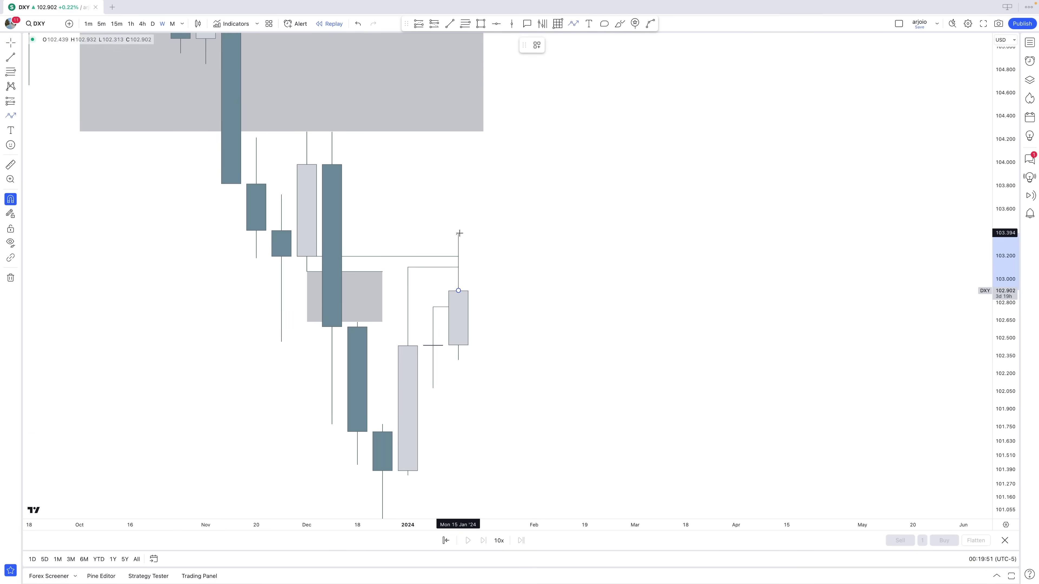
double_click(459, 233)
left_click(429, 246)
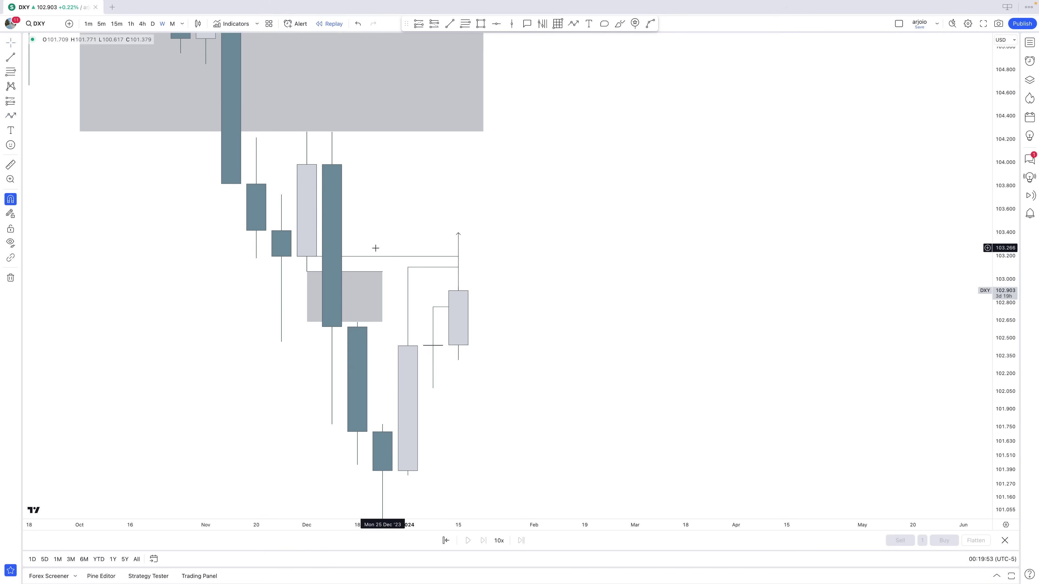
left_click(458, 239)
key("Delete")
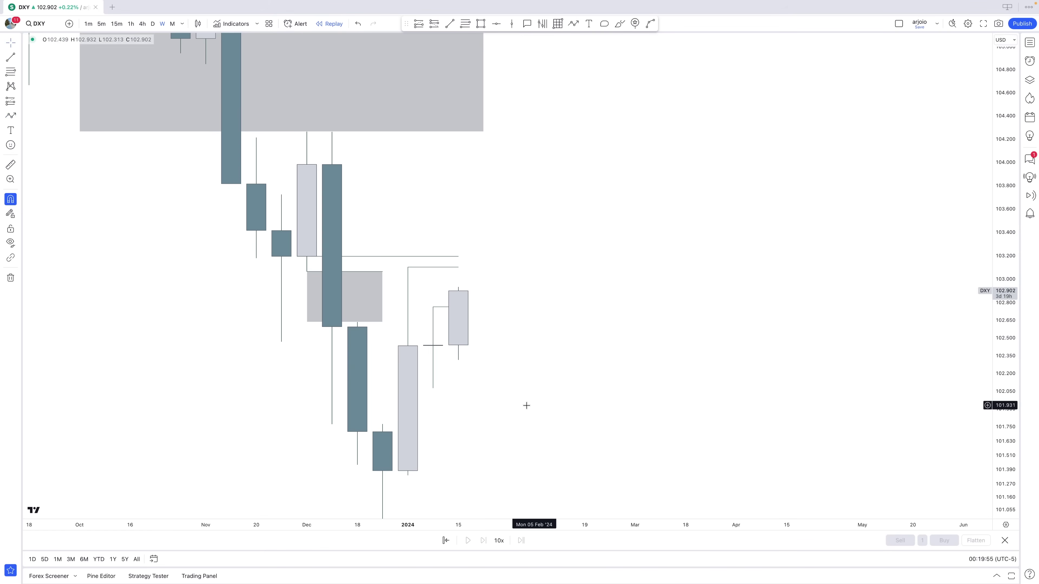